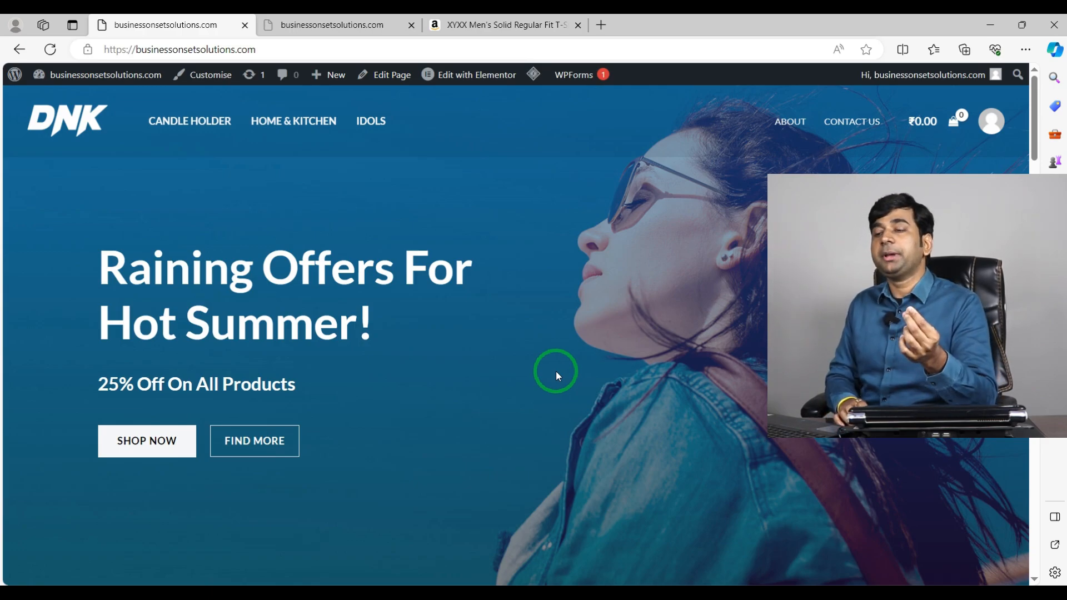
Look over the store's home page, then open the Contact Us page and review it down to the footer
{"action": "scroll", "coordinate": [593, 335], "scroll_direction": "down", "scroll_amount": 8}
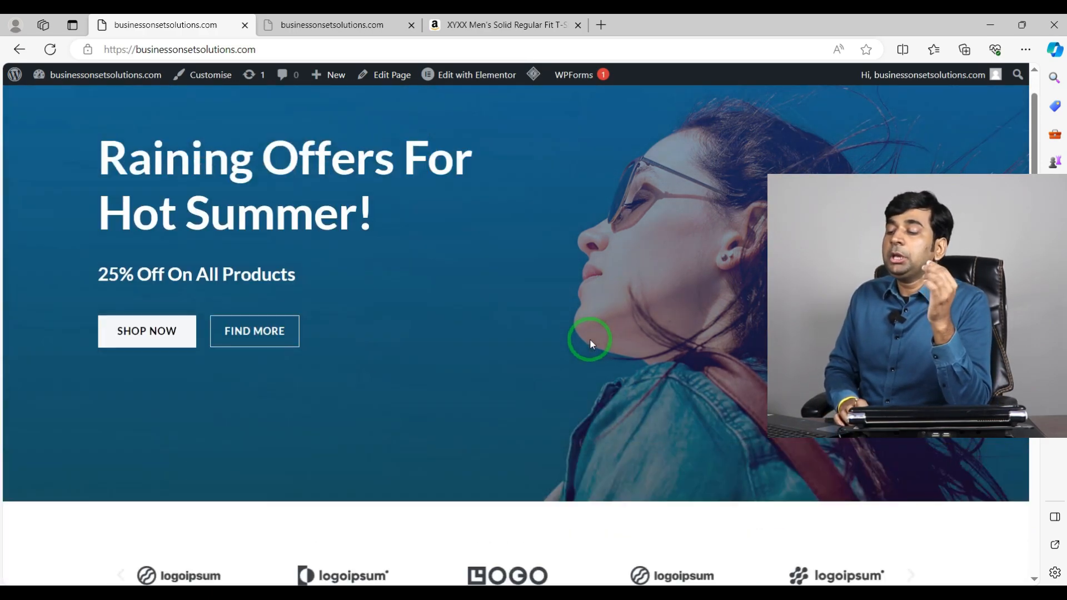
{"action": "scroll", "coordinate": [588, 366], "scroll_direction": "down", "scroll_amount": 5}
{"action": "scroll", "coordinate": [565, 455], "scroll_direction": "up", "scroll_amount": 15}
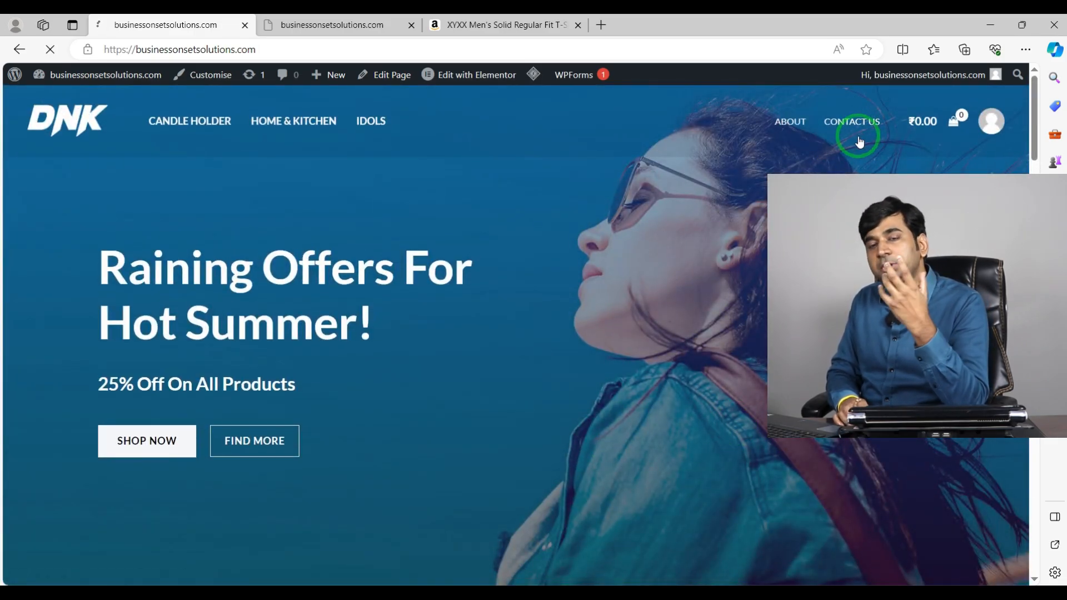
{"action": "left_click", "coordinate": [856, 123]}
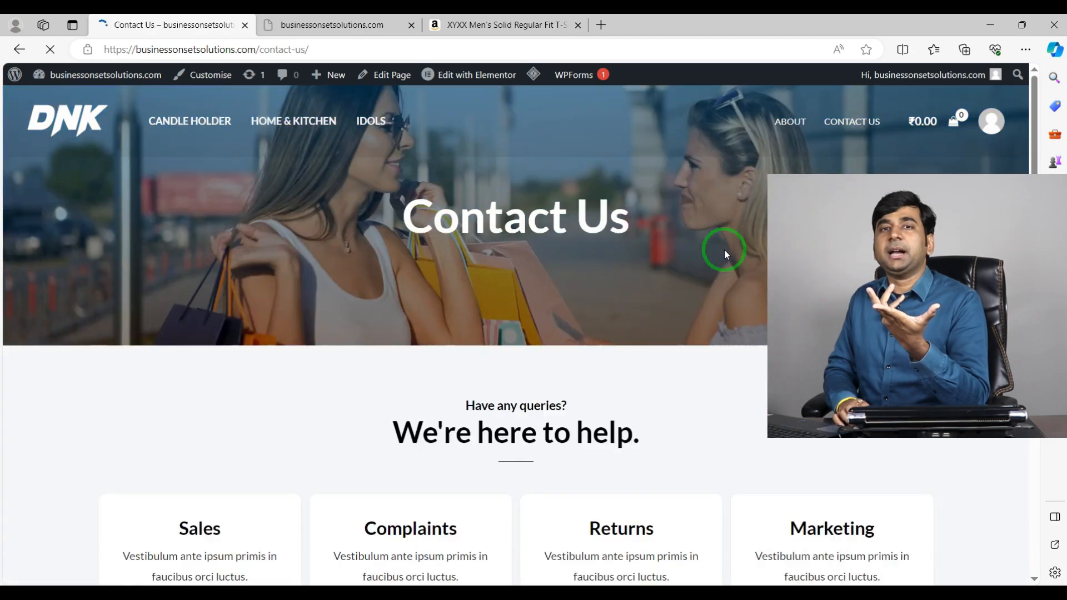
{"action": "scroll", "coordinate": [574, 325], "scroll_direction": "down", "scroll_amount": 5}
{"action": "scroll", "coordinate": [574, 325], "scroll_direction": "down", "scroll_amount": 14}
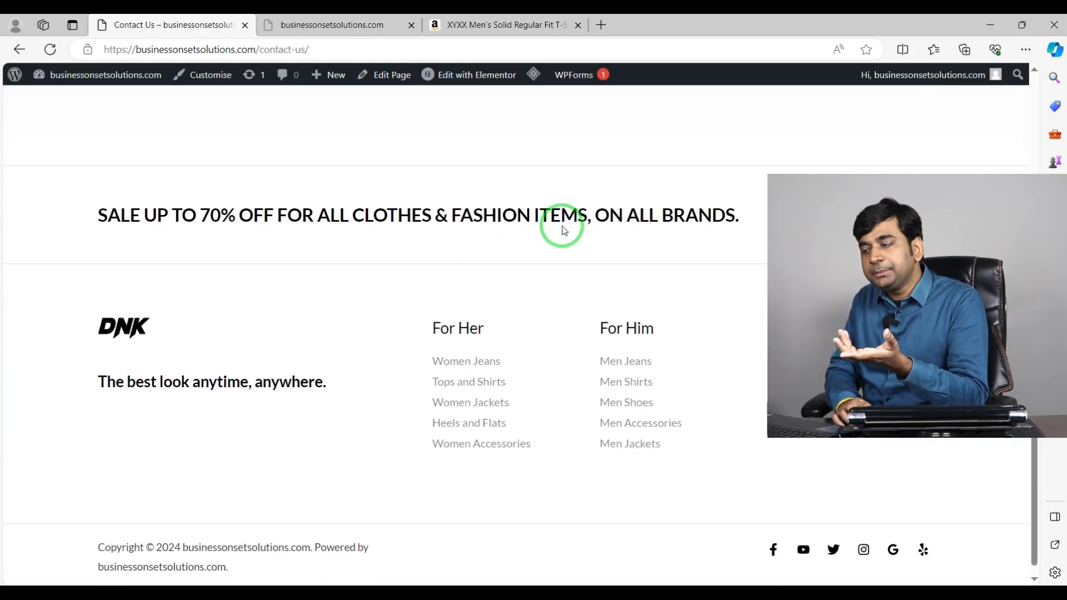
{"action": "scroll", "coordinate": [562, 226], "scroll_direction": "up", "scroll_amount": 5}
{"action": "scroll", "coordinate": [562, 226], "scroll_direction": "up", "scroll_amount": 10}
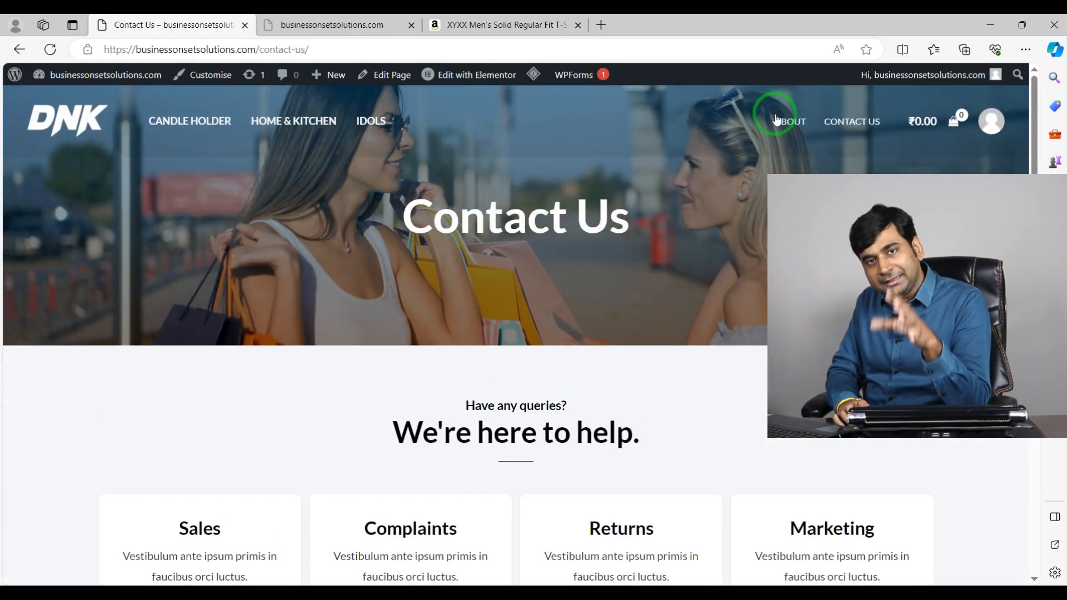
View the store's About page and return to the home page
{"action": "left_click", "coordinate": [777, 123]}
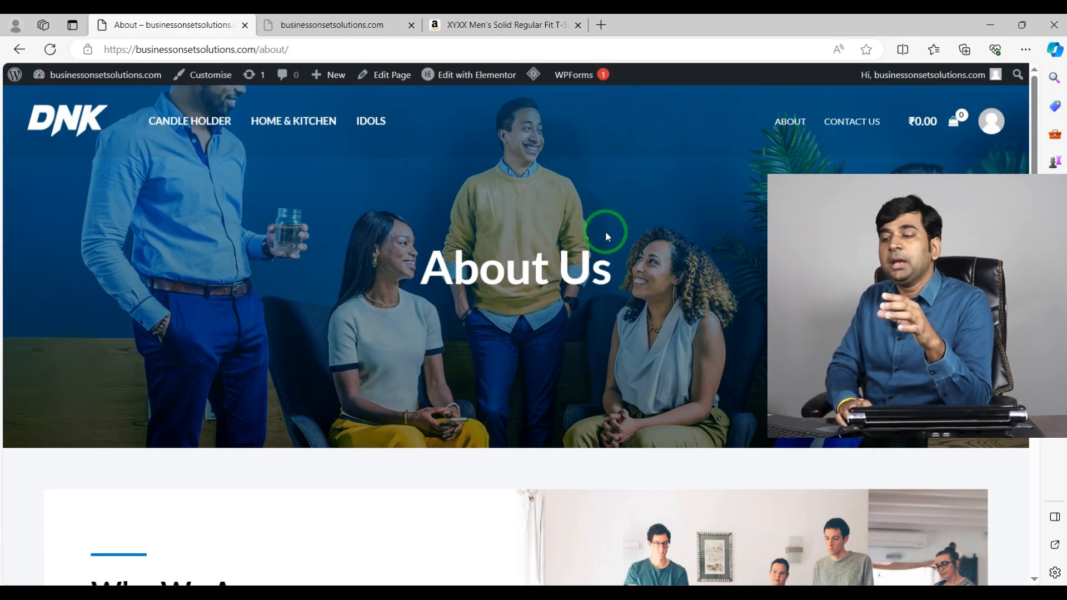
{"action": "scroll", "coordinate": [605, 234], "scroll_direction": "down", "scroll_amount": 5}
{"action": "scroll", "coordinate": [606, 238], "scroll_direction": "up", "scroll_amount": 5}
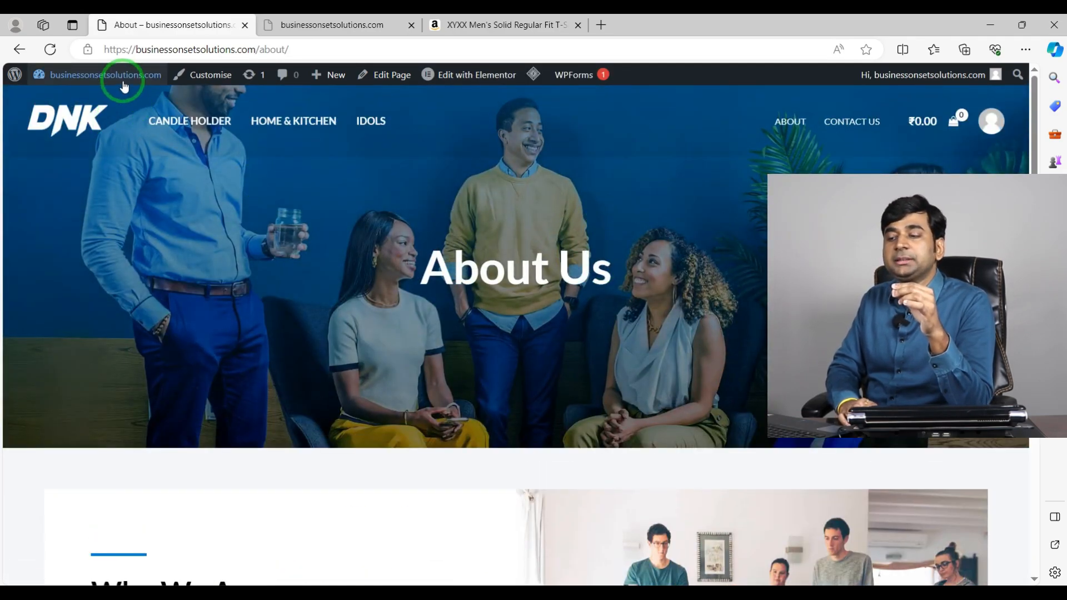
{"action": "mouse_move", "coordinate": [97, 75]}
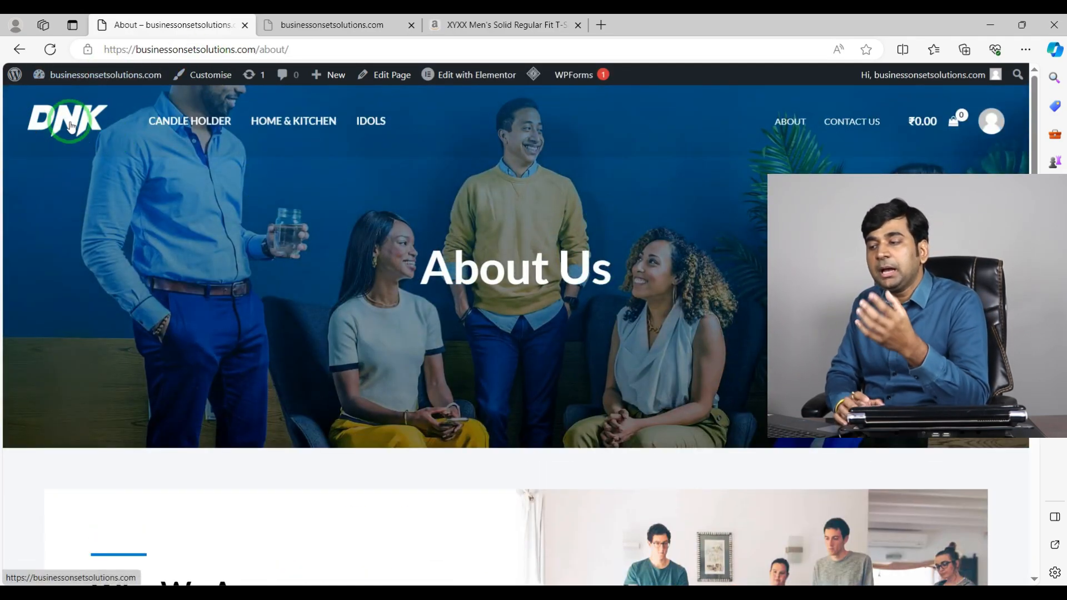
{"action": "left_click", "coordinate": [70, 125]}
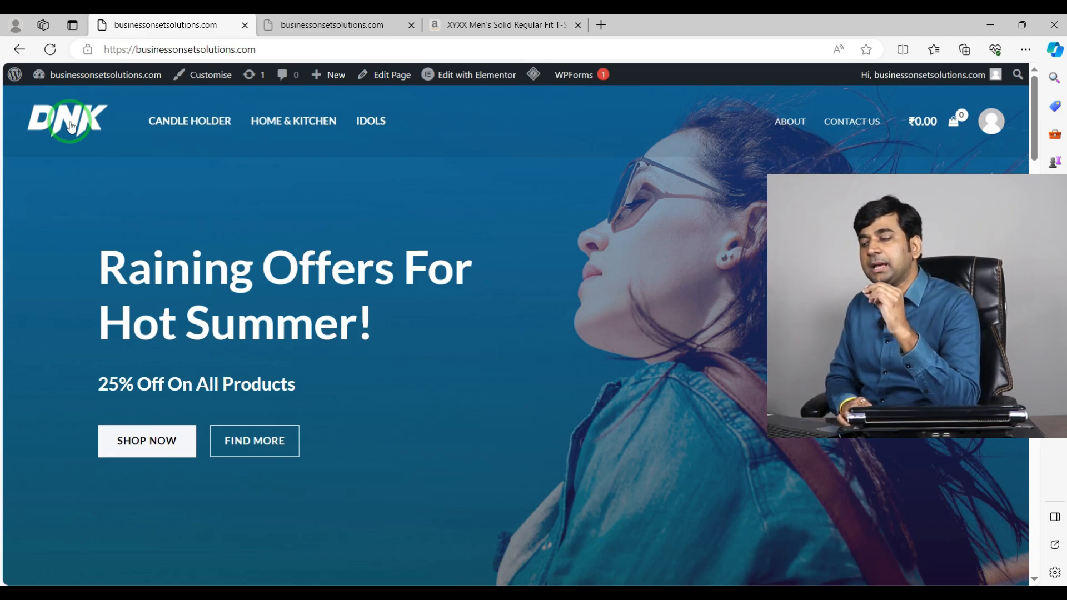
{"action": "scroll", "coordinate": [535, 372], "scroll_direction": "down", "scroll_amount": 2}
{"action": "scroll", "coordinate": [534, 372], "scroll_direction": "up", "scroll_amount": 2}
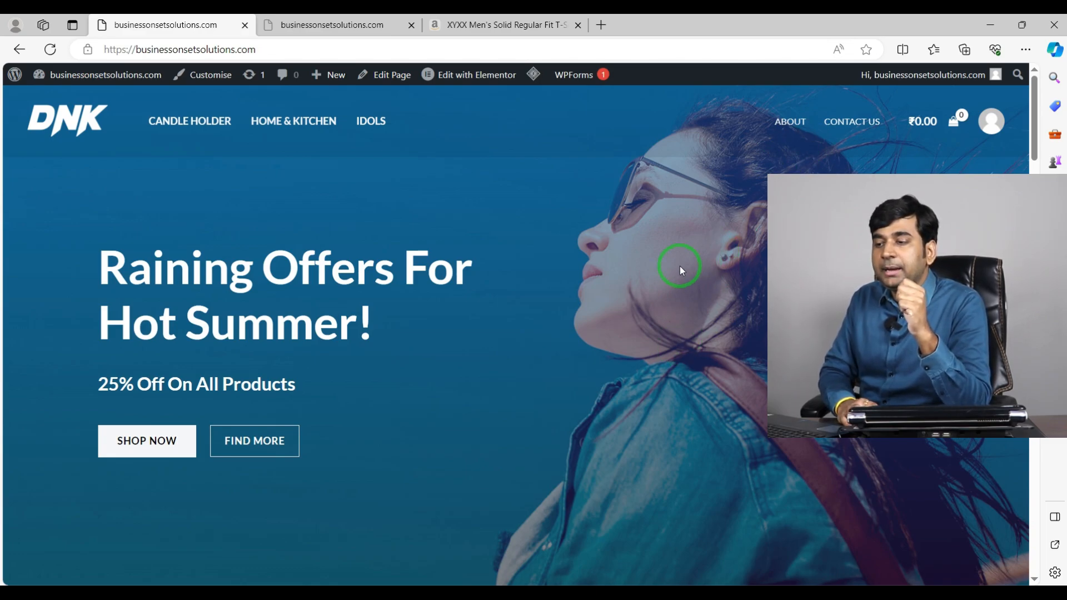
Open the WordPress admin area of the store from its home page
{"action": "left_click", "coordinate": [15, 76]}
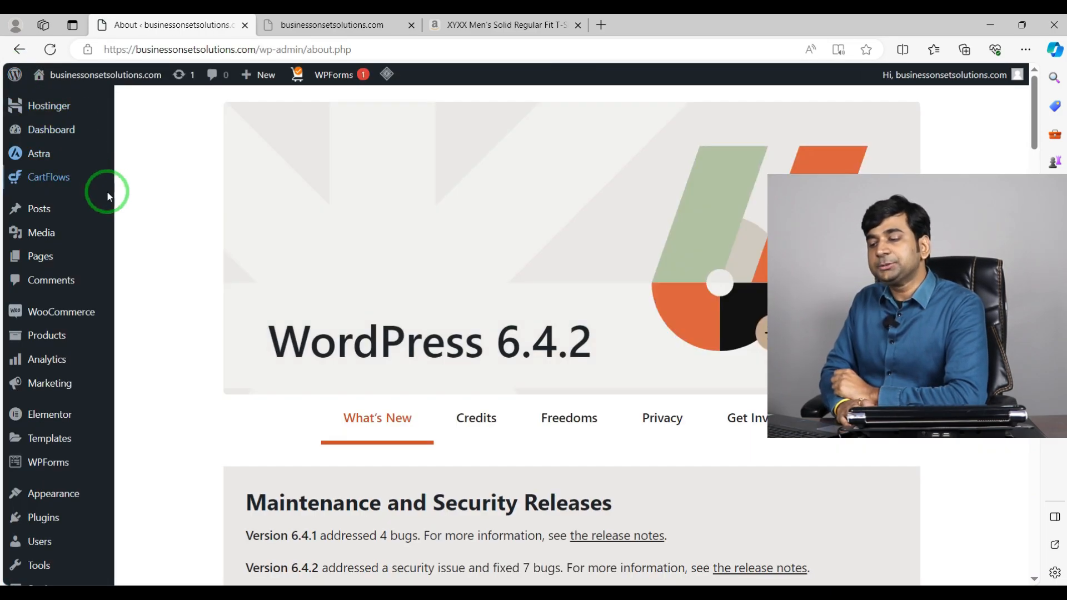
{"action": "scroll", "coordinate": [196, 287], "scroll_direction": "down", "scroll_amount": 3}
{"action": "scroll", "coordinate": [197, 286], "scroll_direction": "up", "scroll_amount": 3}
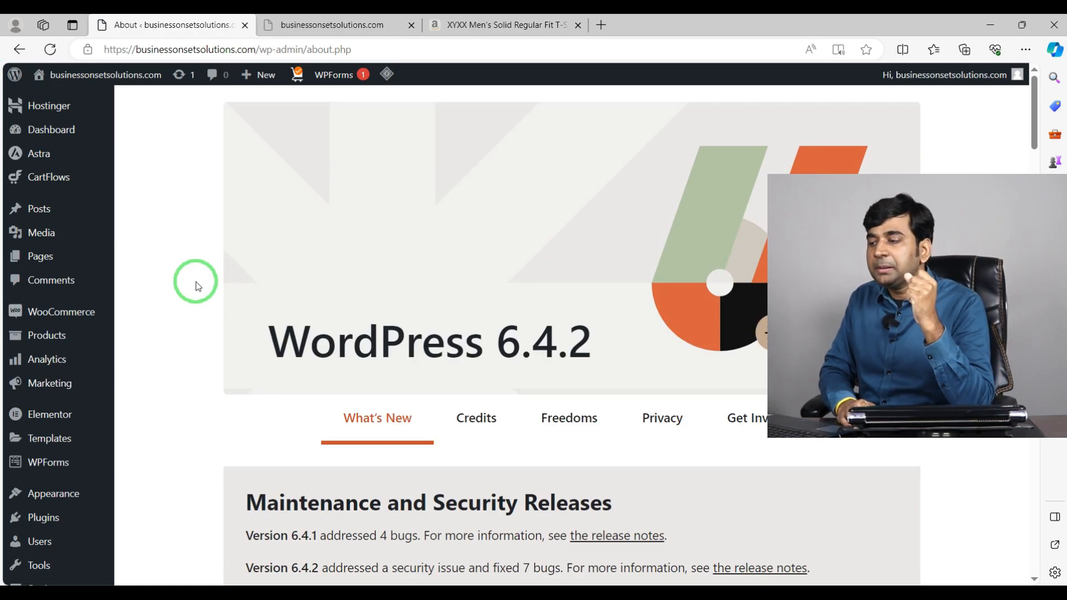
Examine the size and colour options and product details on the Amazon page for the XYXX men's T-shirt
{"action": "left_click", "coordinate": [465, 25]}
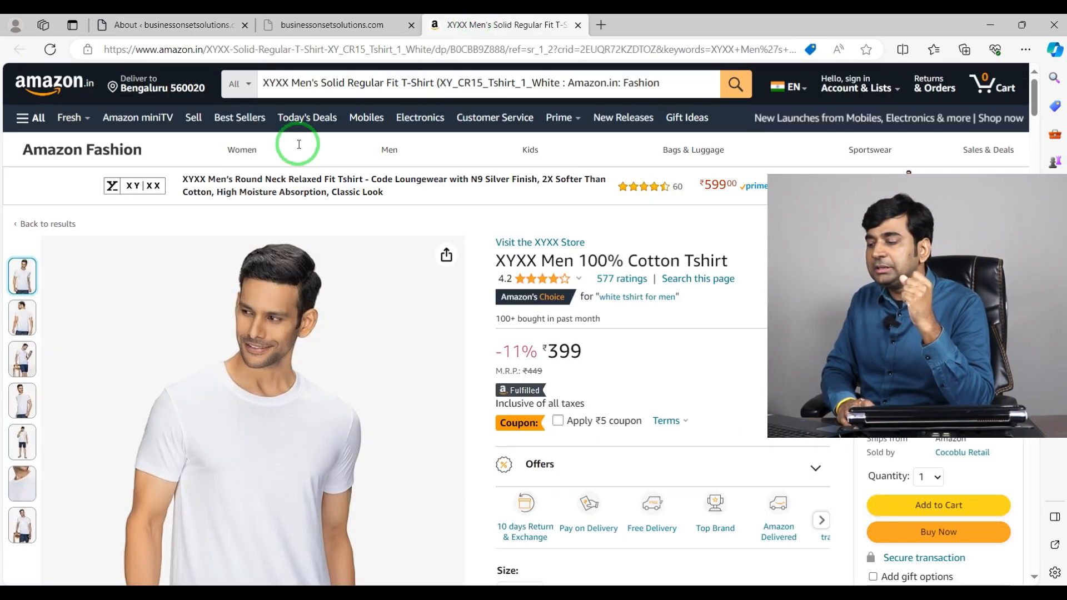
{"action": "scroll", "coordinate": [676, 372], "scroll_direction": "down", "scroll_amount": 7}
{"action": "scroll", "coordinate": [333, 281], "scroll_direction": "down", "scroll_amount": 12}
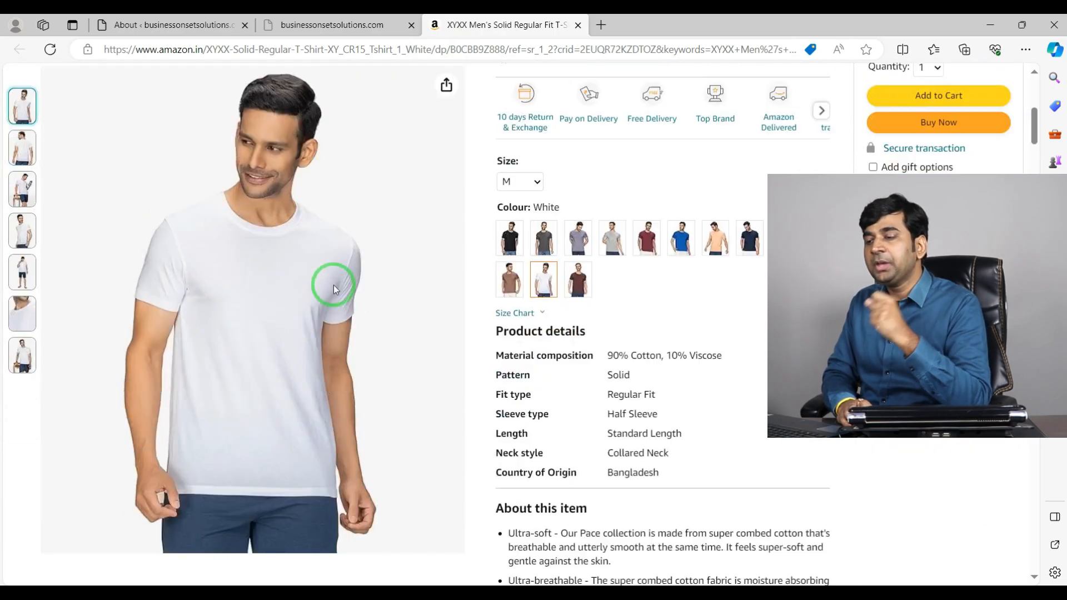
{"action": "scroll", "coordinate": [512, 281], "scroll_direction": "up", "scroll_amount": 14}
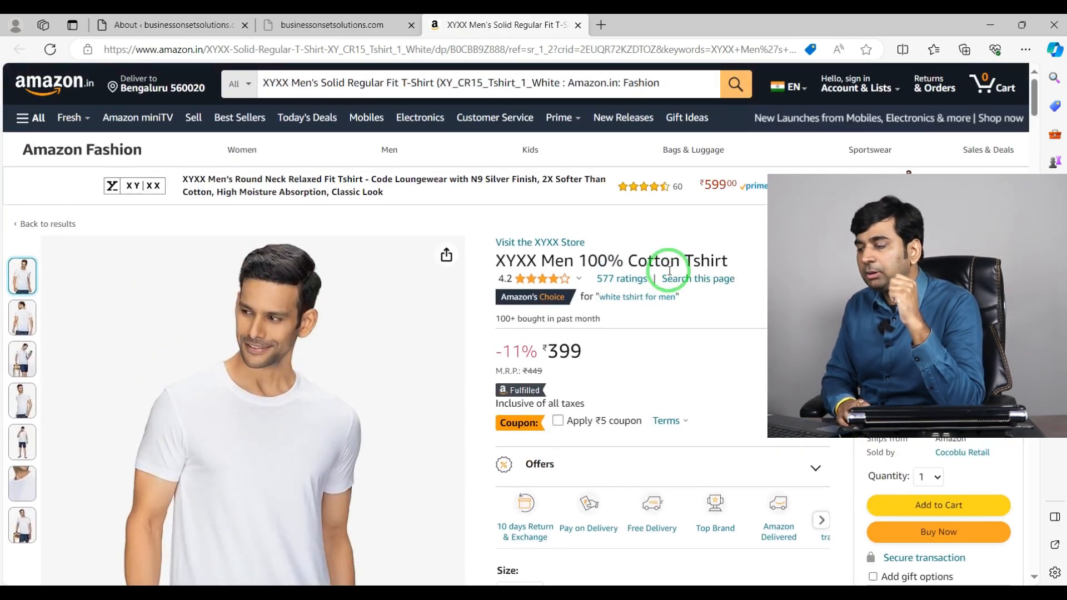
{"action": "scroll", "coordinate": [698, 243], "scroll_direction": "down", "scroll_amount": 8}
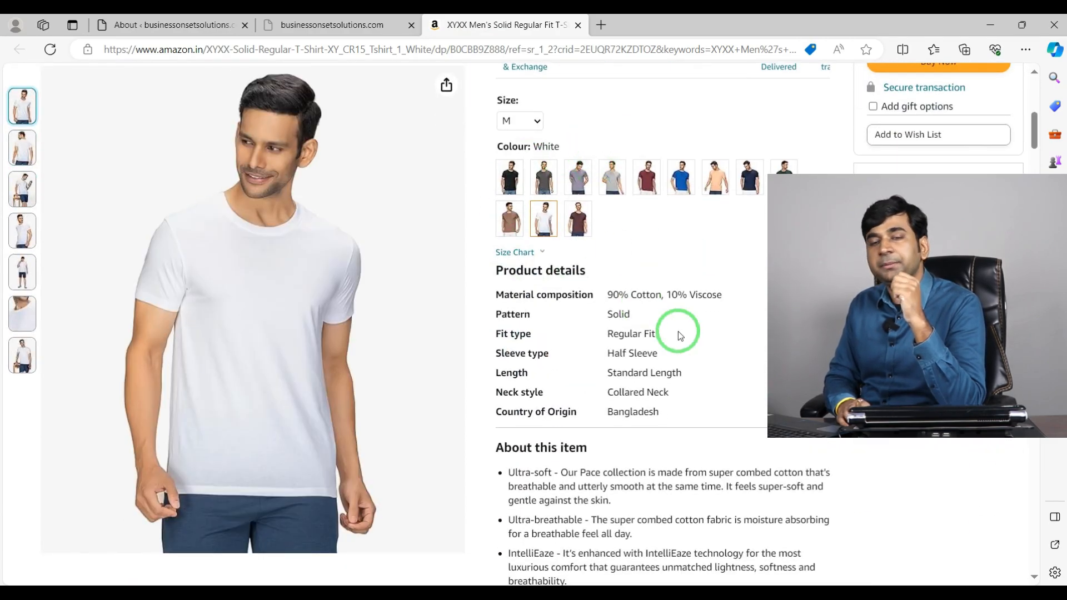
{"action": "scroll", "coordinate": [678, 331], "scroll_direction": "up", "scroll_amount": 7}
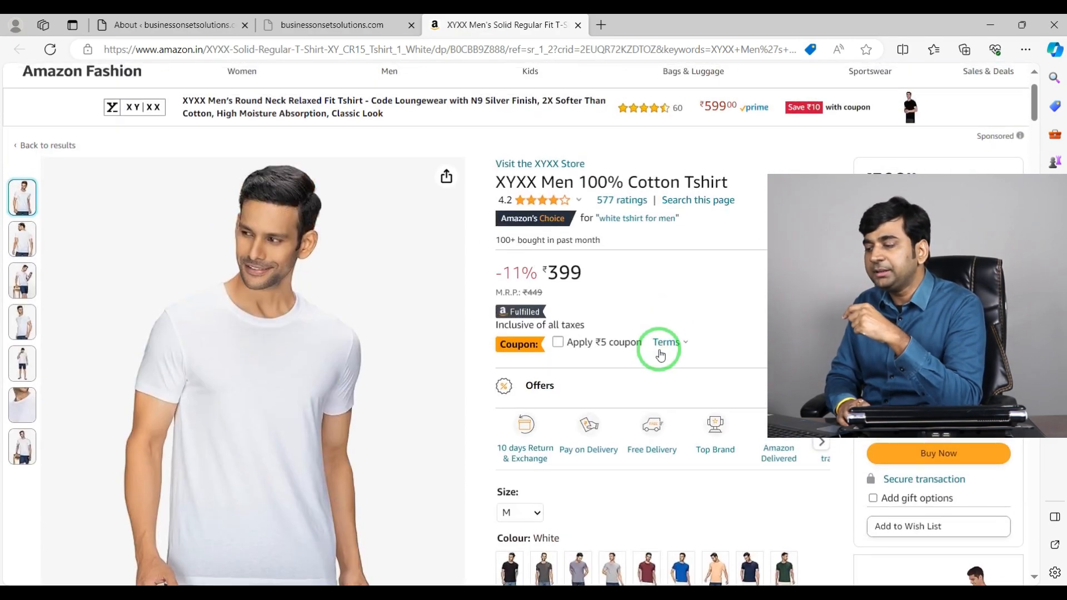
{"action": "scroll", "coordinate": [659, 354], "scroll_direction": "down", "scroll_amount": 5}
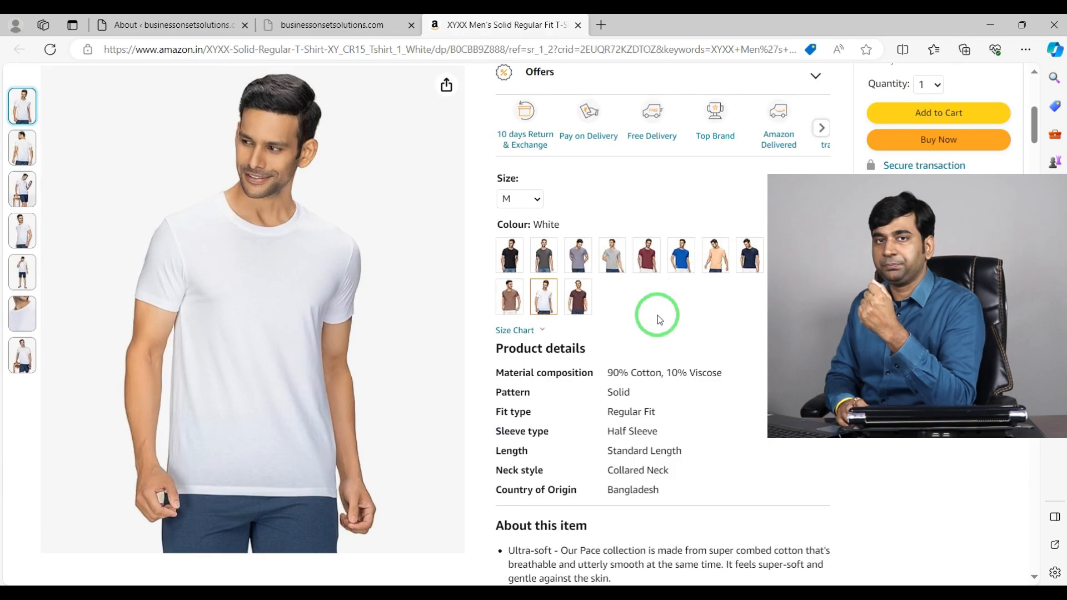
{"action": "scroll", "coordinate": [657, 315], "scroll_direction": "up", "scroll_amount": 4}
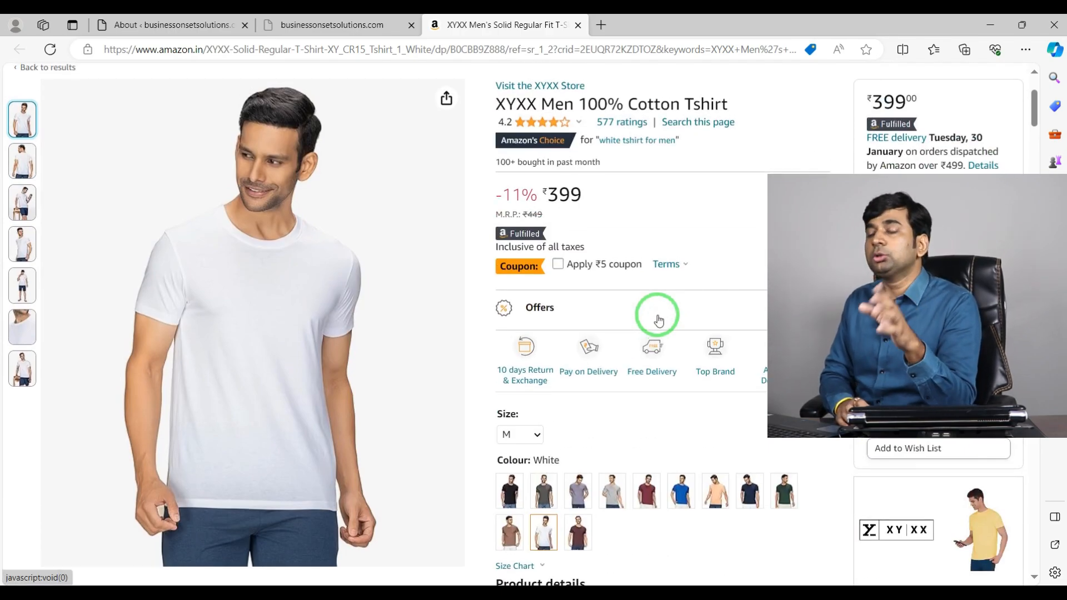
{"action": "scroll", "coordinate": [658, 319], "scroll_direction": "up", "scroll_amount": 3}
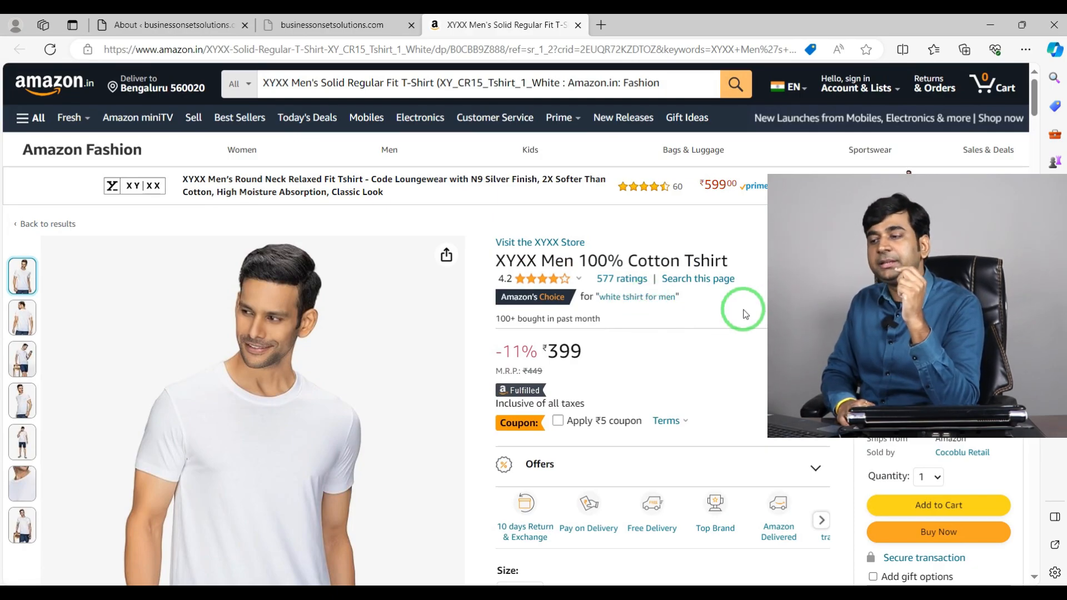
Return to the WordPress admin and open the product attributes page
{"action": "left_click", "coordinate": [165, 18]}
{"action": "left_click", "coordinate": [15, 74]}
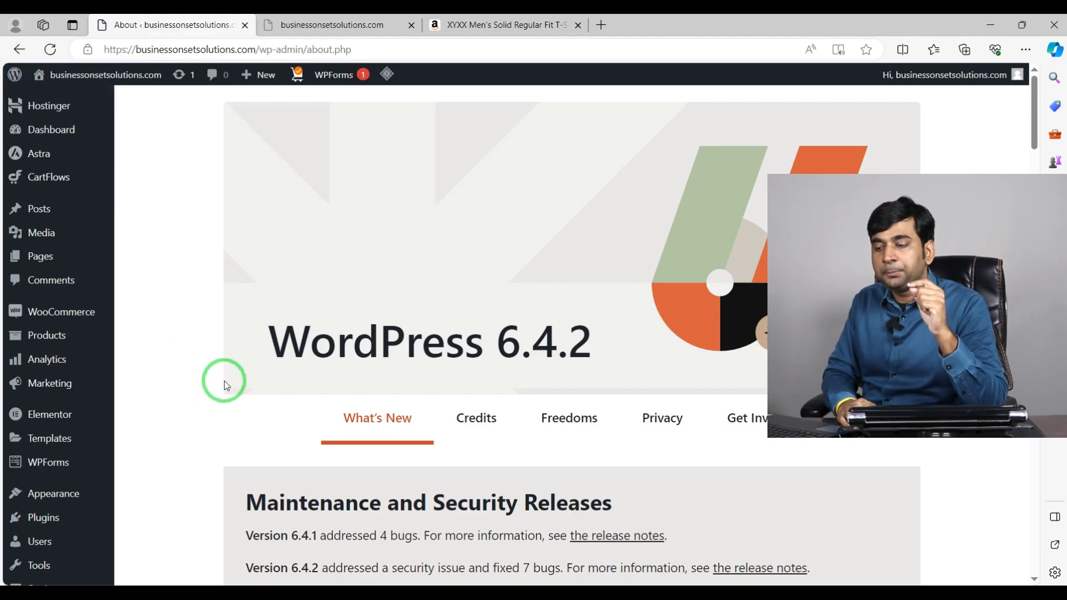
{"action": "mouse_move", "coordinate": [44, 337]}
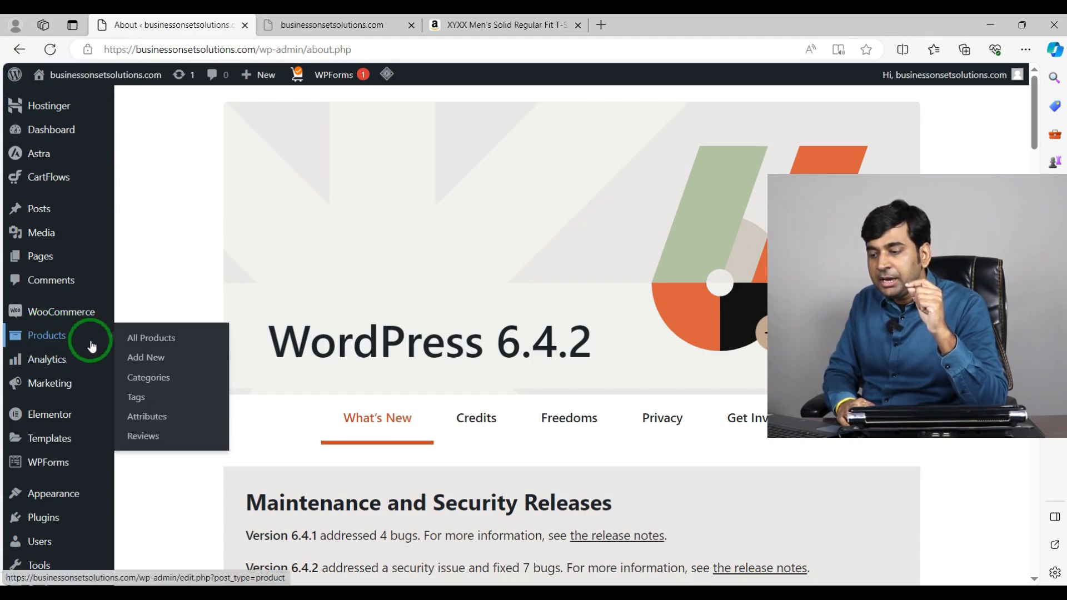
{"action": "left_click", "coordinate": [147, 418]}
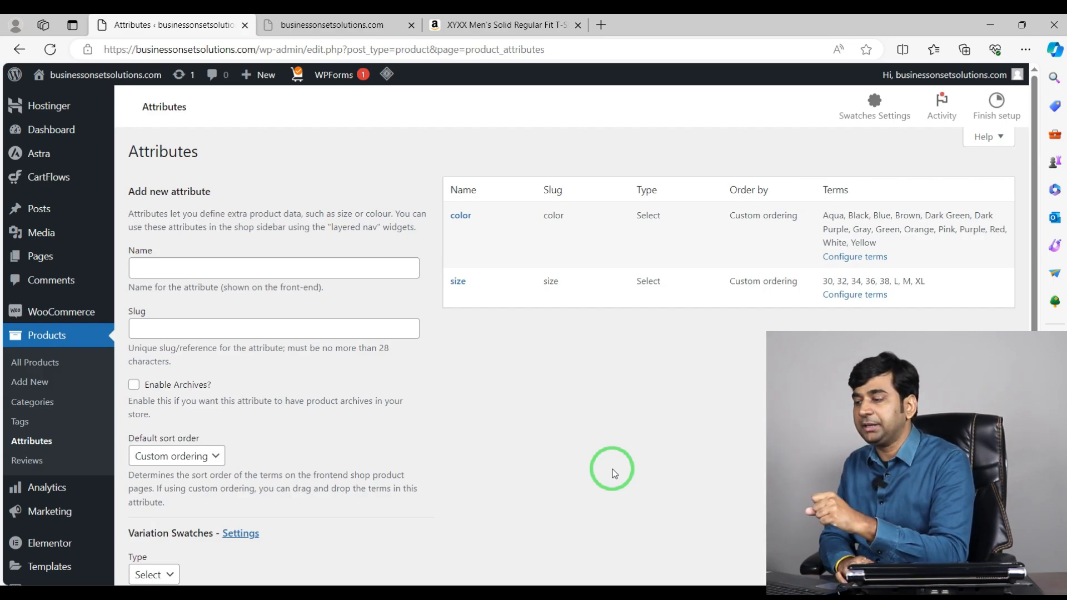
Add a product attribute named "Size New", keeping custom ordering, the Select type and the default shape
{"action": "mouse_move", "coordinate": [490, 239]}
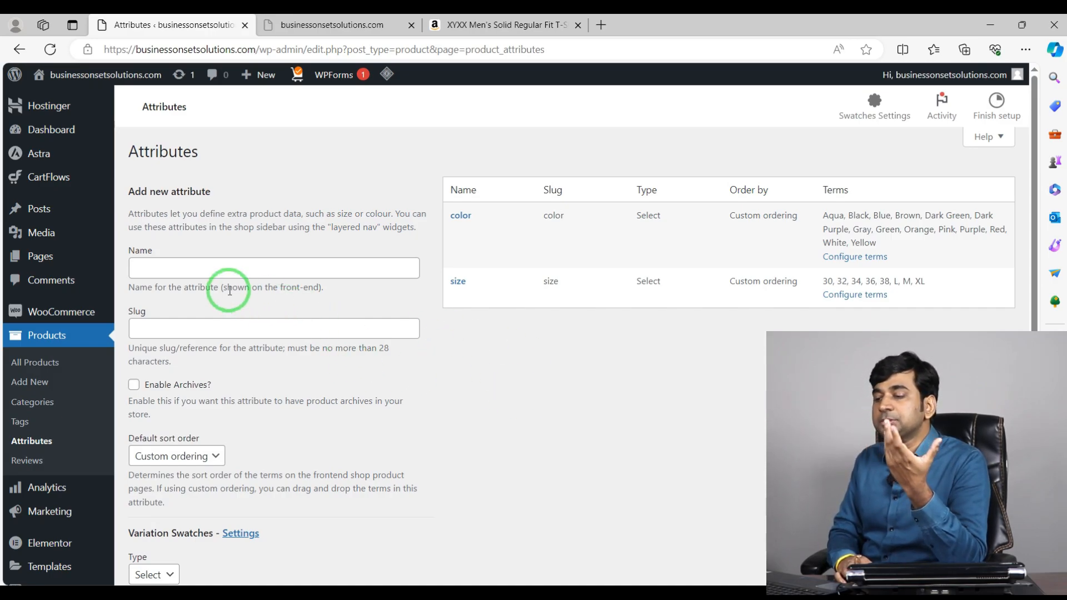
{"action": "left_click", "coordinate": [223, 273]}
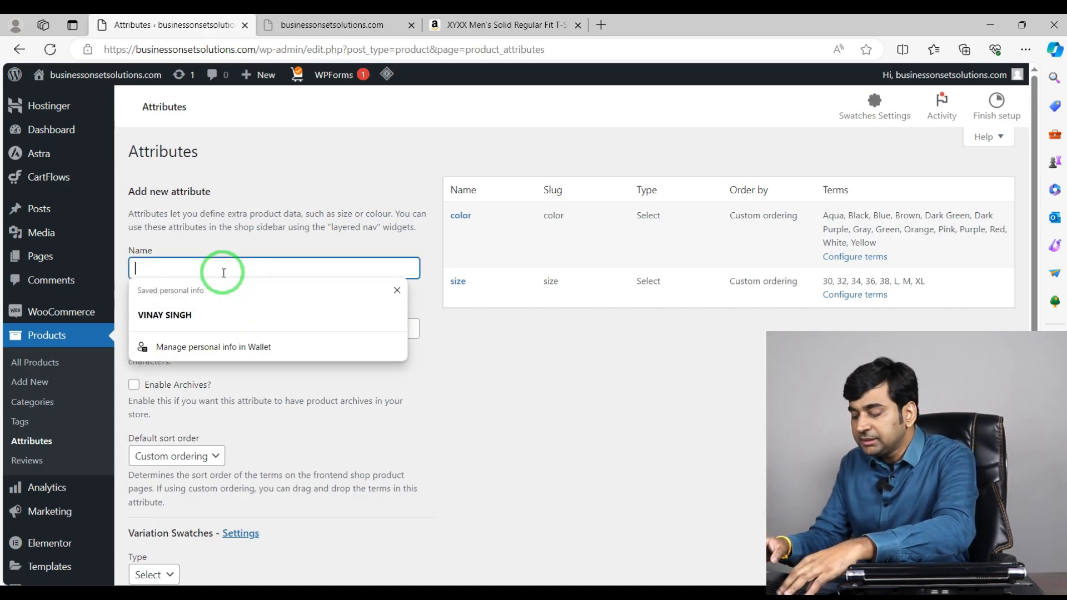
{"action": "type", "text": "siz"}
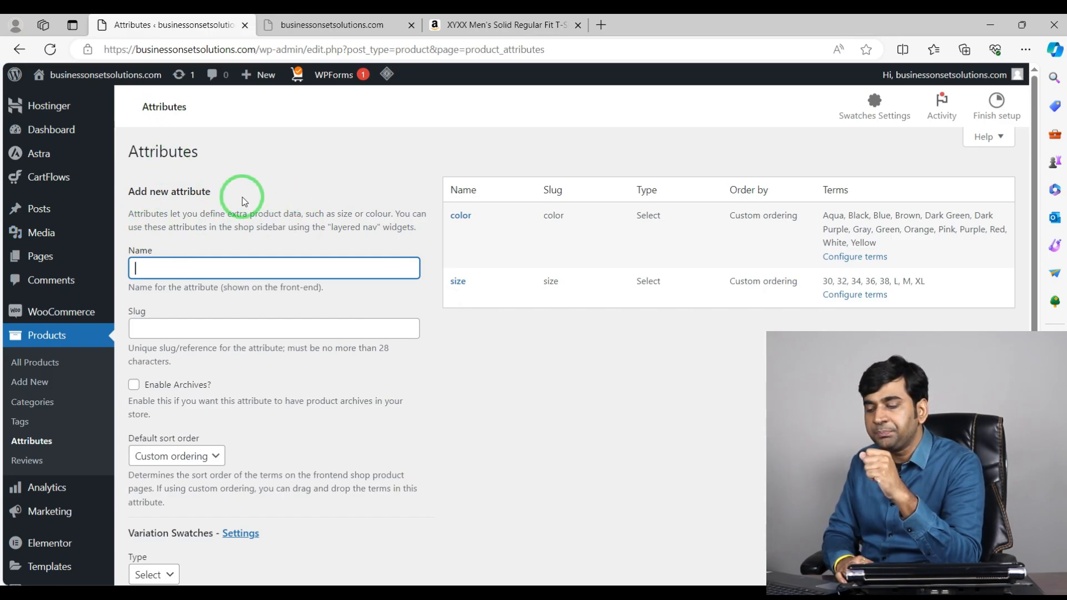
{"action": "left_click", "coordinate": [188, 272]}
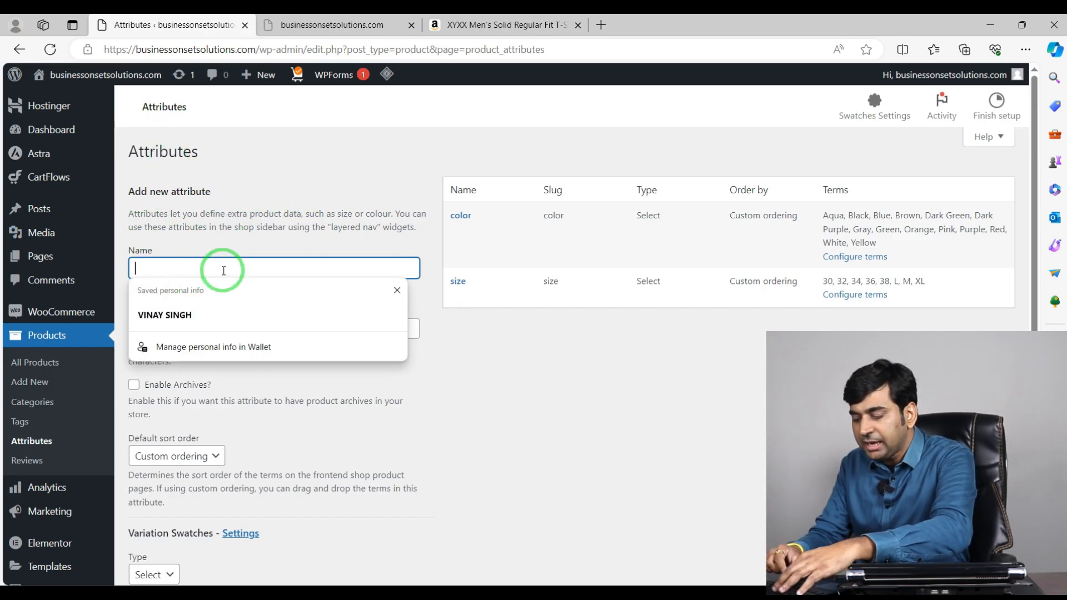
{"action": "type", "text": "Size"}
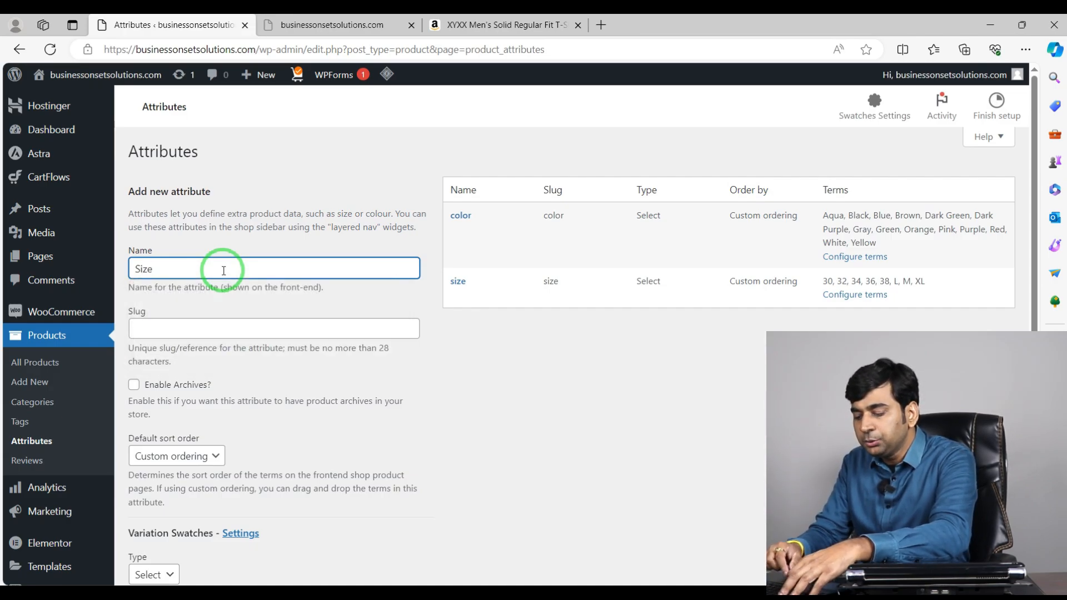
{"action": "type", "text": " New At"}
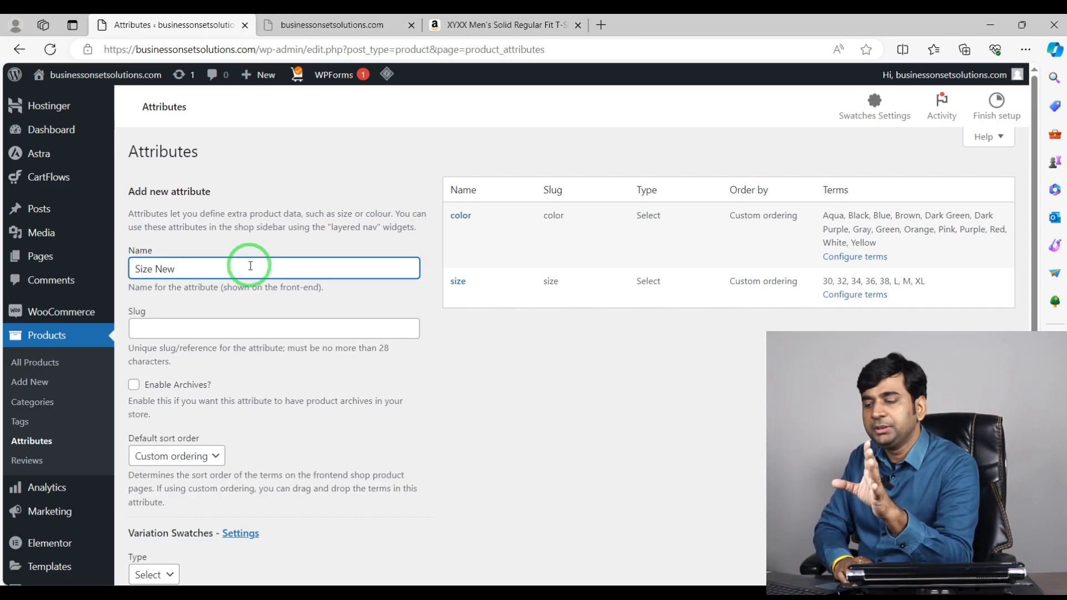
{"action": "scroll", "coordinate": [250, 266], "scroll_direction": "down", "scroll_amount": 1}
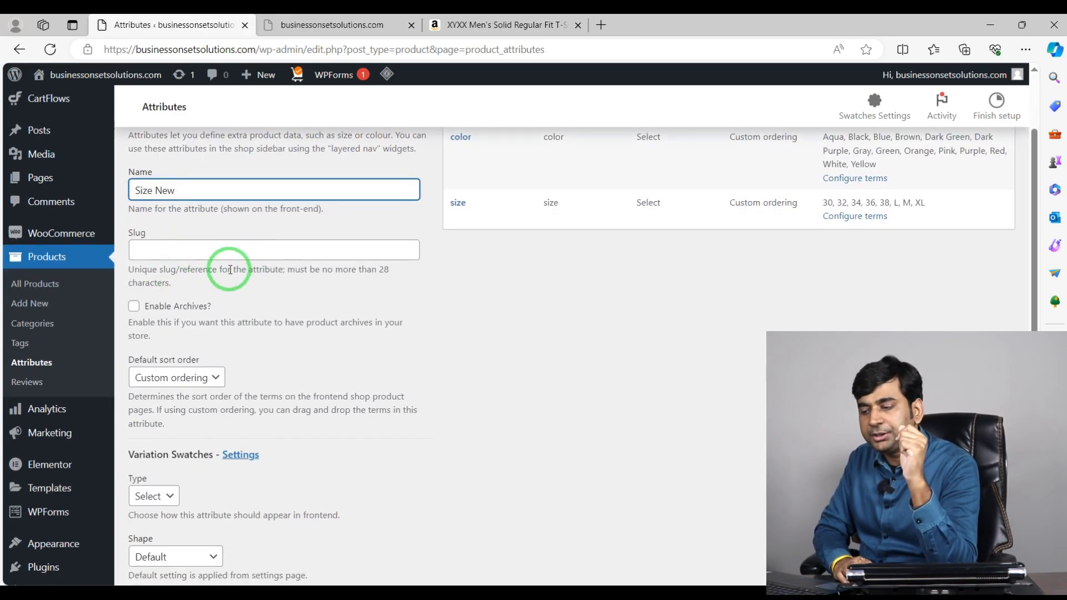
{"action": "scroll", "coordinate": [234, 286], "scroll_direction": "down", "scroll_amount": 1}
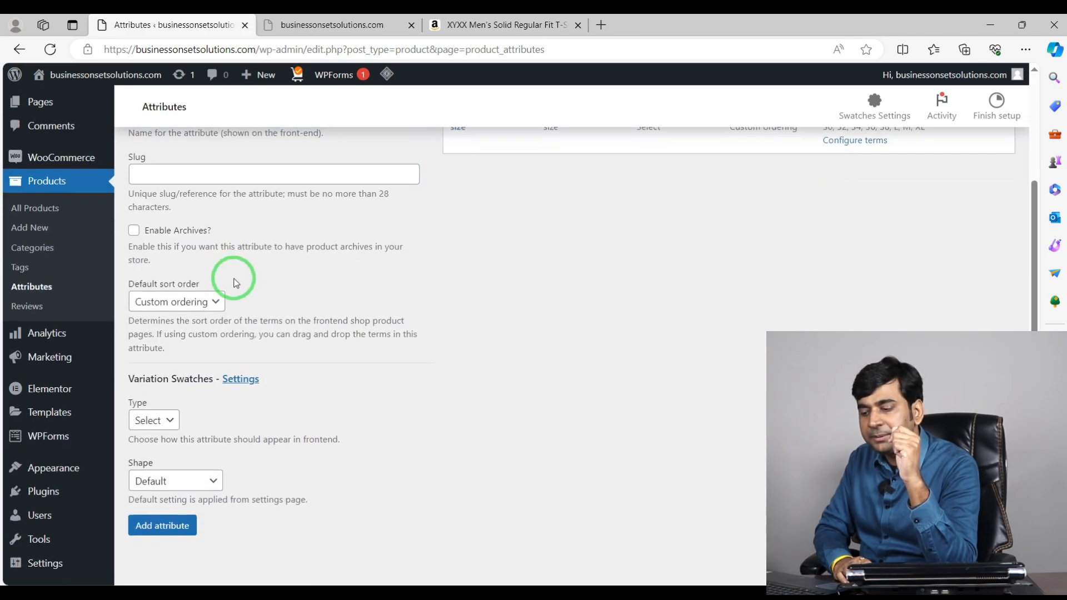
{"action": "scroll", "coordinate": [236, 284], "scroll_direction": "up", "scroll_amount": 1}
{"action": "scroll", "coordinate": [235, 285], "scroll_direction": "down", "scroll_amount": 2}
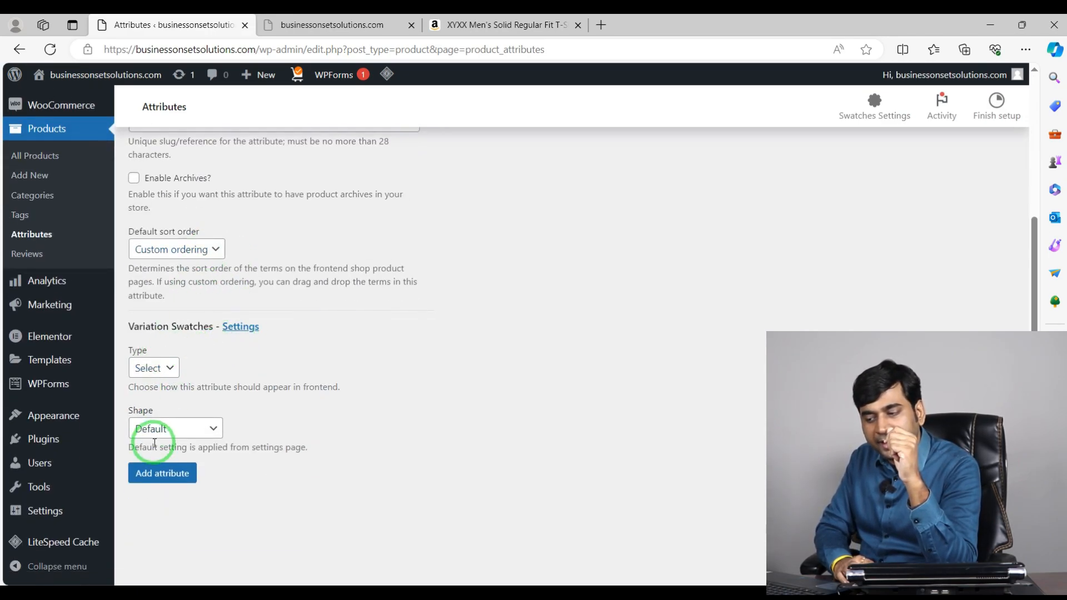
{"action": "left_click", "coordinate": [166, 476]}
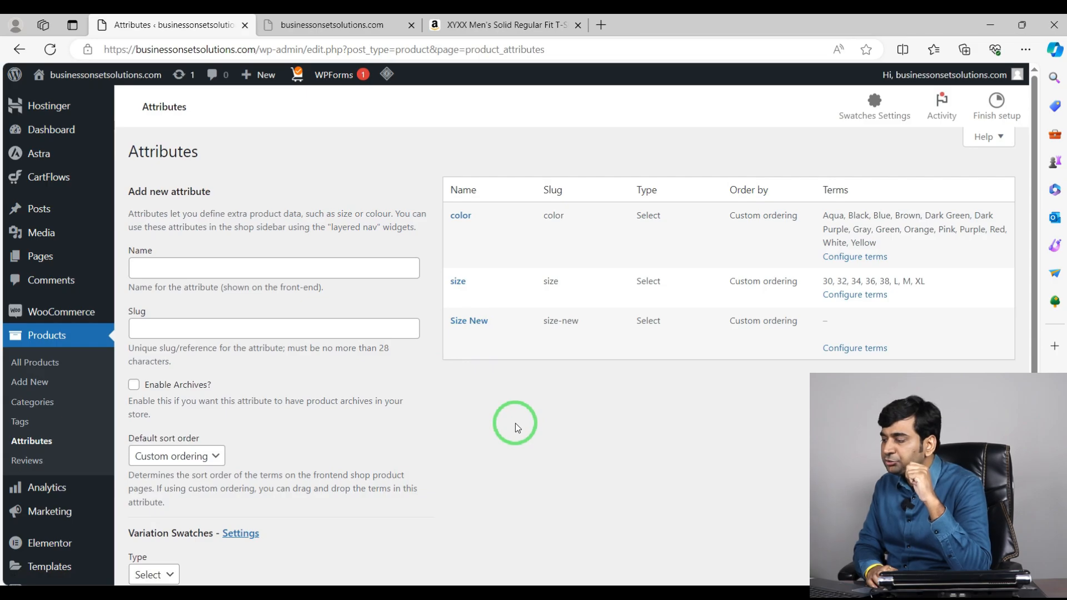
Open the term configuration of the Size New attribute and add a term named "Large"
{"action": "left_click", "coordinate": [856, 347]}
{"action": "left_click", "coordinate": [164, 291]}
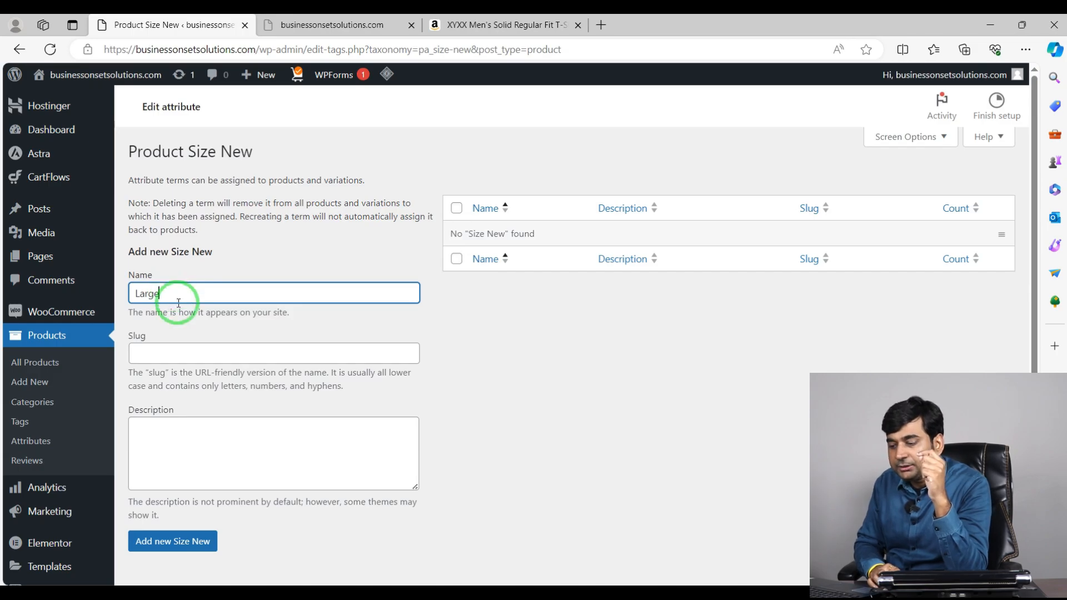
{"action": "left_click", "coordinate": [169, 544]}
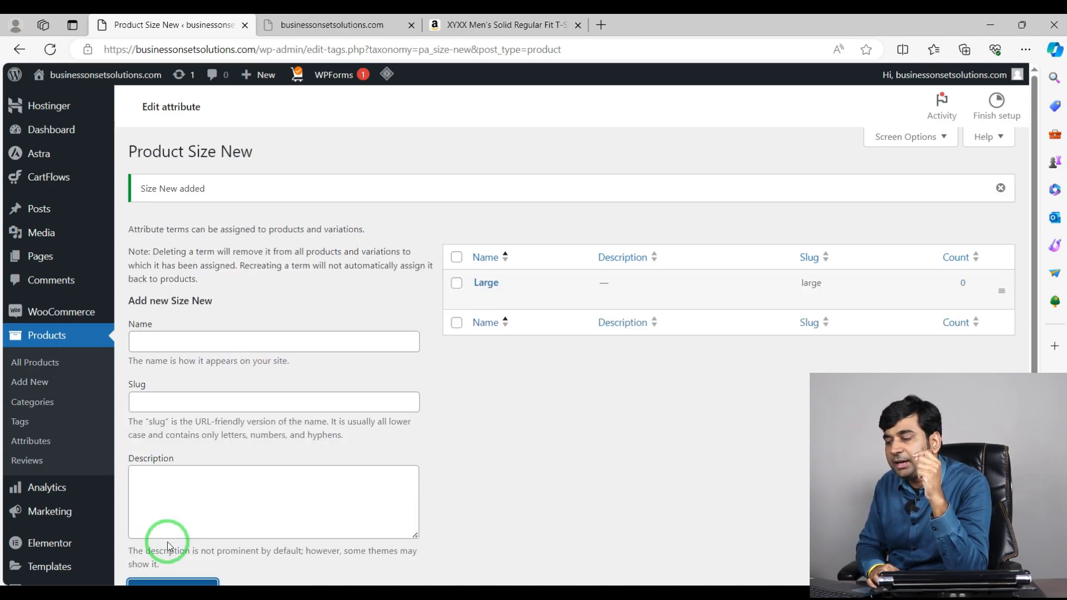
Add a term named "Medium" to the Size New attribute
{"action": "left_click", "coordinate": [163, 341]}
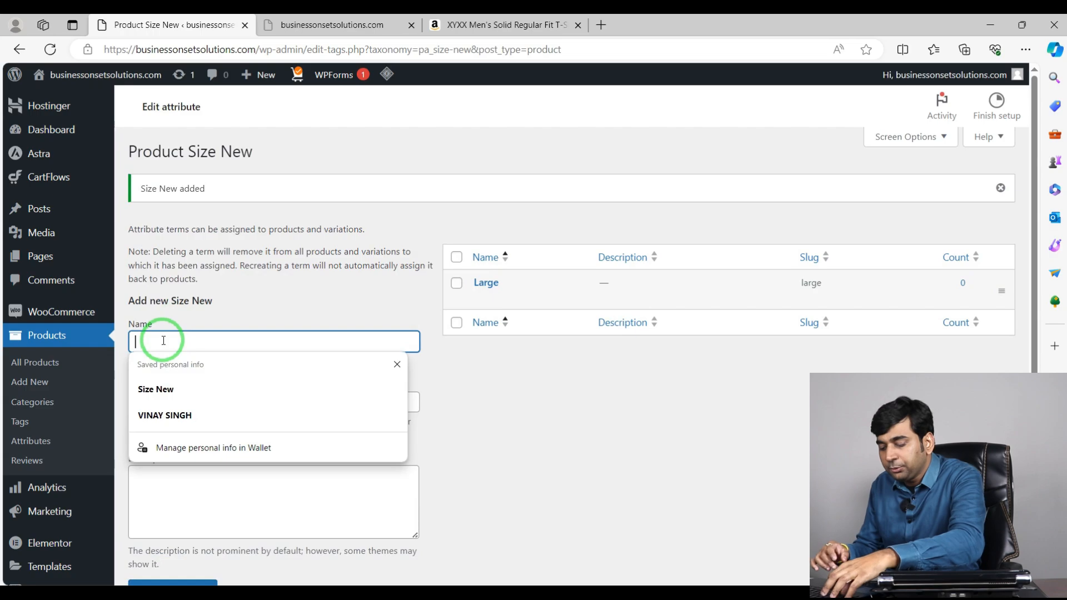
{"action": "type", "text": "S"}
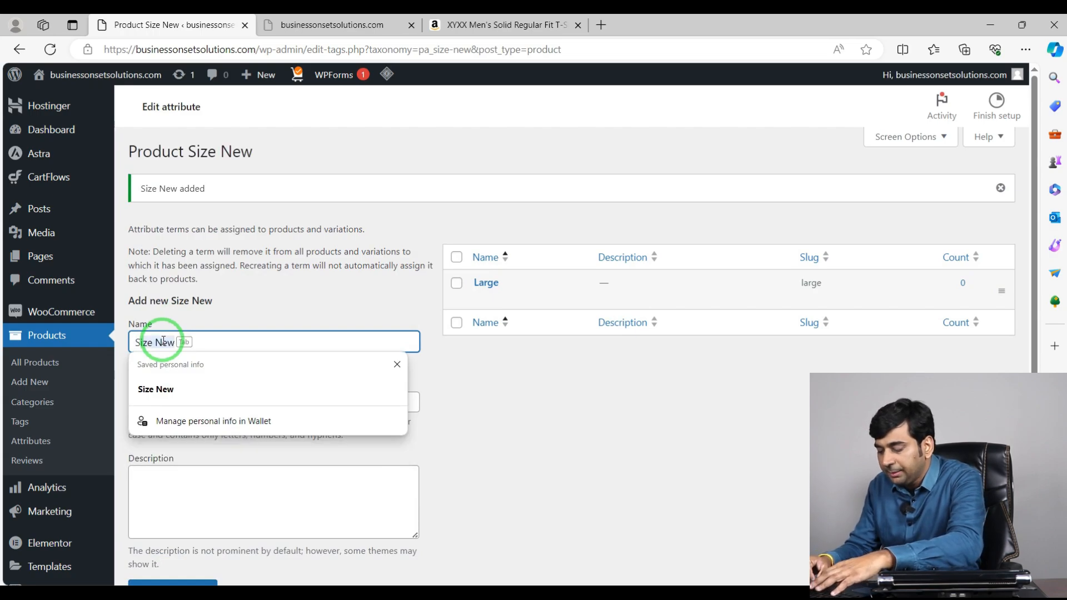
{"action": "type", "text": "M"}
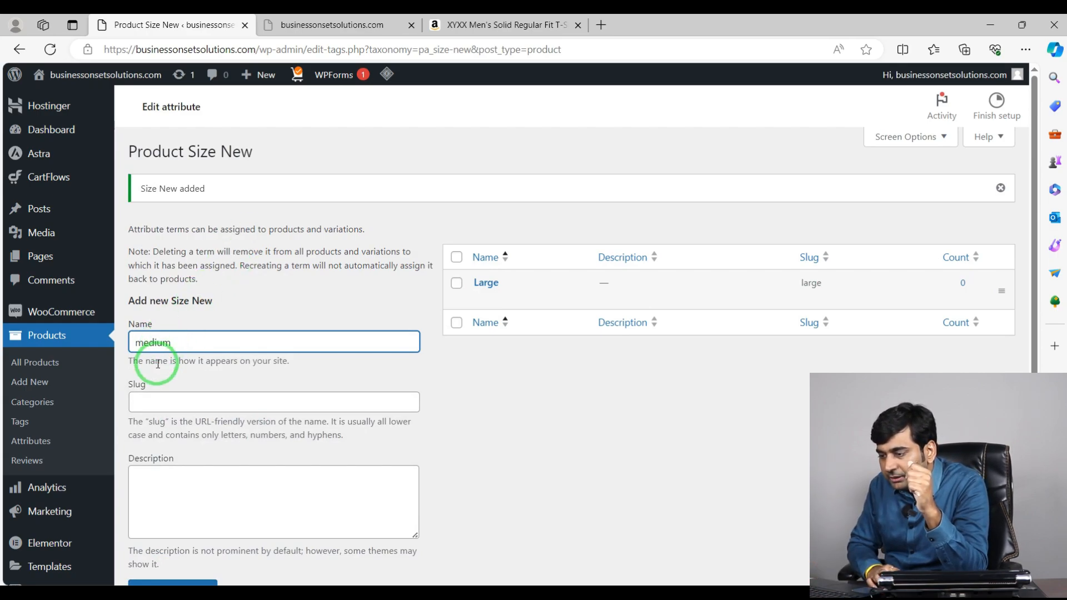
{"action": "left_click", "coordinate": [144, 344]}
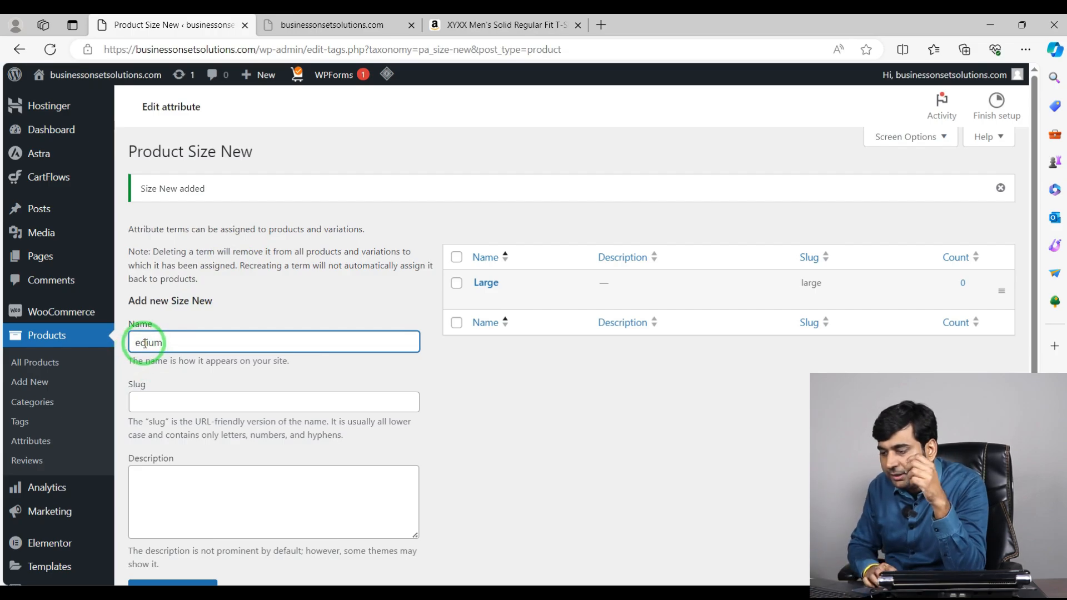
{"action": "type", "text": "M"}
{"action": "scroll", "coordinate": [145, 343], "scroll_direction": "down", "scroll_amount": 2}
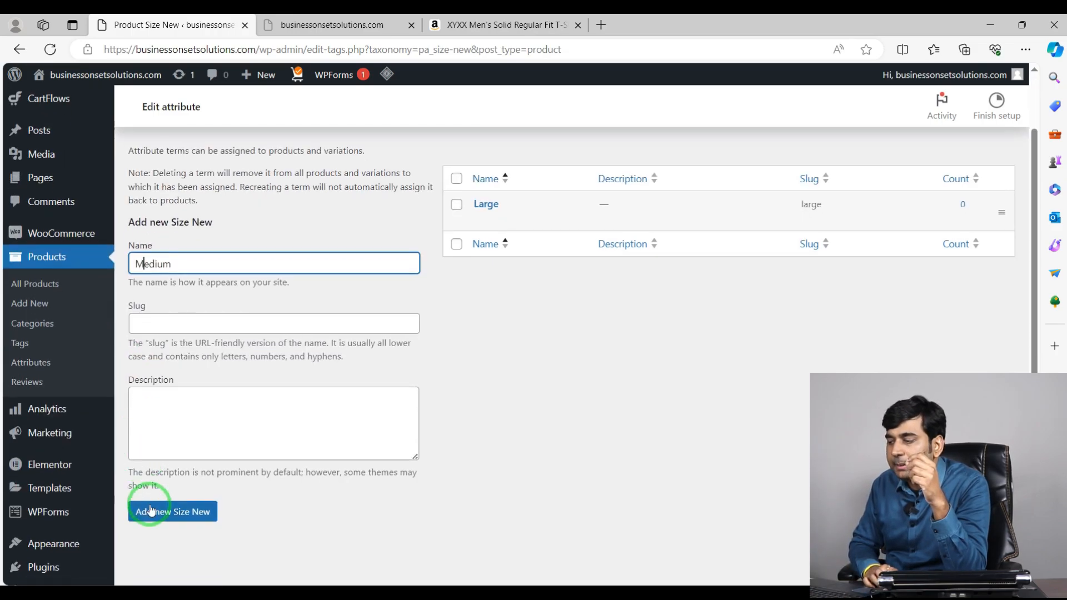
{"action": "left_click", "coordinate": [181, 521]}
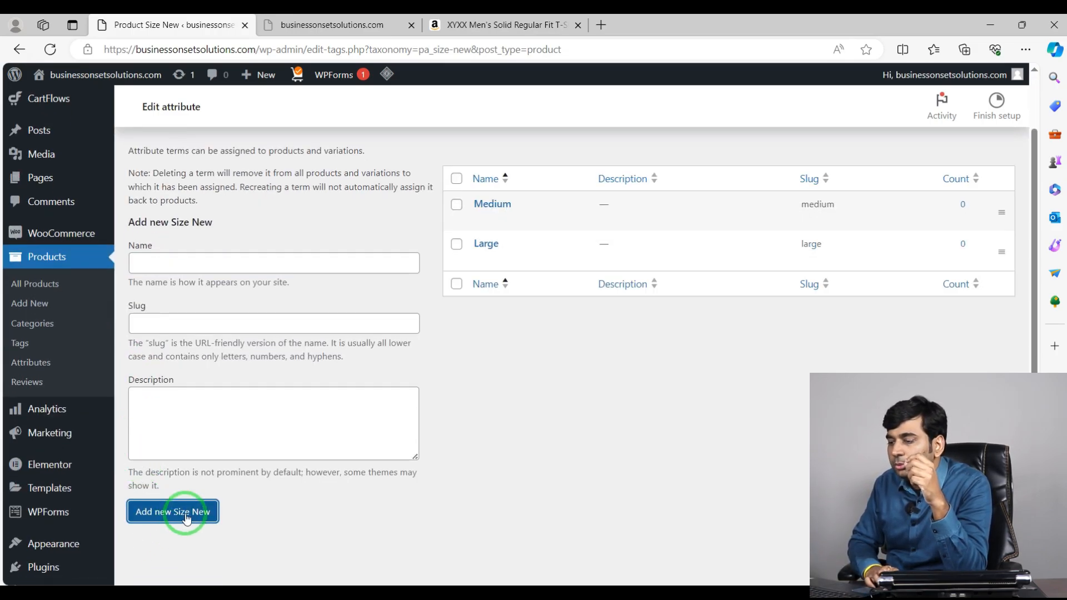
Add a term named "Small" to the Size New attribute and return to the product attributes page
{"action": "scroll", "coordinate": [203, 356], "scroll_direction": "up", "scroll_amount": 2}
{"action": "left_click", "coordinate": [199, 346]}
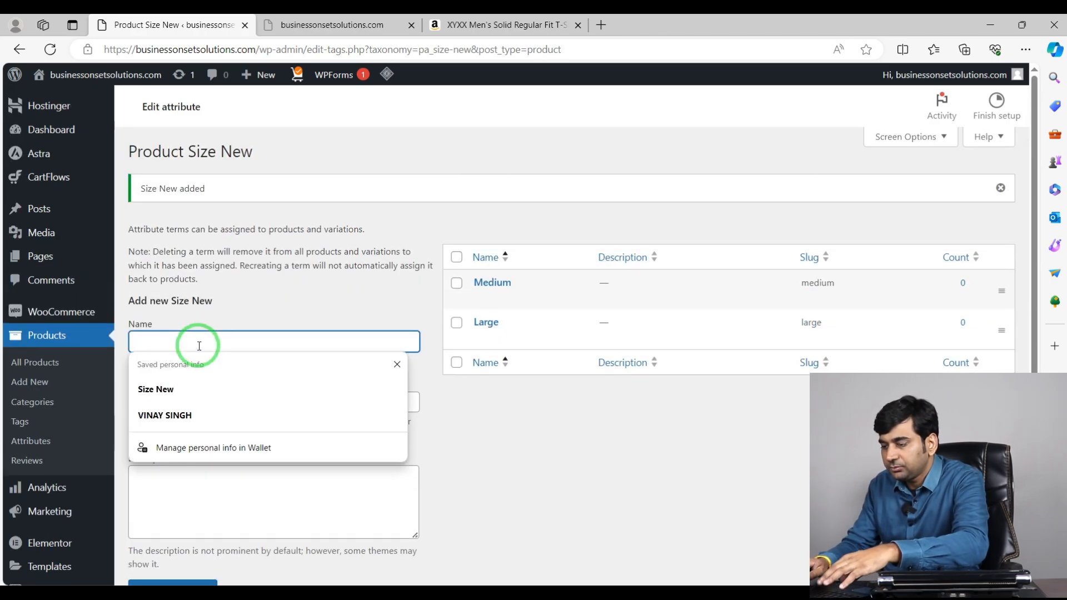
{"action": "type", "text": "Smal"}
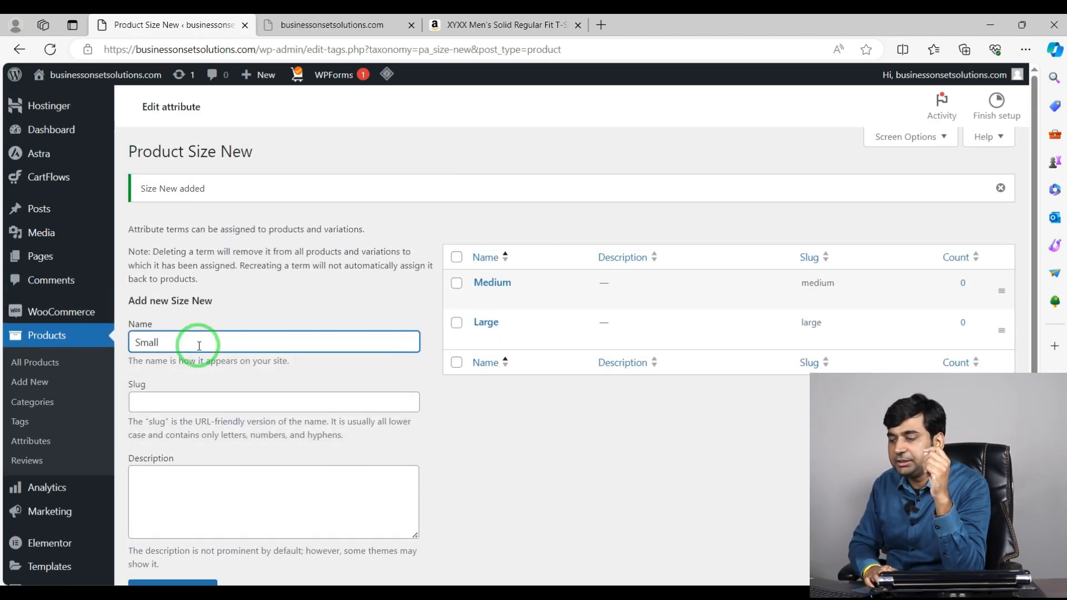
{"action": "type", "text": "l"}
{"action": "scroll", "coordinate": [199, 345], "scroll_direction": "down", "scroll_amount": 4}
{"action": "left_click", "coordinate": [183, 436]}
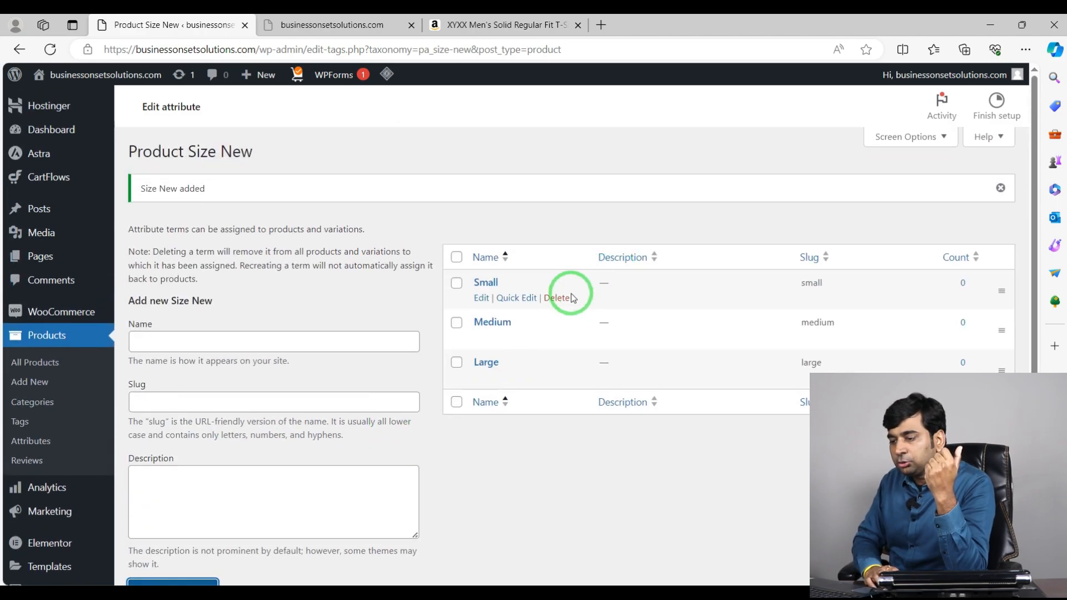
{"action": "left_click", "coordinate": [31, 448]}
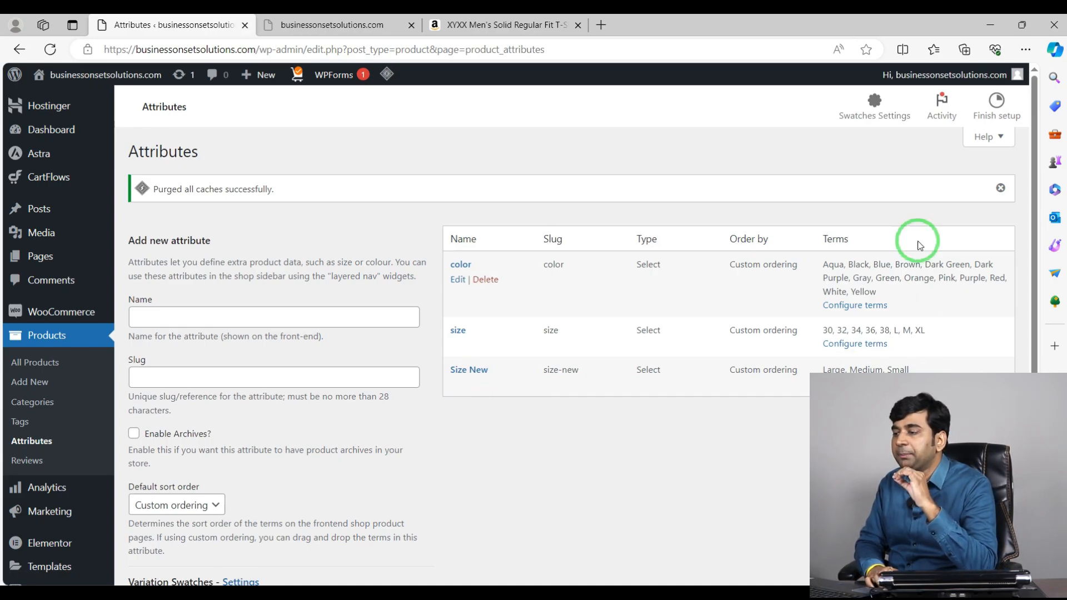
View the Amazon T-shirt page, and examine the configured terms of the existing size attribute in the store
{"action": "left_click", "coordinate": [483, 27]}
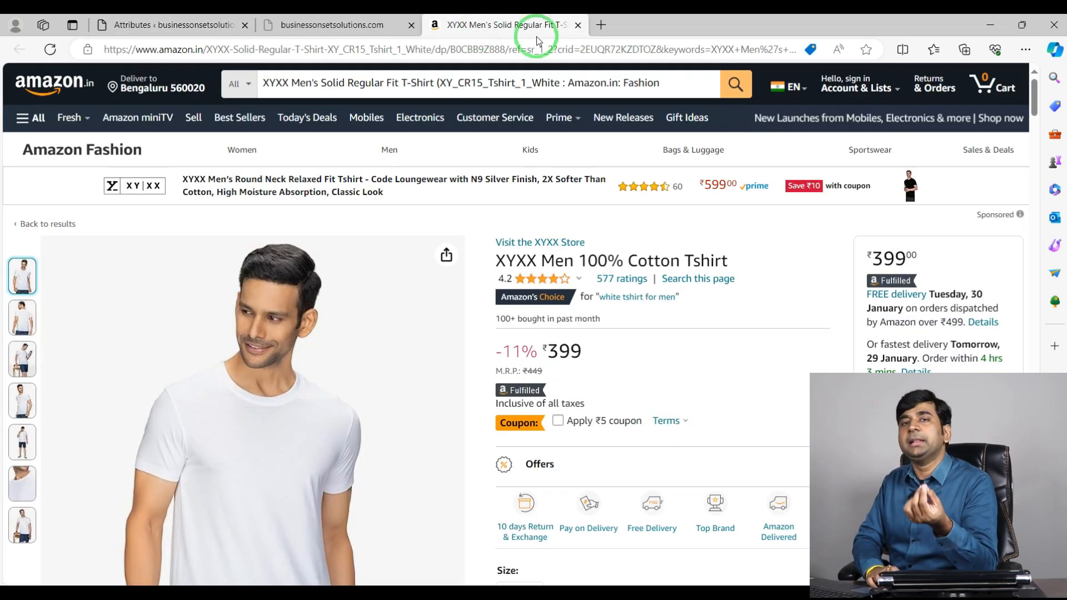
{"action": "left_click", "coordinate": [169, 24]}
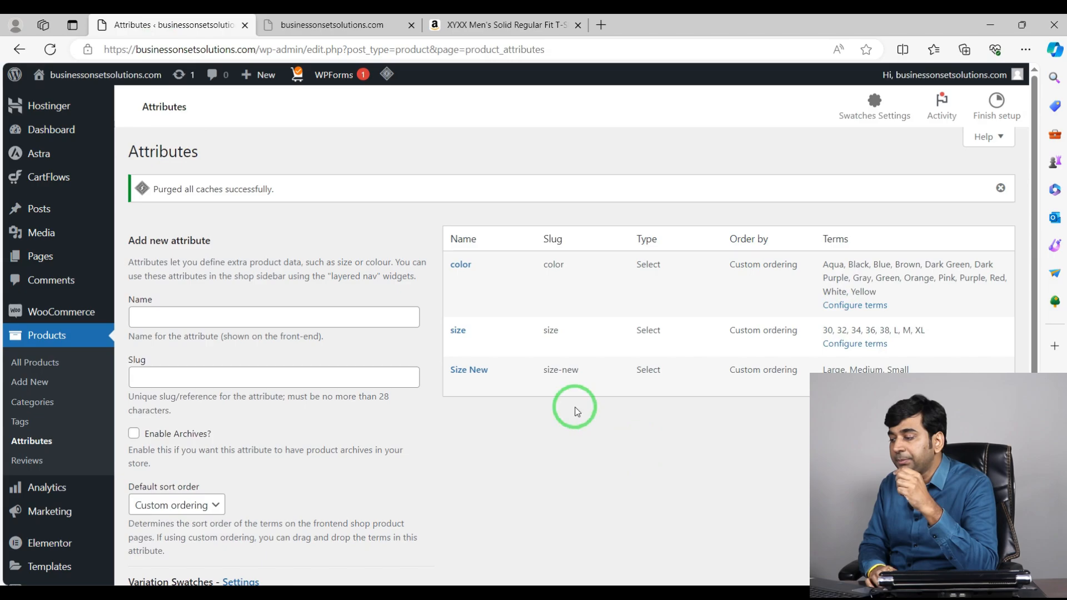
{"action": "left_click", "coordinate": [864, 344]}
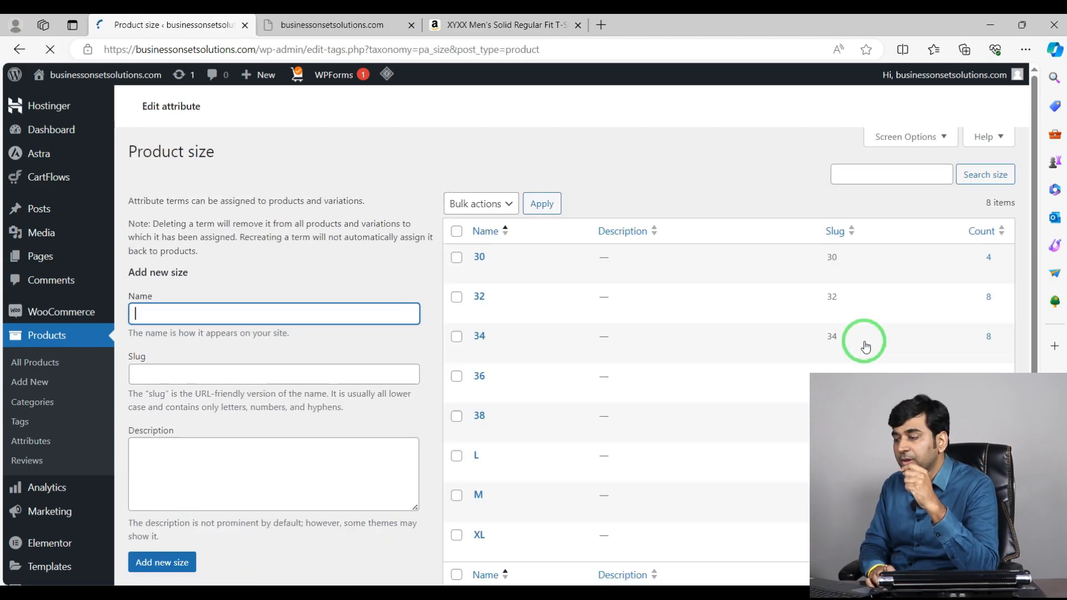
{"action": "scroll", "coordinate": [588, 418], "scroll_direction": "down", "scroll_amount": 5}
{"action": "scroll", "coordinate": [529, 216], "scroll_direction": "up", "scroll_amount": 5}
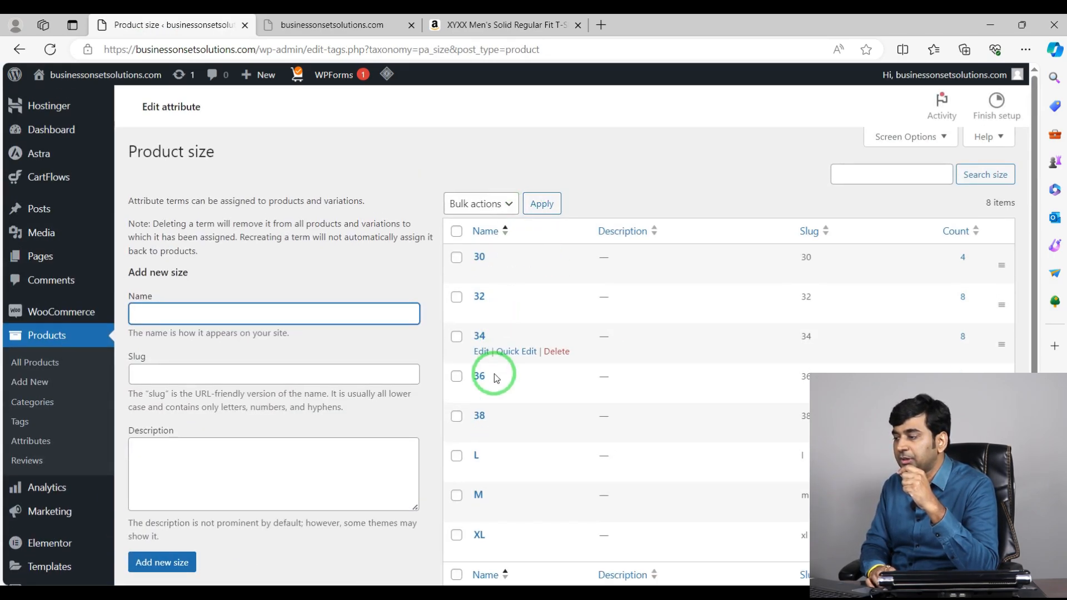
{"action": "scroll", "coordinate": [839, 167], "scroll_direction": "down", "scroll_amount": 2}
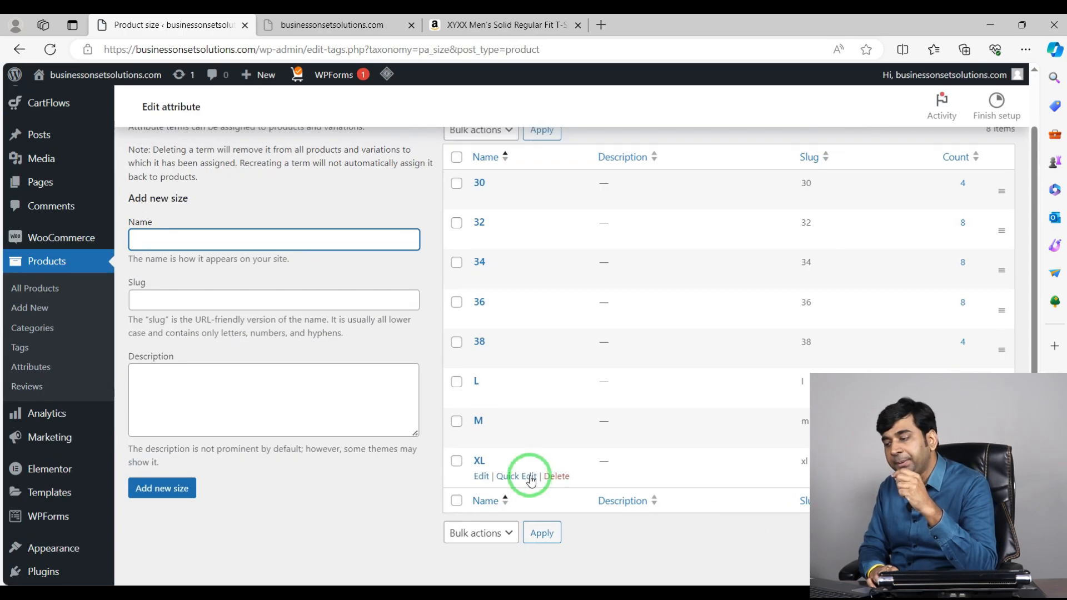
{"action": "scroll", "coordinate": [529, 476], "scroll_direction": "up", "scroll_amount": 2}
{"action": "scroll", "coordinate": [281, 305], "scroll_direction": "down", "scroll_amount": 4}
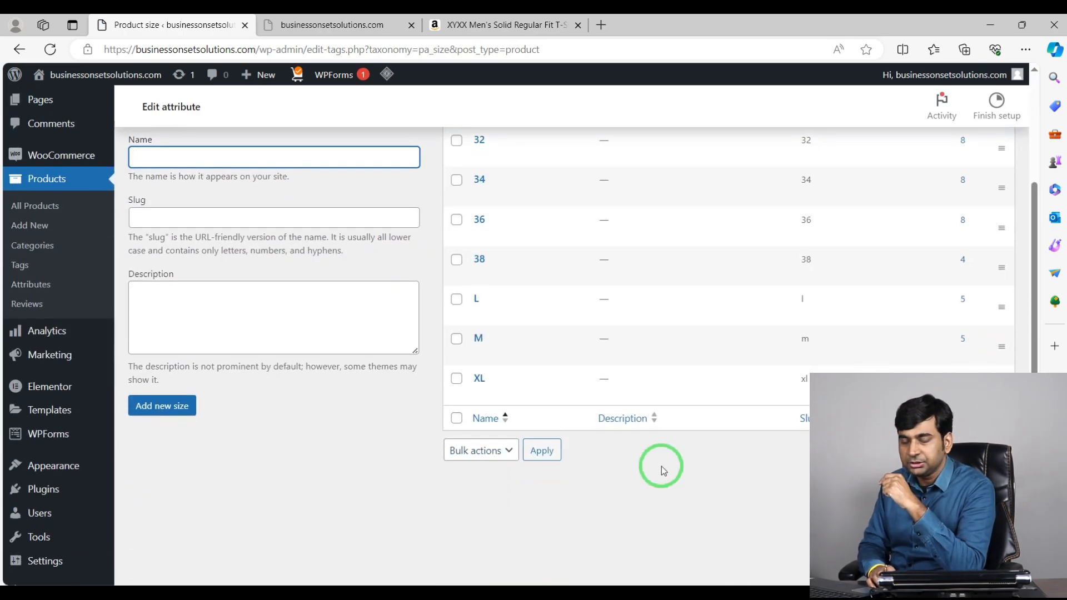
{"action": "scroll", "coordinate": [667, 462], "scroll_direction": "up", "scroll_amount": 4}
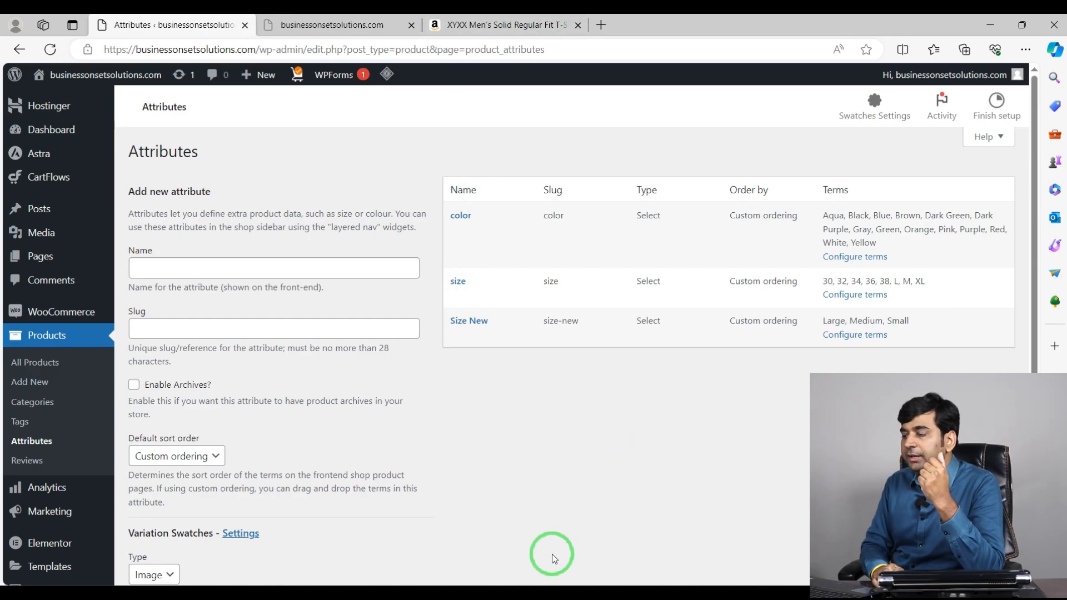
Switch to File Explorer to view the black and white T-shirt image files, and return to the browser
{"action": "left_click", "coordinate": [476, 595]}
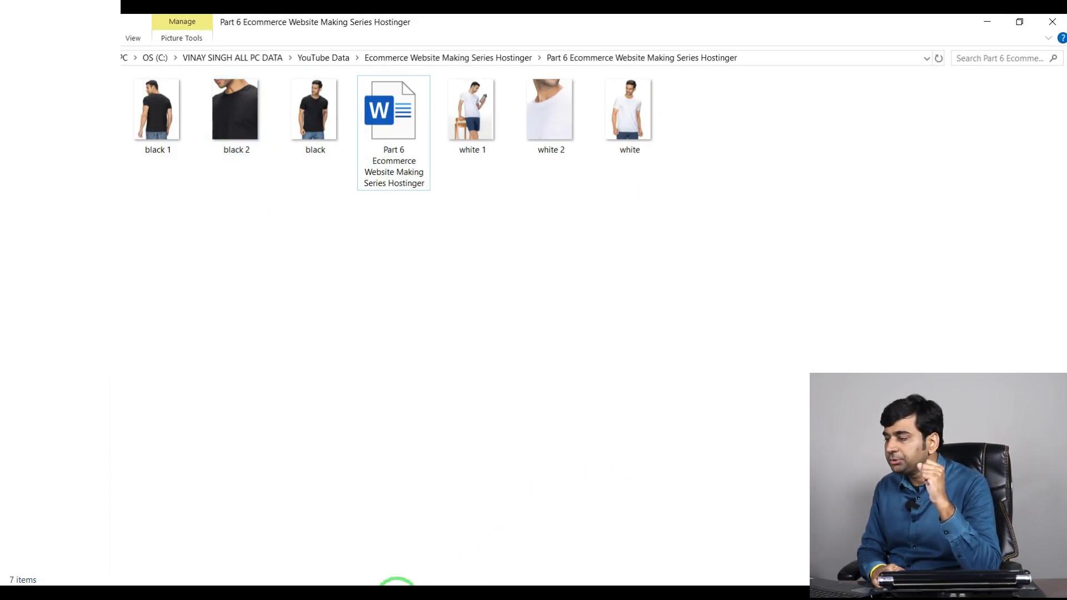
{"action": "left_click", "coordinate": [396, 598]}
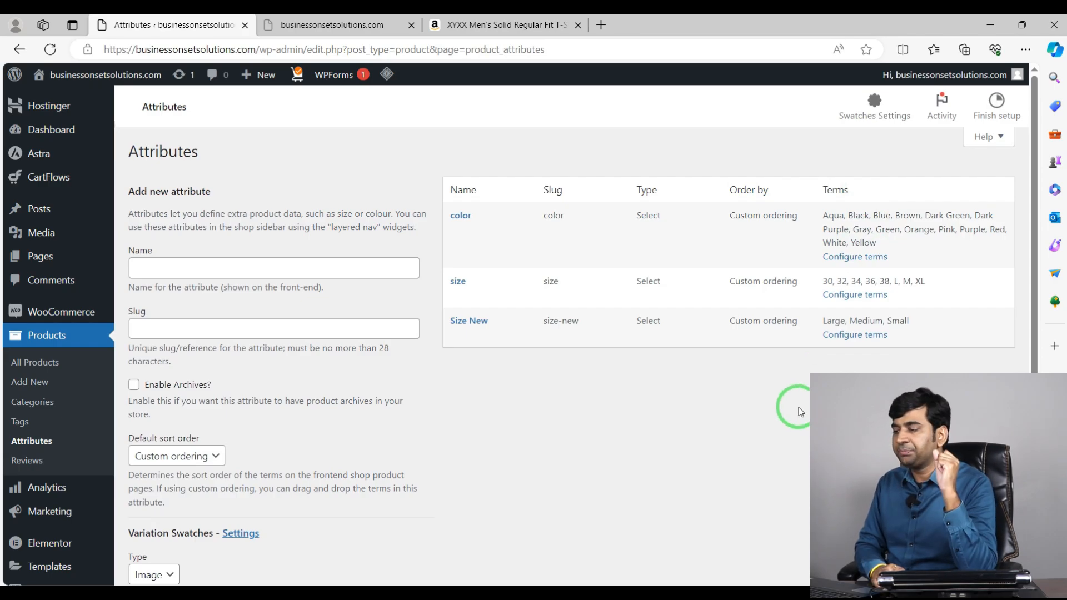
Open the color attribute for editing and set its type to Color, checking the colour swatches on the Amazon T-shirt page
{"action": "mouse_move", "coordinate": [464, 212]}
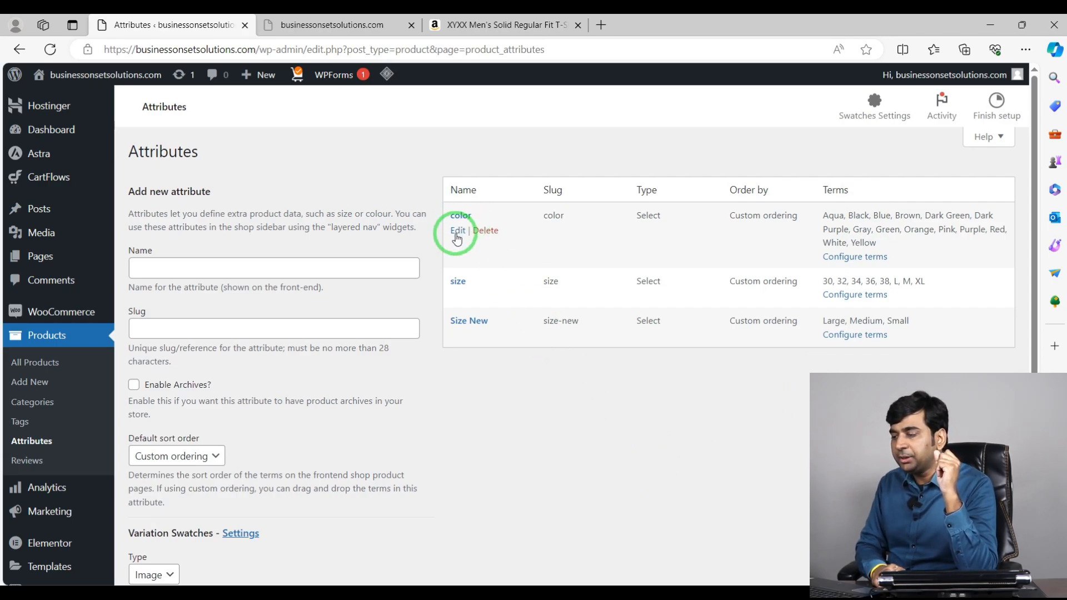
{"action": "left_click", "coordinate": [457, 231]}
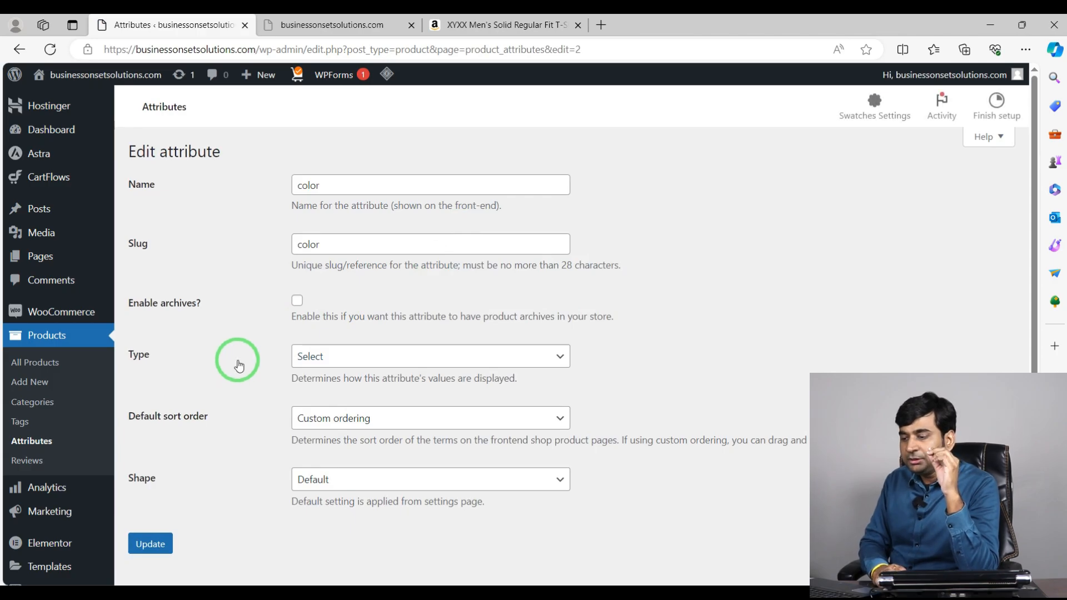
{"action": "scroll", "coordinate": [257, 311], "scroll_direction": "down", "scroll_amount": 3}
{"action": "scroll", "coordinate": [269, 324], "scroll_direction": "up", "scroll_amount": 1}
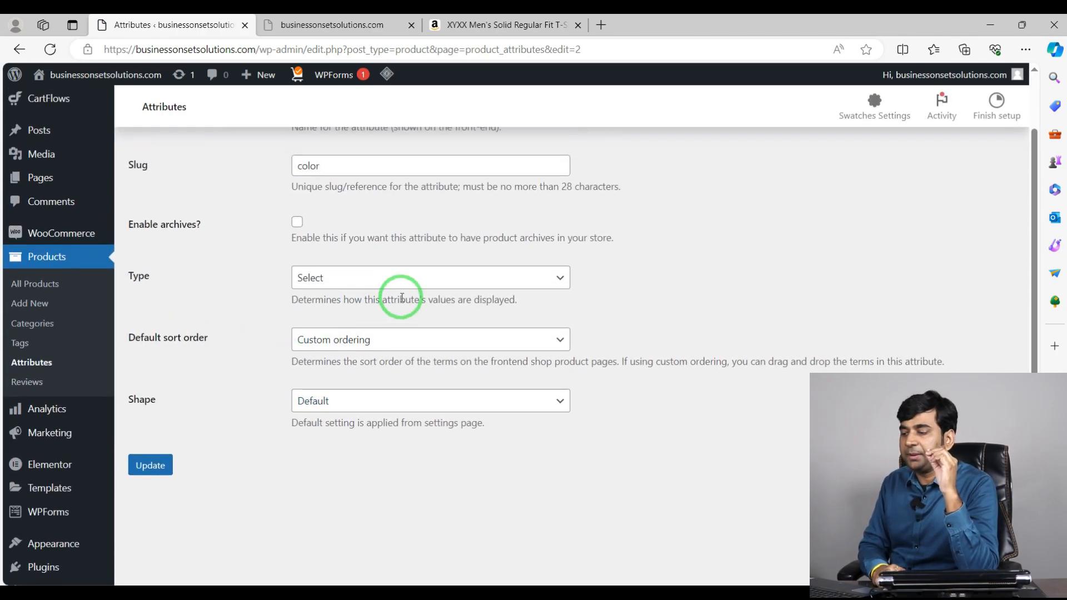
{"action": "left_click", "coordinate": [414, 278]}
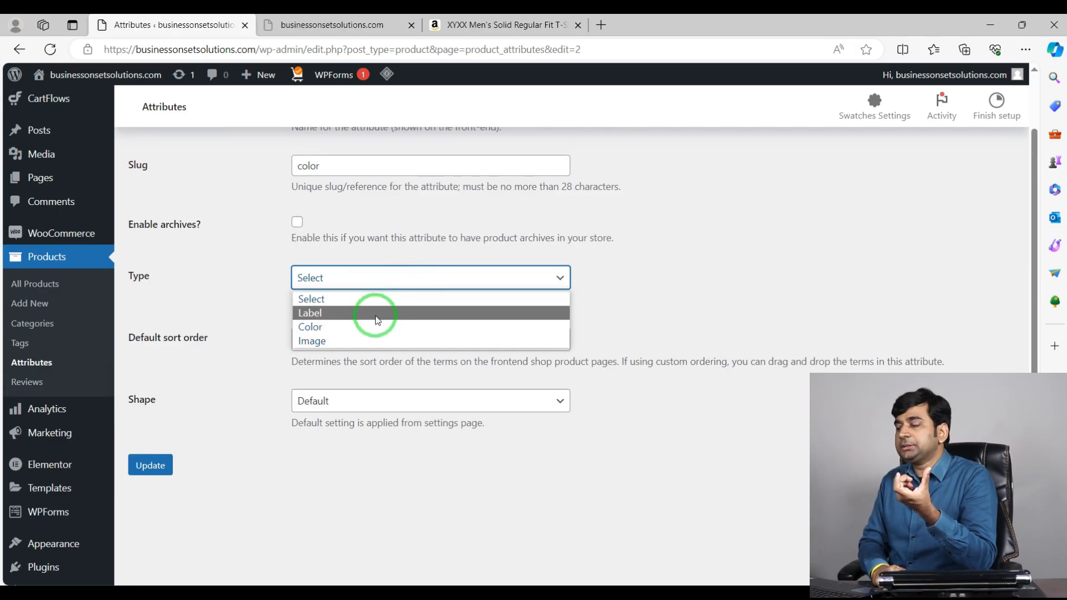
{"action": "left_click", "coordinate": [496, 25]}
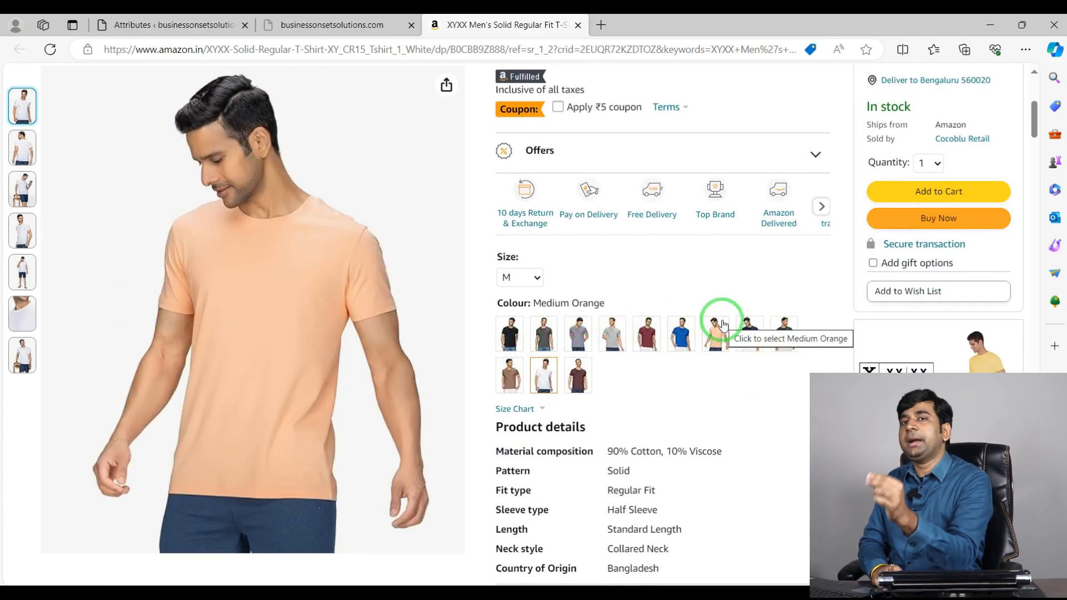
{"action": "left_click", "coordinate": [183, 25]}
{"action": "left_click", "coordinate": [366, 284]}
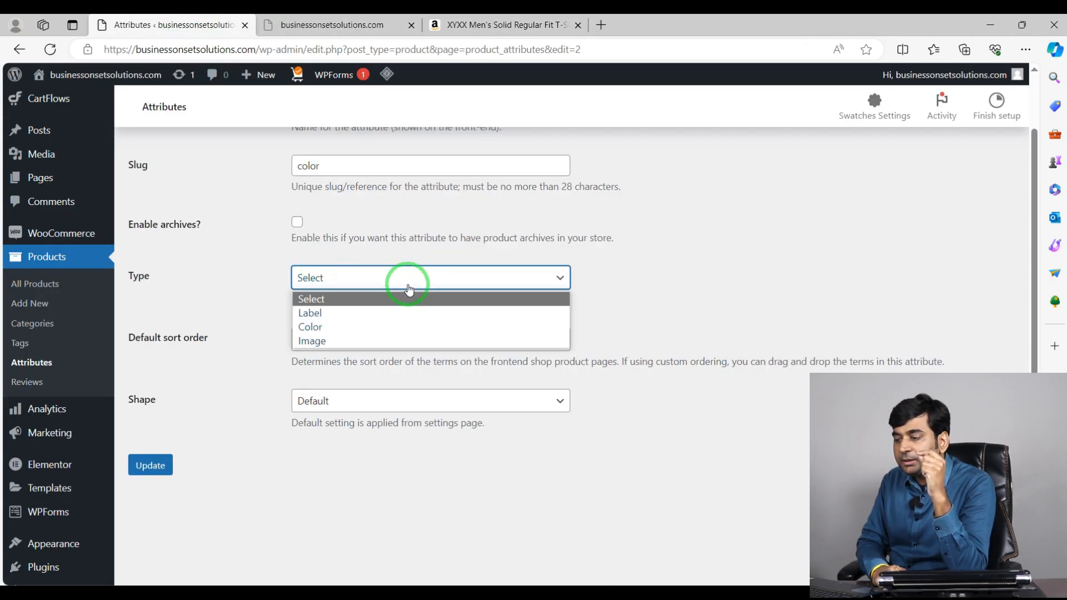
{"action": "left_click", "coordinate": [368, 332]}
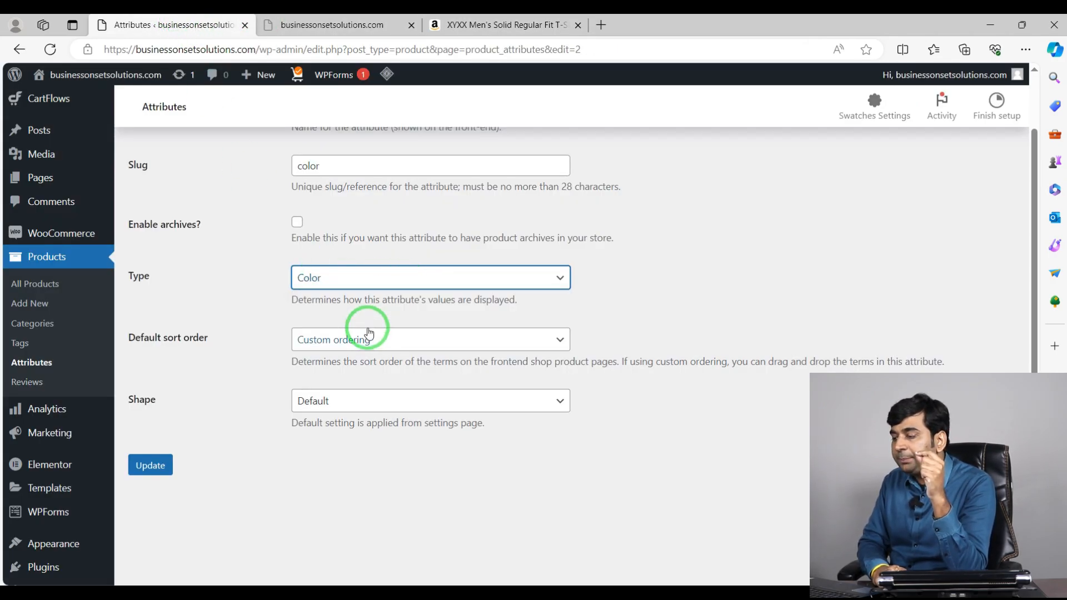
Compare with the Amazon colour options, try the Image type for the color attribute, and set the type back to Color
{"action": "left_click", "coordinate": [505, 23]}
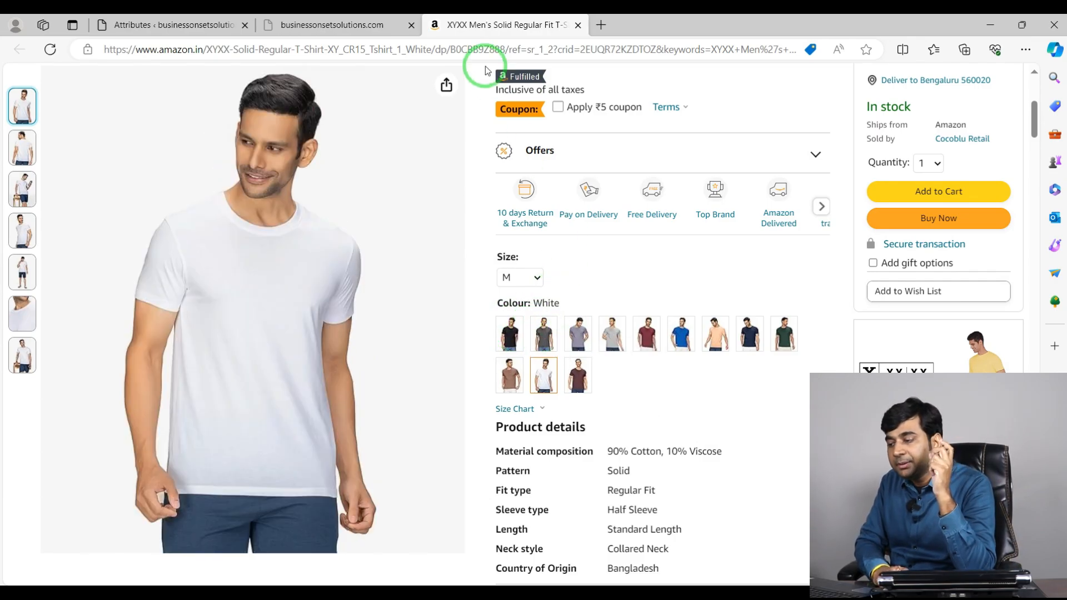
{"action": "left_click", "coordinate": [189, 25]}
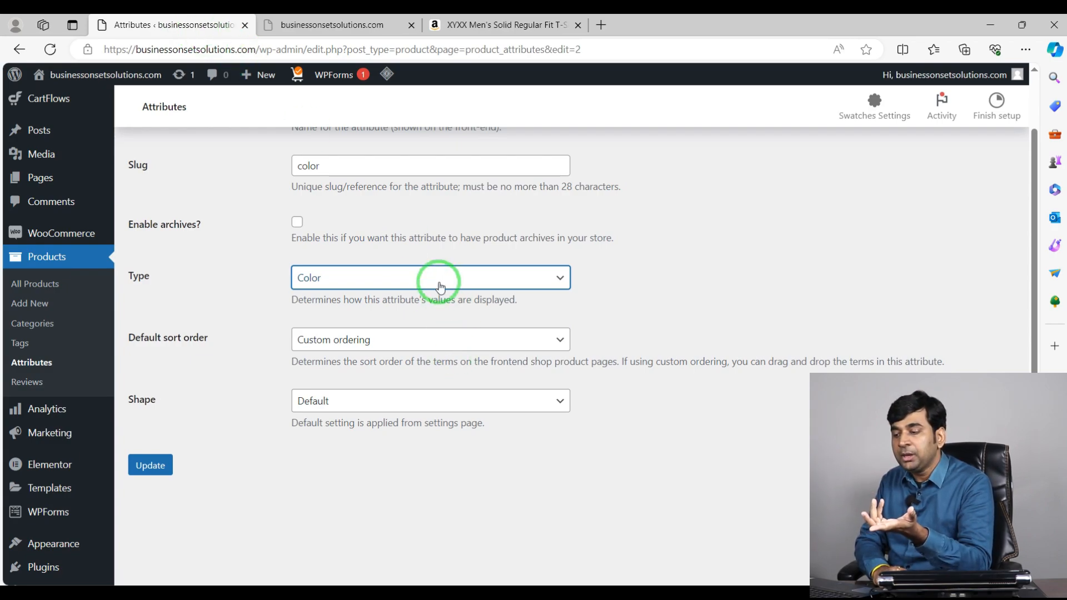
{"action": "left_click", "coordinate": [404, 282]}
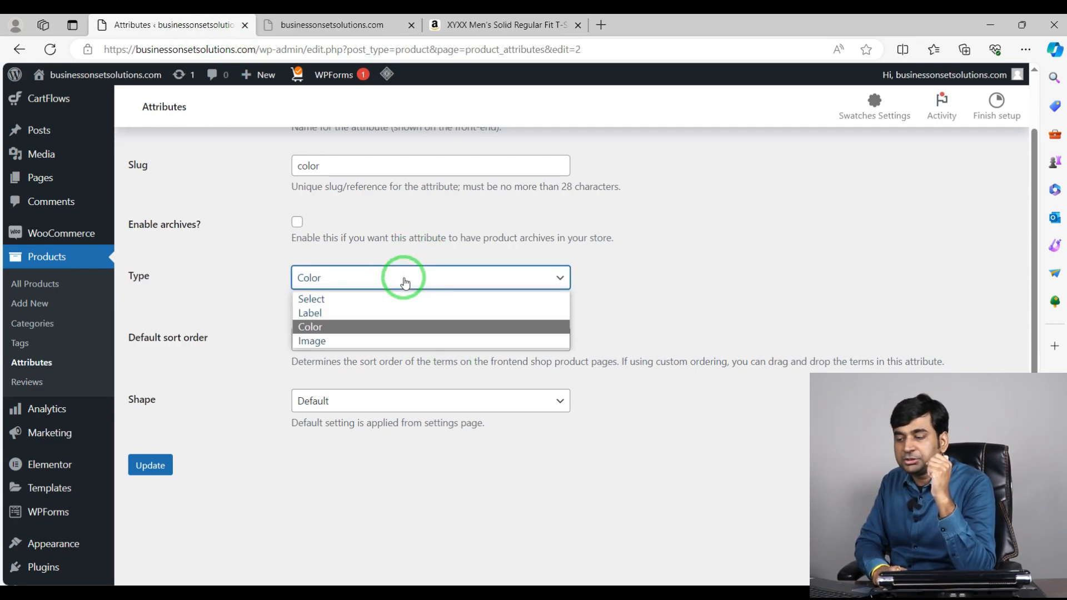
{"action": "left_click", "coordinate": [349, 341]}
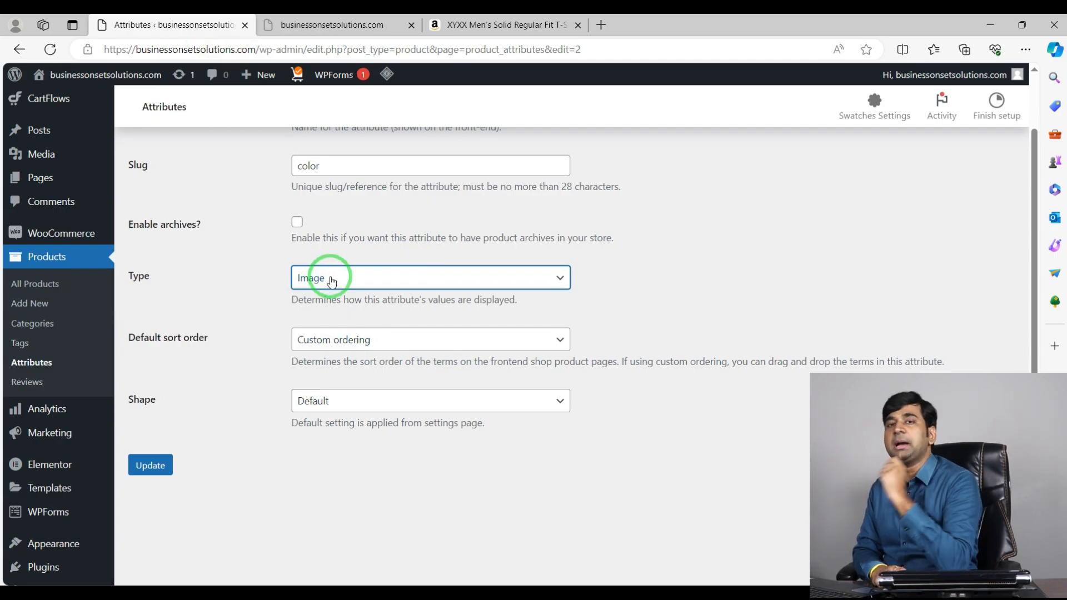
{"action": "left_click", "coordinate": [374, 272]}
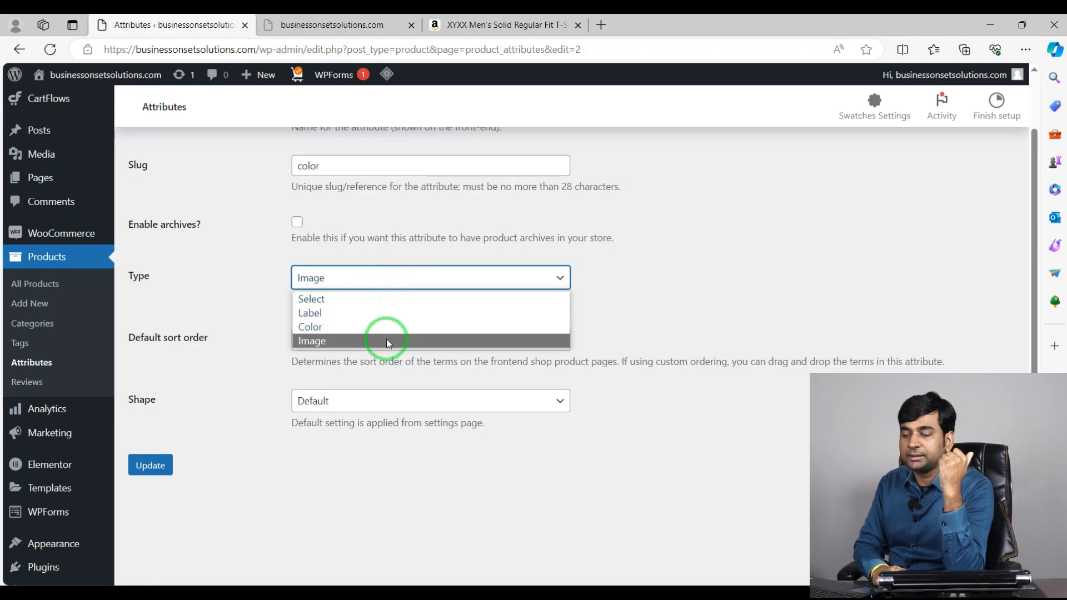
{"action": "left_click", "coordinate": [367, 328]}
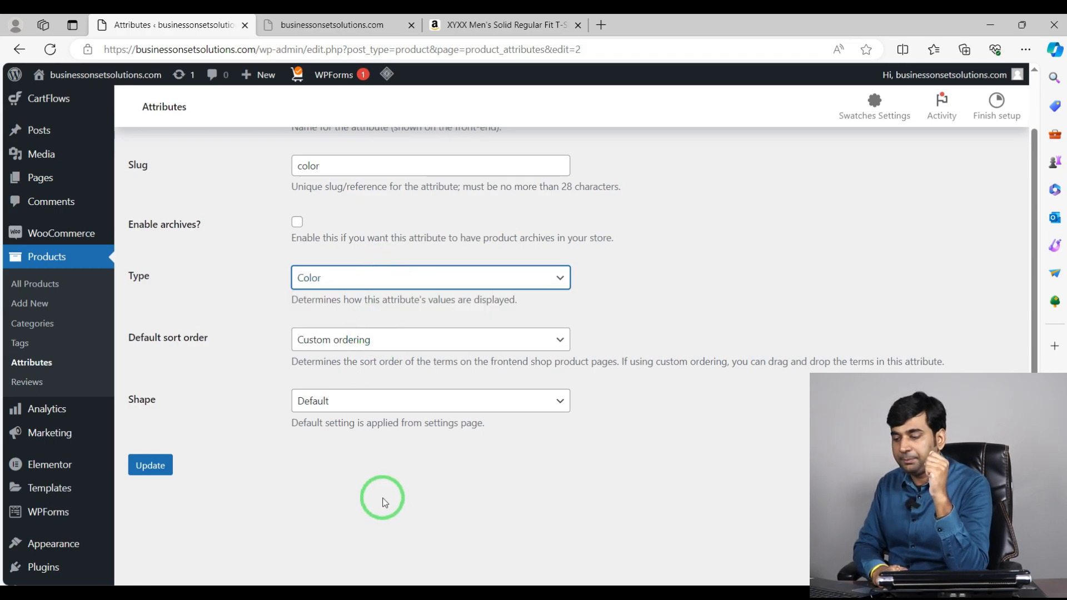
Save the changes to the color attribute and return to the product attributes page
{"action": "left_click", "coordinate": [145, 466]}
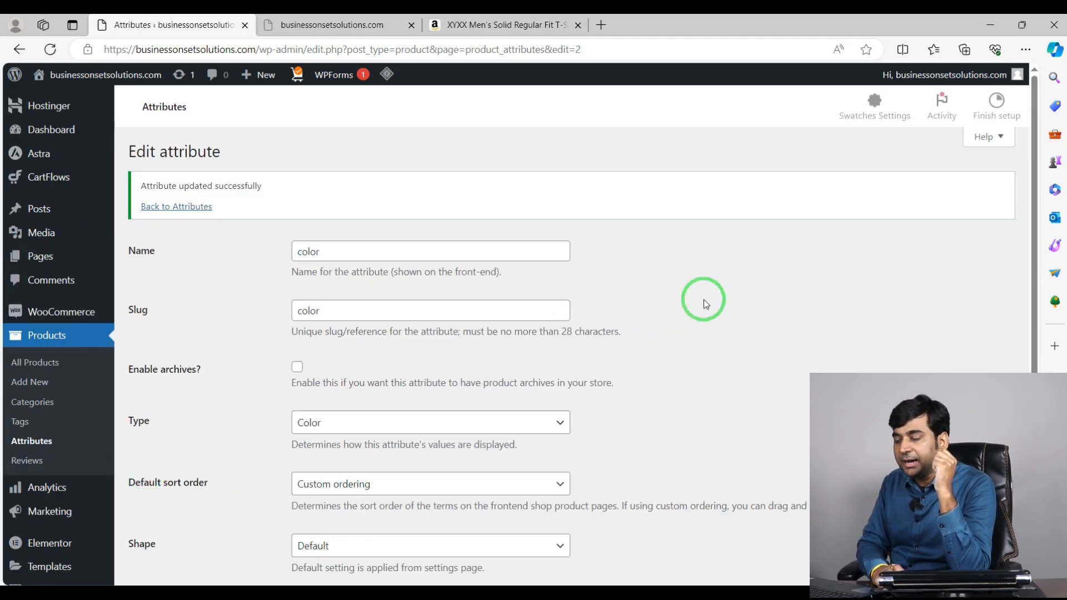
{"action": "scroll", "coordinate": [550, 325], "scroll_direction": "down", "scroll_amount": 3}
{"action": "scroll", "coordinate": [445, 447], "scroll_direction": "up", "scroll_amount": 3}
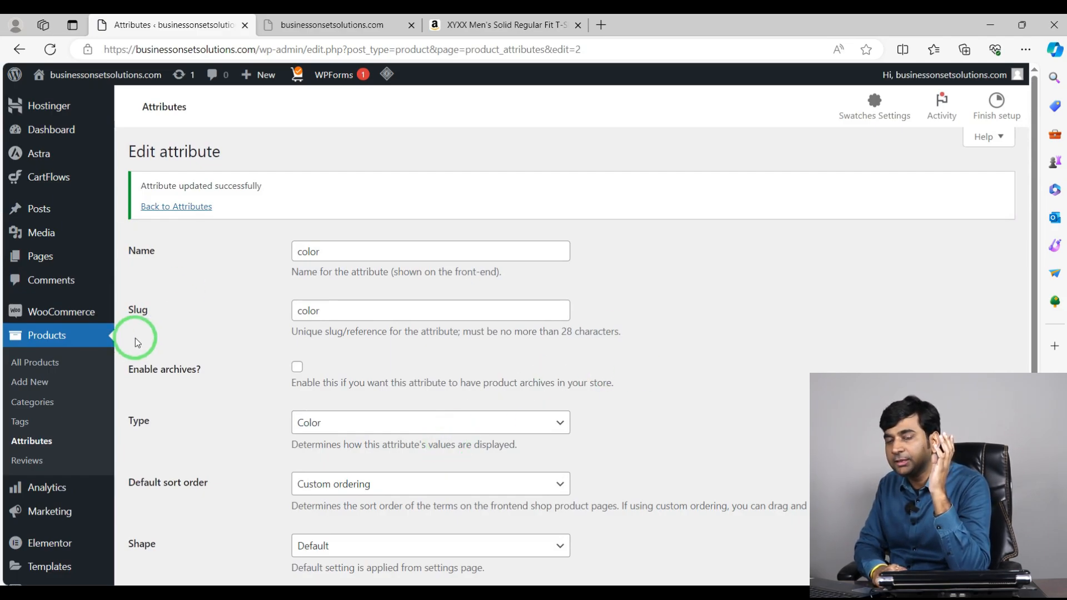
{"action": "left_click", "coordinate": [42, 444]}
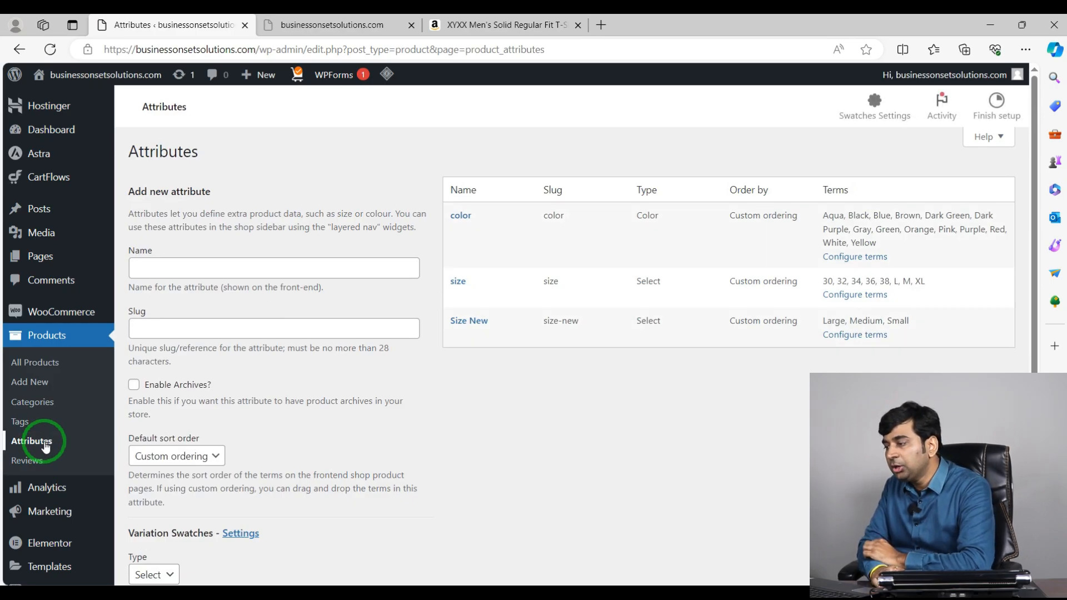
Open the color attribute's terms and compare them with the colour options on the Amazon T-shirt page
{"action": "left_click", "coordinate": [876, 257]}
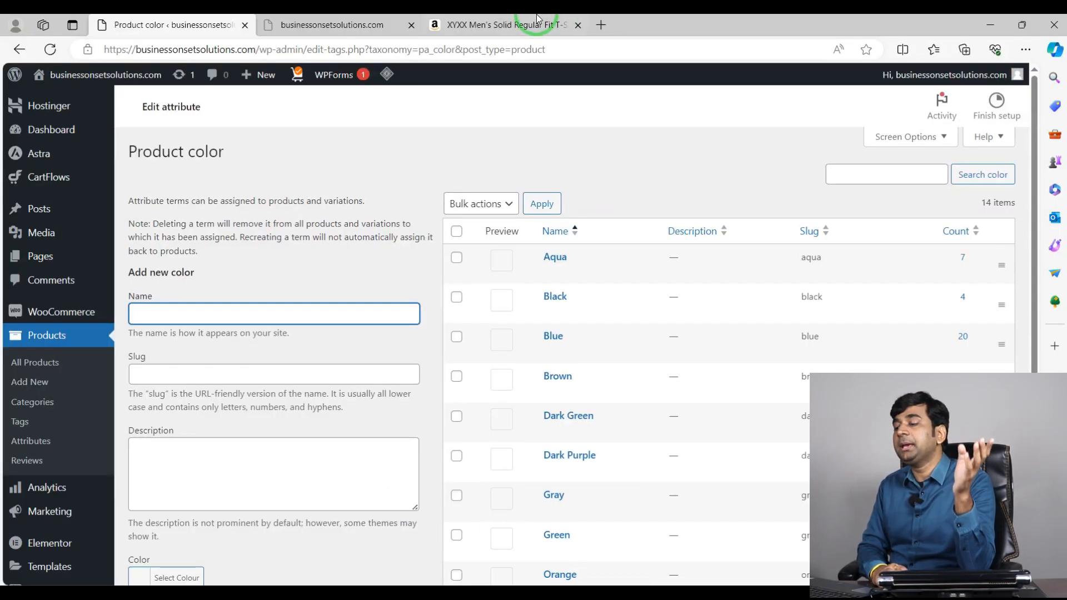
{"action": "left_click", "coordinate": [533, 24]}
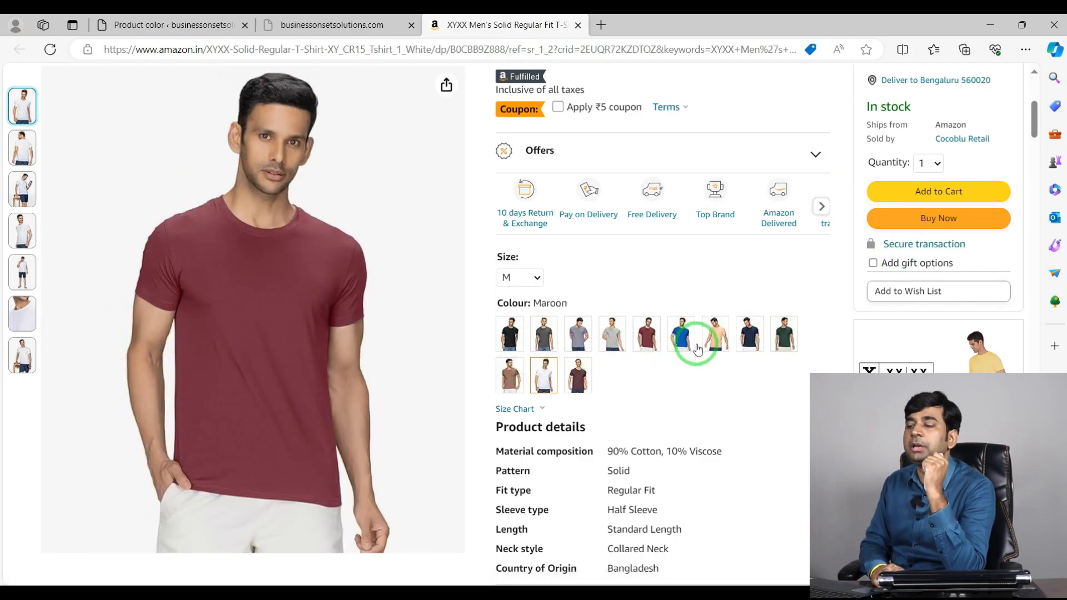
{"action": "left_click", "coordinate": [166, 25]}
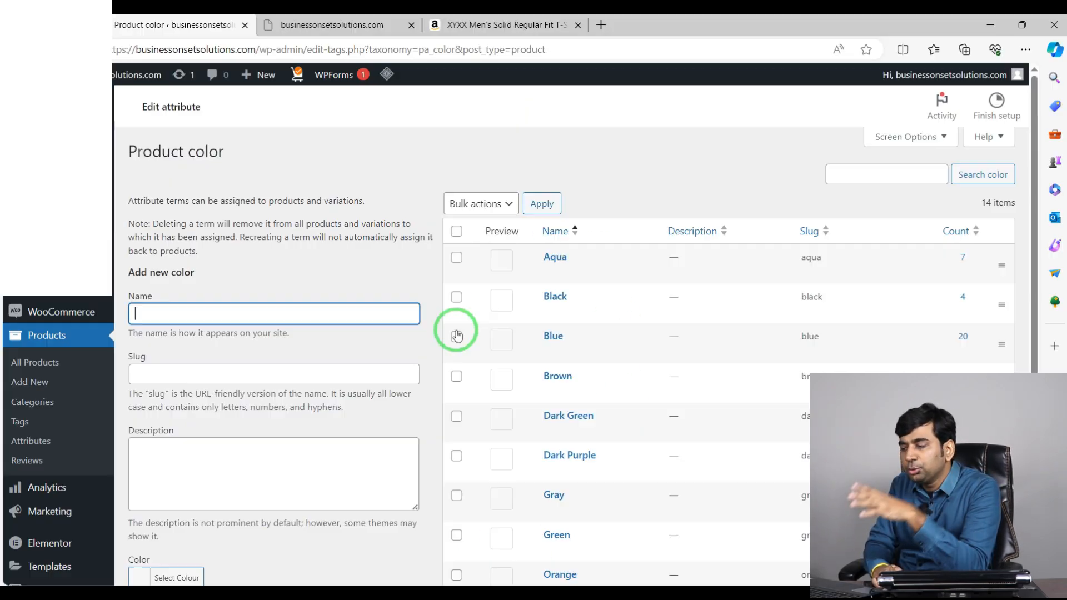
{"action": "left_click", "coordinate": [500, 24]}
{"action": "scroll", "coordinate": [595, 234], "scroll_direction": "up", "scroll_amount": 2}
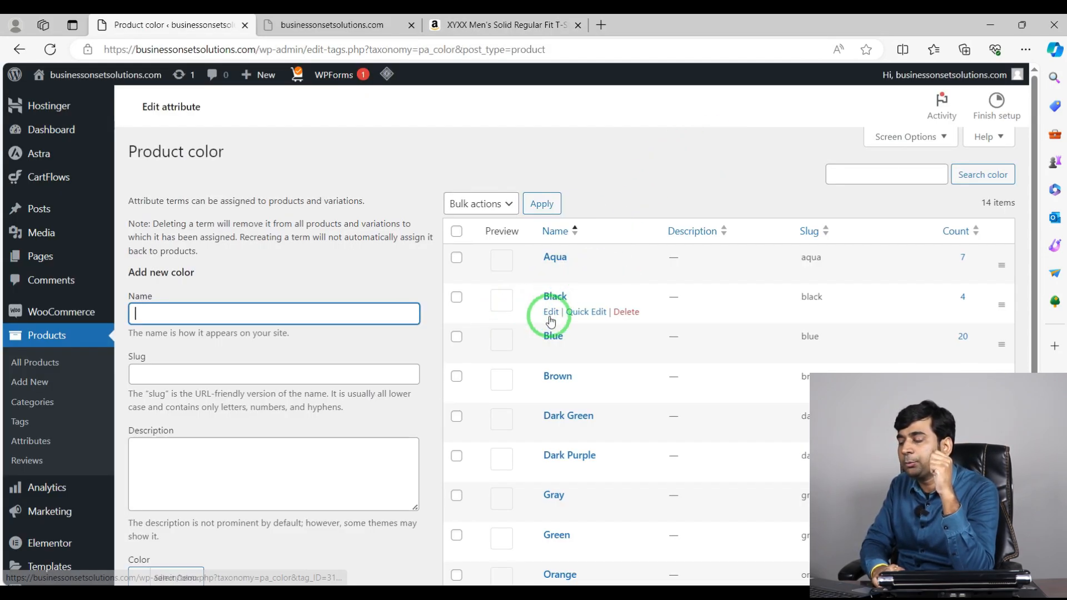
Set the Black term's swatch color to #000000, update the term and return to the list of color terms
{"action": "left_click", "coordinate": [550, 311]}
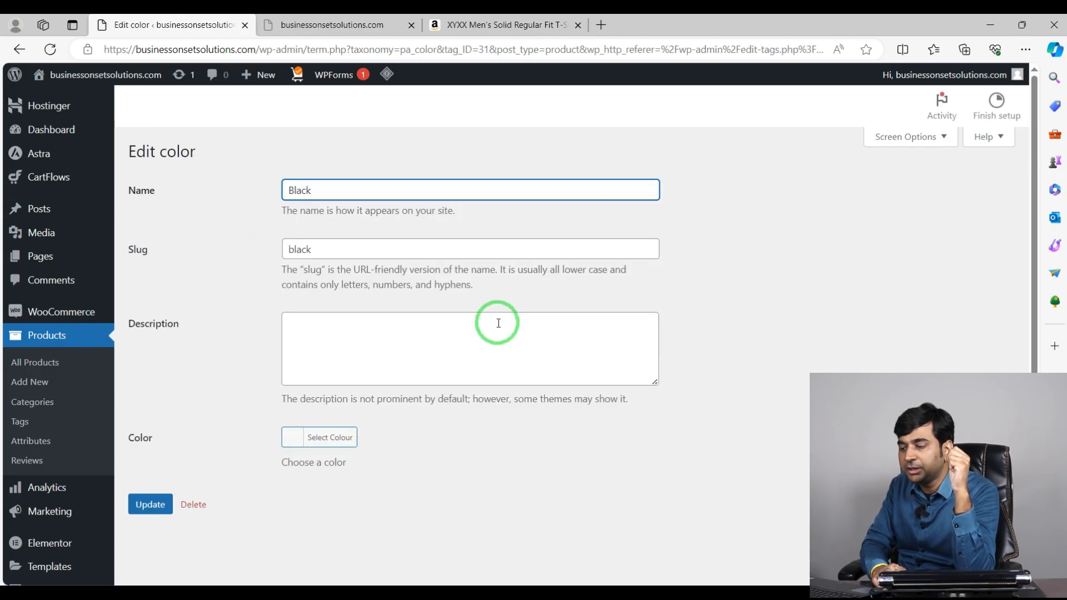
{"action": "left_click", "coordinate": [338, 441]}
{"action": "scroll", "coordinate": [354, 442], "scroll_direction": "down", "scroll_amount": 3}
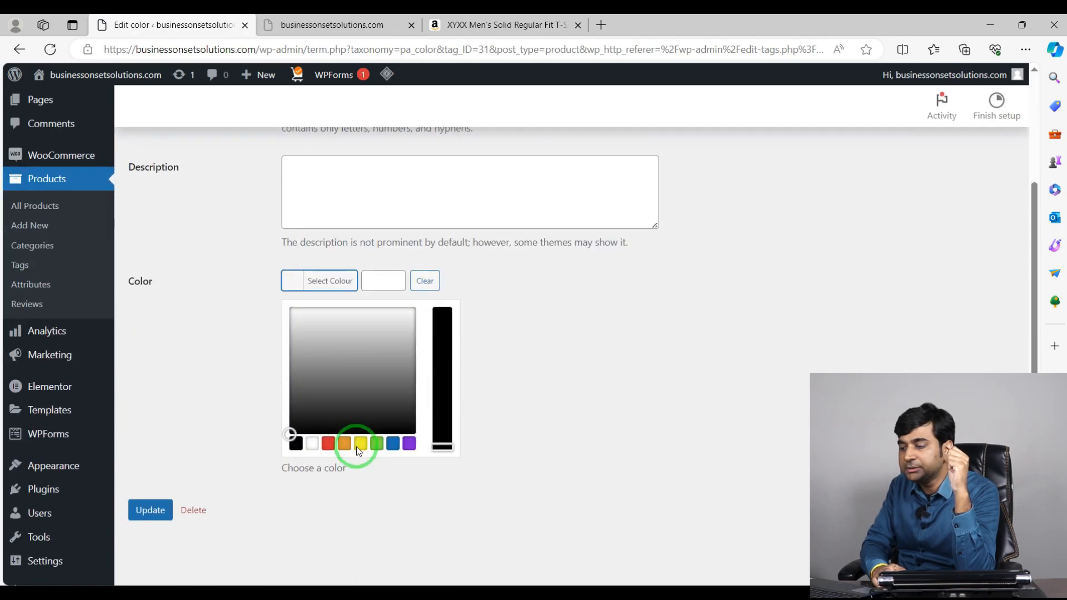
{"action": "left_click", "coordinate": [297, 447]}
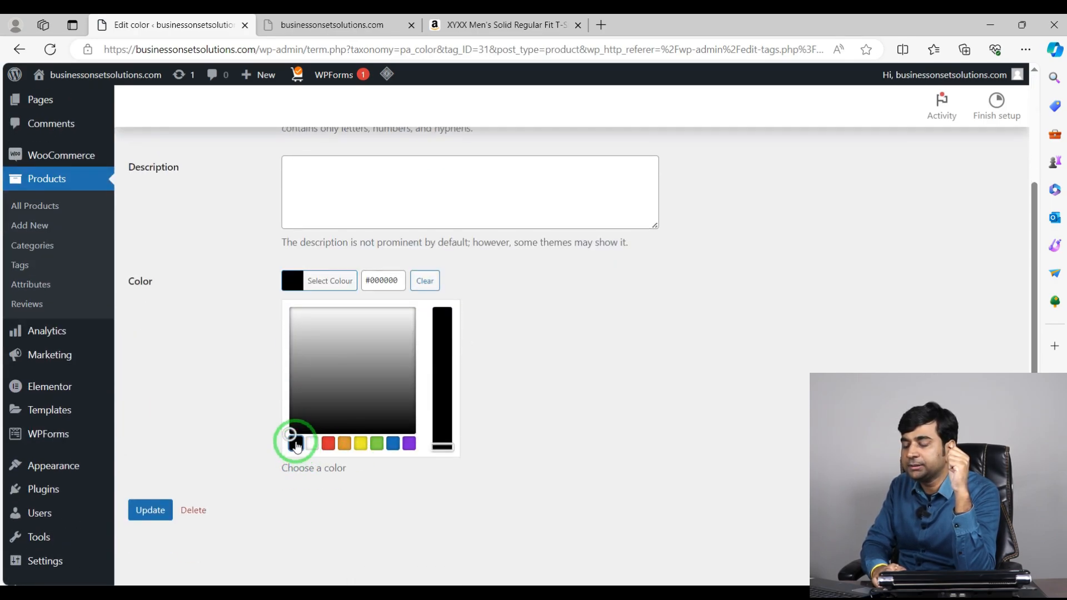
{"action": "left_click", "coordinate": [146, 510]}
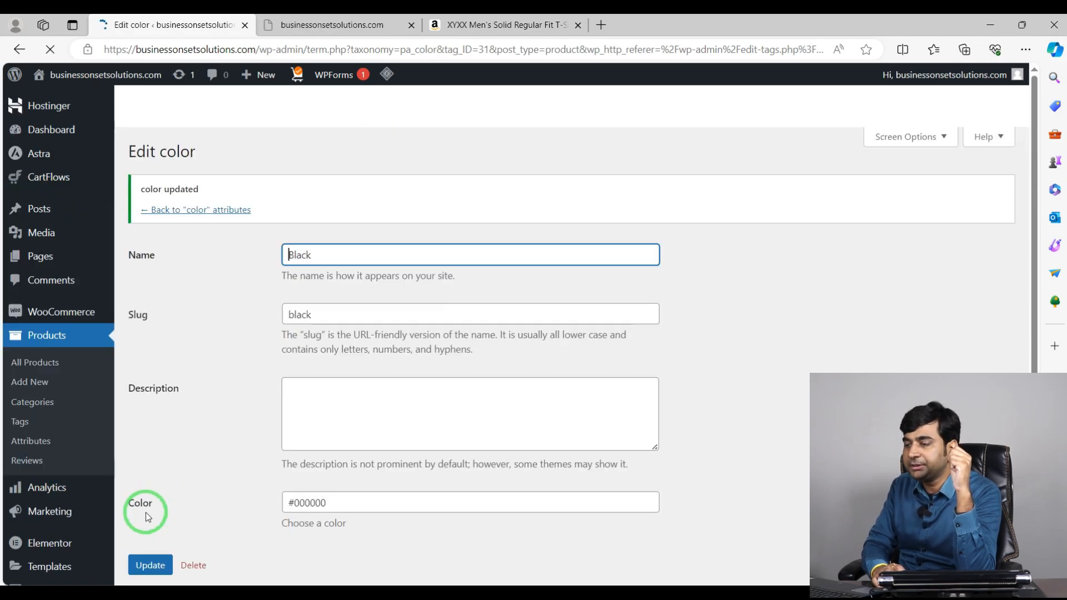
{"action": "scroll", "coordinate": [239, 445], "scroll_direction": "down", "scroll_amount": 4}
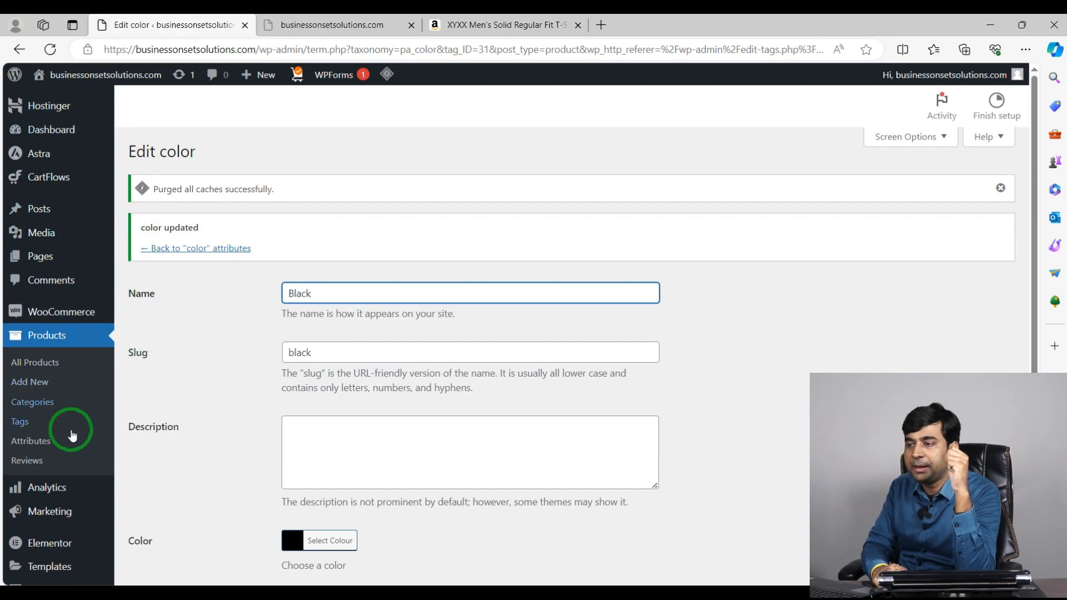
{"action": "left_click", "coordinate": [18, 50]}
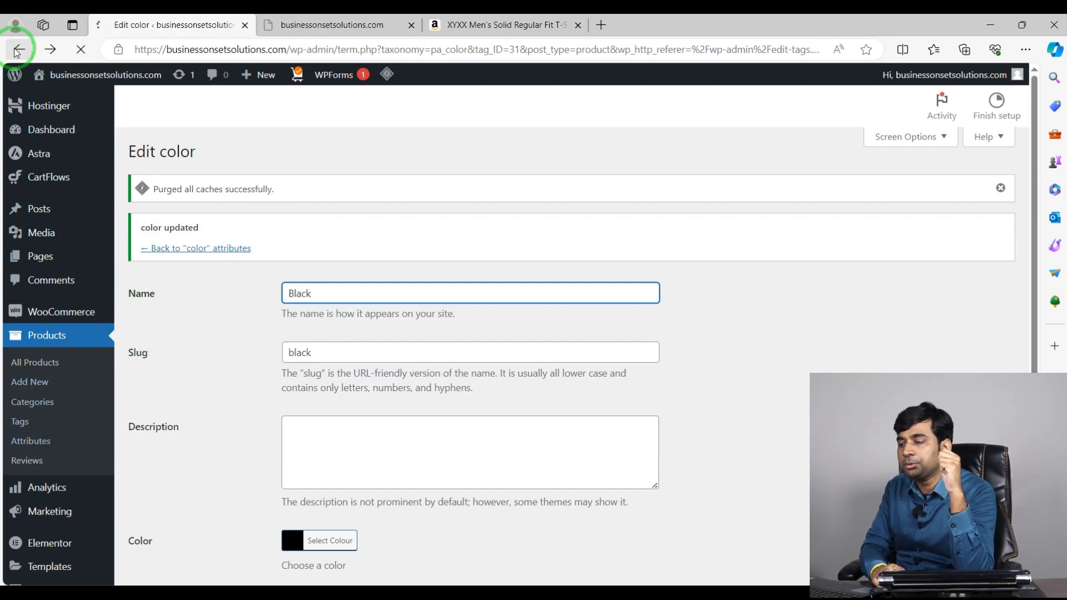
{"action": "left_click", "coordinate": [19, 49]}
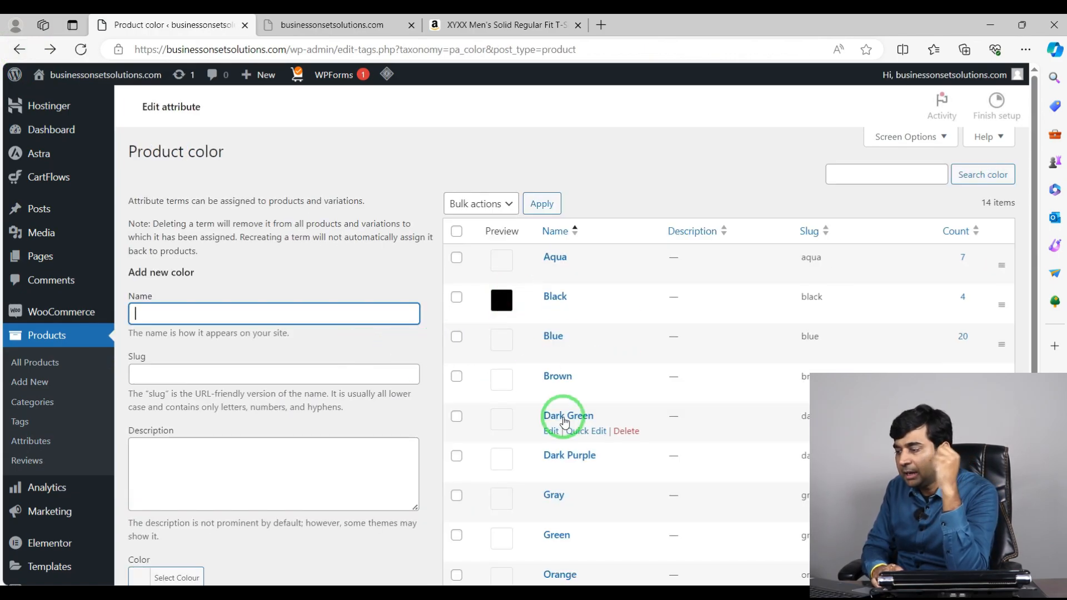
Set the White term's swatch color to #ffffff, update it and check the swatch previews in the color terms list
{"action": "scroll", "coordinate": [564, 416], "scroll_direction": "down", "scroll_amount": 1}
{"action": "scroll", "coordinate": [577, 421], "scroll_direction": "down", "scroll_amount": 3}
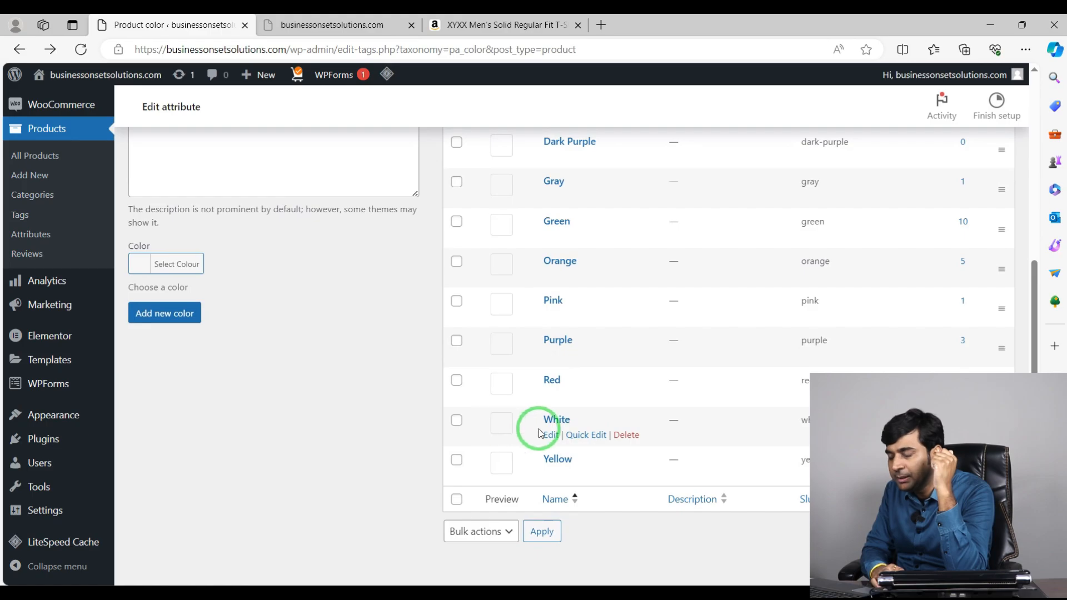
{"action": "left_click", "coordinate": [542, 434]}
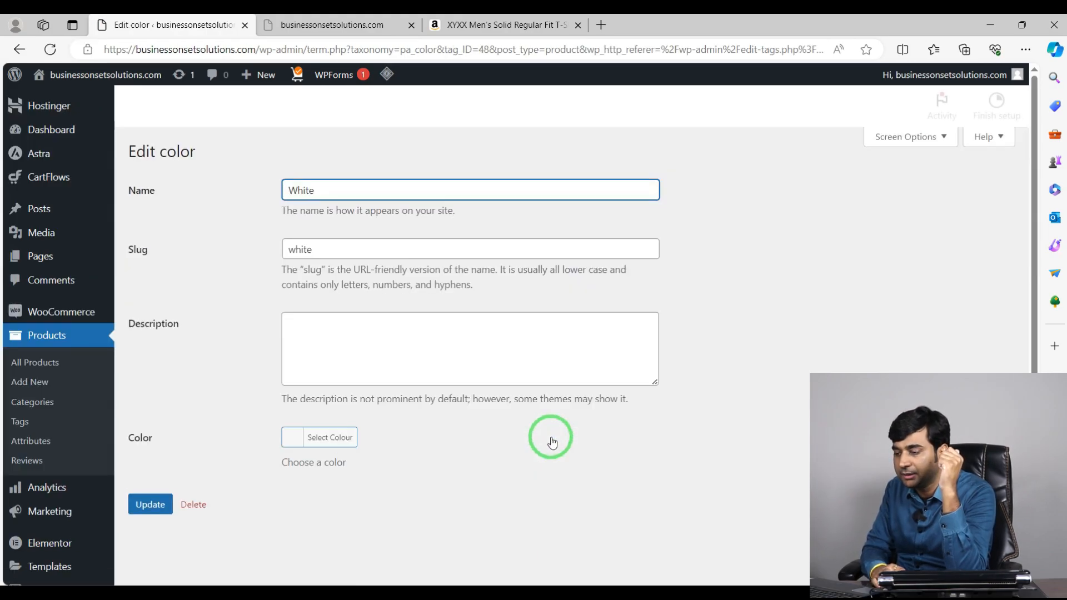
{"action": "left_click", "coordinate": [318, 439]}
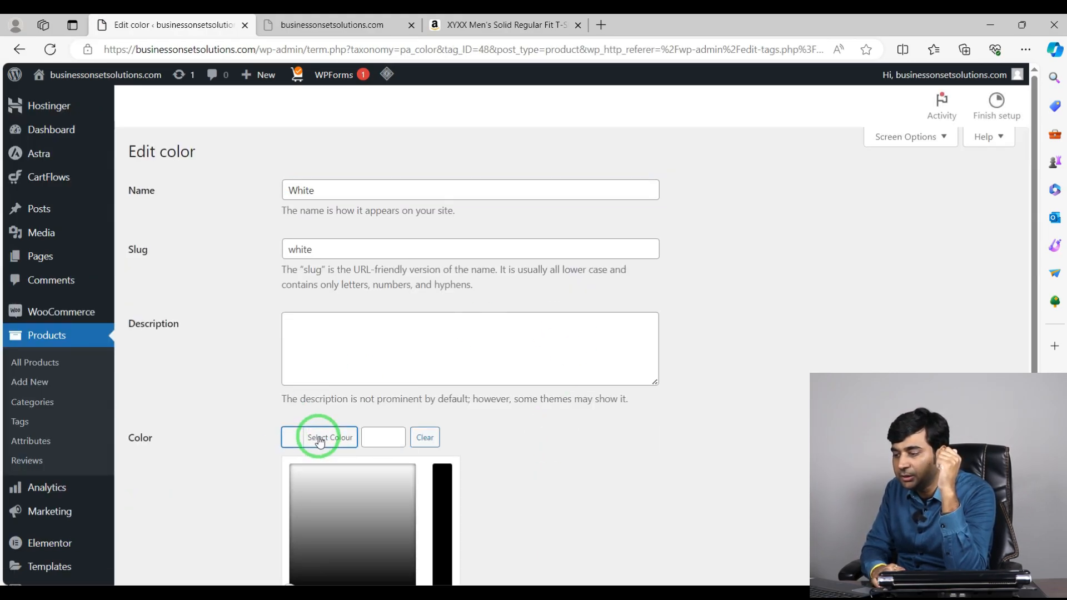
{"action": "scroll", "coordinate": [369, 437], "scroll_direction": "down", "scroll_amount": 3}
{"action": "left_click", "coordinate": [319, 398]}
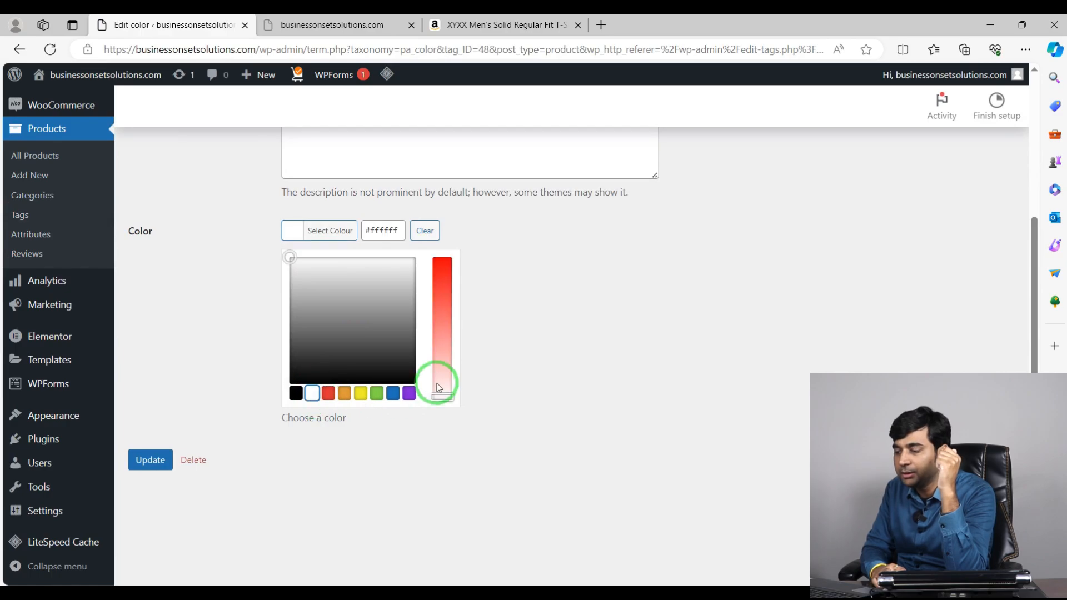
{"action": "left_click", "coordinate": [155, 462]}
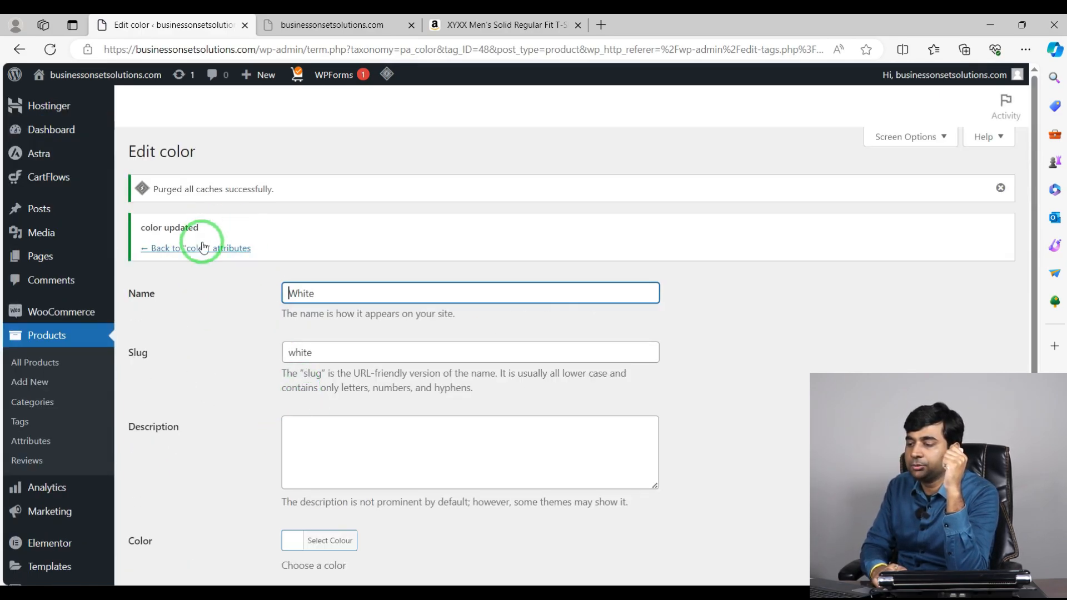
{"action": "left_click", "coordinate": [205, 248]}
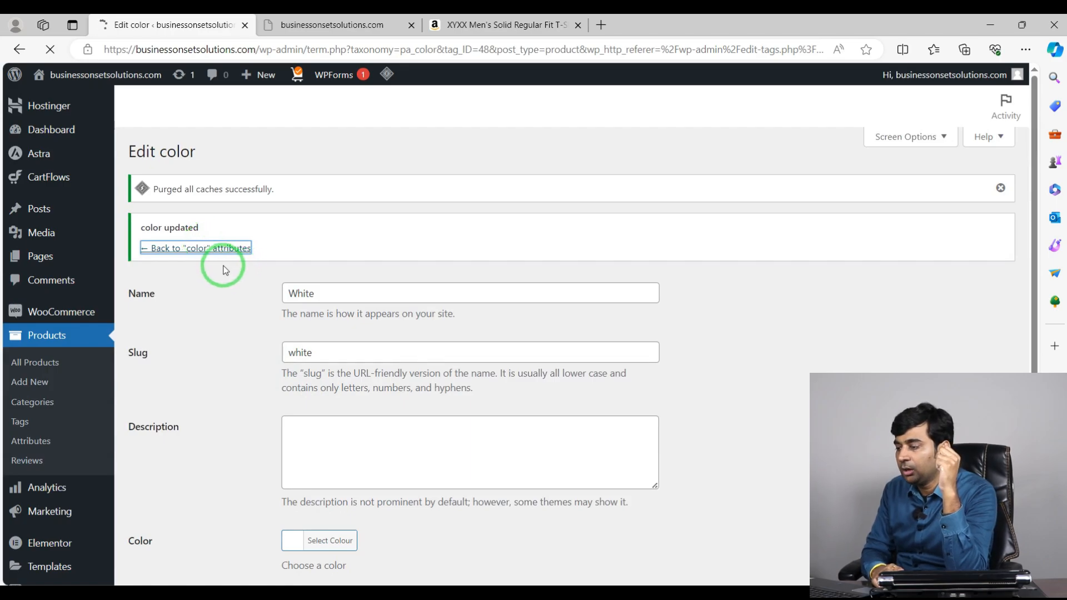
{"action": "scroll", "coordinate": [564, 310], "scroll_direction": "down", "scroll_amount": 5}
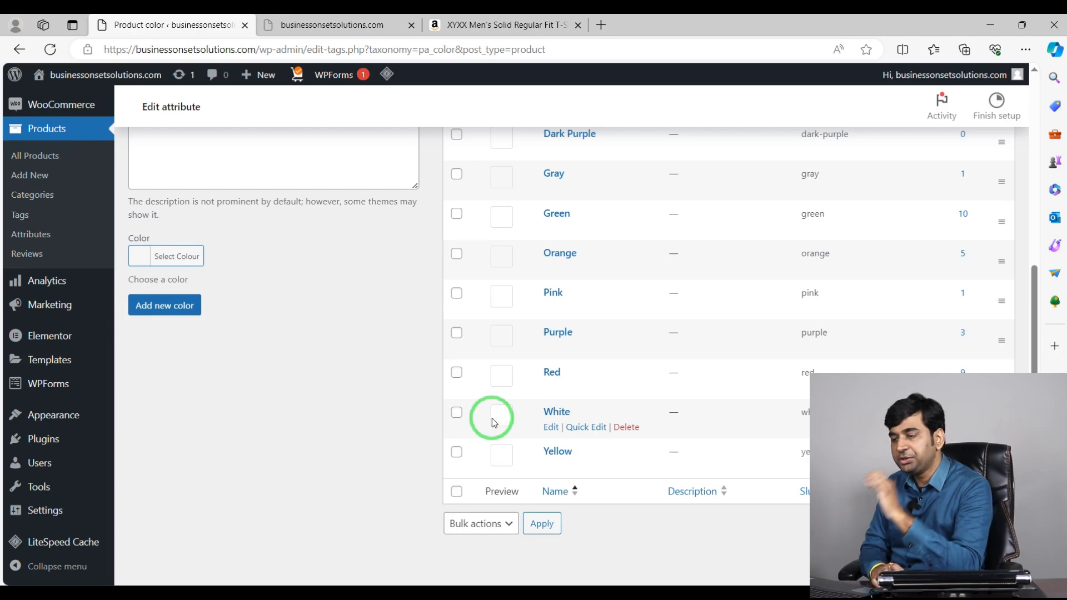
{"action": "scroll", "coordinate": [492, 420], "scroll_direction": "up", "scroll_amount": 5}
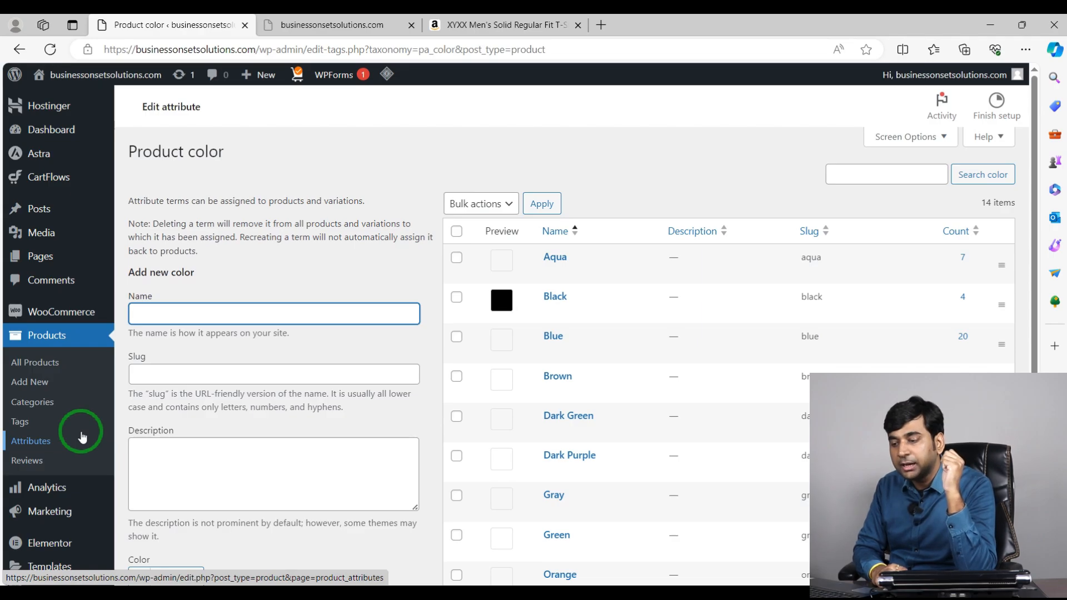
Start a new product and name it "XYXX Men 100% Cotton Tshirt", copying the title from the Amazon T-shirt page
{"action": "left_click", "coordinate": [38, 384]}
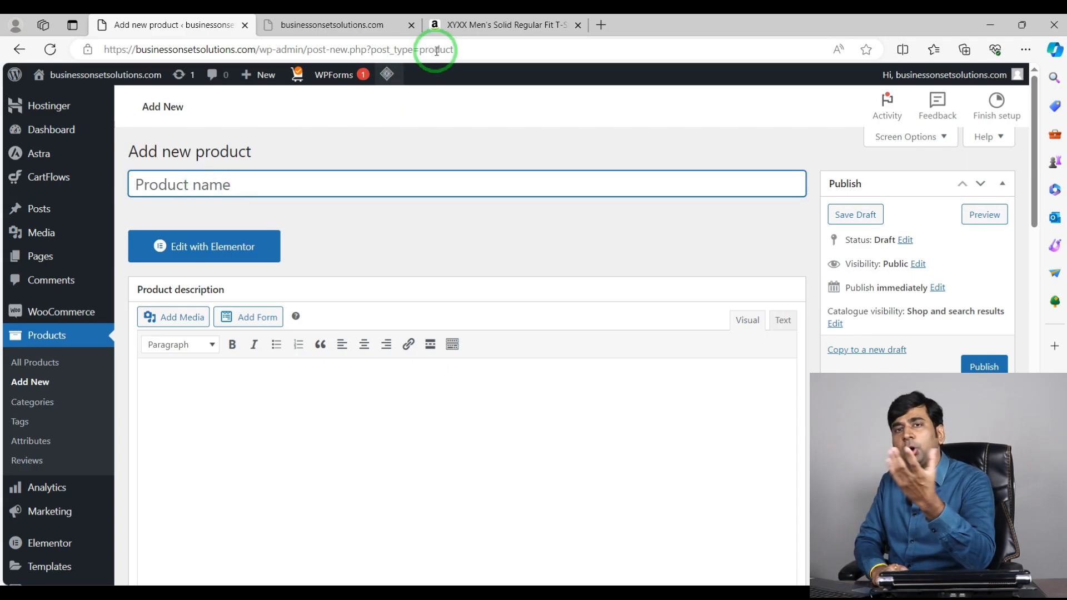
{"action": "left_click", "coordinate": [471, 21]}
{"action": "scroll", "coordinate": [621, 278], "scroll_direction": "up", "scroll_amount": 5}
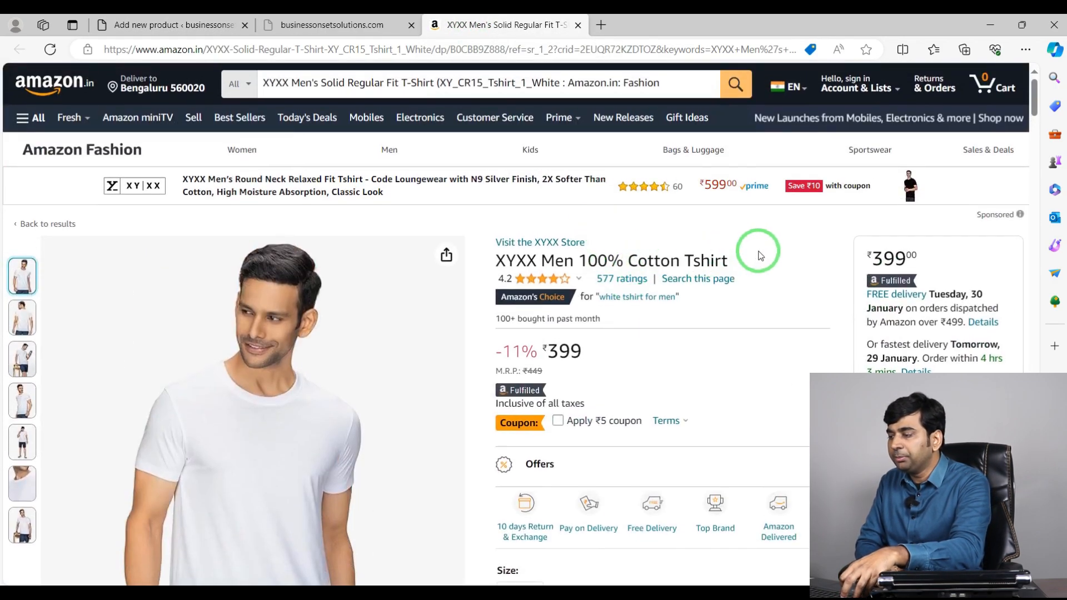
{"action": "left_click_drag", "start_coordinate": [736, 265], "coordinate": [495, 261]}
{"action": "key", "text": "ctrl+c"}
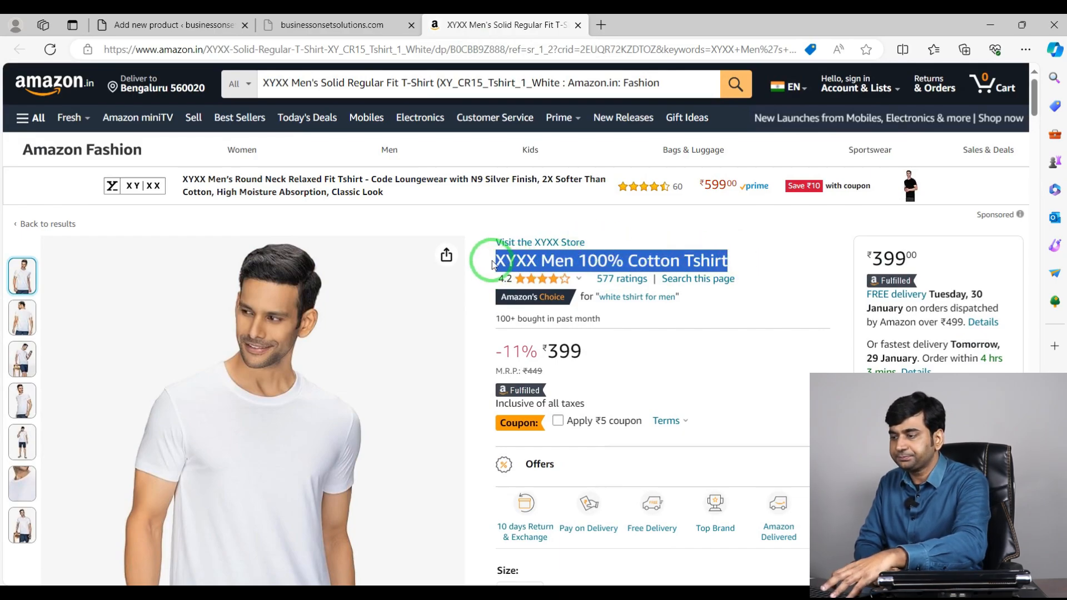
{"action": "left_click", "coordinate": [163, 22]}
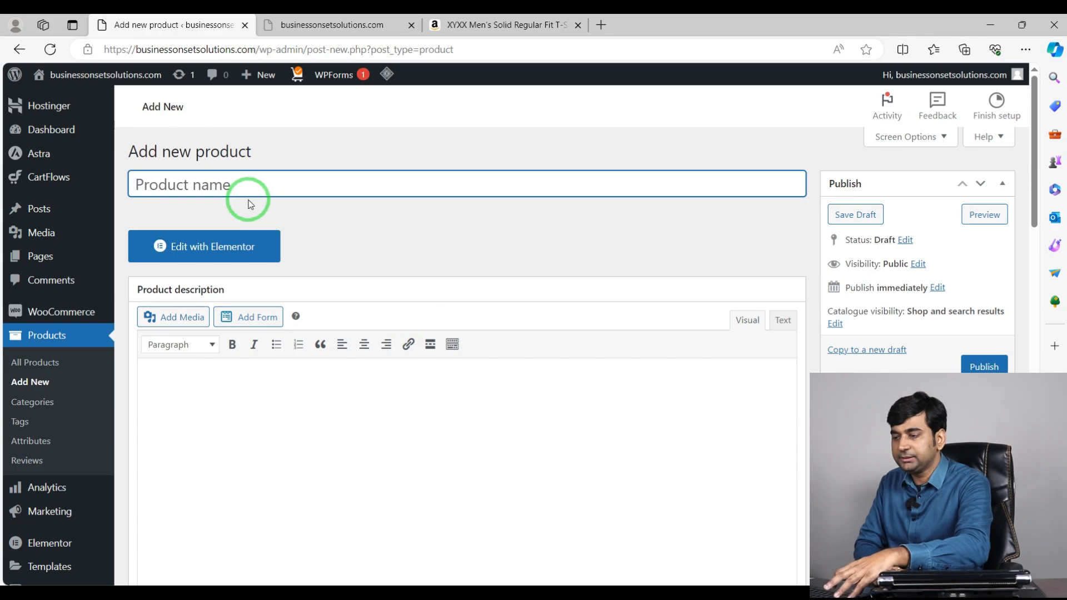
{"action": "key", "text": "ctrl+v"}
Change the brand at the start of the product name to "XYXXYY"
{"action": "left_click", "coordinate": [174, 185]}
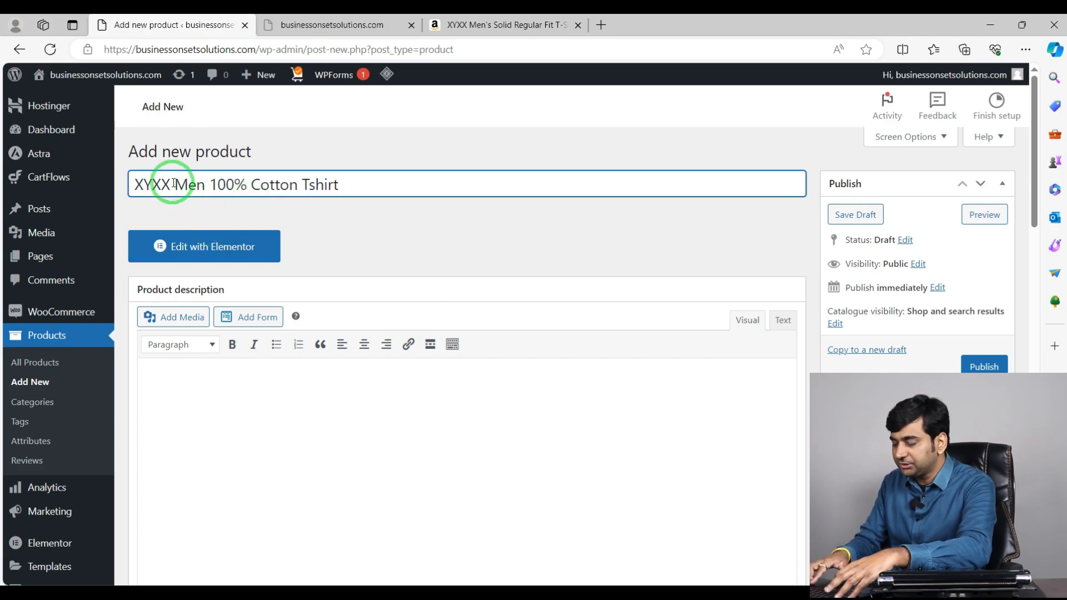
{"action": "key", "text": "Left"}
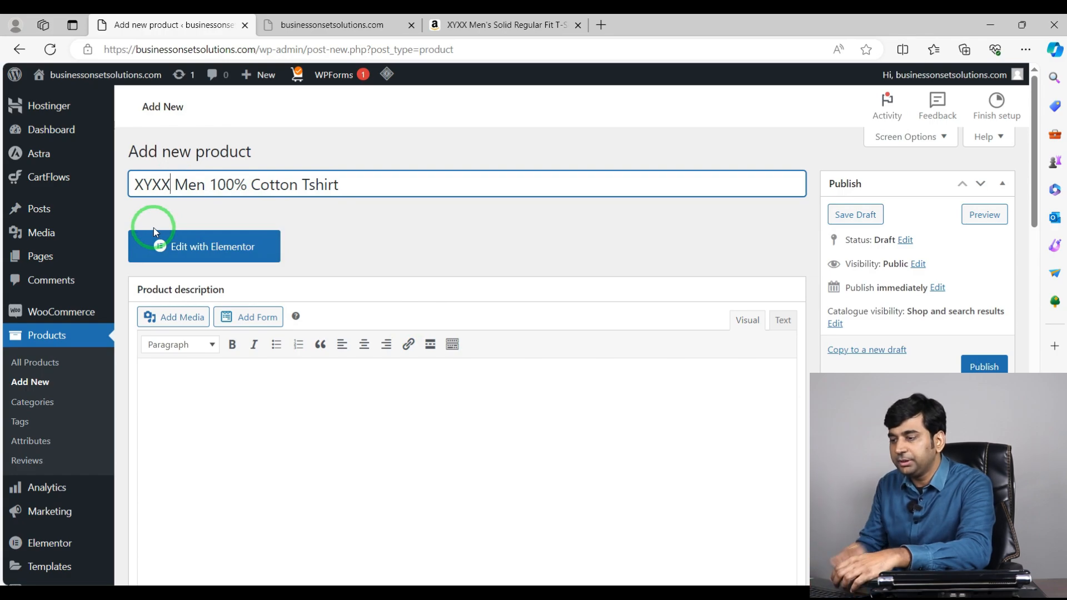
{"action": "type", "text": "YY"}
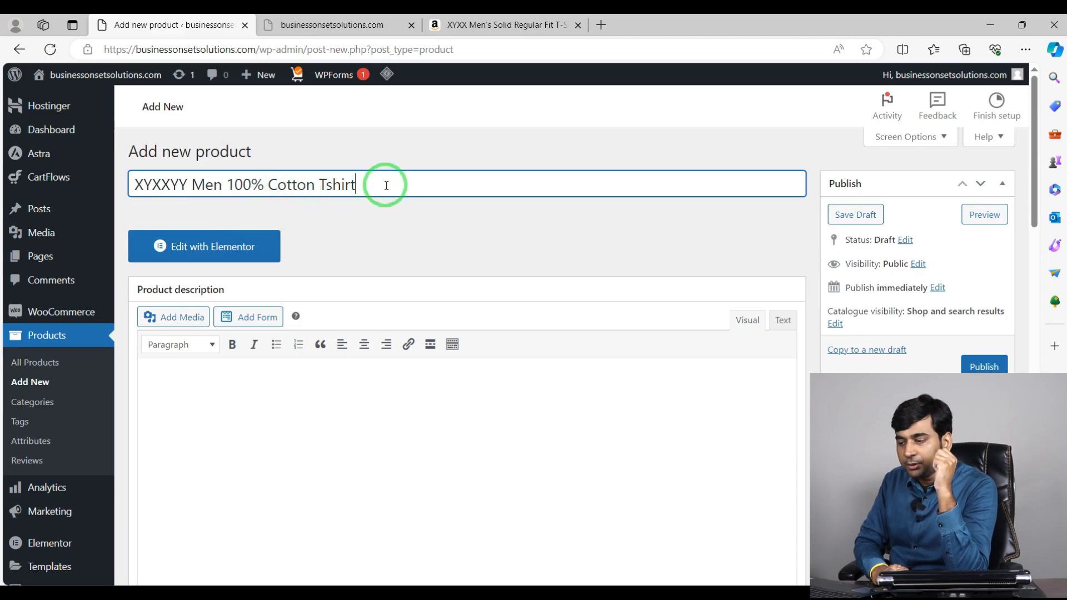
Copy the "About this item" heading and its bullet list from the Amazon page into the product description
{"action": "left_click", "coordinate": [316, 414]}
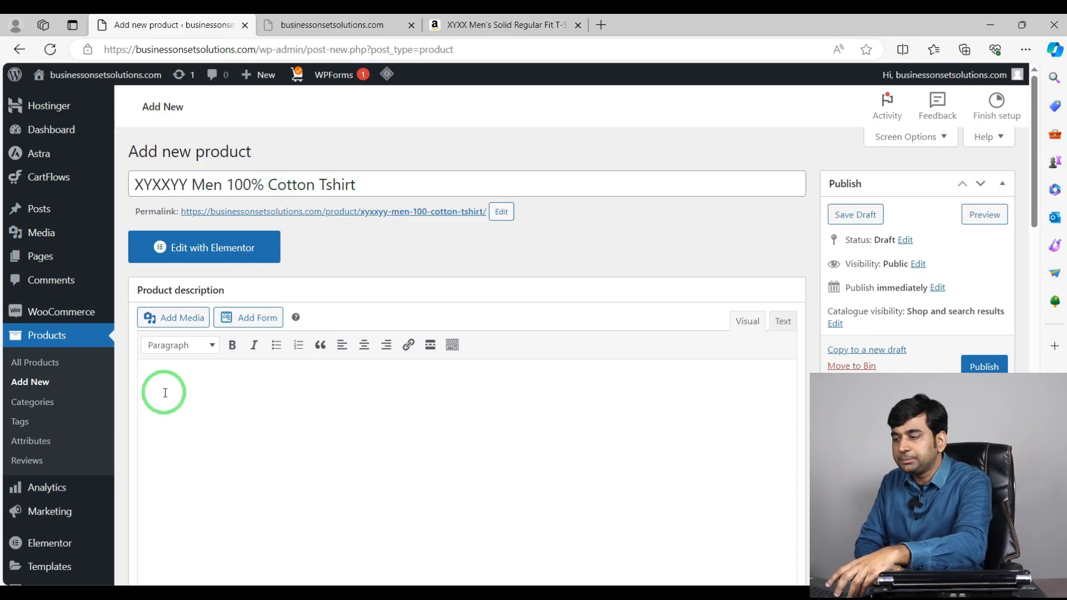
{"action": "left_click", "coordinate": [500, 25]}
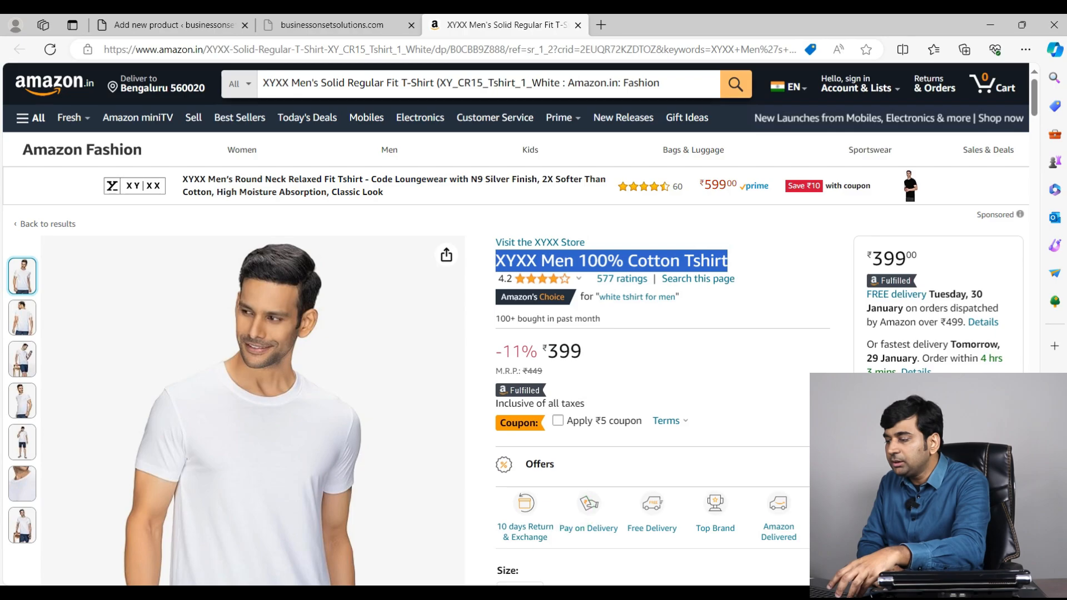
{"action": "scroll", "coordinate": [460, 116], "scroll_direction": "down", "scroll_amount": 6}
{"action": "scroll", "coordinate": [456, 117], "scroll_direction": "down", "scroll_amount": 4}
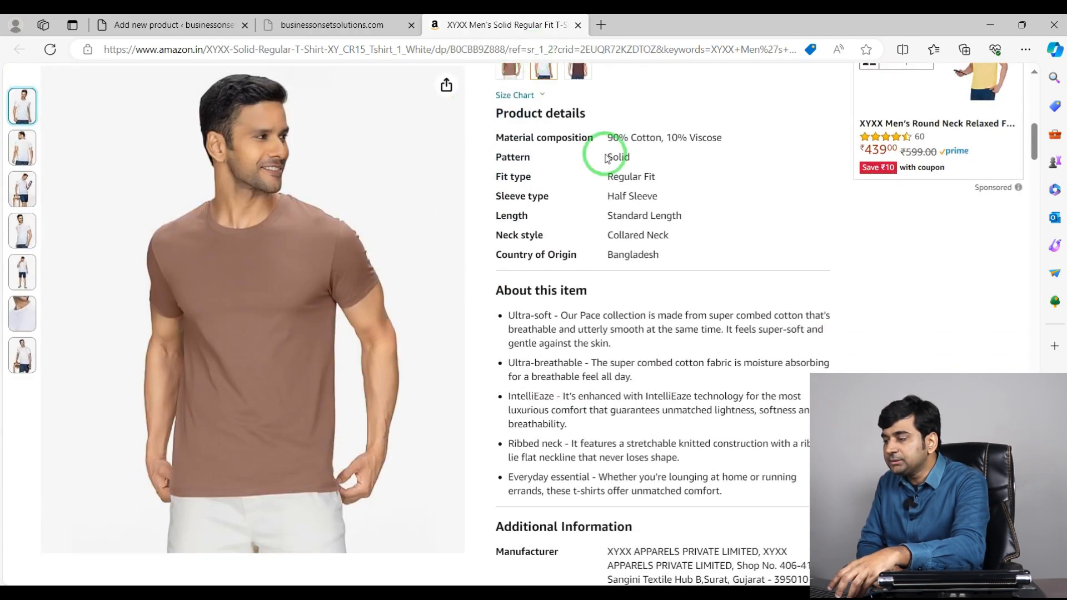
{"action": "scroll", "coordinate": [650, 222], "scroll_direction": "down", "scroll_amount": 2}
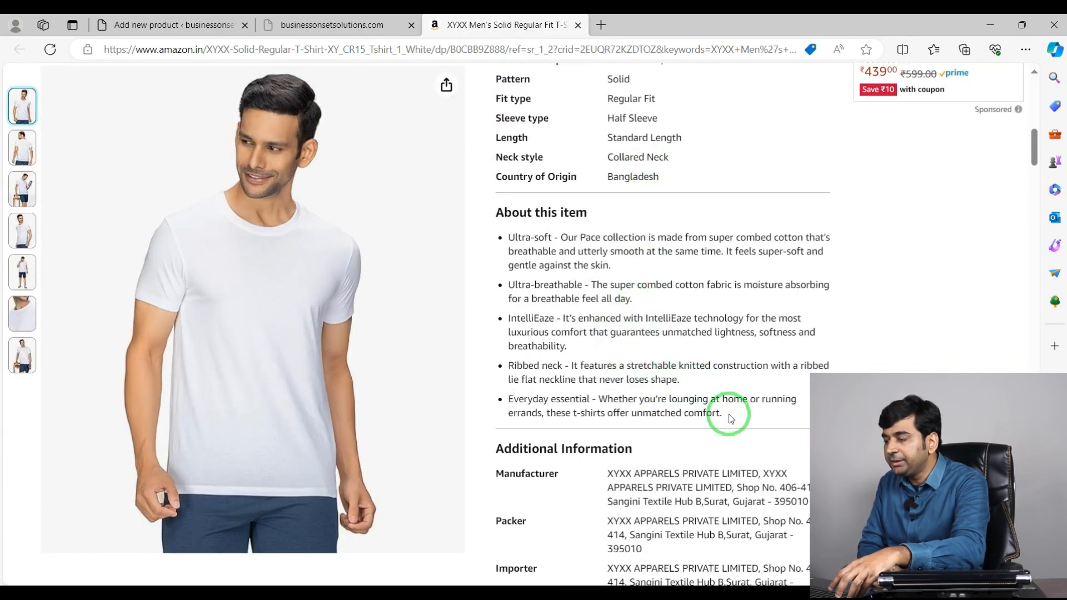
{"action": "scroll", "coordinate": [714, 383], "scroll_direction": "down", "scroll_amount": 1}
{"action": "left_click_drag", "start_coordinate": [725, 334], "coordinate": [495, 137]}
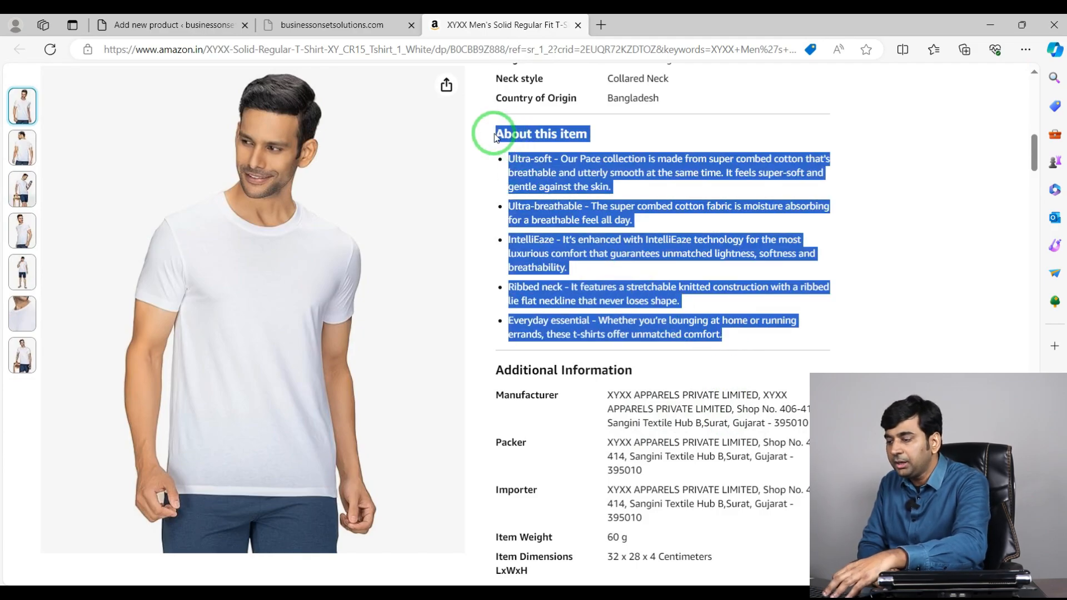
{"action": "left_click", "coordinate": [137, 25]}
{"action": "scroll", "coordinate": [302, 414], "scroll_direction": "down", "scroll_amount": 1}
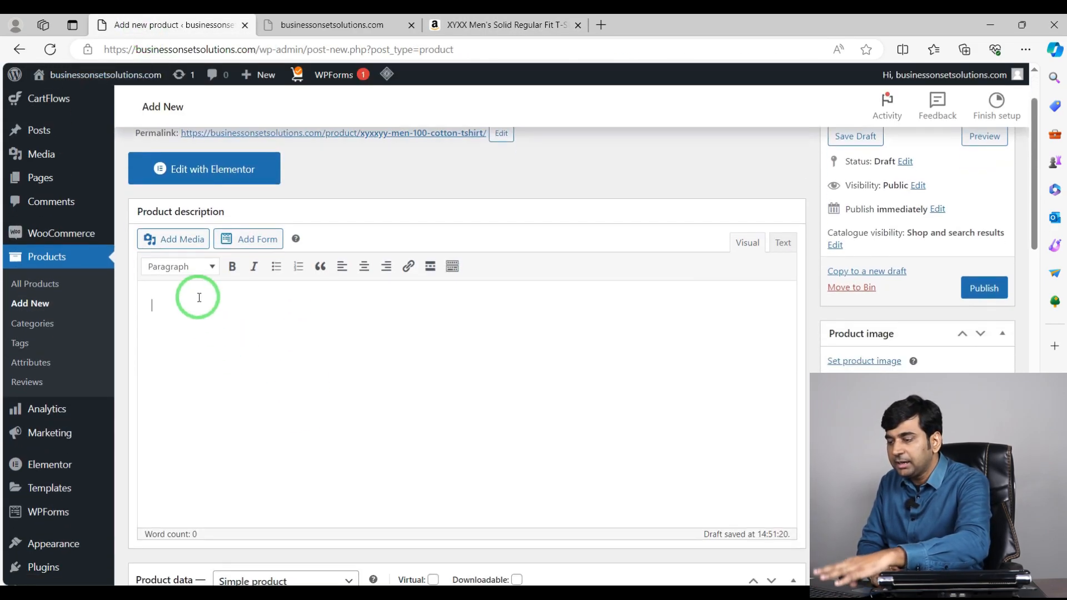
{"action": "type", "text": "About this item Ultra-soft - Our Pure collection is made from super combed cotton that’s breathable and utterly smooth at the same time. It feels super-soft and gentle against the skin. Ultra-breathable - The super combed cotton fabric is moisture absorbing for a breathable feel all day. IntelliEaze - It’s enhanced with IntelliEaze technology for the most luxurious comfort that guarantees unmatched lightness, softness and breathability. Ribbed neck - It features a stretchable knitted construction with a ribbed lie flat neckline that never loses shape. Everyday essential - Whether you’re lounging at home or running errands, these t-shirts offer unmatched comfort."}
{"action": "scroll", "coordinate": [222, 328], "scroll_direction": "down", "scroll_amount": 2}
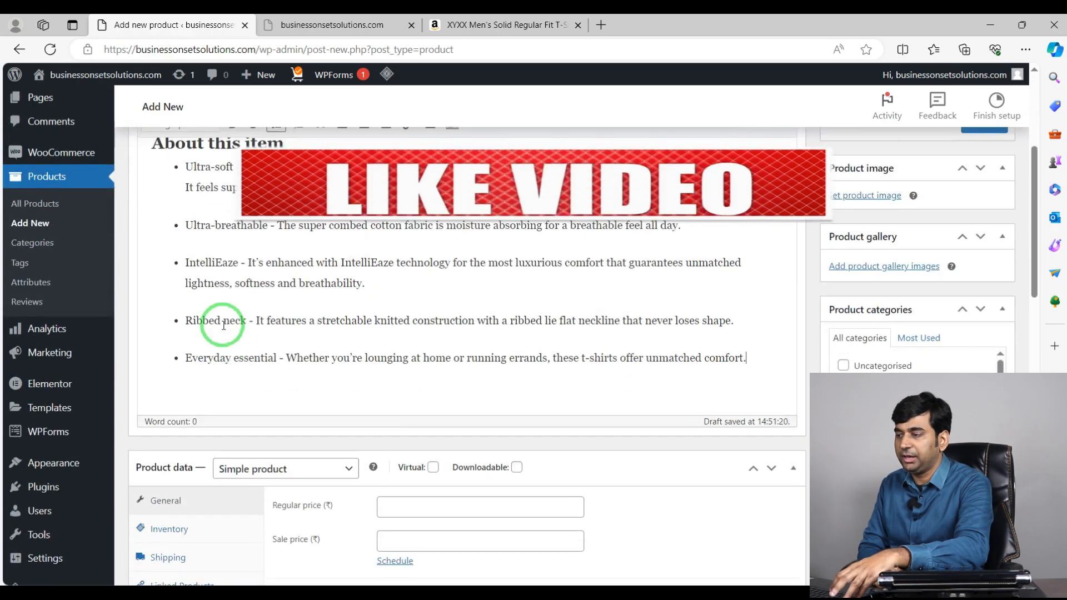
Copy the Additional Information section from the Amazon T-shirt page and add it below the bullet list in the product description
{"action": "left_click", "coordinate": [500, 25]}
{"action": "scroll", "coordinate": [671, 382], "scroll_direction": "down", "scroll_amount": 4}
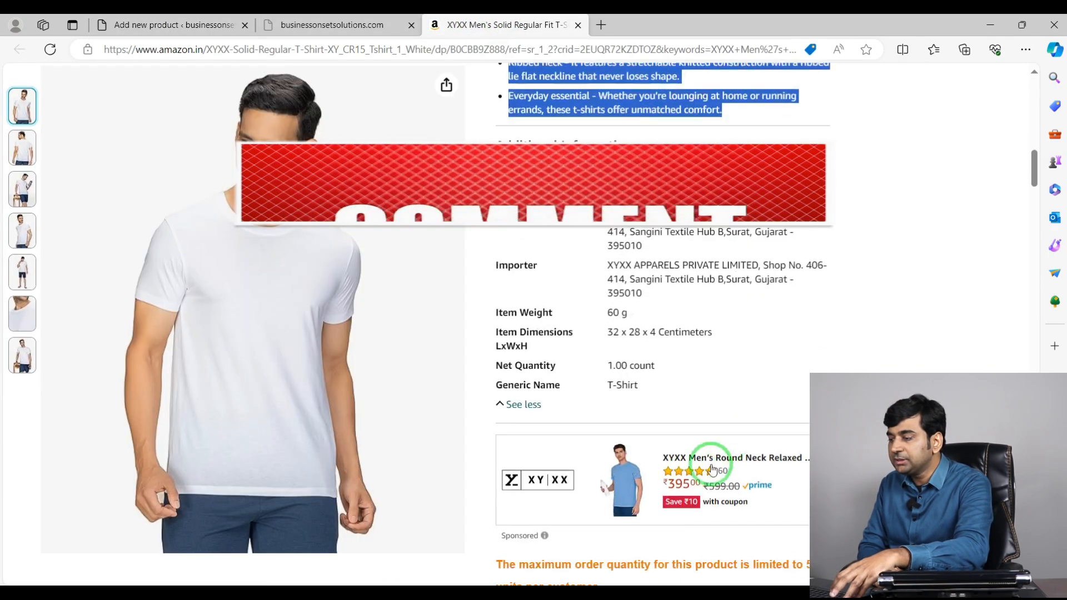
{"action": "left_click_drag", "start_coordinate": [652, 377], "coordinate": [432, 129]}
{"action": "left_click", "coordinate": [164, 25]}
{"action": "scroll", "coordinate": [325, 305], "scroll_direction": "down", "scroll_amount": 2}
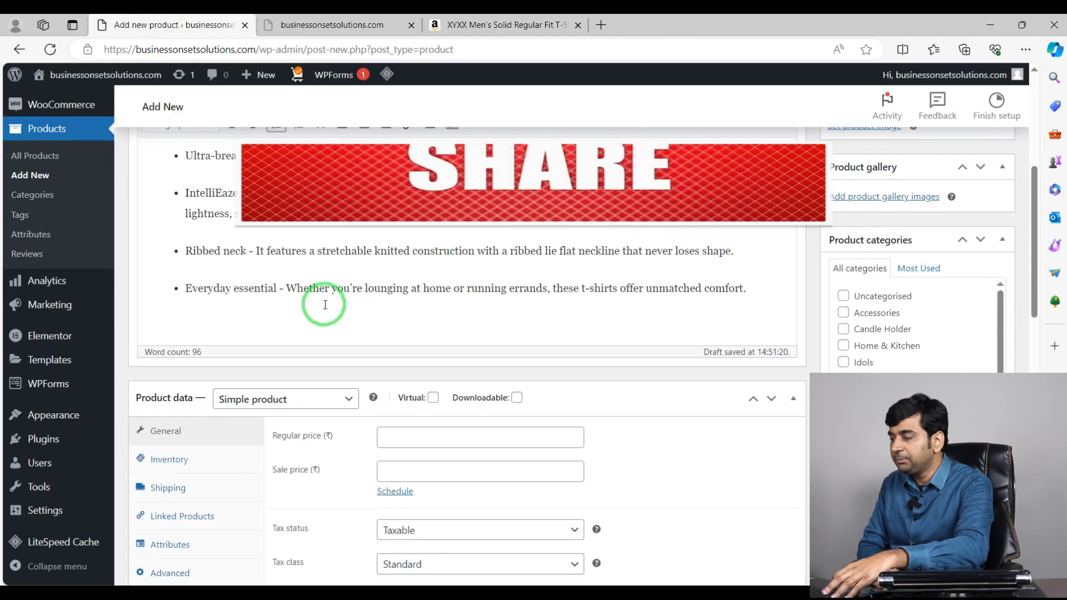
{"action": "left_click", "coordinate": [748, 297]}
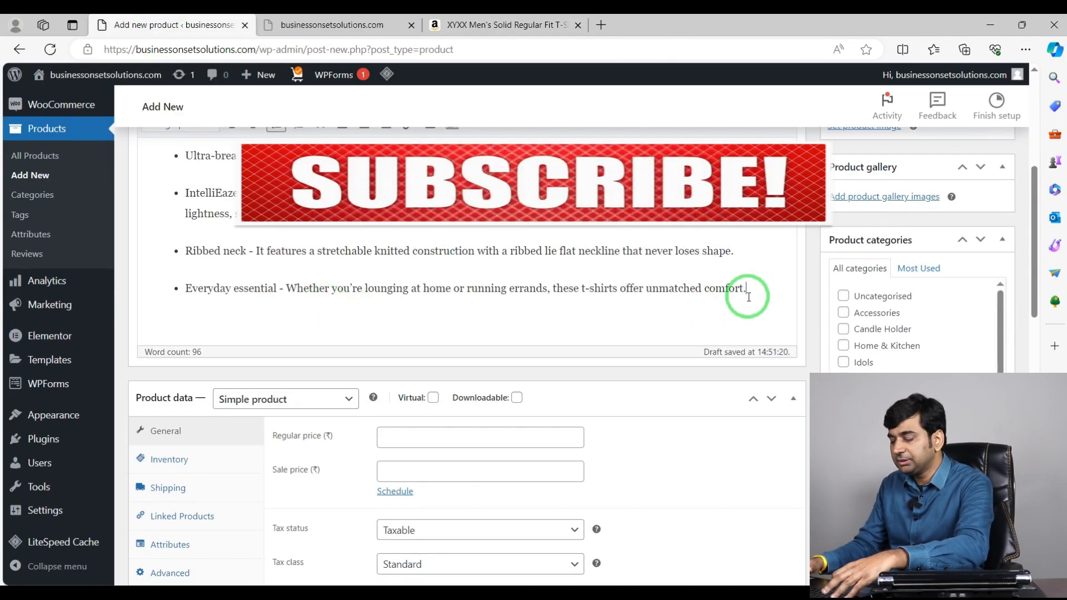
{"action": "key", "text": "Return"}
{"action": "key", "text": "Return"}
{"action": "type", "text": "Additional Information Manufacturer XYXX APPARELS PRIVATE LIMITED, XYXX APPARELS PRIVATE LIMITED, Shop No. 406-414, Sangini Textile Hub B,Surat, Gujarat - 395010 Packer XYXX APPARELS PRIVATE LIMITED, Shop No. 406-414, Sangini Textile Hub B,Surat, Gujarat - 395010 Importer XYXX APPARELS PRIVATE LIMITED, Shop No. 406-414, Sangini Textile Hub B,Surat, Gujarat - 395010 Item Weight 60 g Item Dimensions LxWxH 32 x 28 x 4 Centimeters Net Quantity 1.00 count Generic Name T-Shirt"}
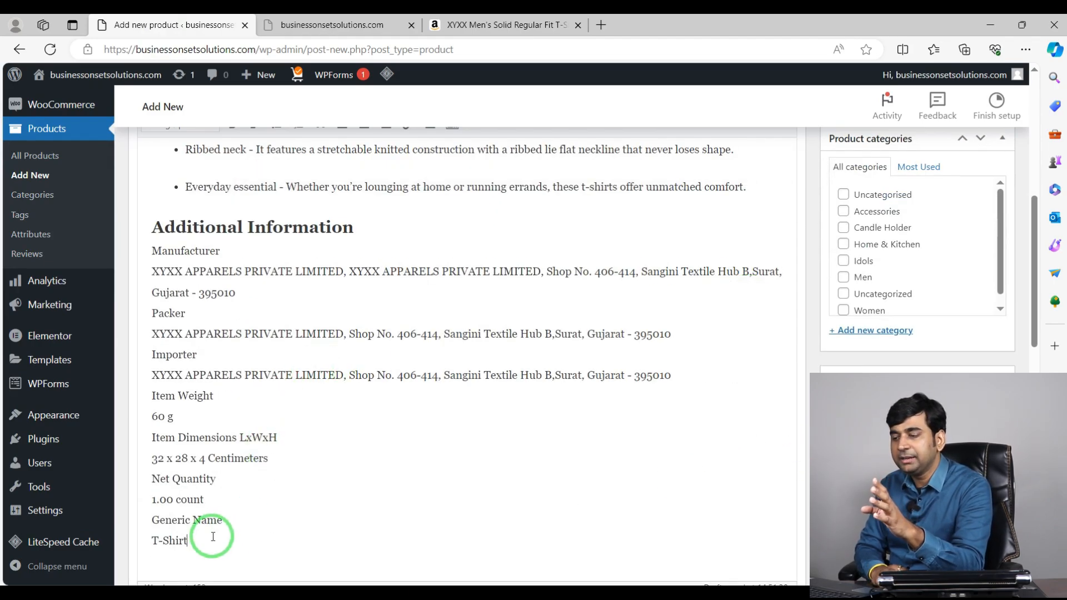
Remove the whole Additional Information section from the product description, keeping only the "About this item" part
{"action": "left_click_drag", "start_coordinate": [212, 536], "coordinate": [136, 231]}
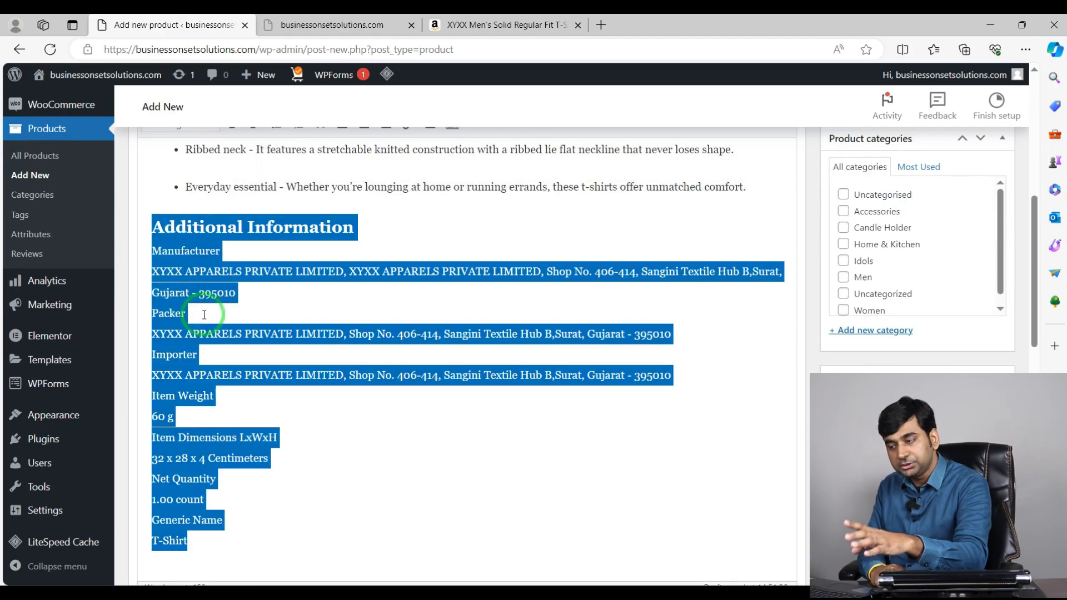
{"action": "key", "text": "BackSpace"}
{"action": "scroll", "coordinate": [622, 365], "scroll_direction": "up", "scroll_amount": 5}
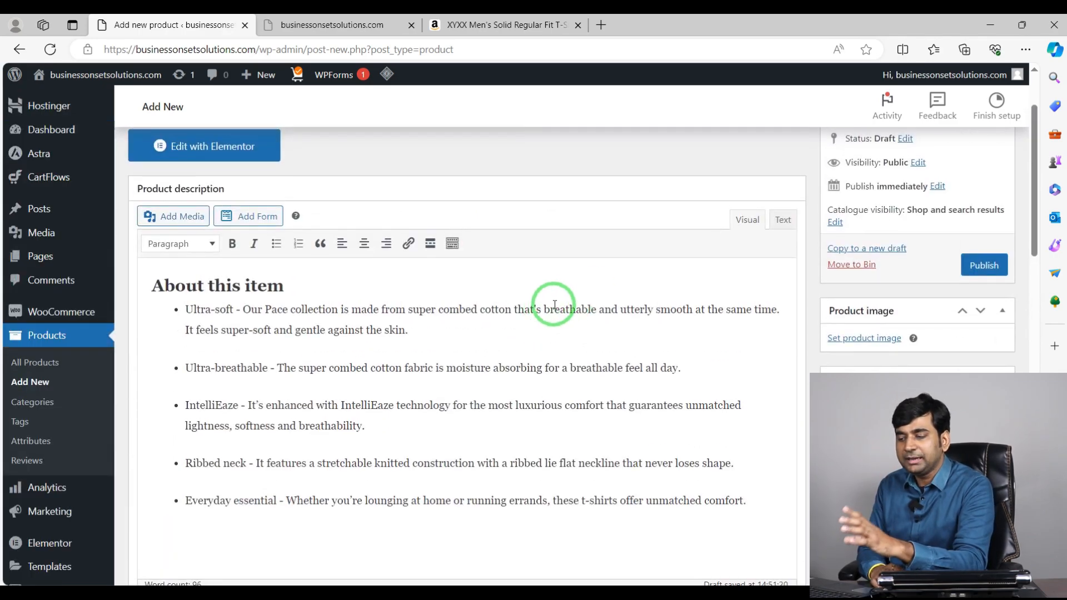
{"action": "scroll", "coordinate": [554, 305], "scroll_direction": "down", "scroll_amount": 2}
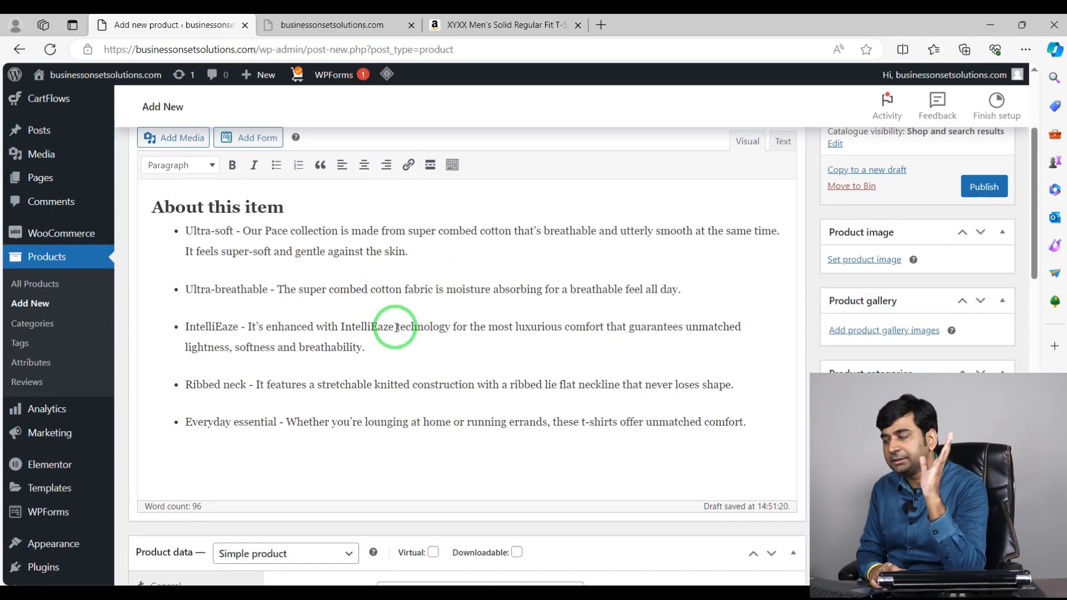
{"action": "scroll", "coordinate": [396, 328], "scroll_direction": "up", "scroll_amount": 2}
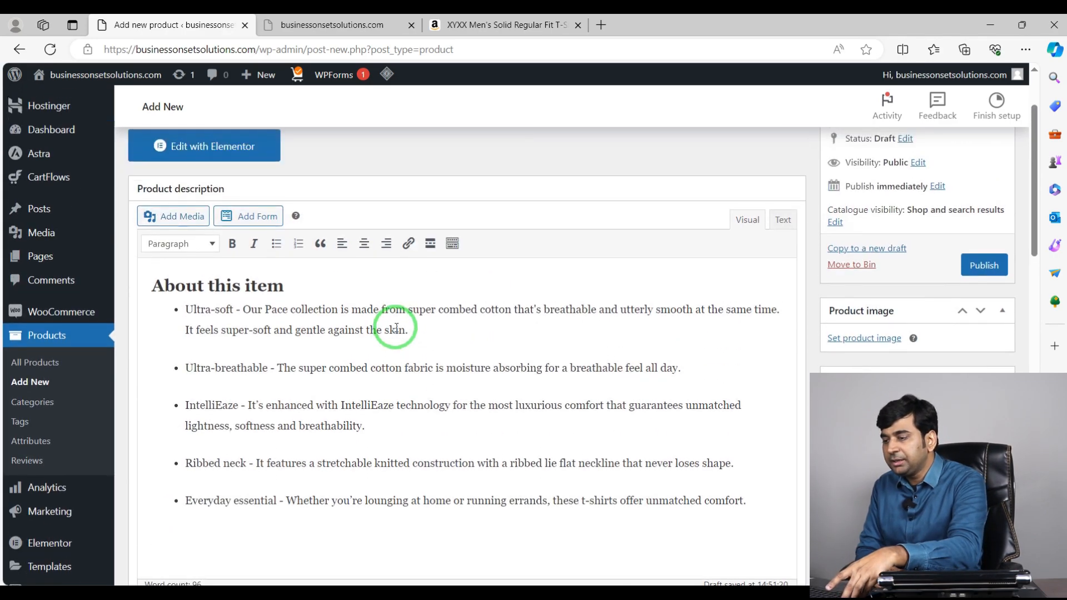
{"action": "scroll", "coordinate": [396, 328], "scroll_direction": "up", "scroll_amount": 2}
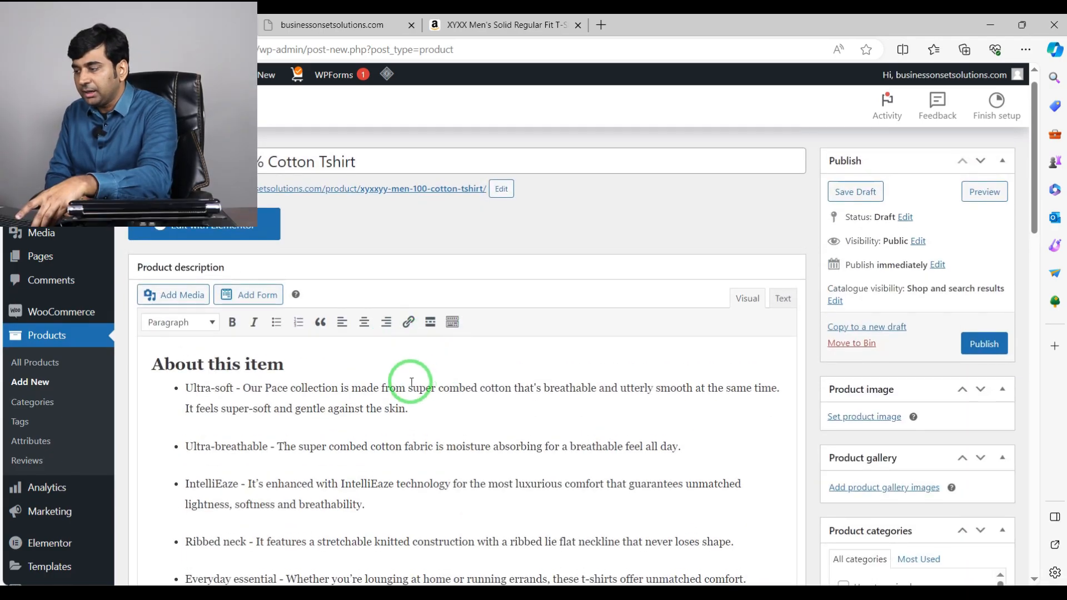
Assign the product to the Men category
{"action": "scroll", "coordinate": [422, 372], "scroll_direction": "down", "scroll_amount": 6}
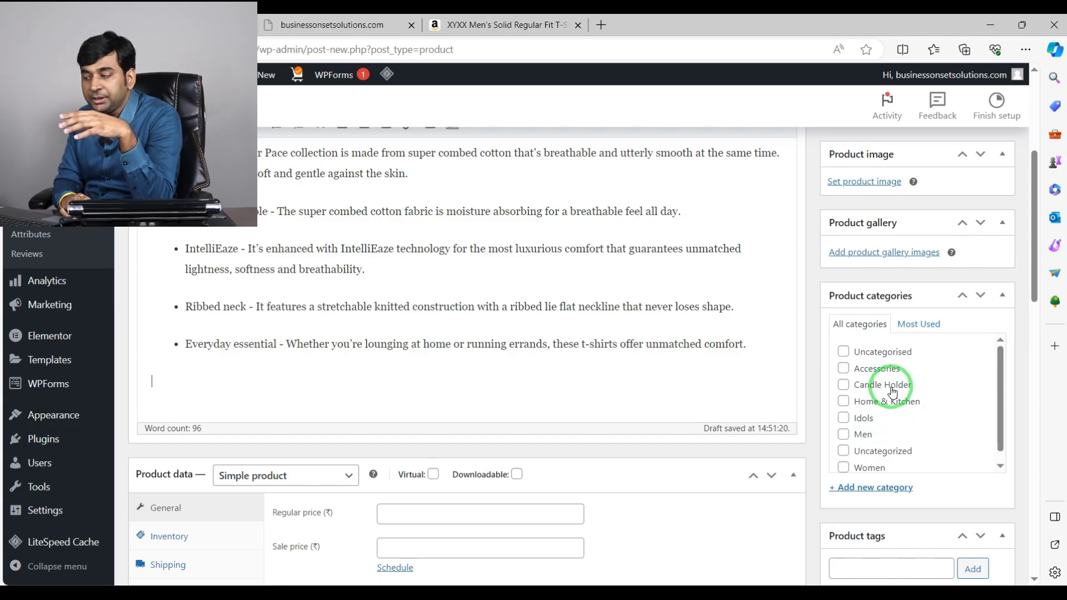
{"action": "scroll", "coordinate": [892, 417], "scroll_direction": "down", "scroll_amount": 1}
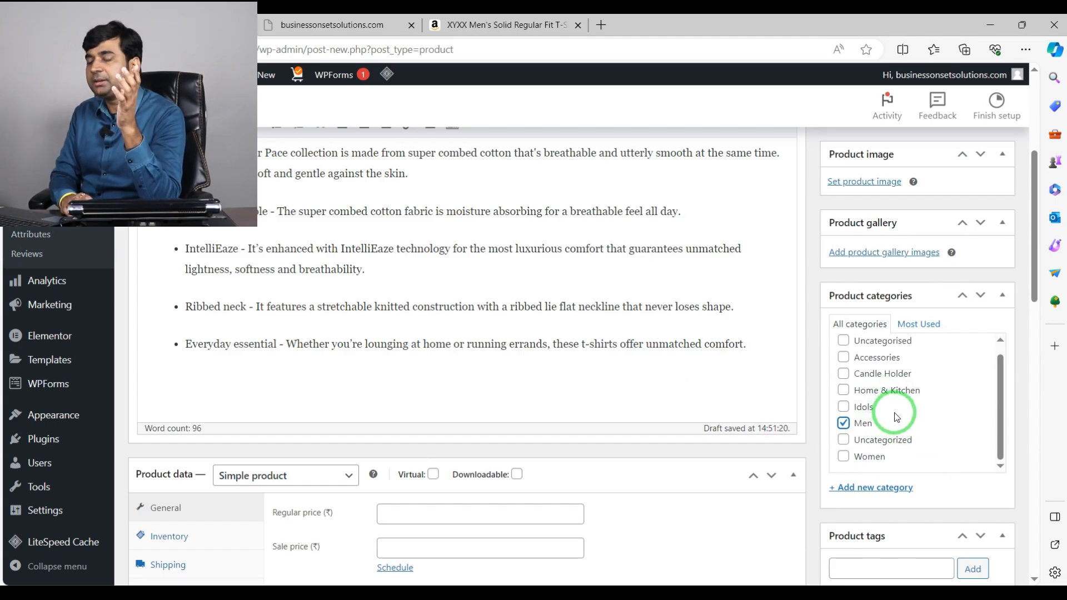
{"action": "scroll", "coordinate": [888, 411], "scroll_direction": "down", "scroll_amount": 3}
{"action": "scroll", "coordinate": [939, 443], "scroll_direction": "up", "scroll_amount": 4}
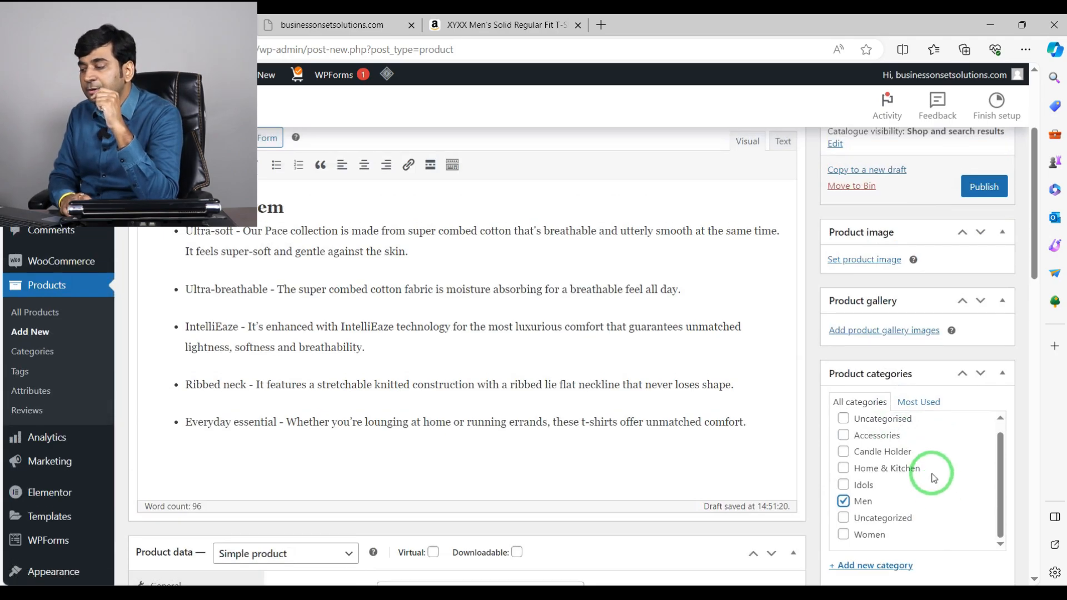
{"action": "scroll", "coordinate": [944, 461], "scroll_direction": "down", "scroll_amount": 2}
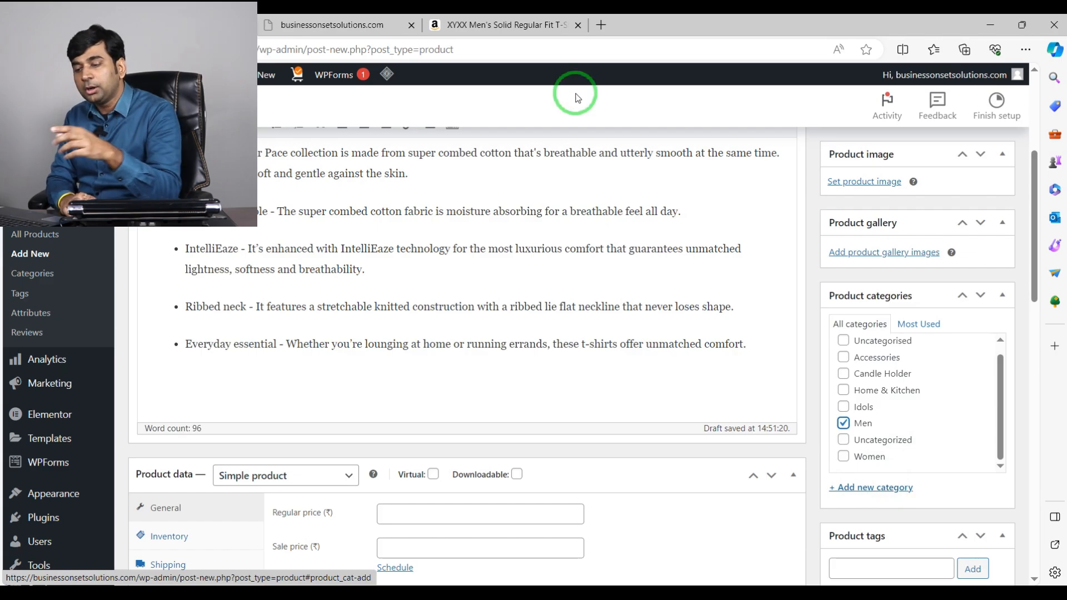
Copy the category name "Clothing & Accessories" from the Best Sellers Rank line on the Amazon T-shirt page
{"action": "left_click", "coordinate": [542, 25]}
{"action": "scroll", "coordinate": [647, 322], "scroll_direction": "down", "scroll_amount": 15}
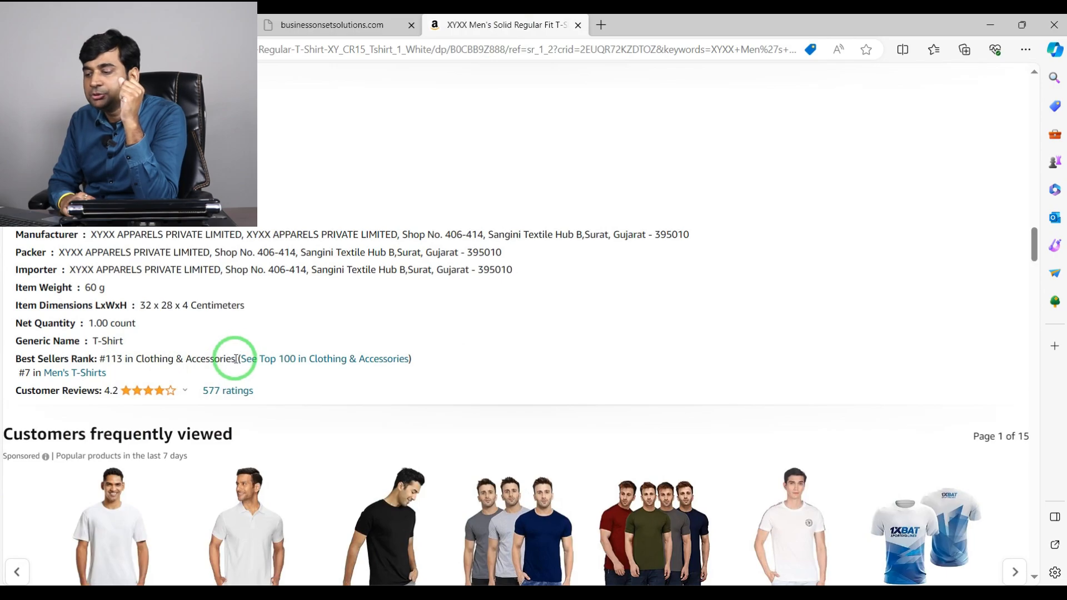
{"action": "left_click_drag", "start_coordinate": [235, 359], "coordinate": [140, 360]}
{"action": "key", "text": "ctrl+c"}
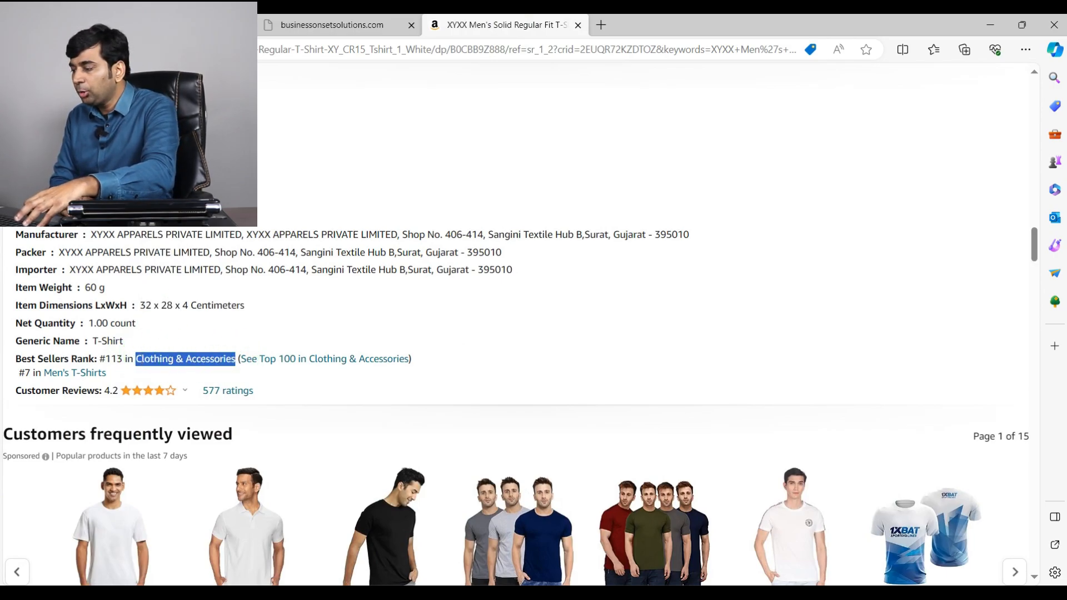
{"action": "key", "text": "ctrl+Tab"}
Add "Clothing & Accessories" as a new top-level product category and verify it in the most used and full category lists
{"action": "left_click", "coordinate": [873, 489]}
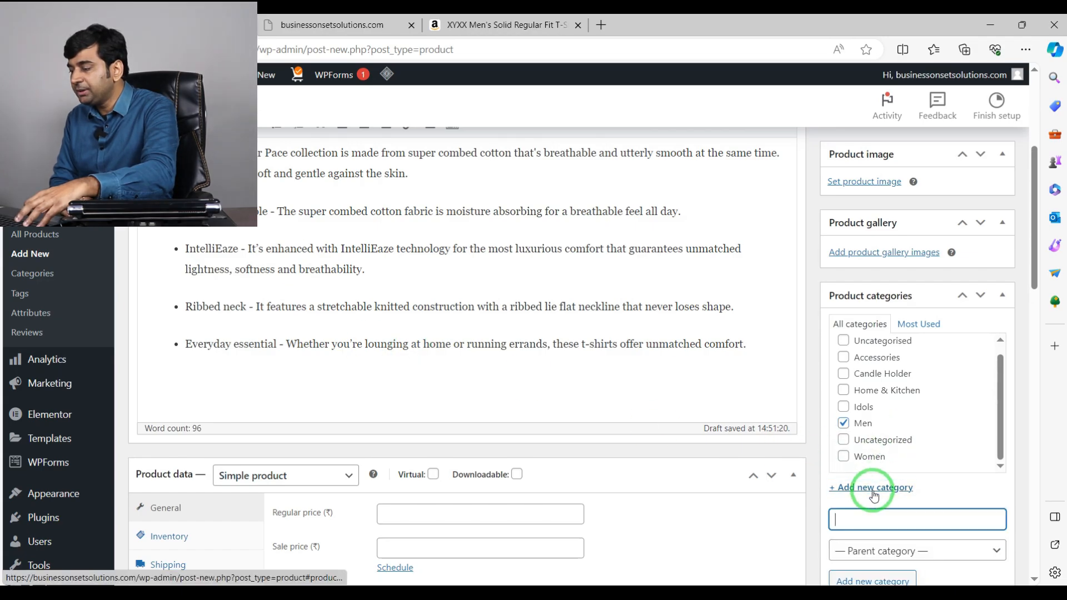
{"action": "scroll", "coordinate": [873, 497], "scroll_direction": "down", "scroll_amount": 2}
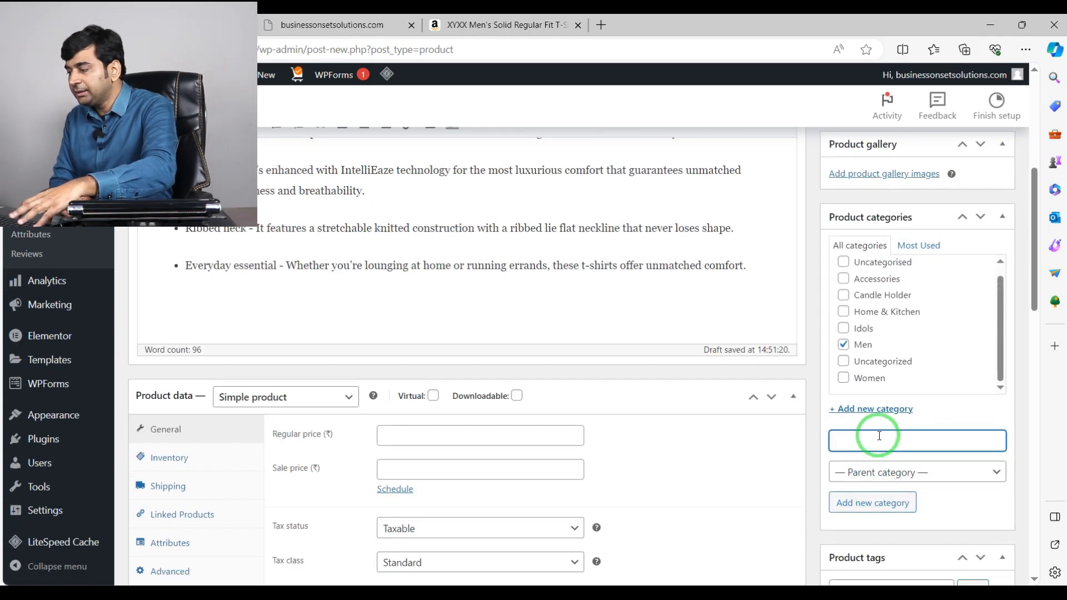
{"action": "key", "text": "ctrl+v"}
{"action": "scroll", "coordinate": [962, 465], "scroll_direction": "down", "scroll_amount": 2}
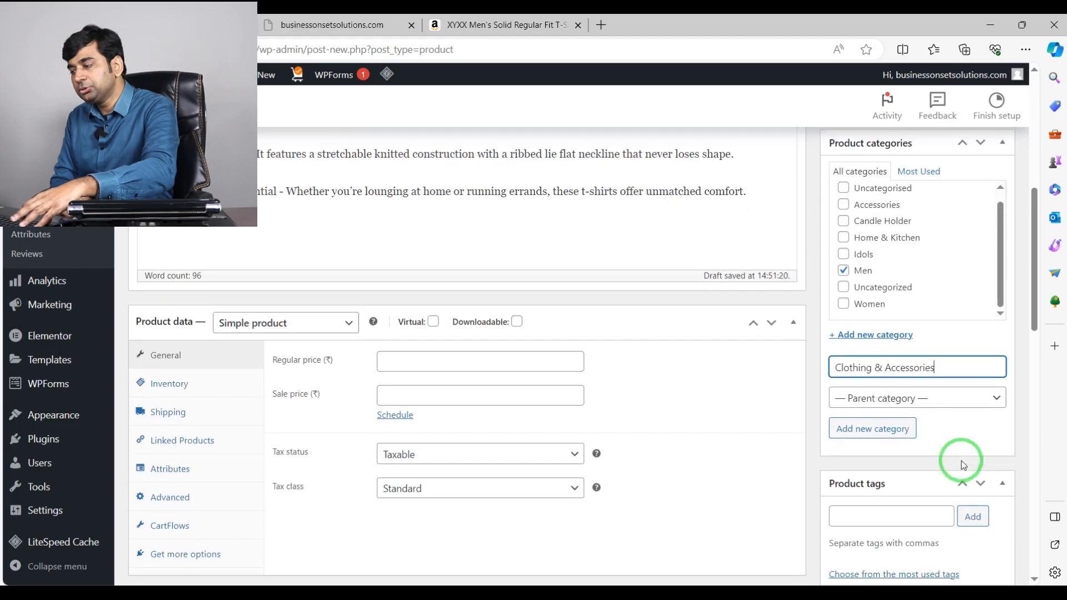
{"action": "left_click", "coordinate": [889, 427]}
{"action": "scroll", "coordinate": [954, 281], "scroll_direction": "up", "scroll_amount": 1}
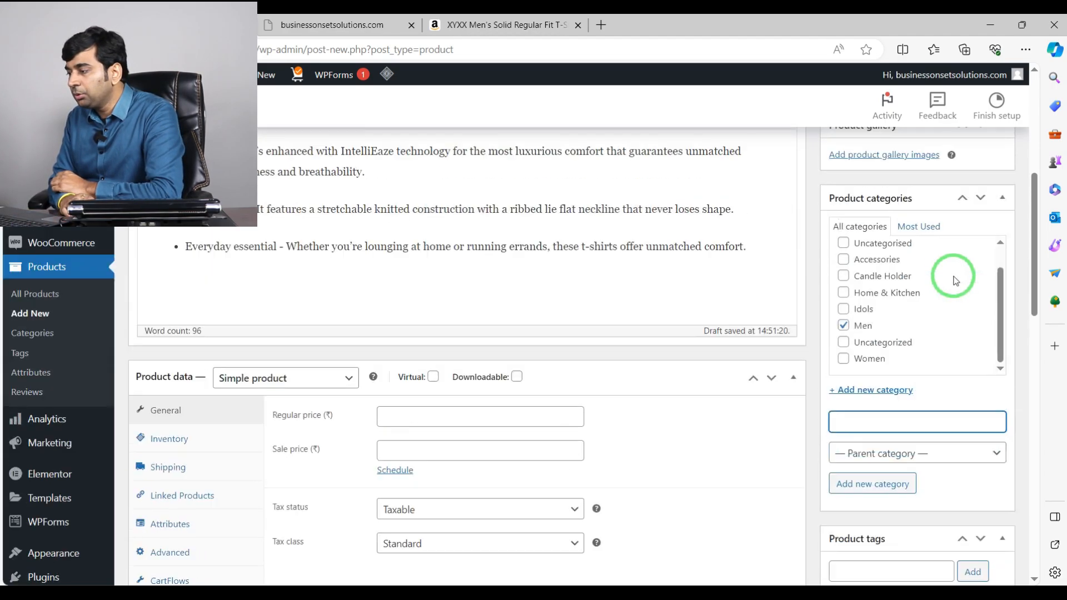
{"action": "scroll", "coordinate": [892, 285], "scroll_direction": "down", "scroll_amount": 4}
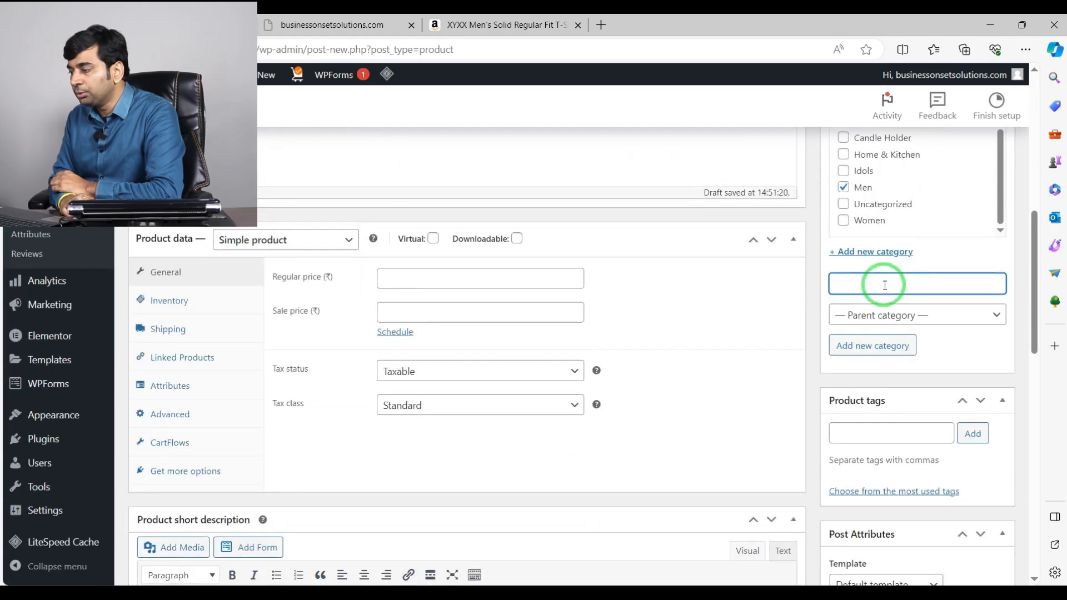
{"action": "scroll", "coordinate": [885, 285], "scroll_direction": "up", "scroll_amount": 3}
{"action": "left_click", "coordinate": [916, 245]}
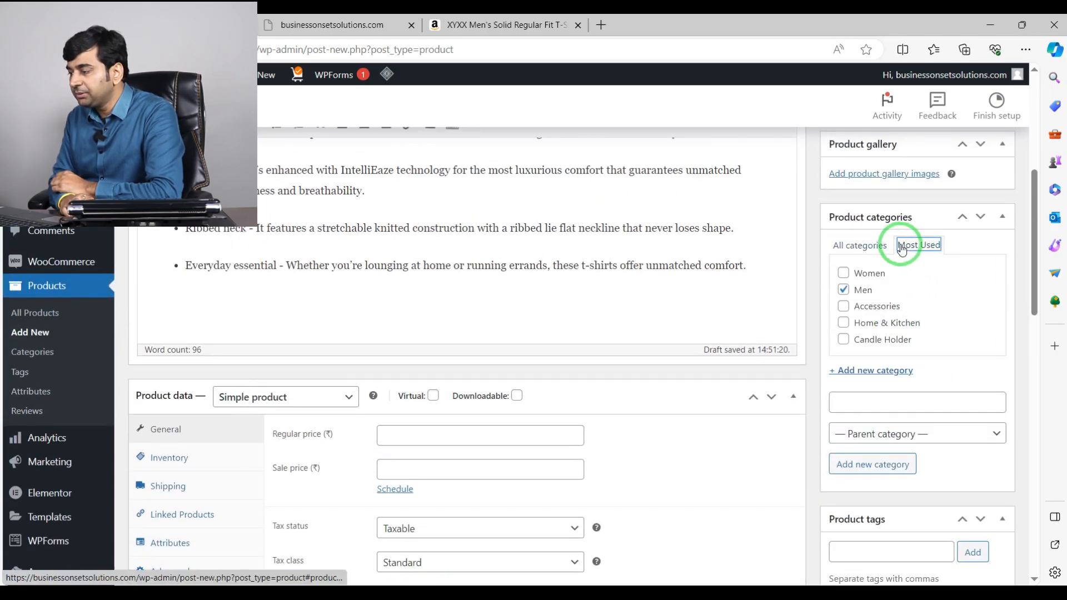
{"action": "left_click", "coordinate": [870, 247]}
{"action": "scroll", "coordinate": [922, 366], "scroll_direction": "up", "scroll_amount": 1}
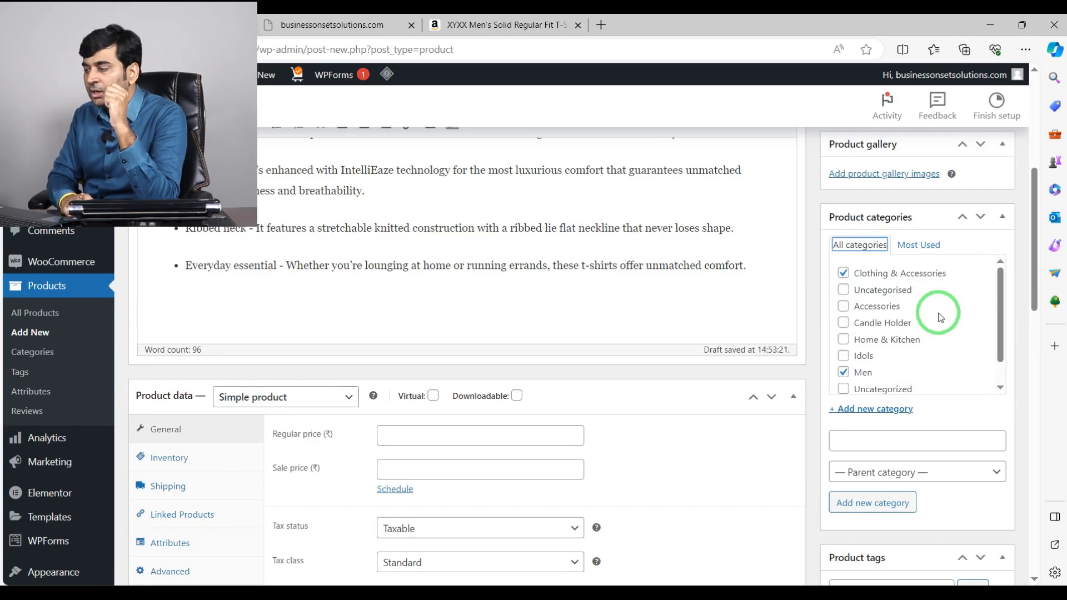
Look over the rest of the product form, including product tags, product data, short description and the layout settings
{"action": "scroll", "coordinate": [595, 273], "scroll_direction": "up", "scroll_amount": 3}
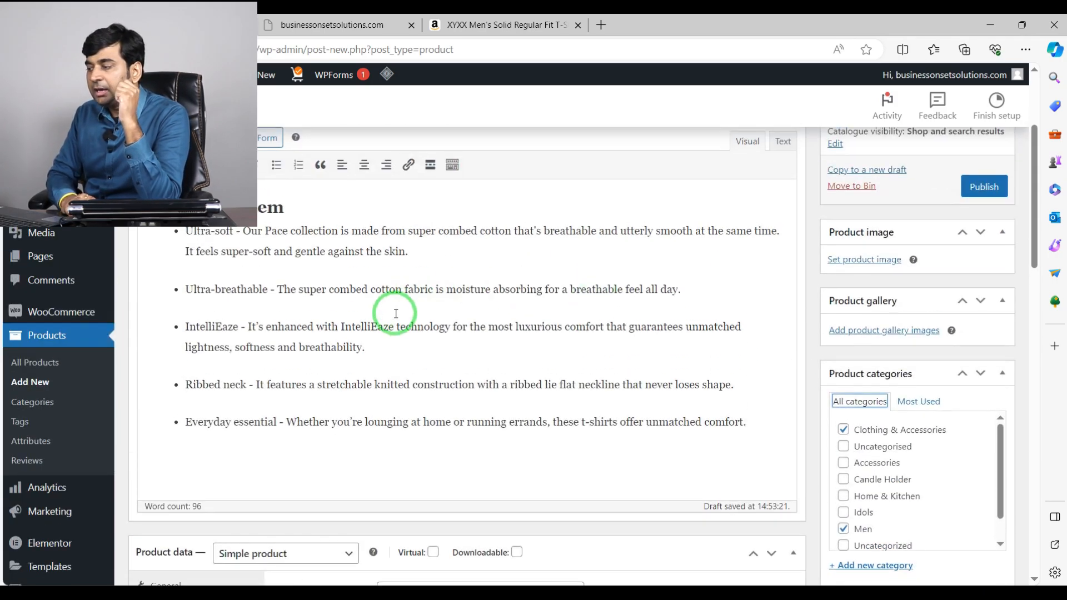
{"action": "scroll", "coordinate": [409, 306], "scroll_direction": "down", "scroll_amount": 2}
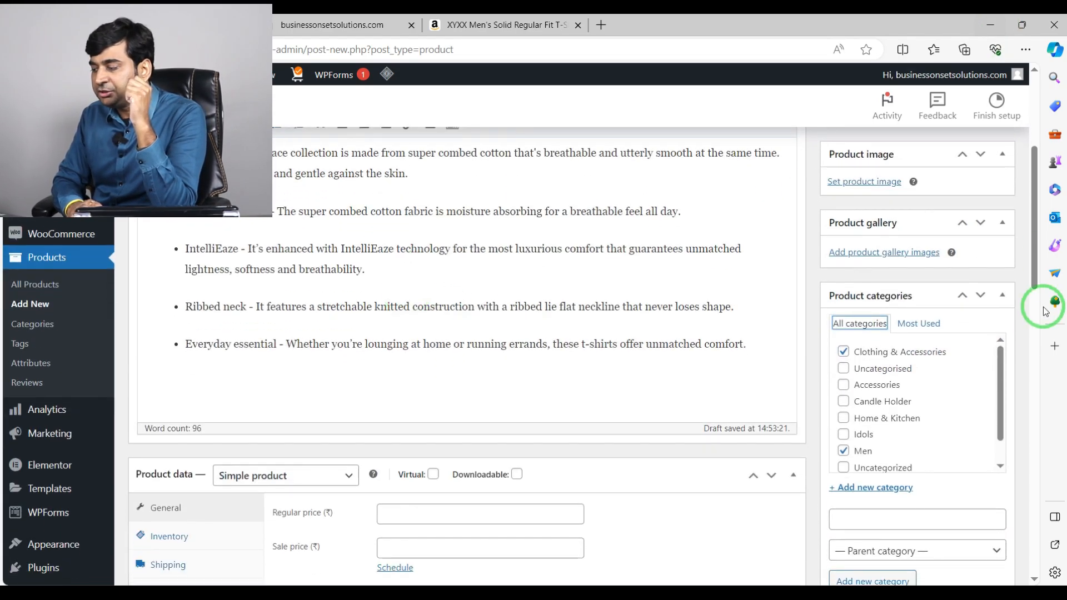
{"action": "scroll", "coordinate": [945, 381], "scroll_direction": "down", "scroll_amount": 1}
{"action": "scroll", "coordinate": [760, 400], "scroll_direction": "down", "scroll_amount": 3}
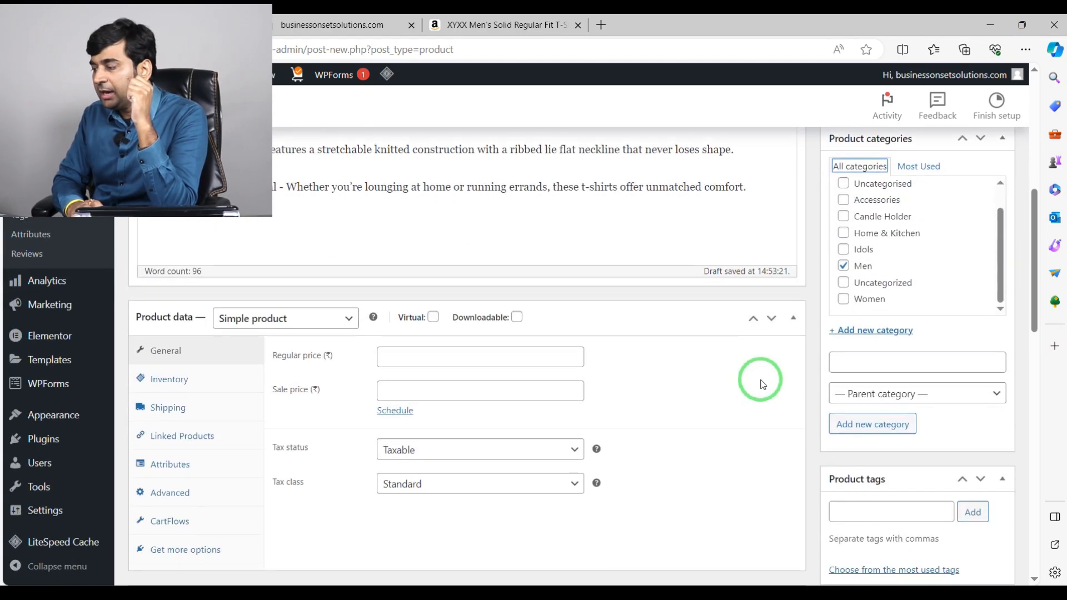
{"action": "scroll", "coordinate": [760, 382], "scroll_direction": "down", "scroll_amount": 4}
{"action": "left_click", "coordinate": [868, 274]}
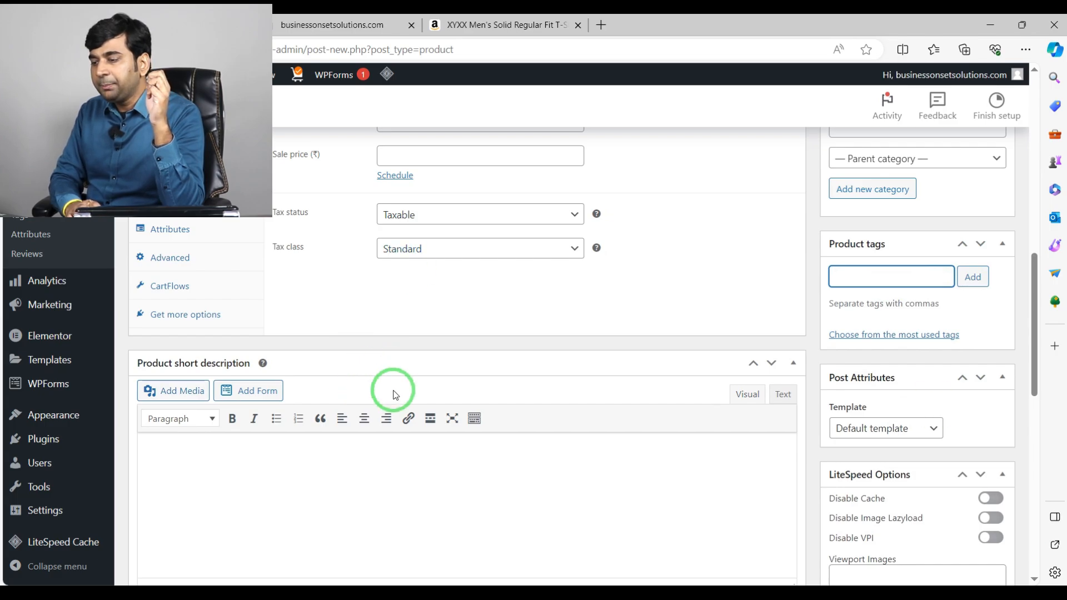
{"action": "scroll", "coordinate": [378, 366], "scroll_direction": "up", "scroll_amount": 4}
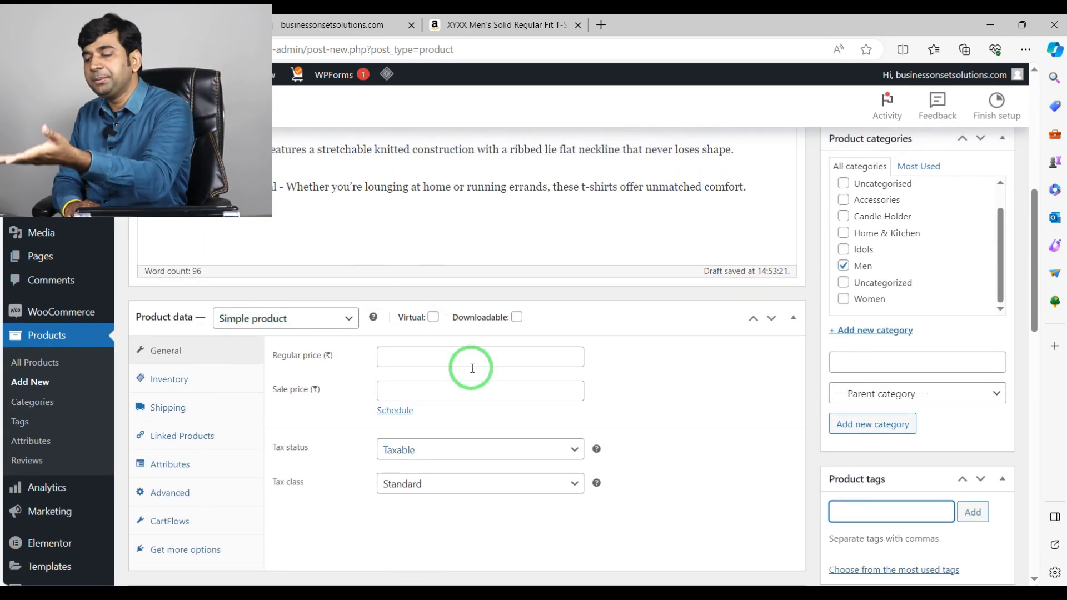
{"action": "scroll", "coordinate": [276, 371], "scroll_direction": "down", "scroll_amount": 15}
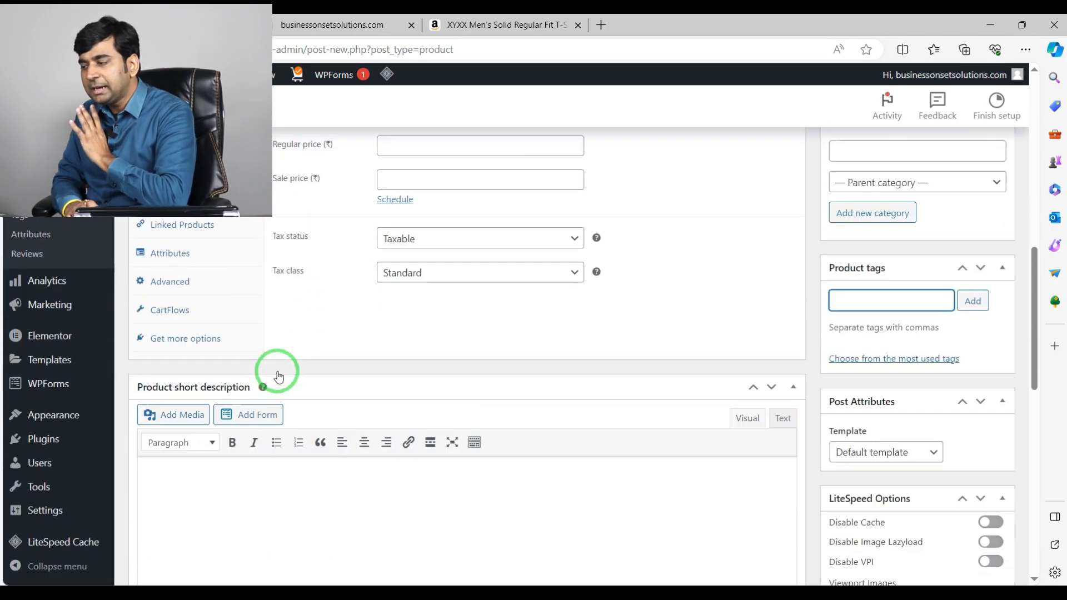
{"action": "scroll", "coordinate": [279, 376], "scroll_direction": "down", "scroll_amount": 3}
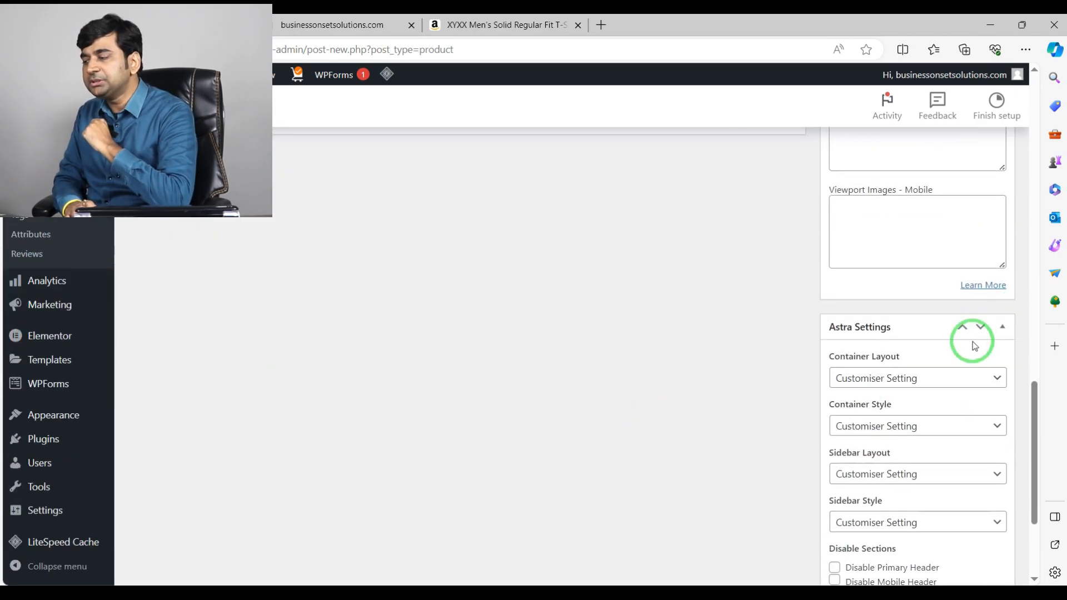
{"action": "scroll", "coordinate": [611, 410], "scroll_direction": "up", "scroll_amount": 4}
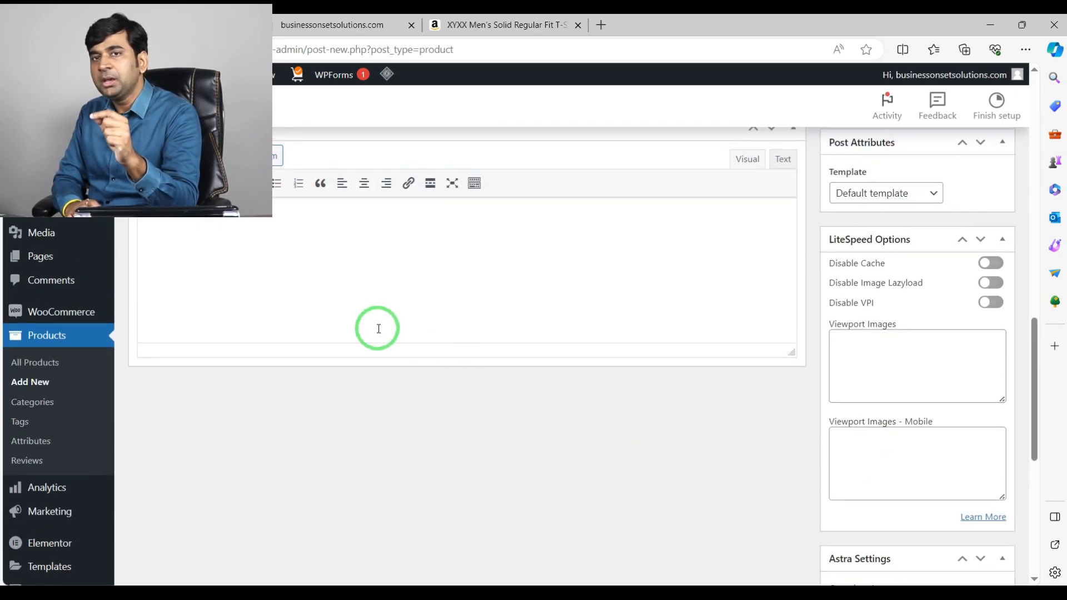
{"action": "scroll", "coordinate": [356, 339], "scroll_direction": "up", "scroll_amount": 1}
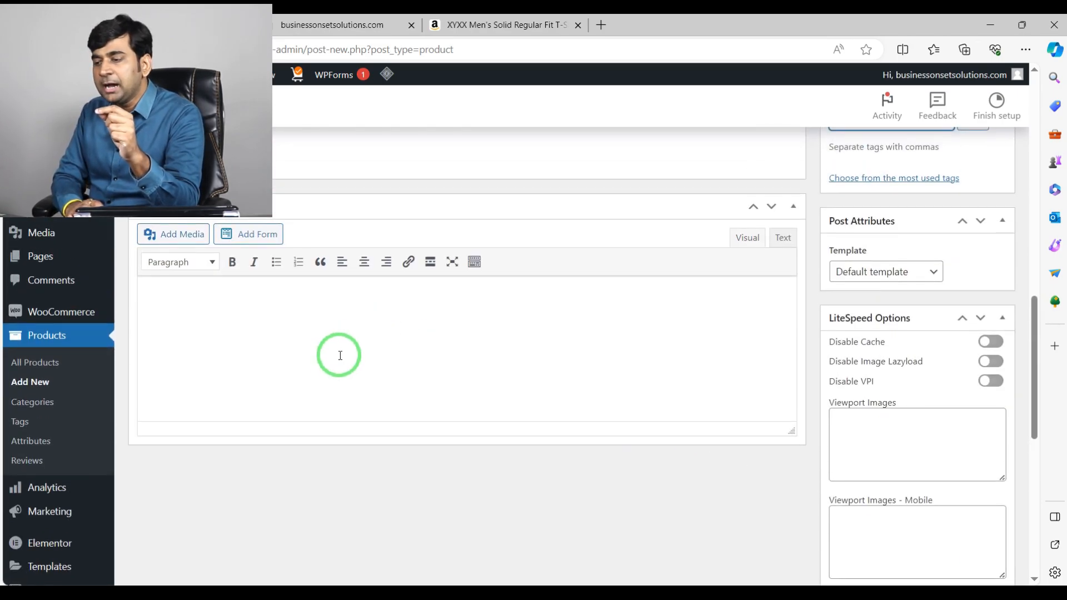
Copy the Product details section from the Amazon T-shirt page and paste it into the product short description
{"action": "left_click", "coordinate": [207, 304]}
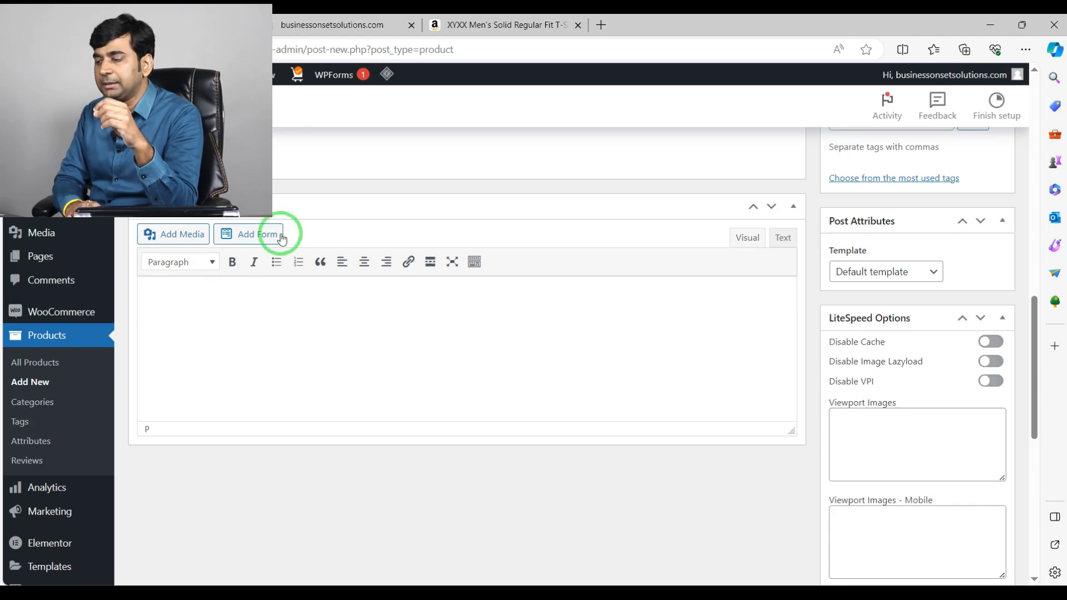
{"action": "left_click", "coordinate": [436, 24]}
{"action": "scroll", "coordinate": [447, 410], "scroll_direction": "up", "scroll_amount": 20}
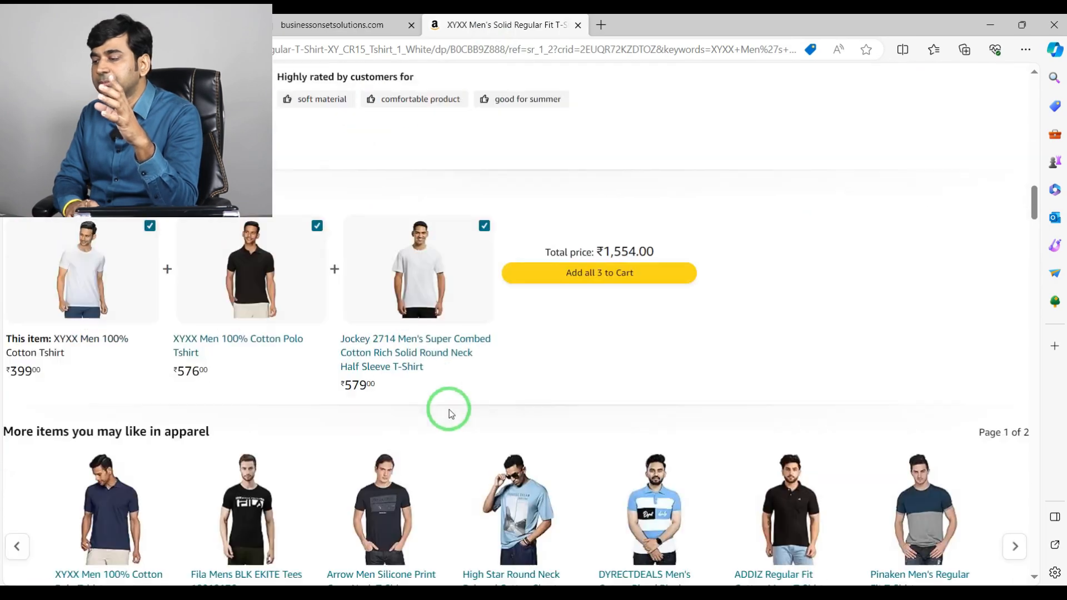
{"action": "scroll", "coordinate": [755, 409], "scroll_direction": "up", "scroll_amount": 6}
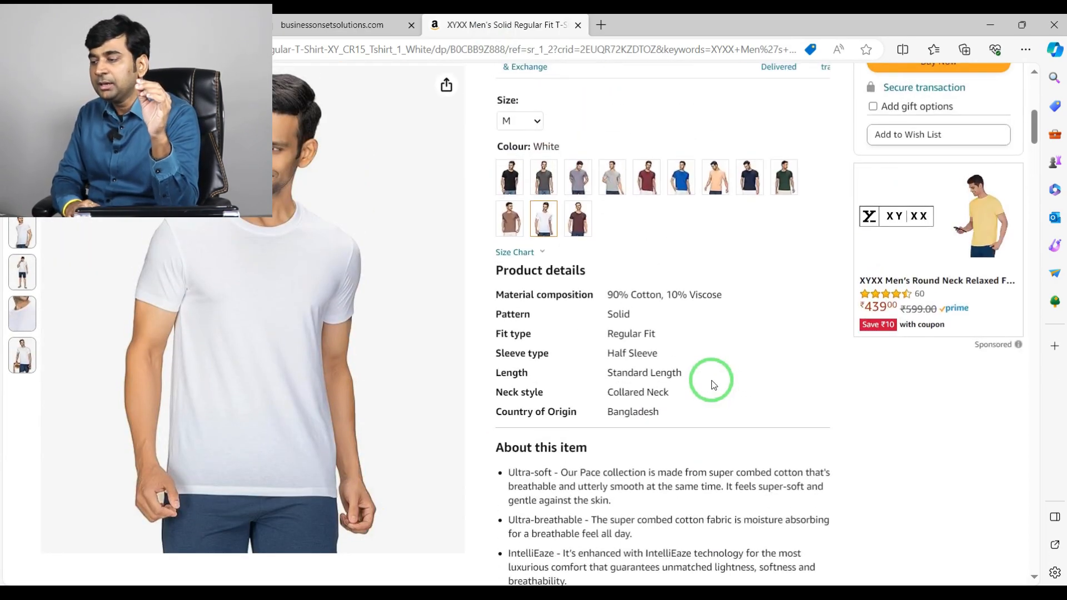
{"action": "left_click_drag", "start_coordinate": [671, 414], "coordinate": [499, 278]}
{"action": "key", "text": "ctrl+c"}
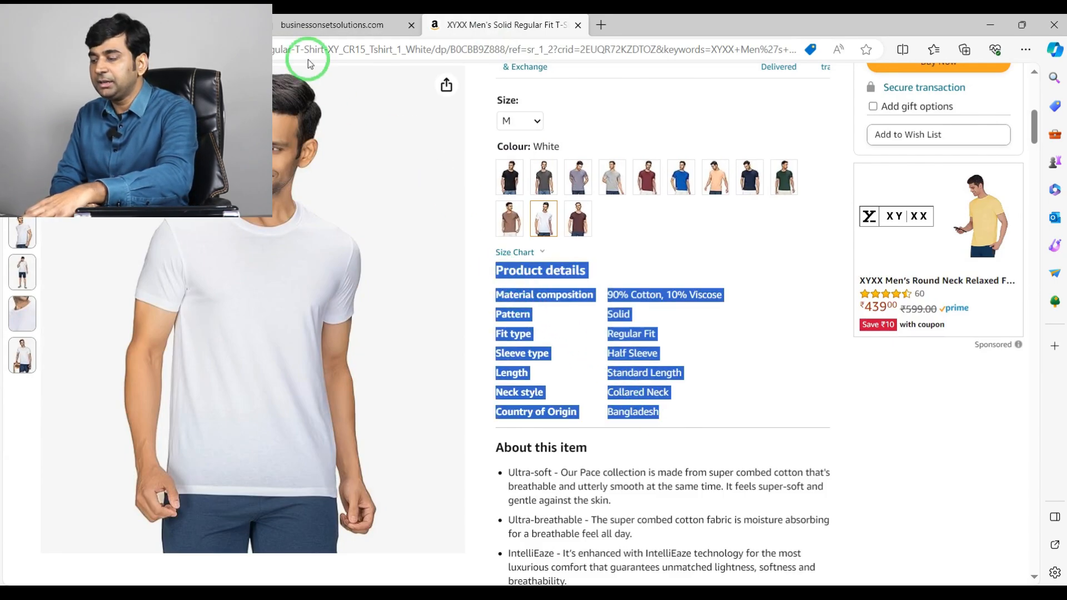
{"action": "left_click", "coordinate": [333, 24]}
{"action": "left_click", "coordinate": [389, 349]}
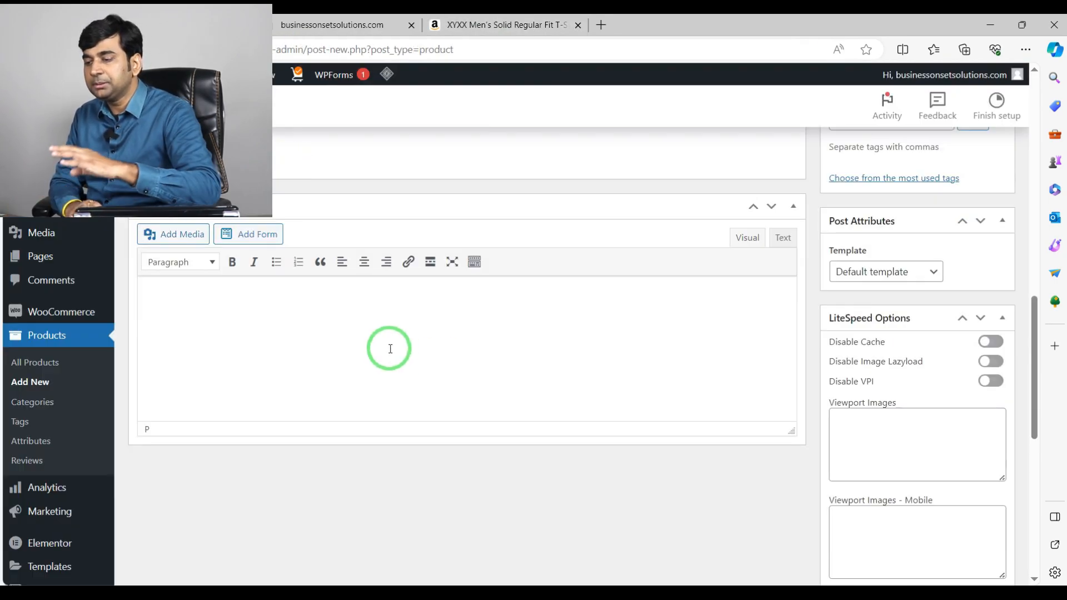
{"action": "key", "text": "ctrl+v"}
Set the product type in the product data to Variable product
{"action": "scroll", "coordinate": [390, 350], "scroll_direction": "up", "scroll_amount": 5}
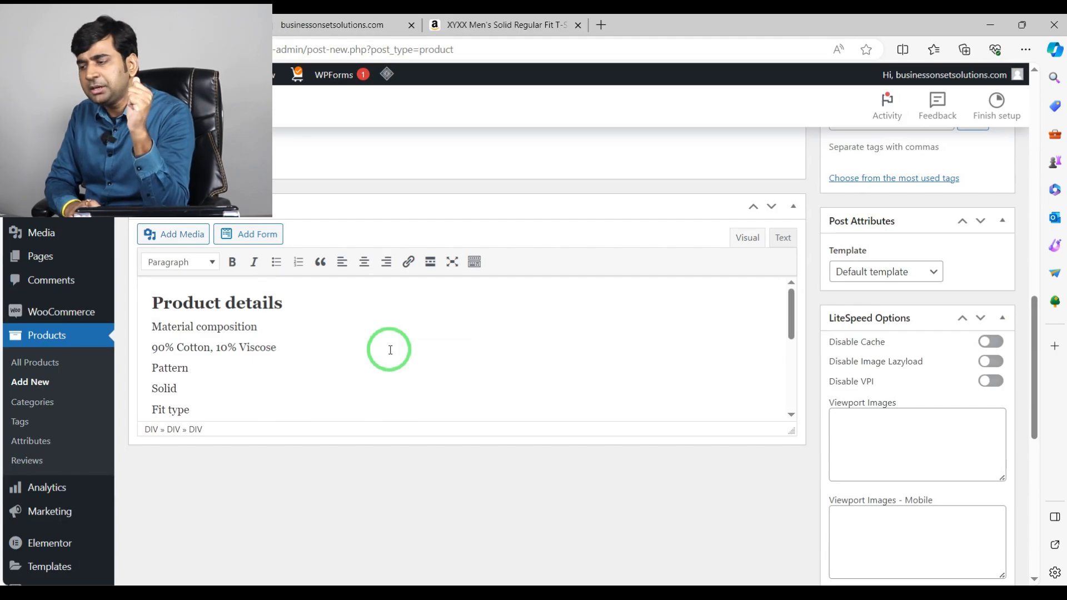
{"action": "scroll", "coordinate": [390, 349], "scroll_direction": "up", "scroll_amount": 3}
{"action": "scroll", "coordinate": [345, 373], "scroll_direction": "up", "scroll_amount": 5}
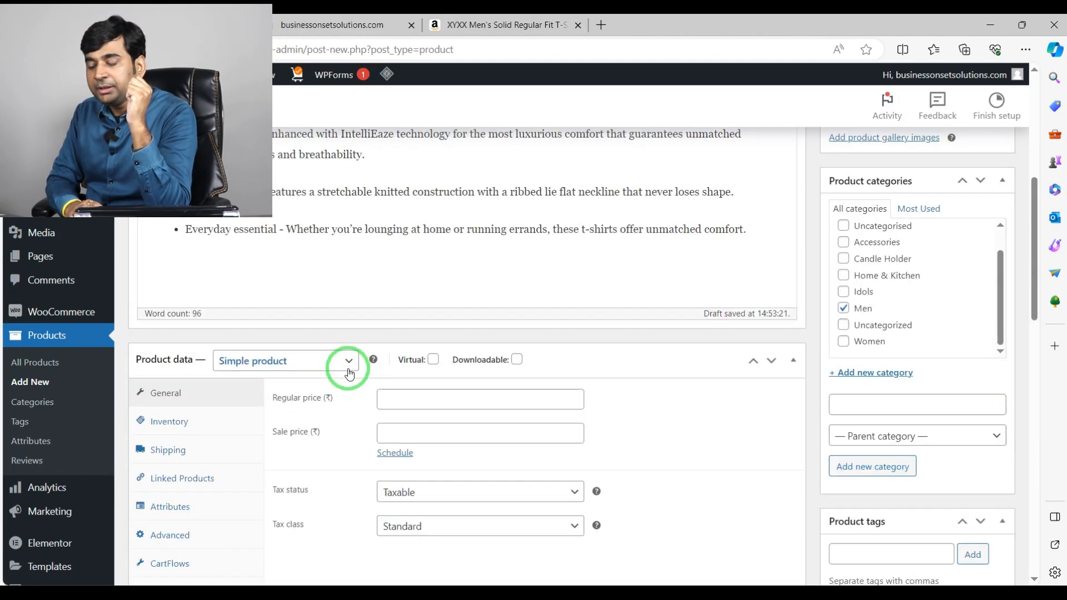
{"action": "scroll", "coordinate": [347, 371], "scroll_direction": "up", "scroll_amount": 2}
{"action": "scroll", "coordinate": [345, 364], "scroll_direction": "down", "scroll_amount": 1}
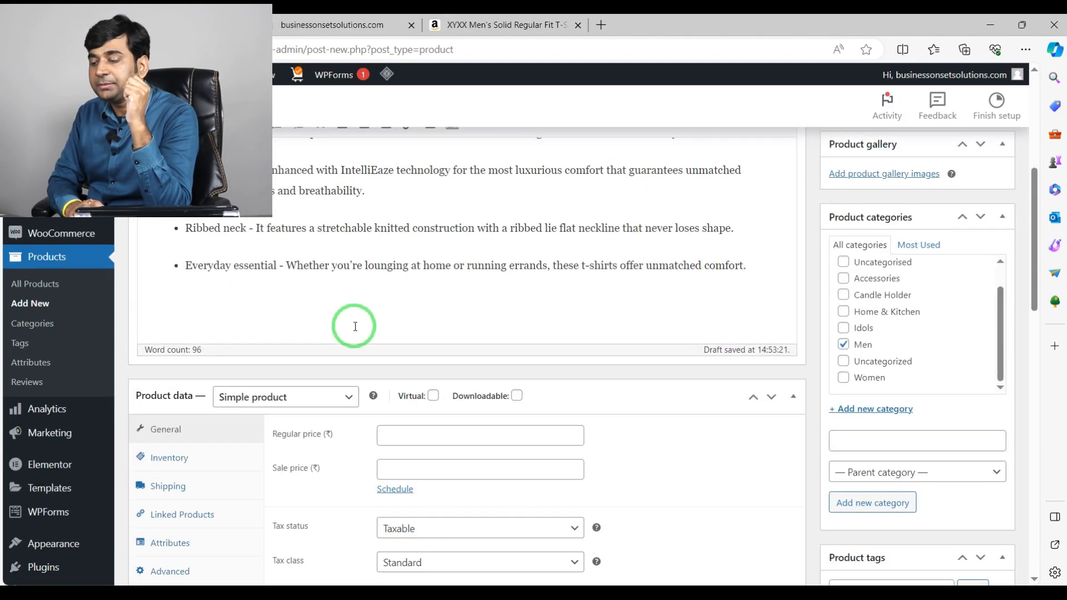
{"action": "scroll", "coordinate": [352, 390], "scroll_direction": "up", "scroll_amount": 6}
{"action": "scroll", "coordinate": [357, 319], "scroll_direction": "down", "scroll_amount": 6}
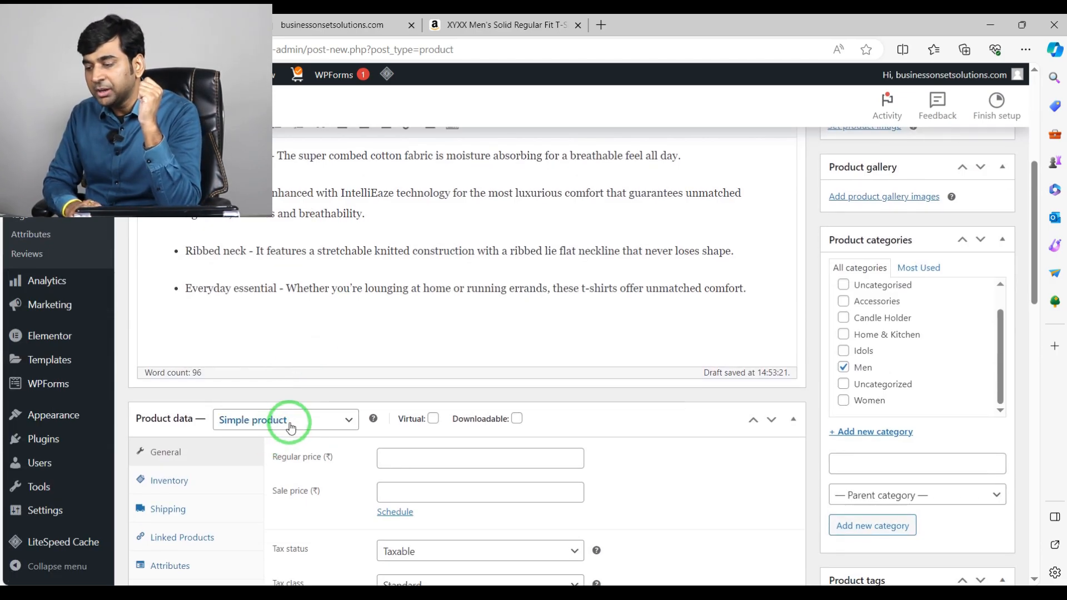
{"action": "scroll", "coordinate": [336, 355], "scroll_direction": "down", "scroll_amount": 3}
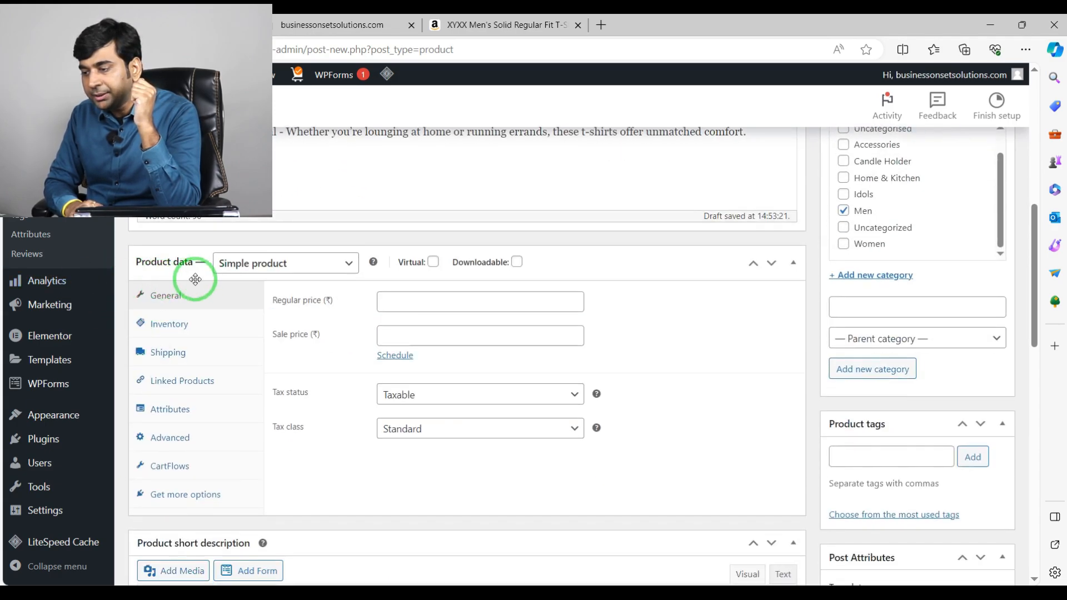
{"action": "left_click", "coordinate": [333, 268]}
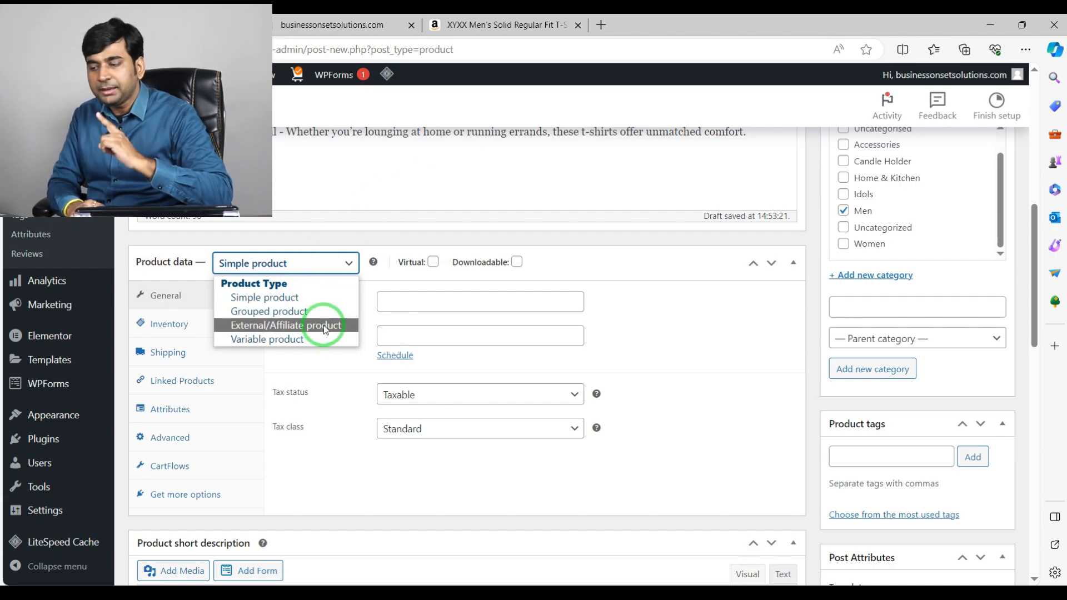
{"action": "left_click", "coordinate": [270, 339]}
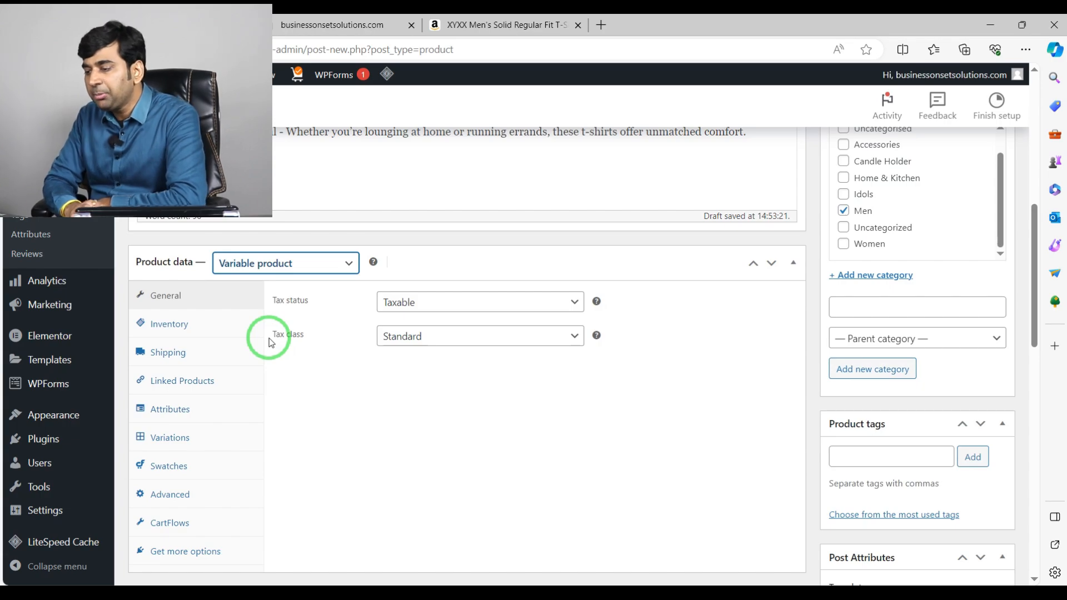
Keep the tax status as Taxable and set the tax class to GST12%
{"action": "left_click", "coordinate": [506, 305]}
{"action": "left_click", "coordinate": [506, 305]}
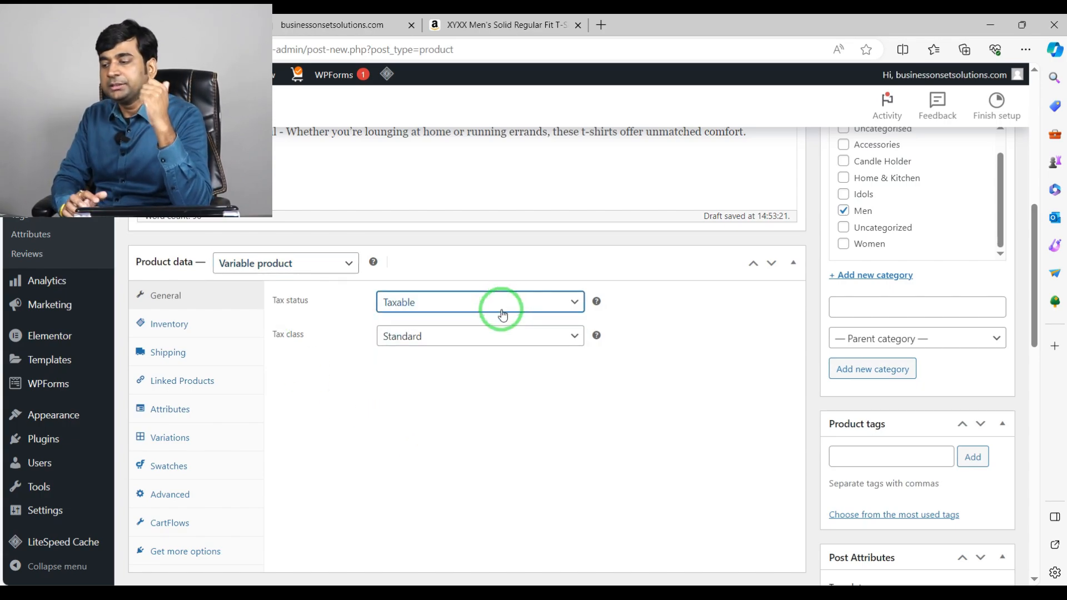
{"action": "left_click", "coordinate": [517, 336]}
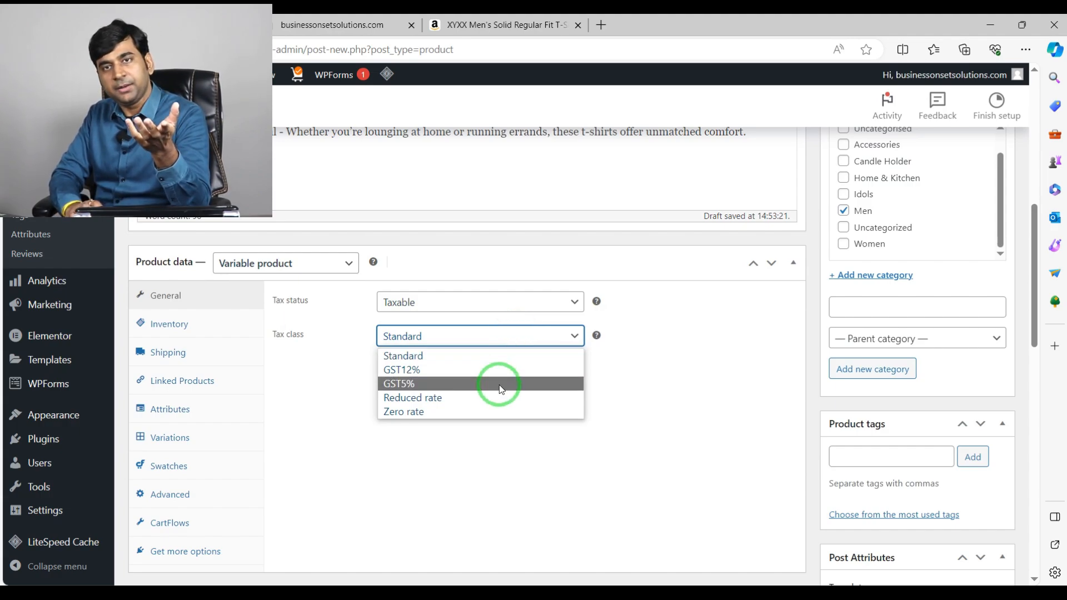
{"action": "left_click", "coordinate": [475, 370]}
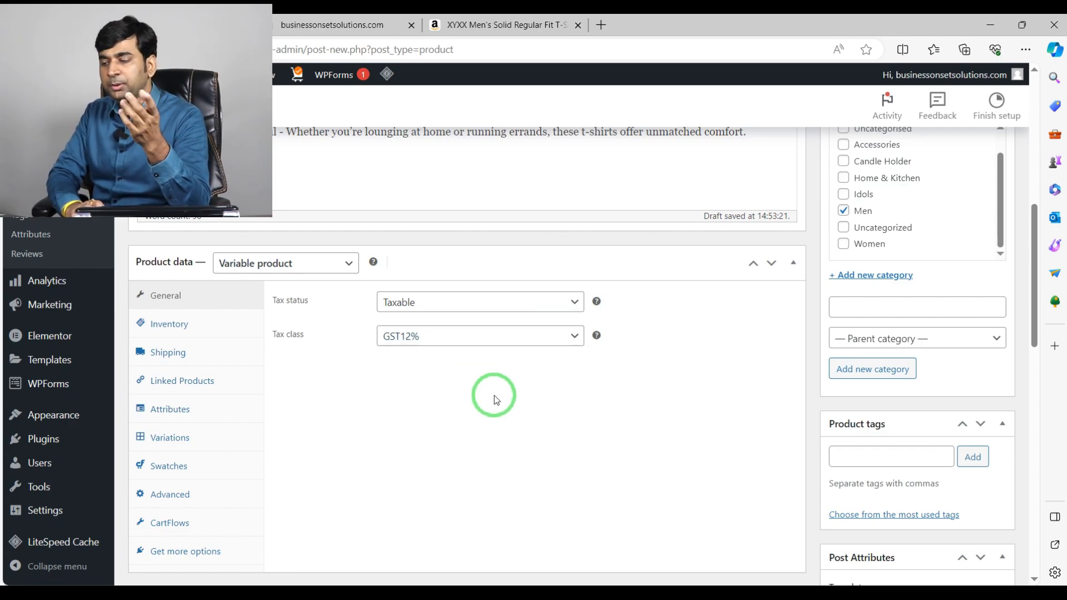
{"action": "left_click", "coordinate": [481, 340]}
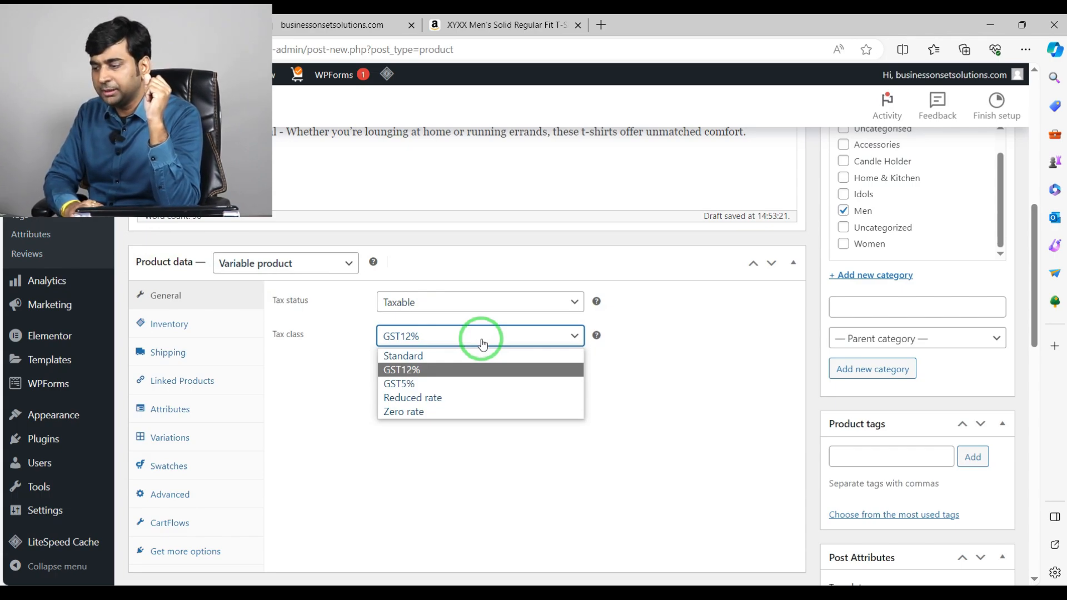
{"action": "left_click", "coordinate": [427, 370]}
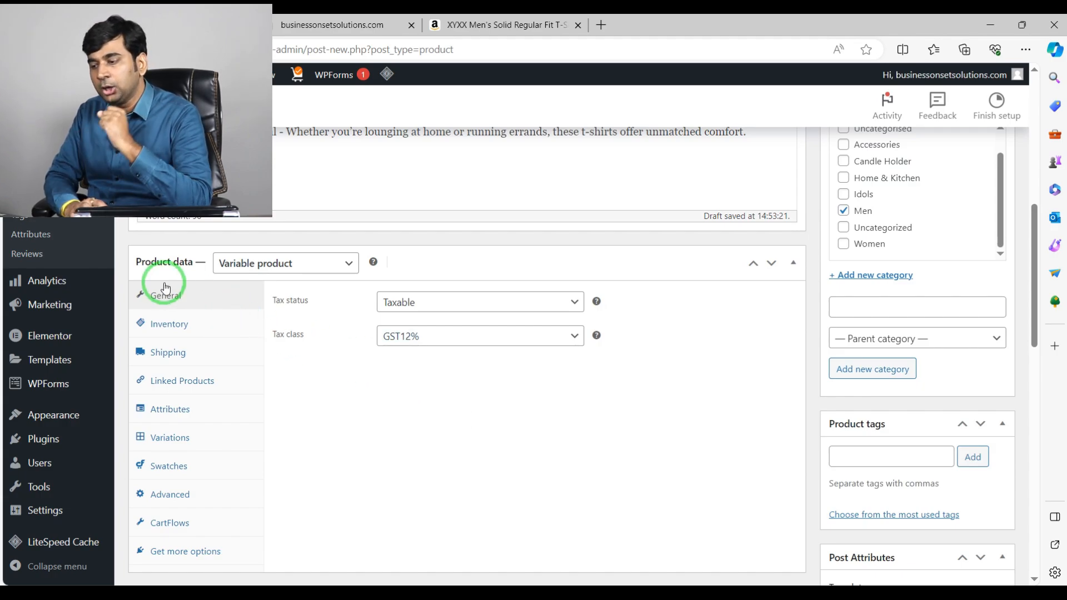
Enter TShirtPlain as the product's SKU in the inventory data
{"action": "left_click", "coordinate": [161, 328]}
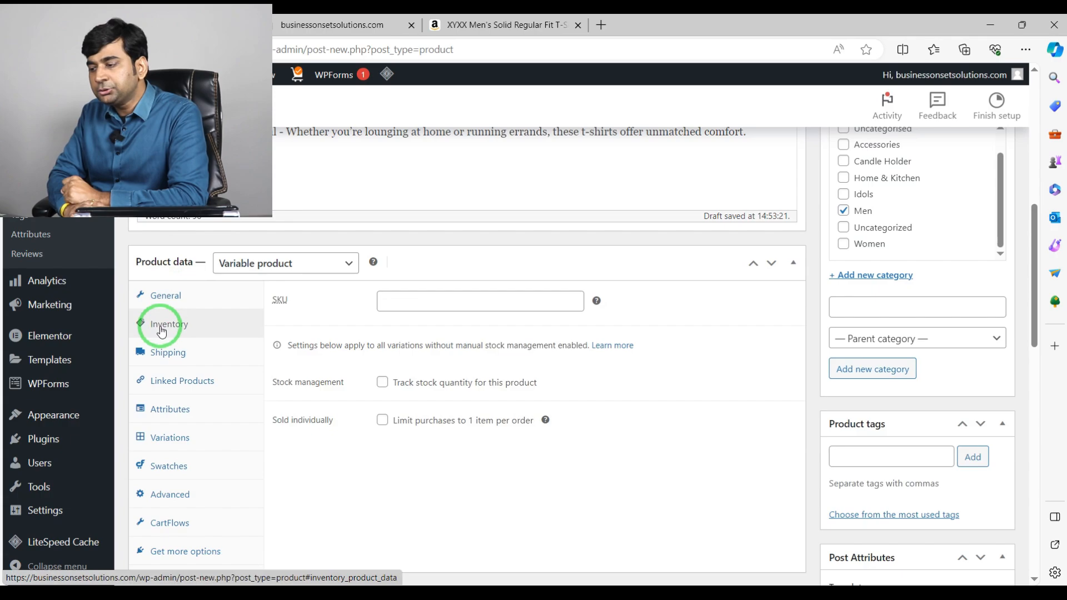
{"action": "left_click", "coordinate": [489, 305]}
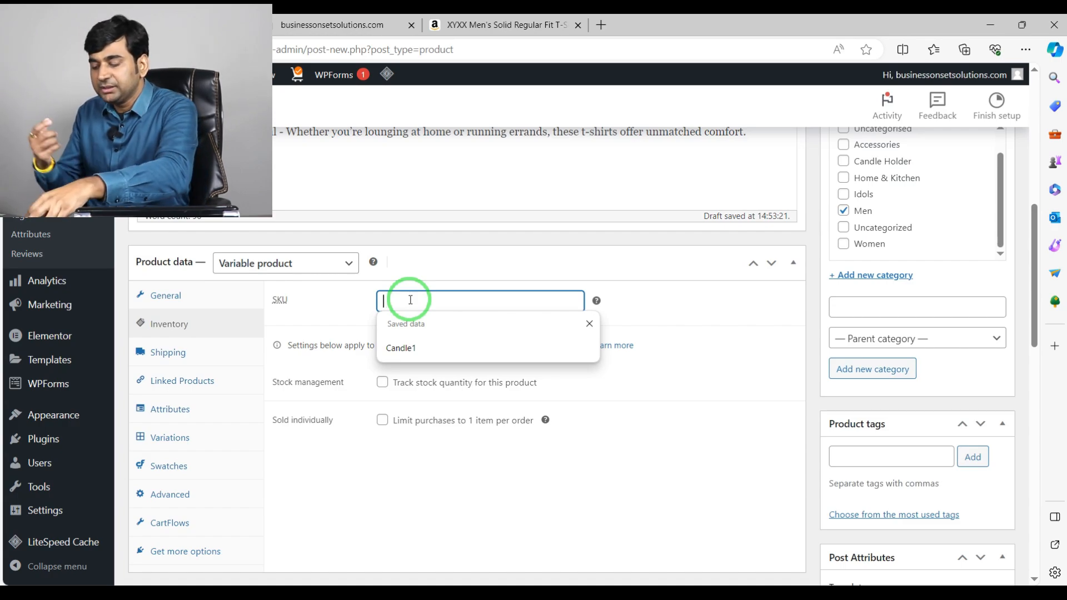
{"action": "type", "text": "t"}
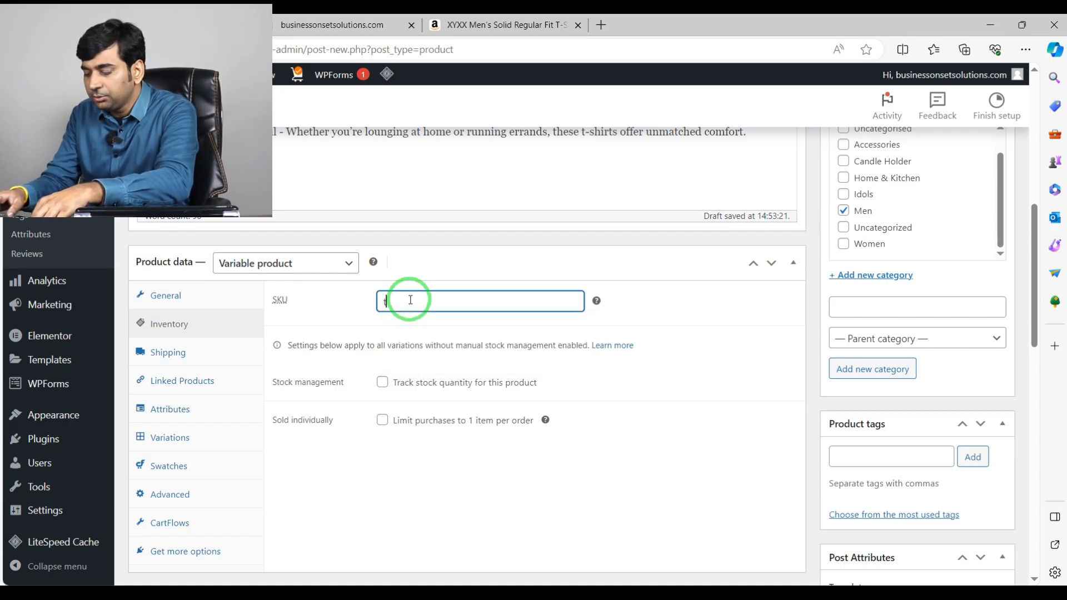
{"action": "type", "text": "T"}
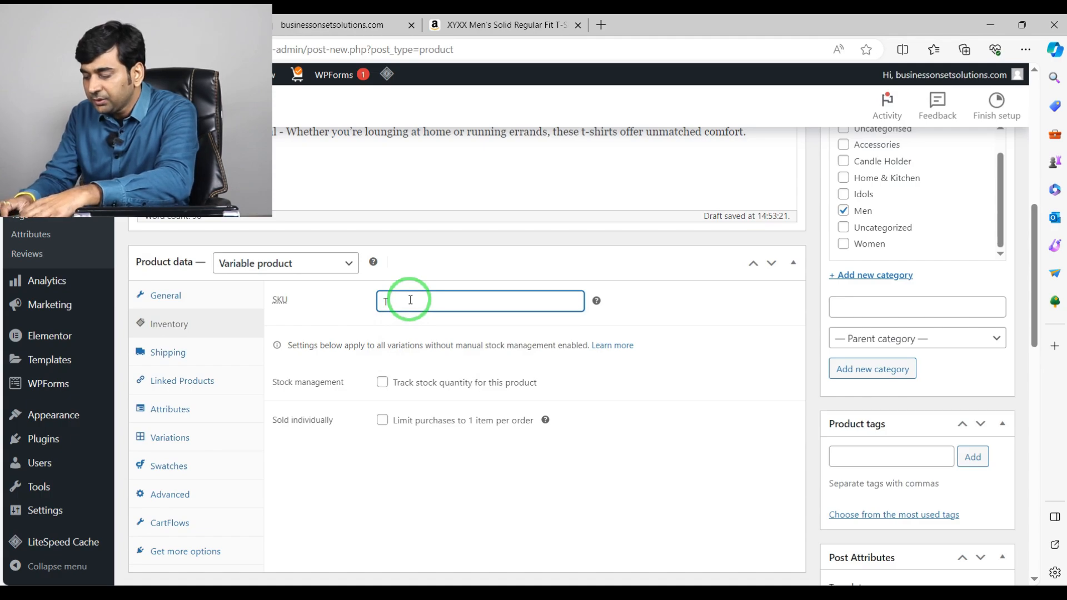
{"action": "type", "text": "Shirt"}
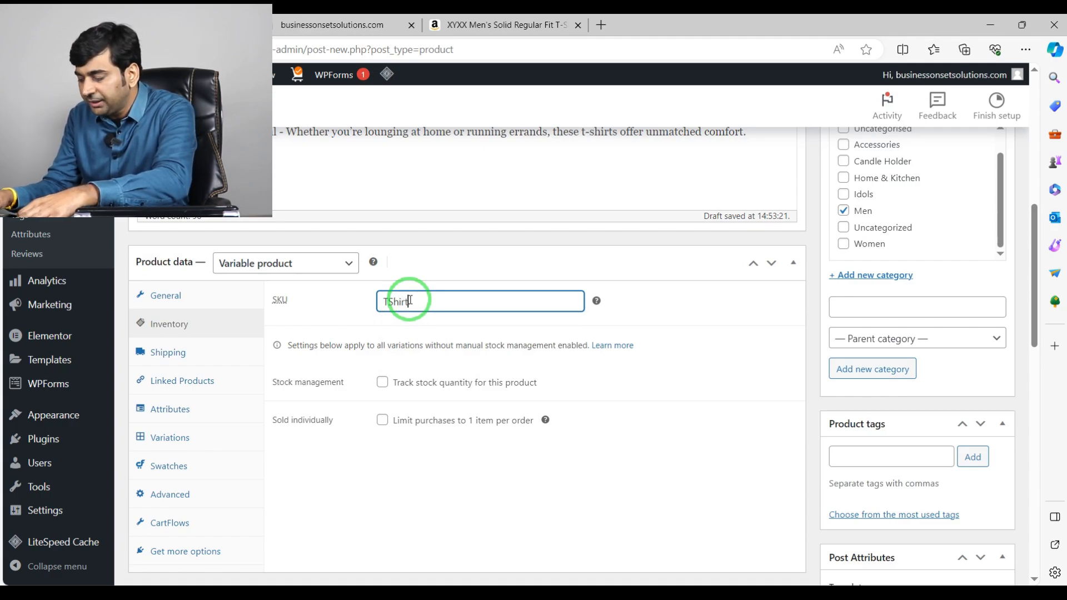
{"action": "type", "text": "Plain"}
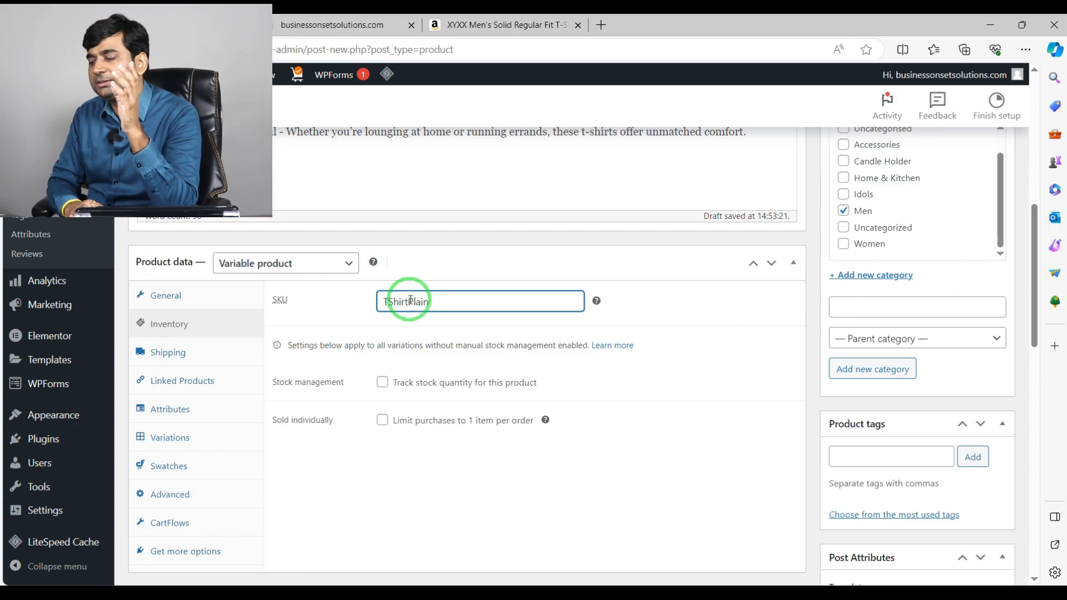
{"action": "left_click", "coordinate": [448, 529]}
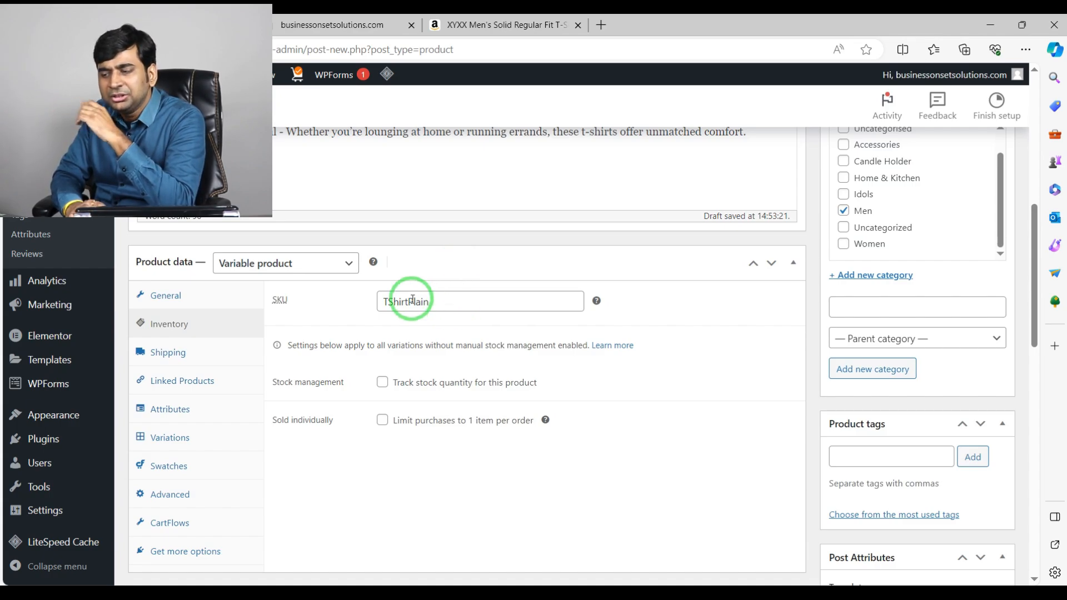
Open the shipping data and look up the item weight and dimensions in the Additional Information on the Amazon T-shirt page
{"action": "left_click", "coordinate": [159, 354]}
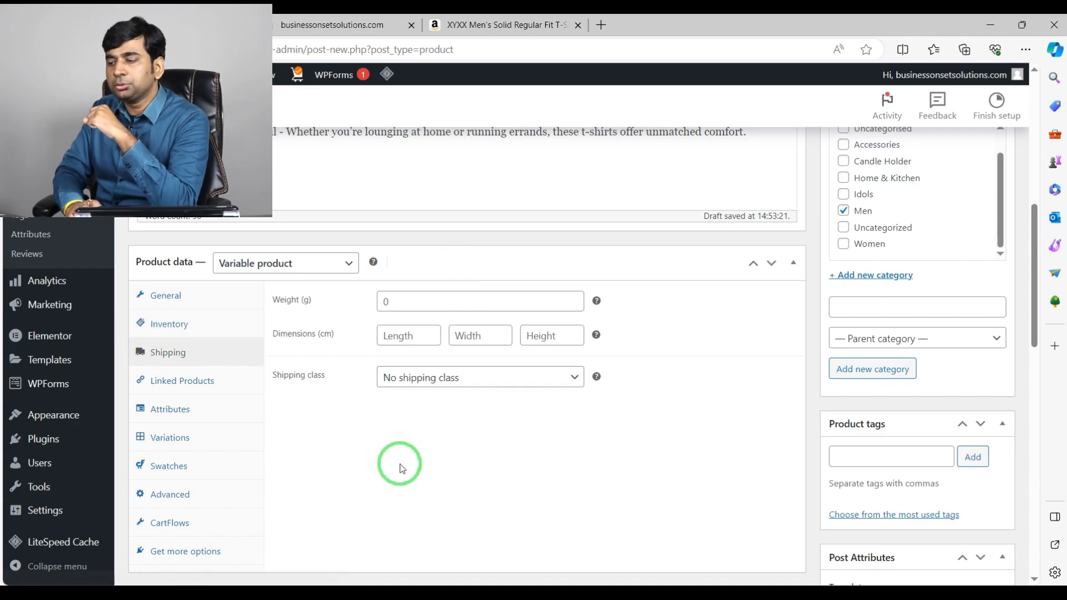
{"action": "scroll", "coordinate": [402, 469], "scroll_direction": "up", "scroll_amount": 5}
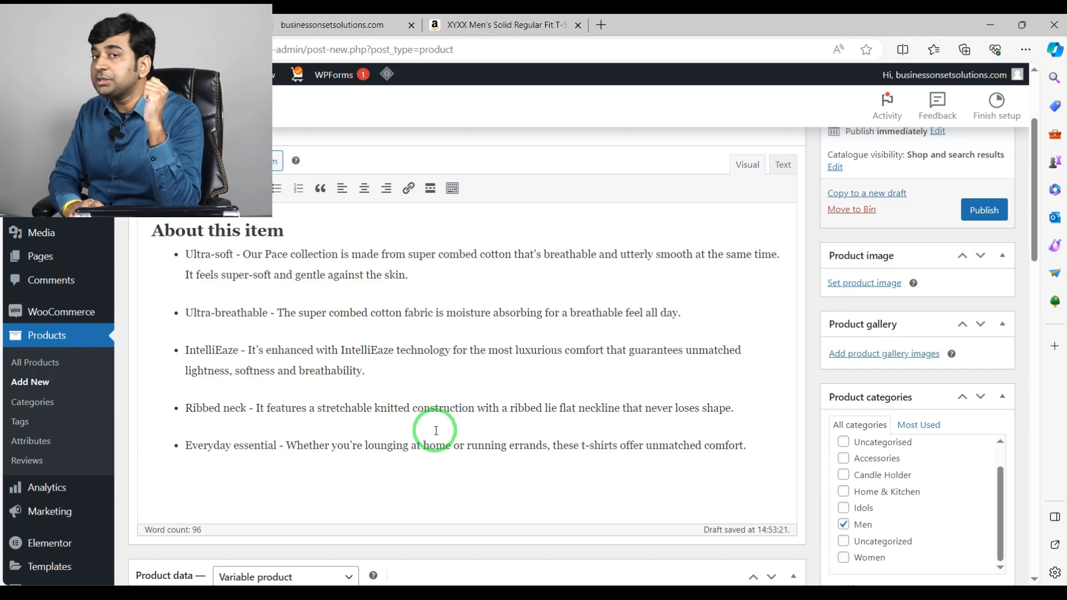
{"action": "scroll", "coordinate": [436, 431], "scroll_direction": "down", "scroll_amount": 4}
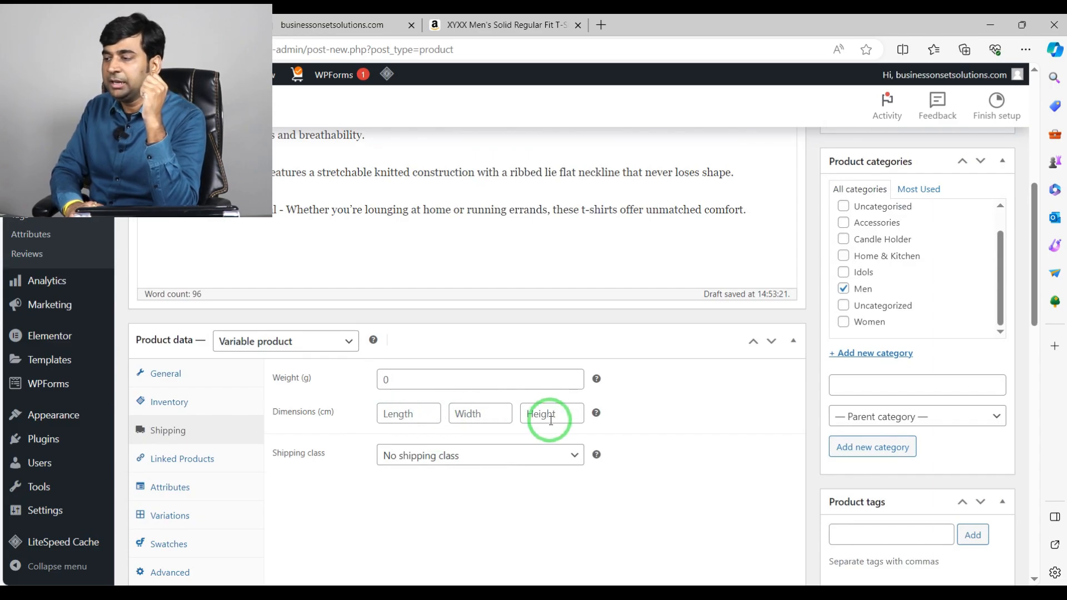
{"action": "left_click", "coordinate": [489, 24]}
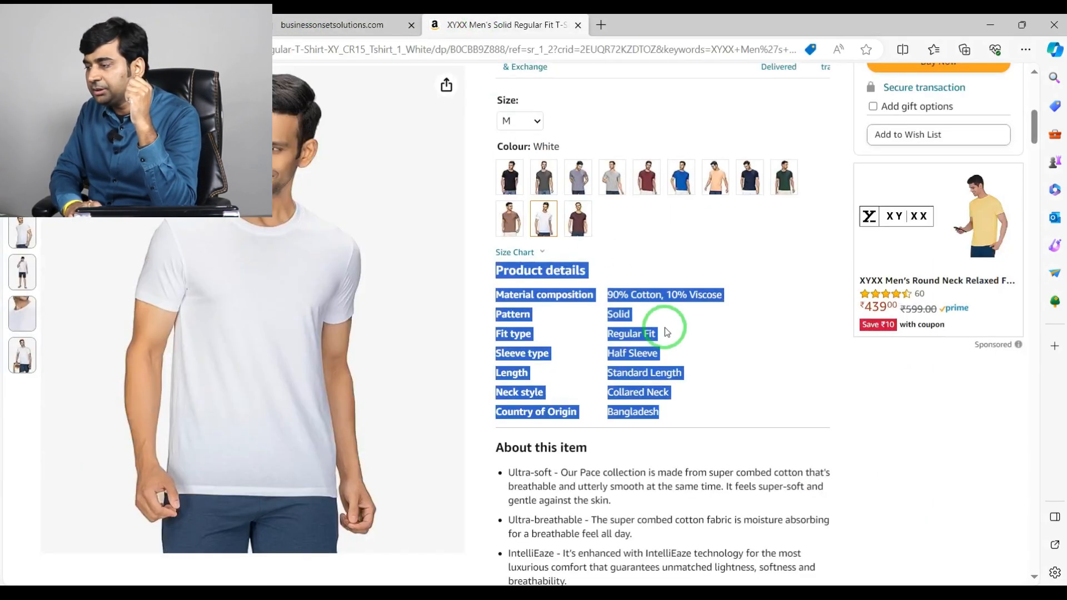
{"action": "scroll", "coordinate": [683, 333], "scroll_direction": "down", "scroll_amount": 4}
{"action": "left_click", "coordinate": [753, 211]}
{"action": "scroll", "coordinate": [750, 231], "scroll_direction": "down", "scroll_amount": 10}
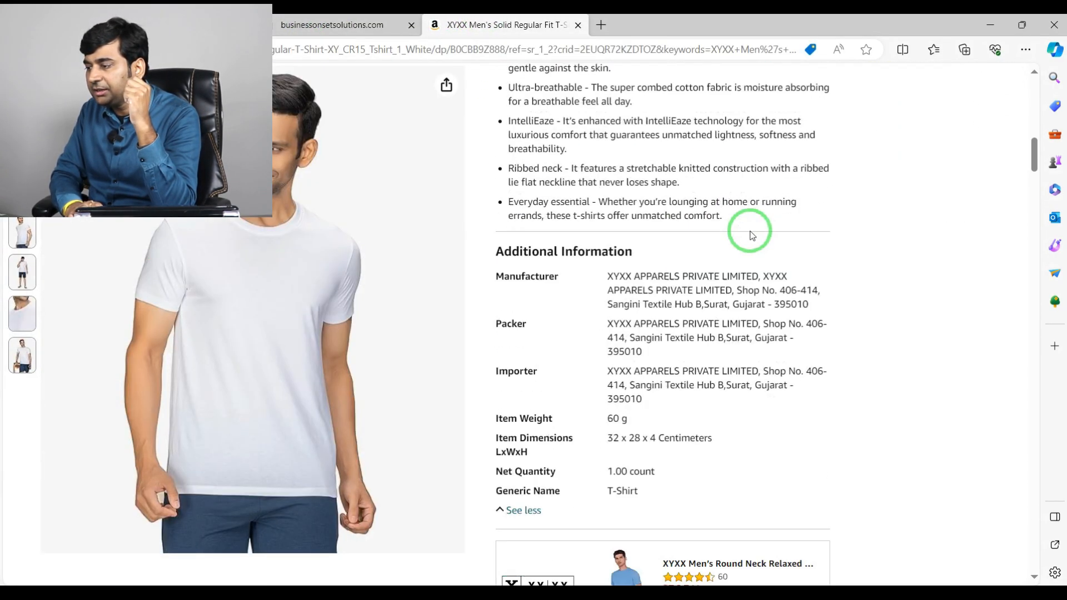
{"action": "scroll", "coordinate": [751, 236], "scroll_direction": "up", "scroll_amount": 3}
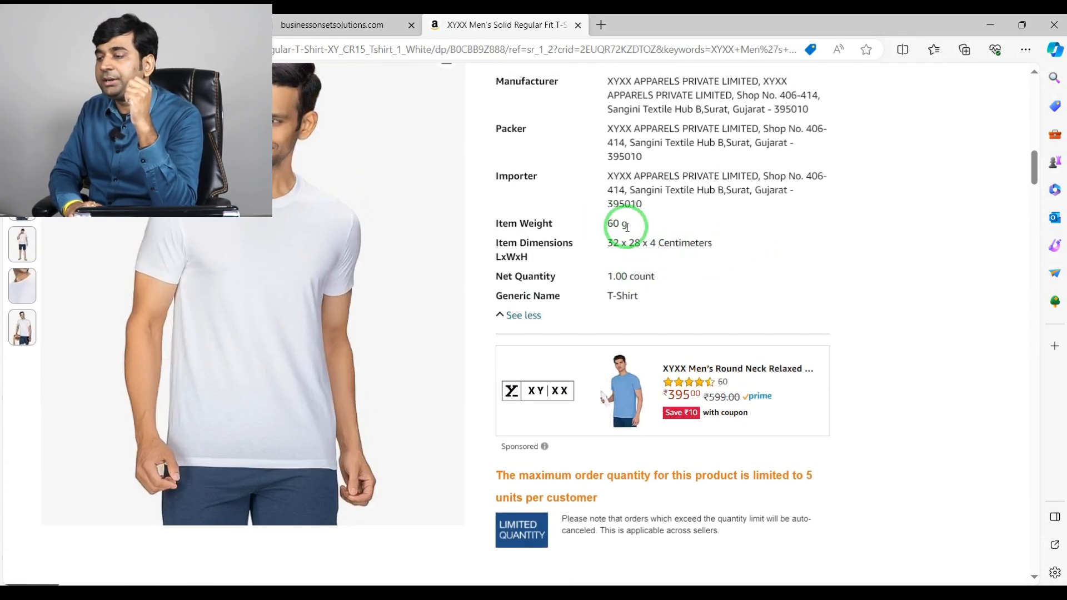
Return to the WooCommerce product form and set the shipping weight to 180 g
{"action": "left_click", "coordinate": [345, 24]}
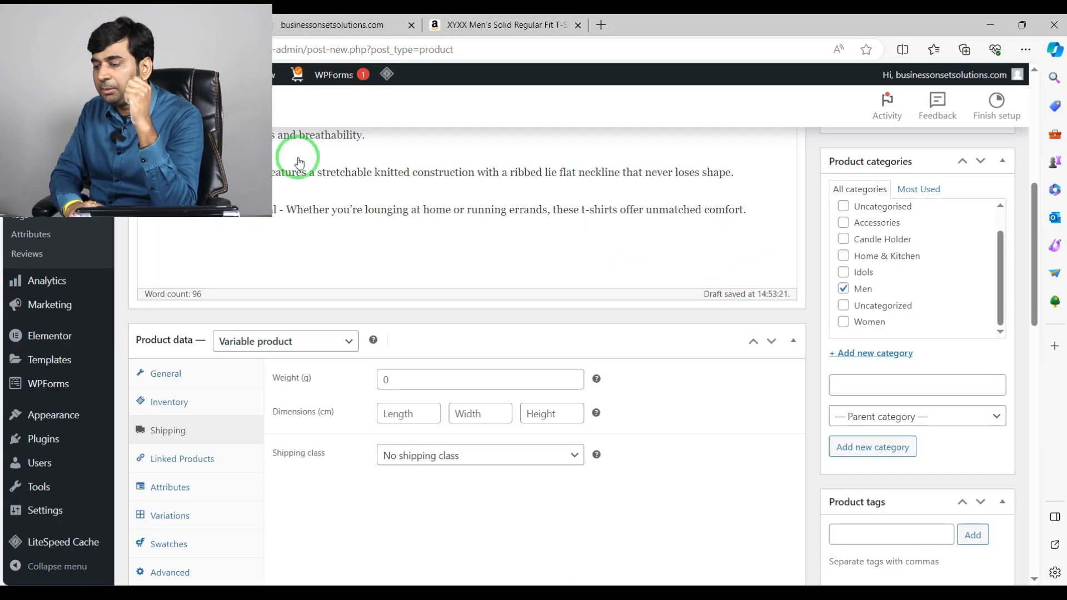
{"action": "left_click", "coordinate": [411, 380]}
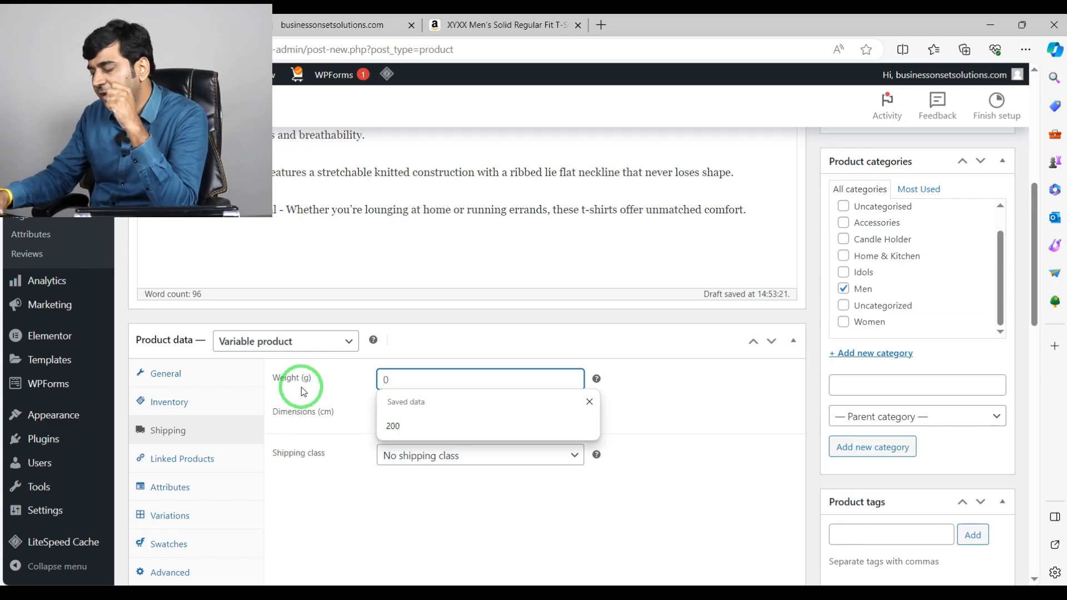
{"action": "type", "text": "180"}
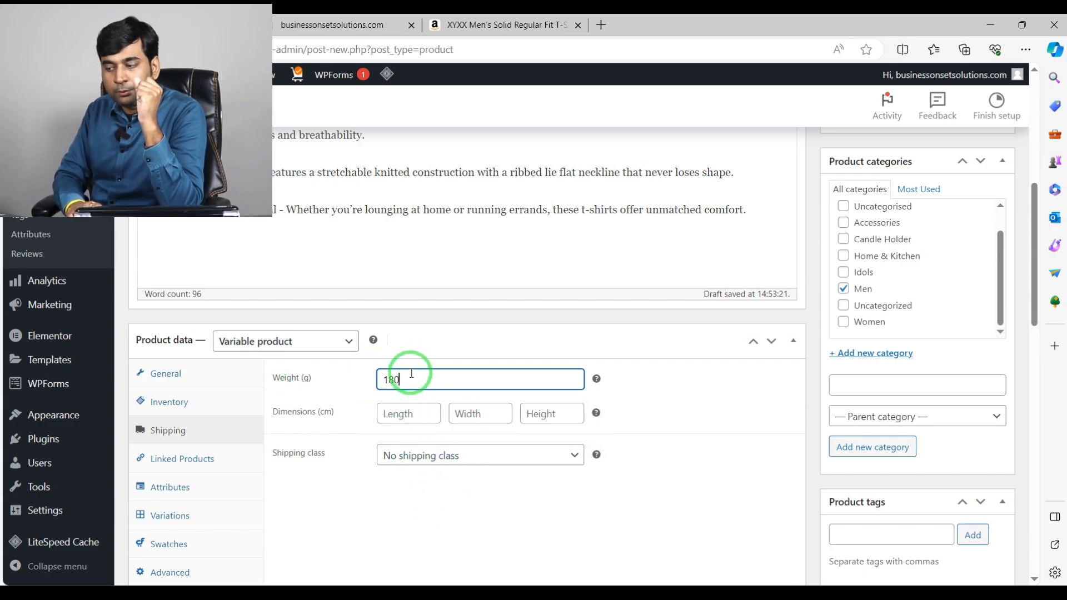
{"action": "scroll", "coordinate": [411, 373], "scroll_direction": "down", "scroll_amount": 1}
{"action": "scroll", "coordinate": [350, 388], "scroll_direction": "down", "scroll_amount": 3}
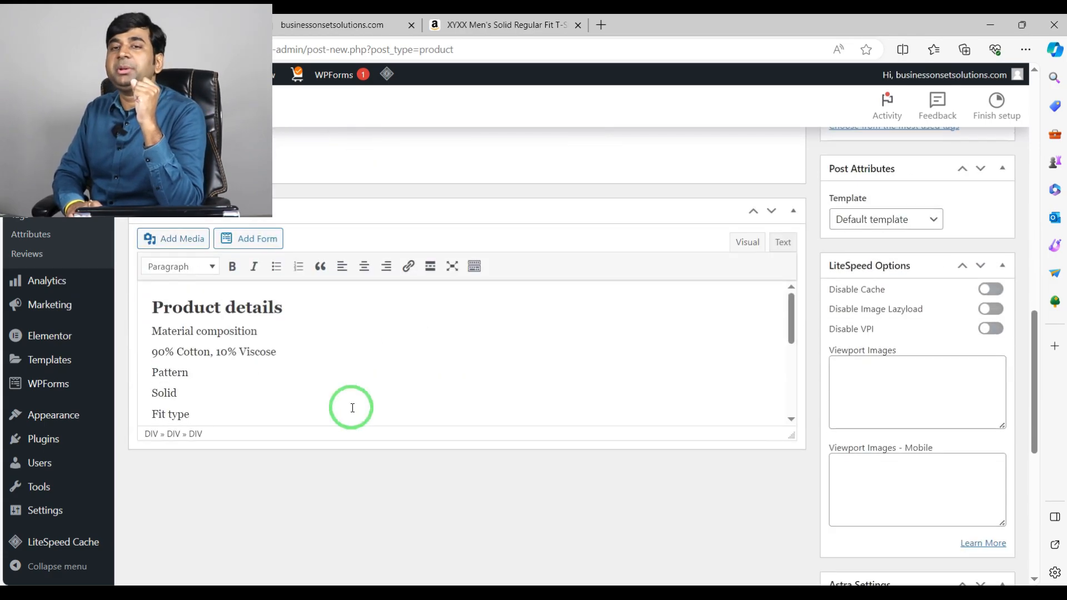
{"action": "scroll", "coordinate": [333, 394], "scroll_direction": "up", "scroll_amount": 10}
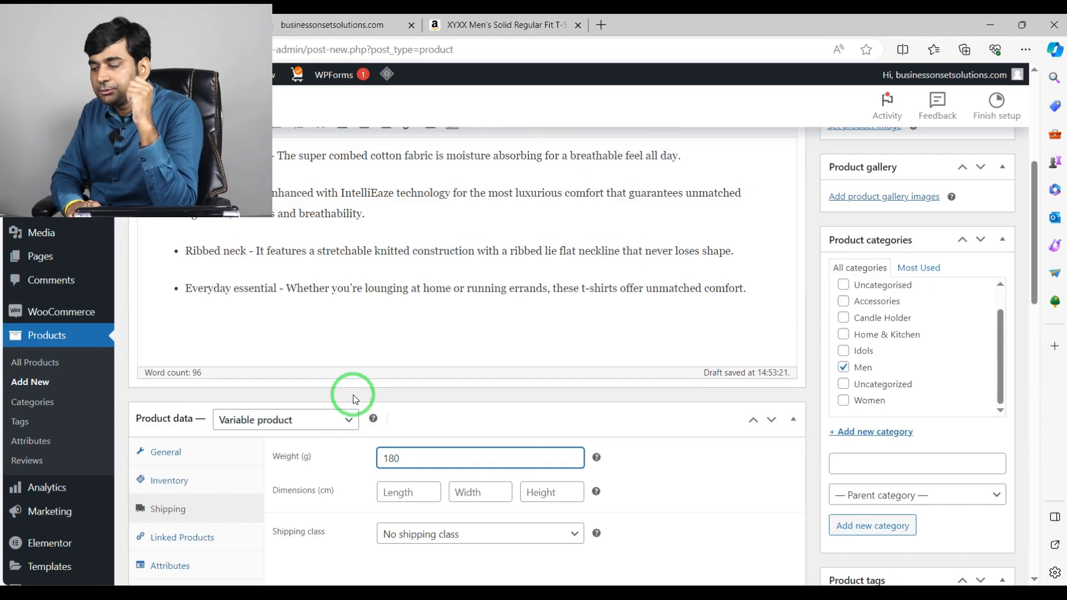
Check the item dimensions on the Amazon T-shirt page again and return to the WooCommerce product form
{"action": "left_click", "coordinate": [528, 24]}
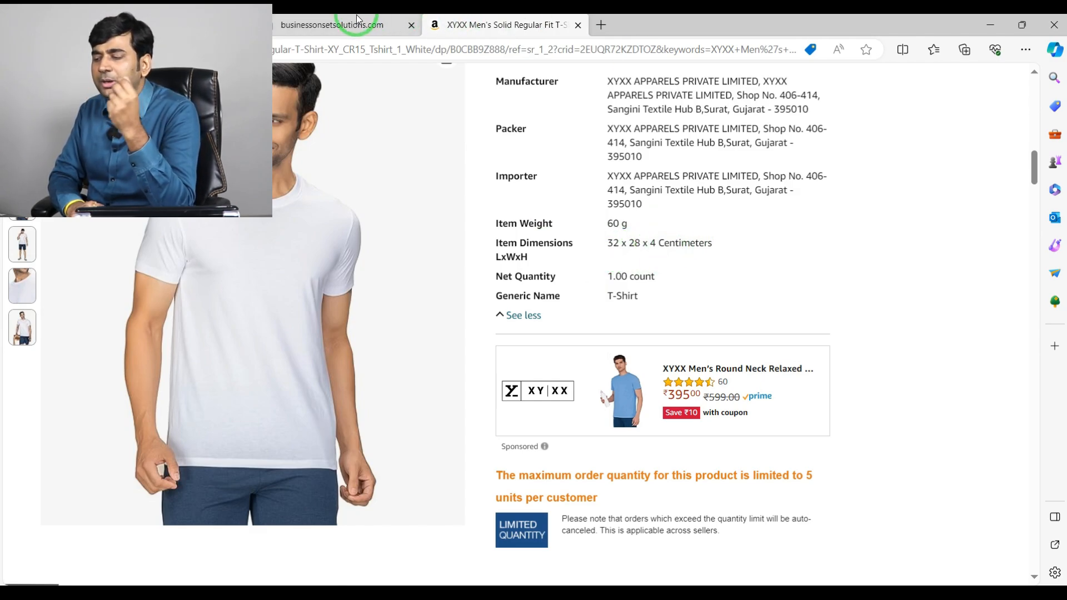
{"action": "mouse_move", "coordinate": [357, 19]}
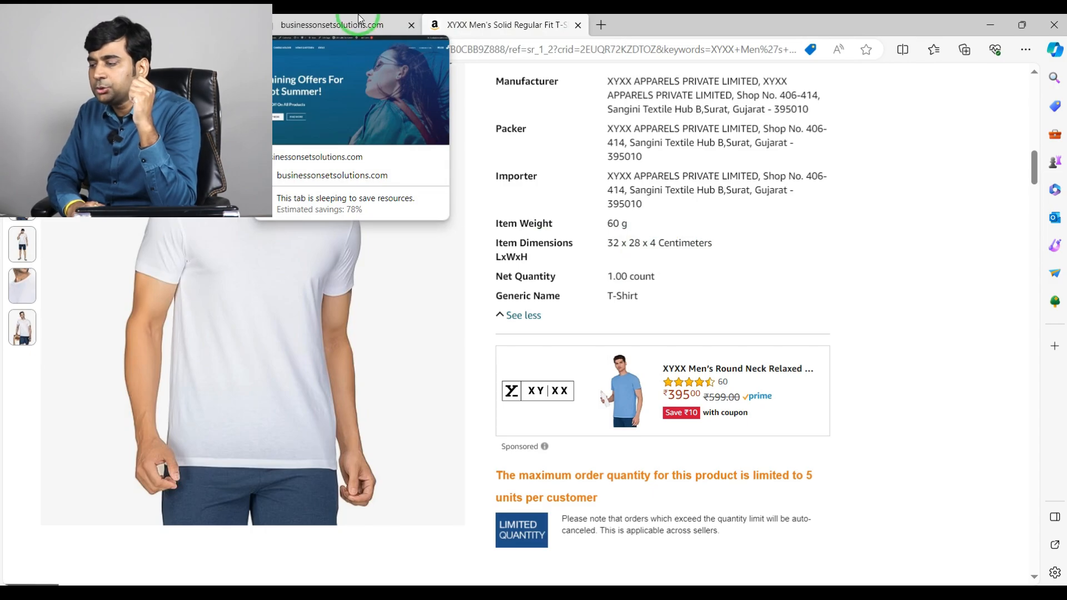
{"action": "left_click", "coordinate": [344, 18]}
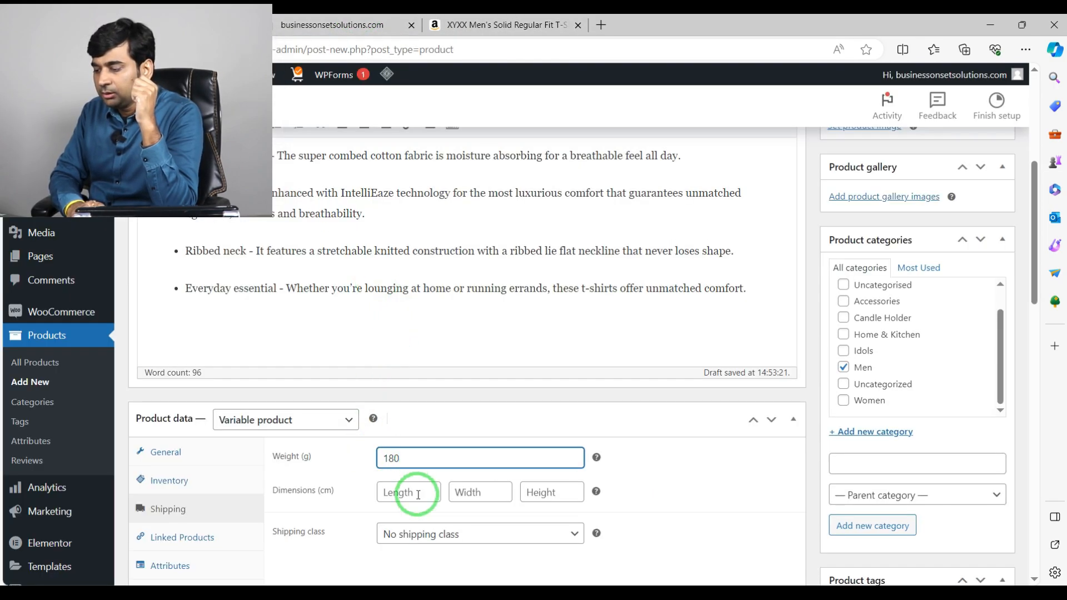
Set the product's shipping dimensions to 32 cm length, 29 cm width and 5 cm height, keeping No shipping class
{"action": "left_click", "coordinate": [412, 494]}
{"action": "type", "text": "32"}
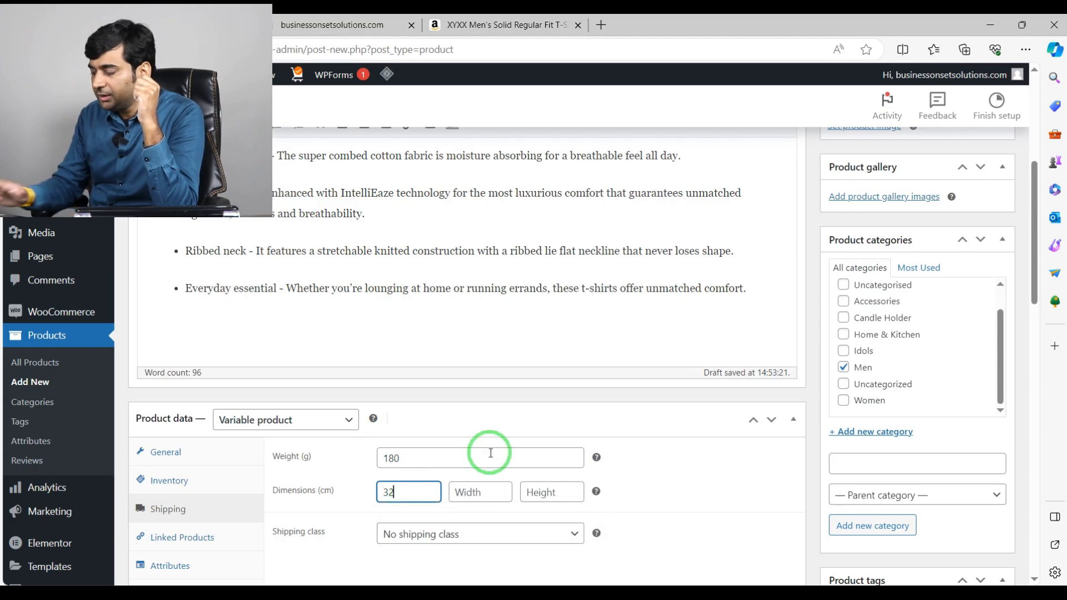
{"action": "left_click", "coordinate": [479, 492]}
{"action": "type", "text": "29"}
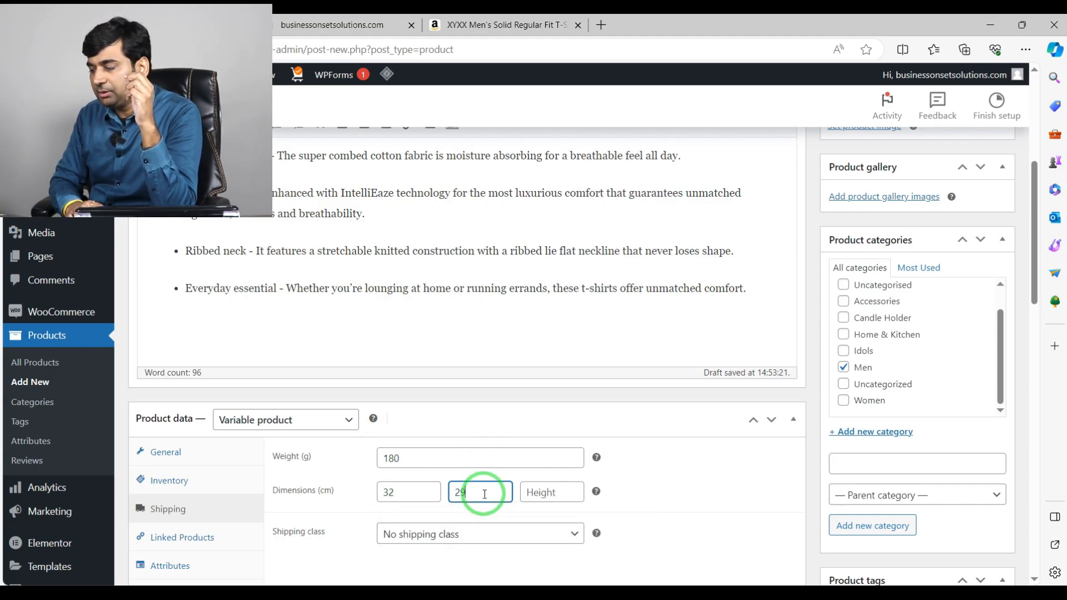
{"action": "left_click", "coordinate": [557, 491]}
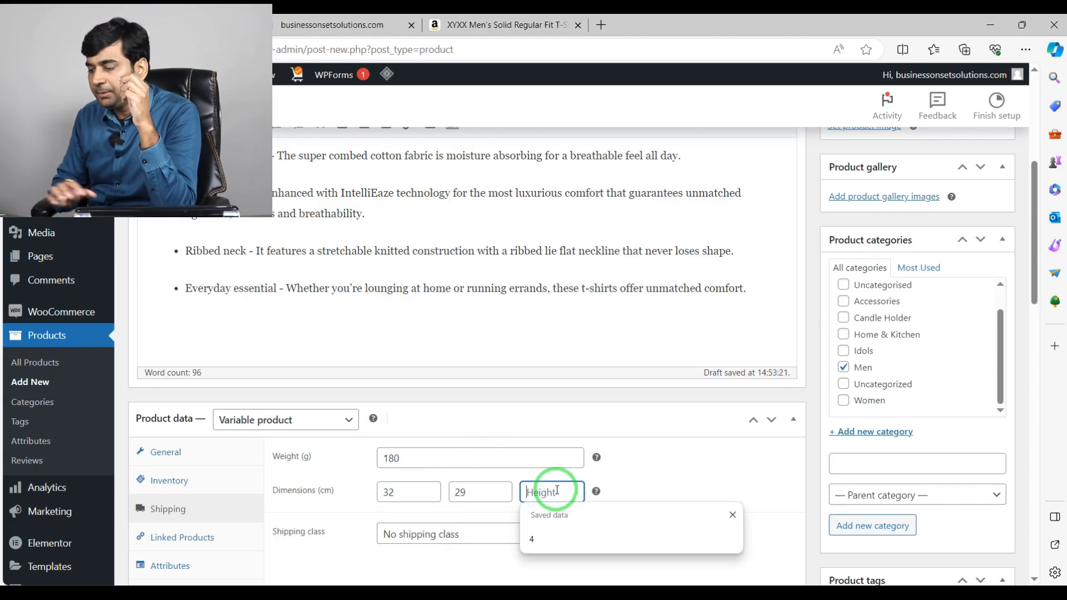
{"action": "type", "text": "5"}
{"action": "scroll", "coordinate": [571, 417], "scroll_direction": "down", "scroll_amount": 3}
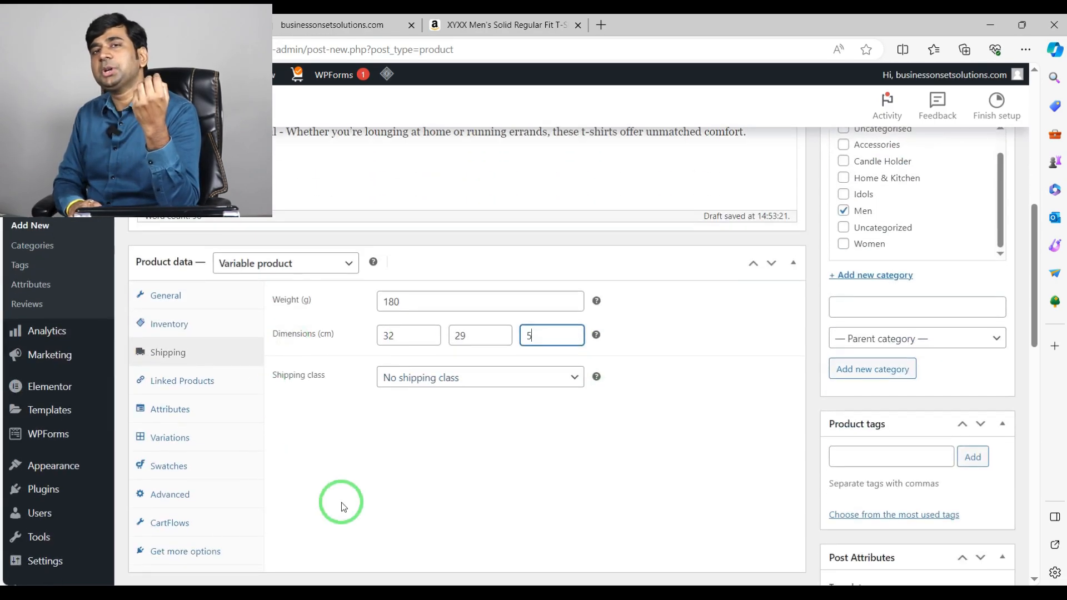
{"action": "left_click", "coordinate": [515, 375]}
{"action": "left_click", "coordinate": [566, 466]}
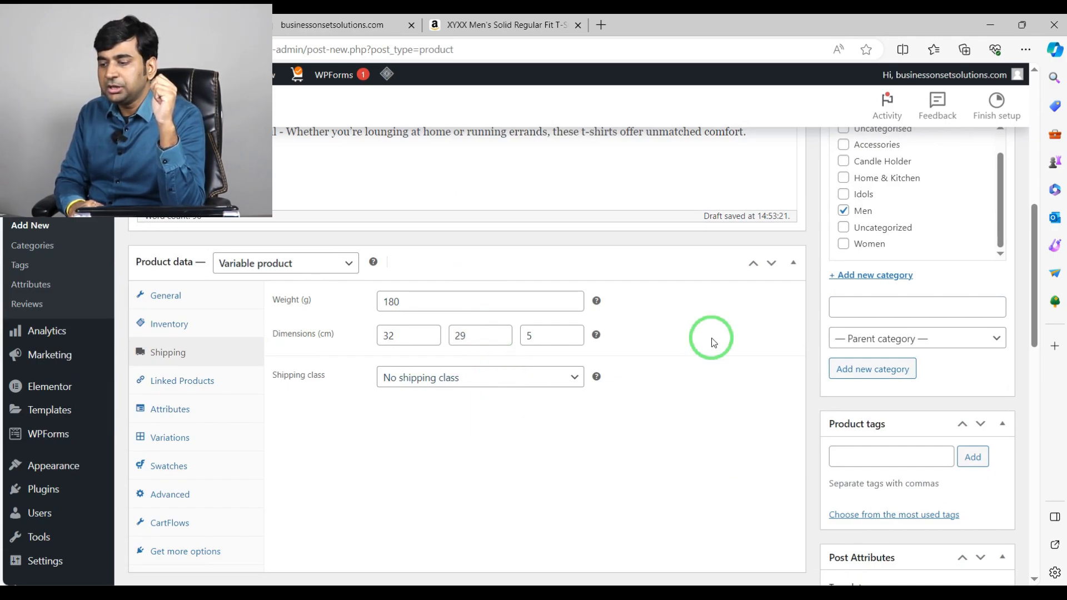
Open the linked products data, search upsells for "can" and add the Set of 6 Votive Glass Tealight Candle Holders
{"action": "left_click", "coordinate": [199, 383]}
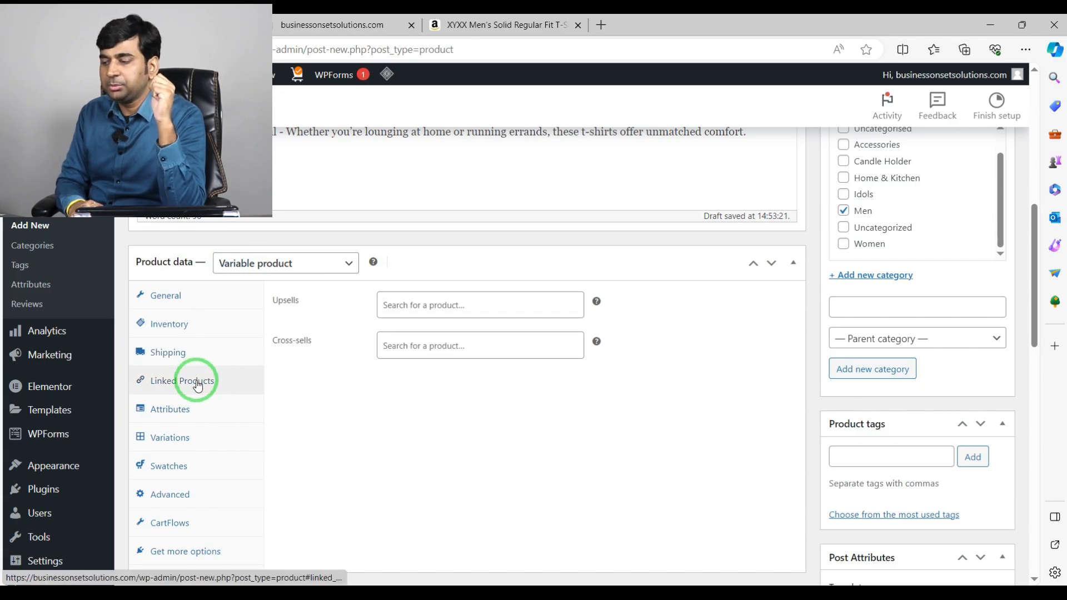
{"action": "left_click", "coordinate": [408, 300]}
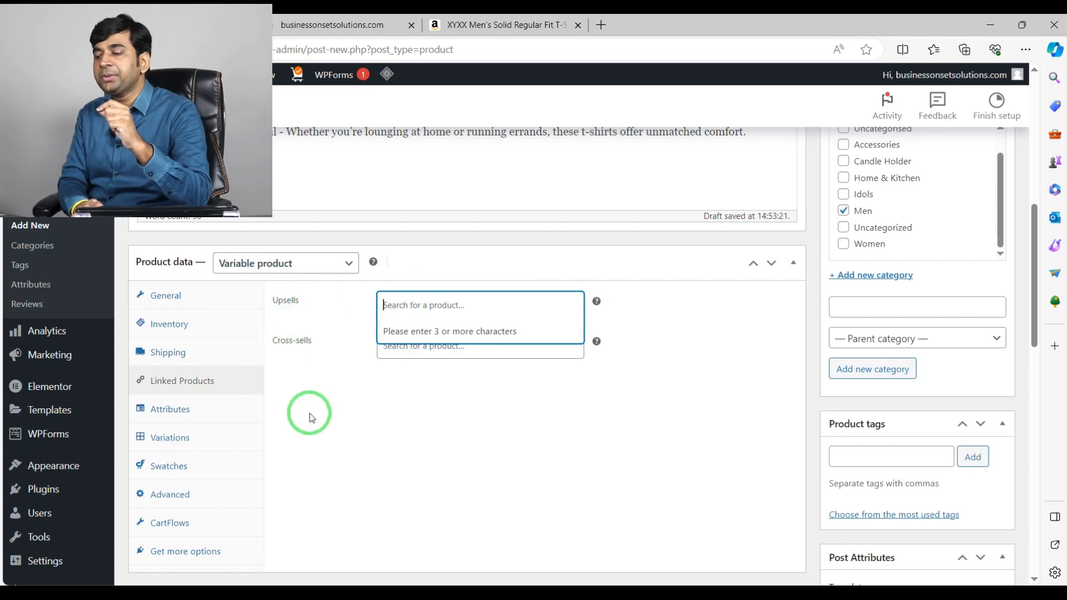
{"action": "scroll", "coordinate": [309, 417], "scroll_direction": "up", "scroll_amount": 10}
{"action": "scroll", "coordinate": [391, 461], "scroll_direction": "down", "scroll_amount": 10}
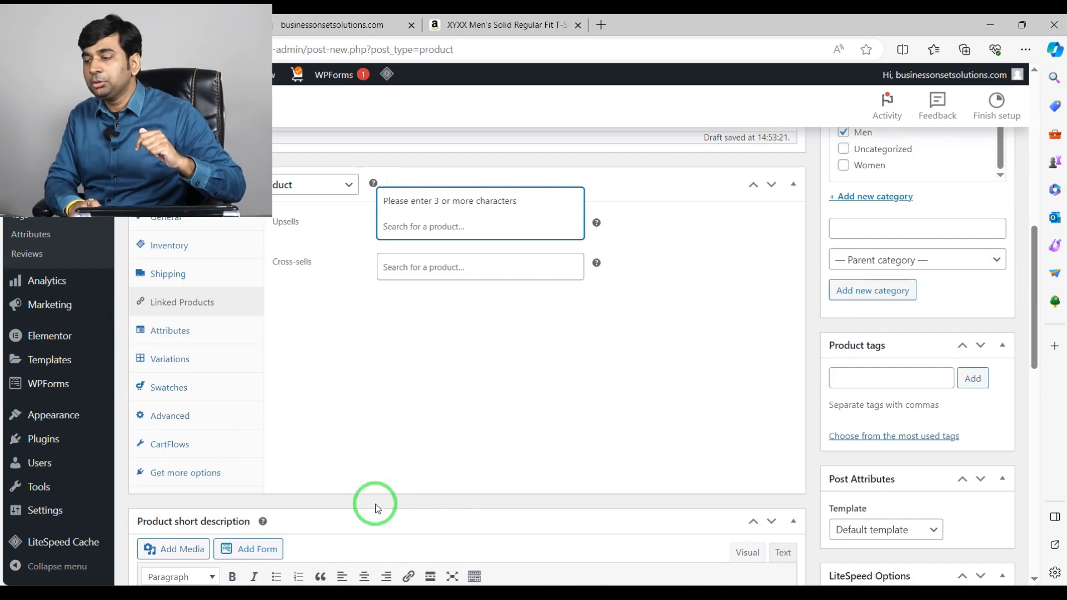
{"action": "scroll", "coordinate": [376, 507], "scroll_direction": "up", "scroll_amount": 4}
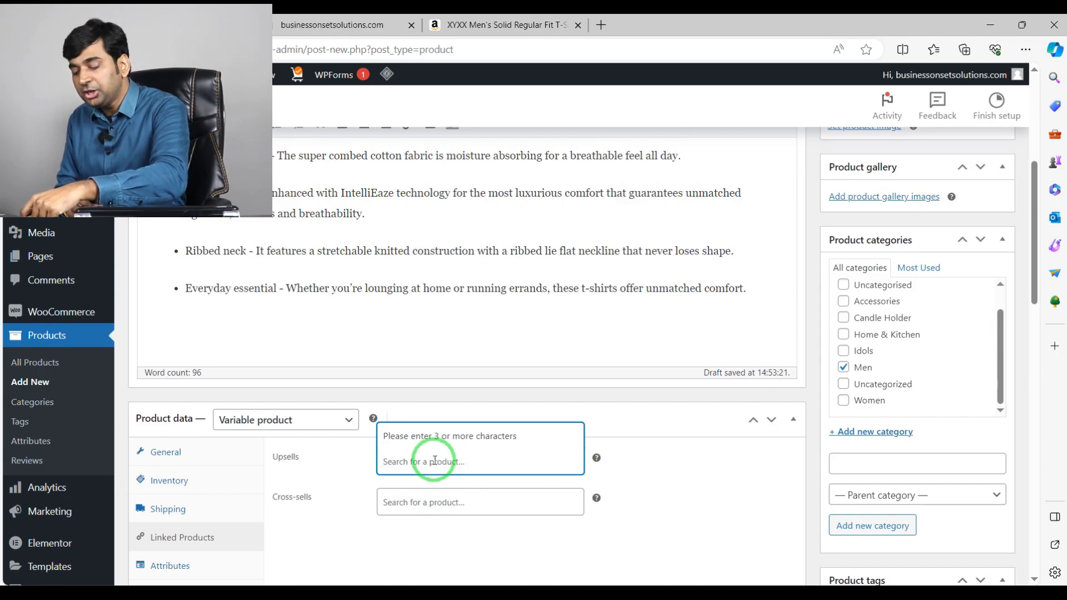
{"action": "type", "text": "can"}
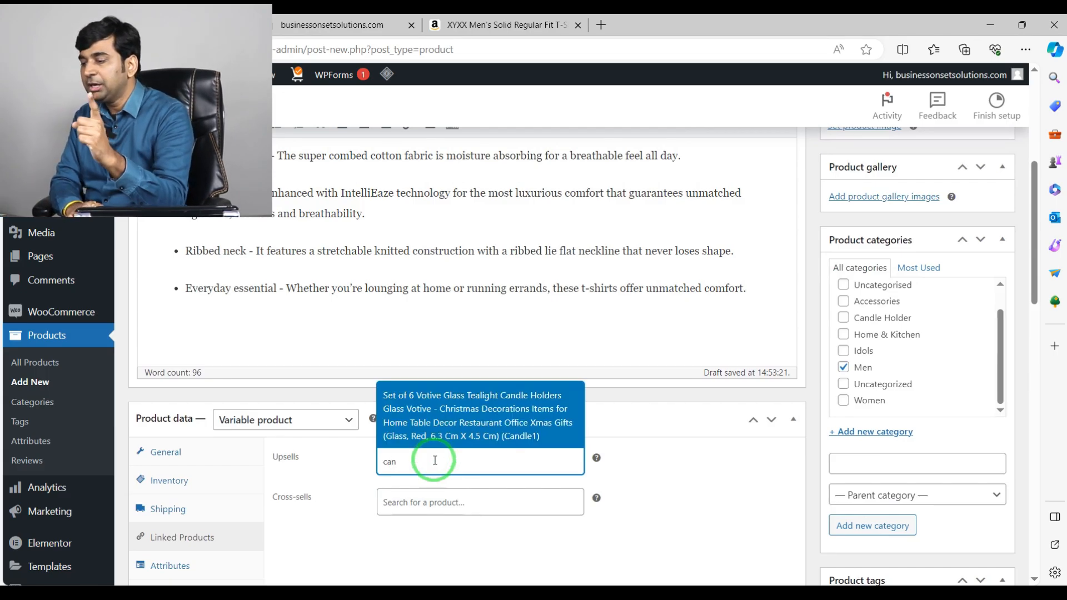
{"action": "left_click", "coordinate": [481, 400]}
{"action": "scroll", "coordinate": [482, 401], "scroll_direction": "down", "scroll_amount": 3}
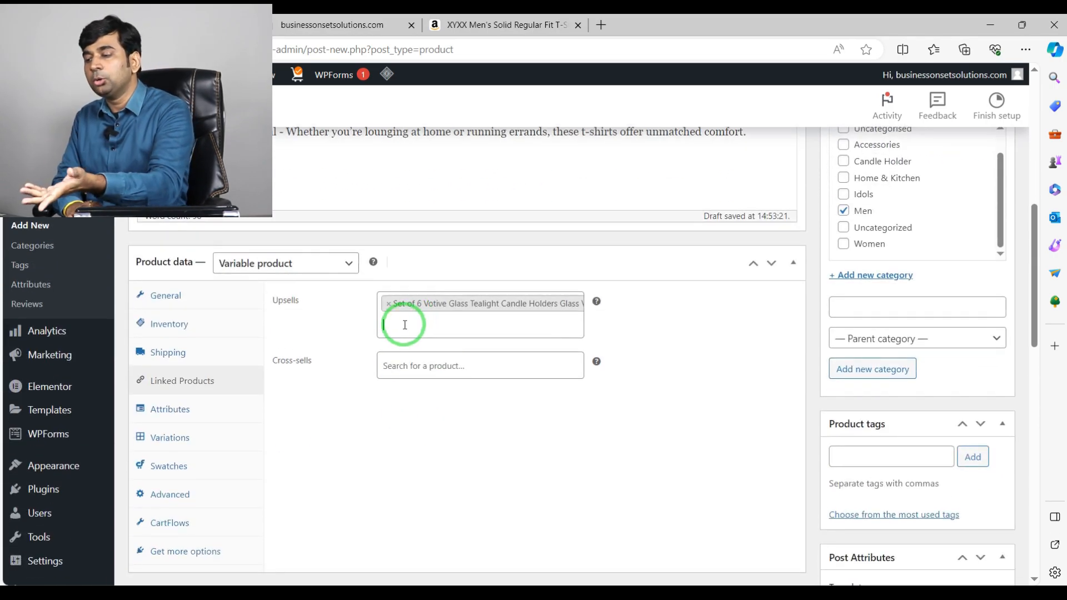
{"action": "left_click", "coordinate": [404, 325]}
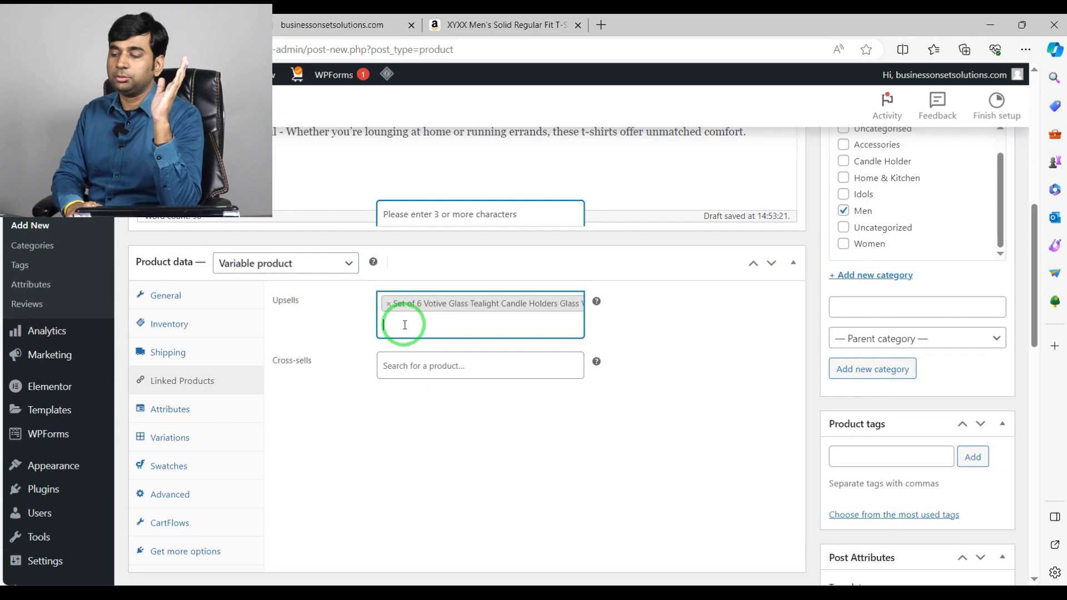
Search cross-sells for "candle" and add the Set of 6 Votive Glass Tealight Candle Holders product
{"action": "left_click", "coordinate": [434, 367]}
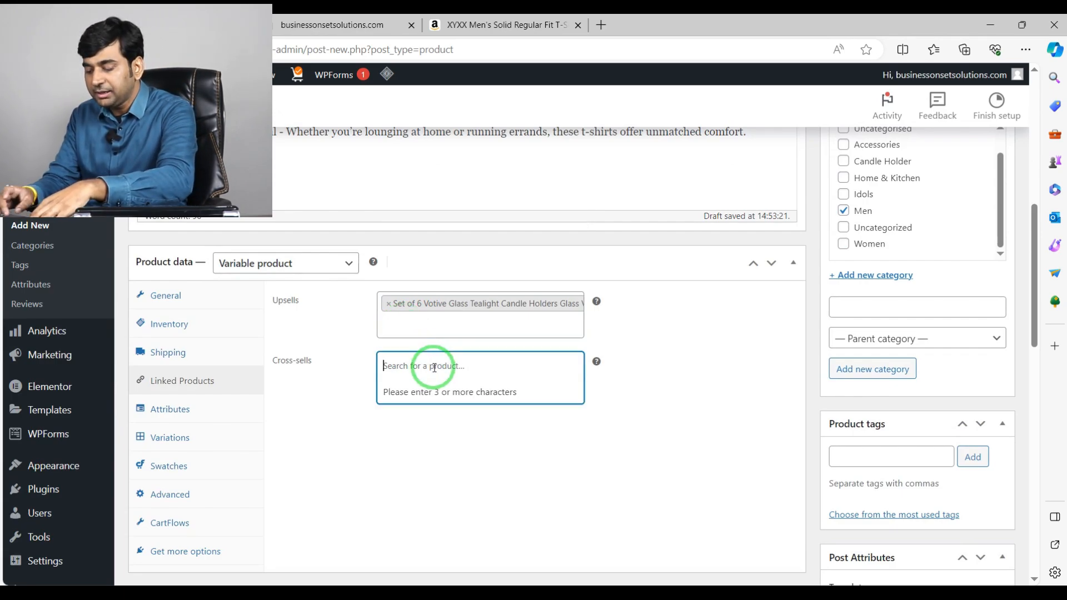
{"action": "type", "text": "candle"}
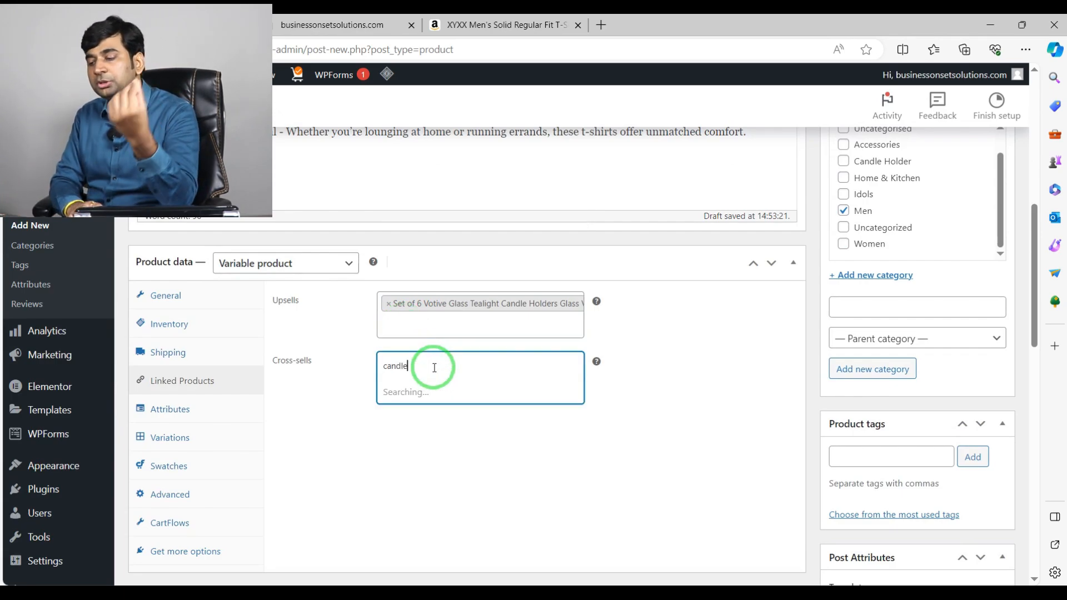
{"action": "left_click", "coordinate": [444, 433]}
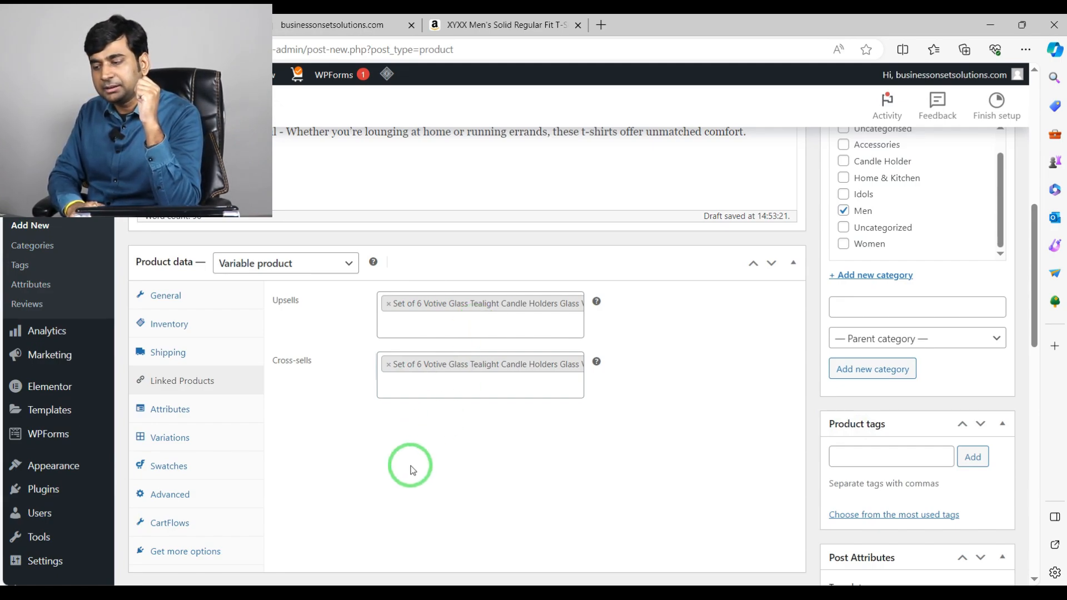
Examine the existing attributes available for the product and its variations data, returning to the attributes data
{"action": "scroll", "coordinate": [231, 288], "scroll_direction": "down", "scroll_amount": 1}
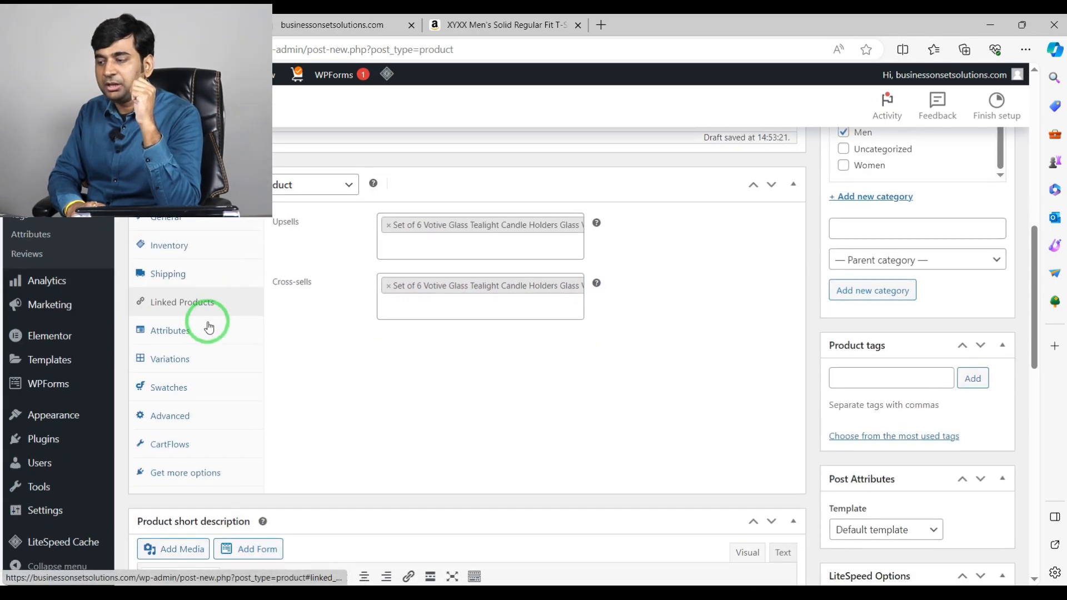
{"action": "left_click", "coordinate": [176, 335]}
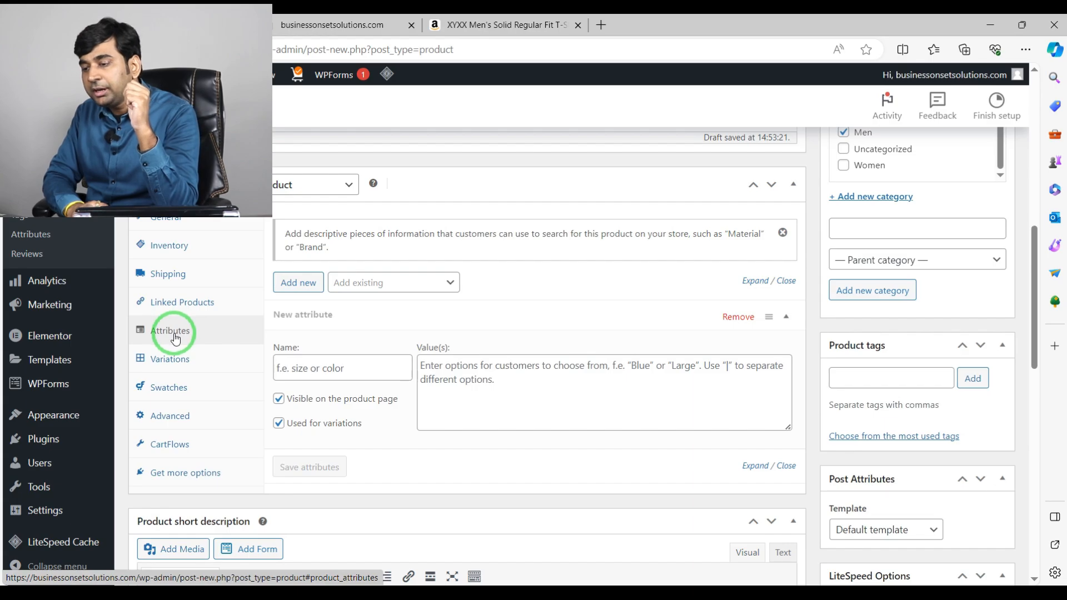
{"action": "left_click", "coordinate": [33, 242]}
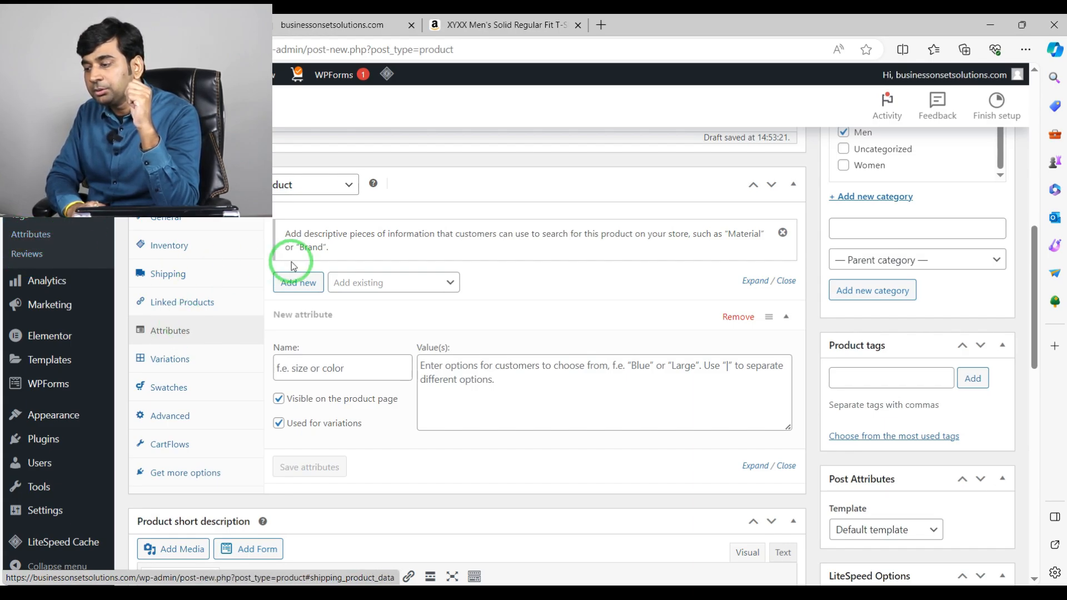
{"action": "left_click", "coordinate": [443, 287]}
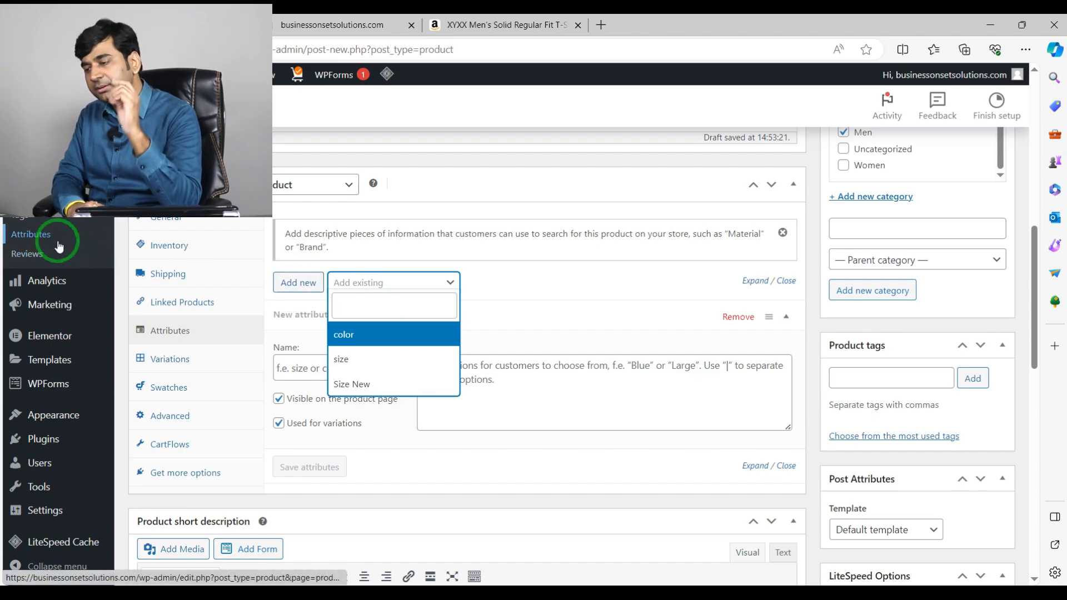
{"action": "left_click", "coordinate": [576, 285]}
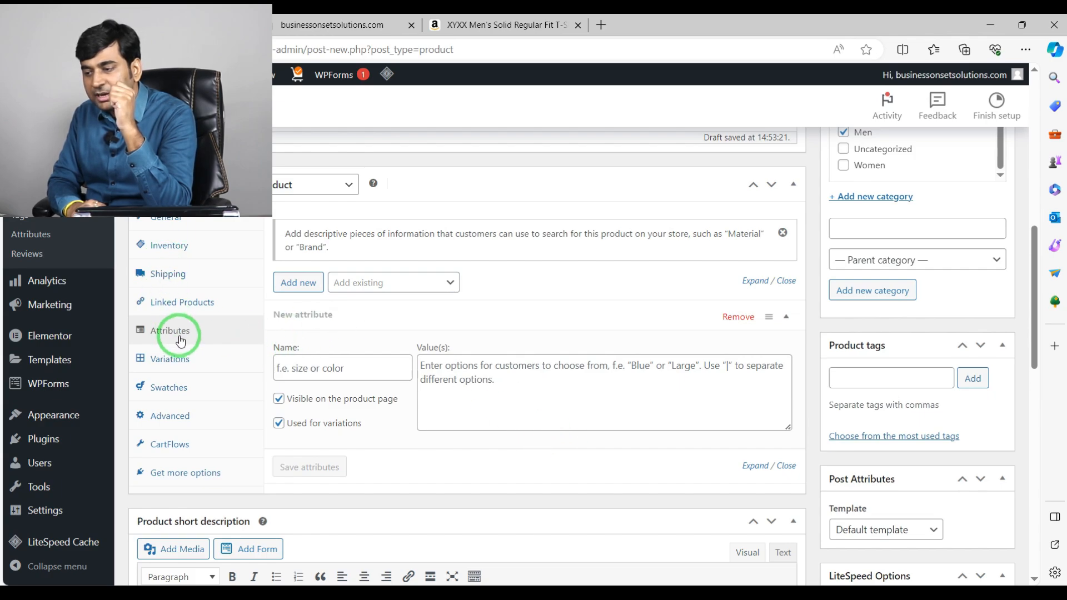
{"action": "left_click", "coordinate": [168, 360]}
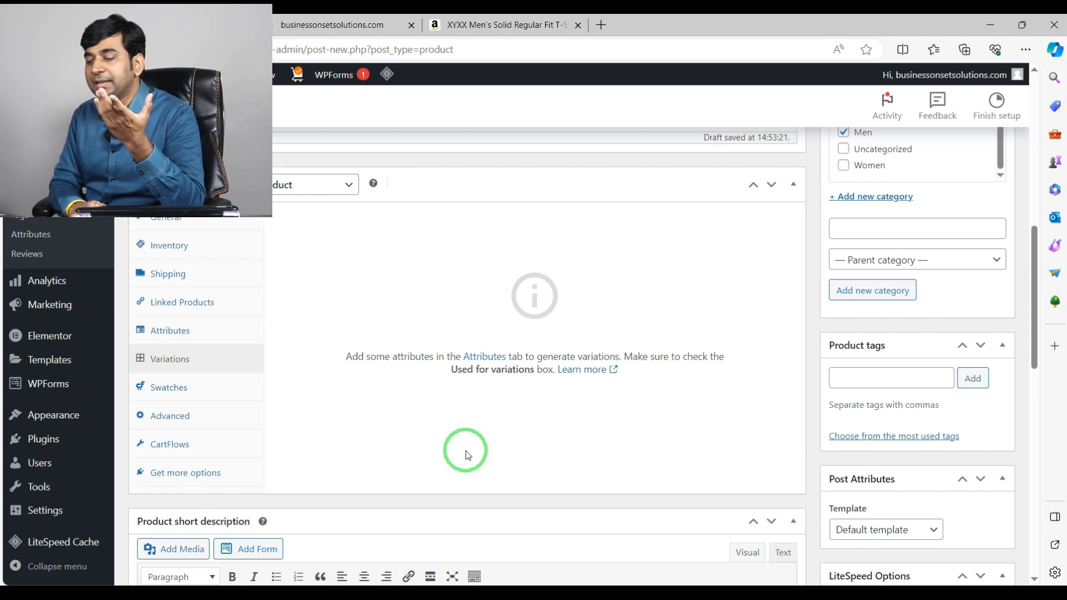
{"action": "left_click", "coordinate": [169, 331]}
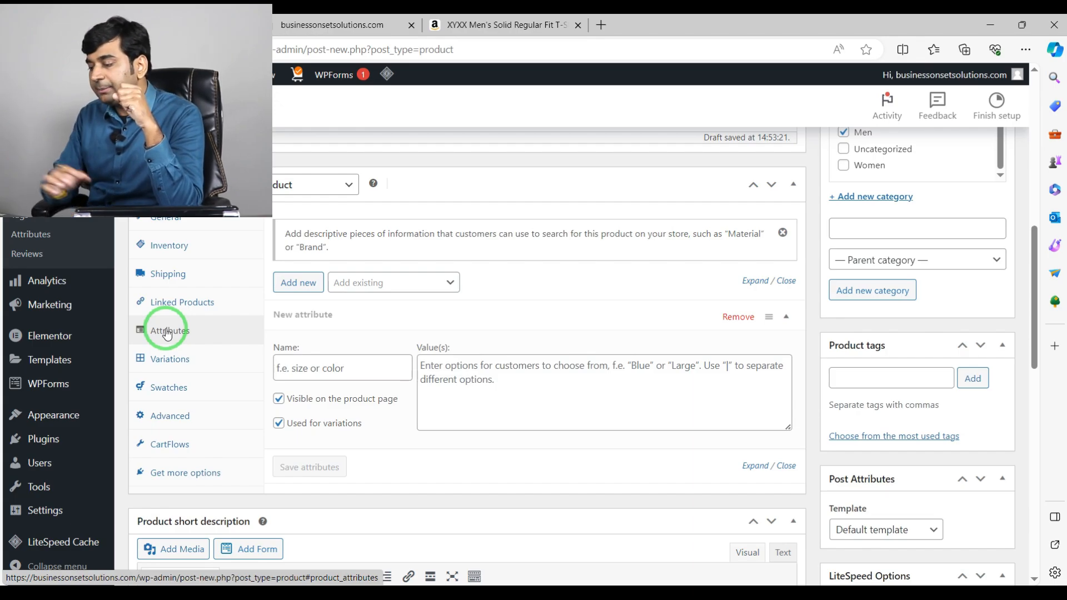
Check the T-shirt image files in the Part 6 Ecommerce Website Making Series Hostinger folder and return to the product form
{"action": "scroll", "coordinate": [115, 298], "scroll_direction": "up", "scroll_amount": 3}
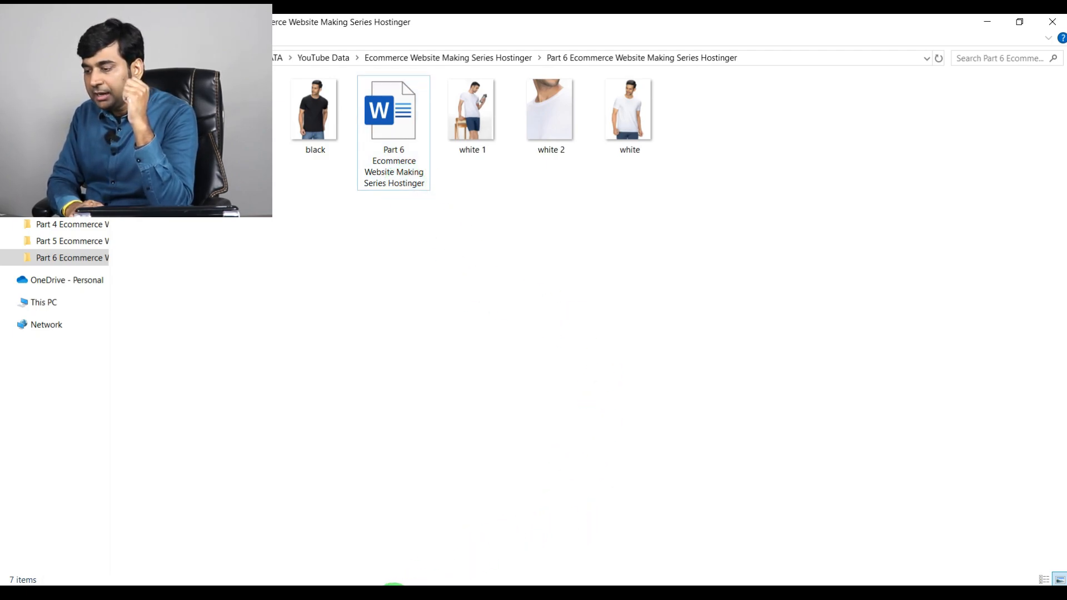
{"action": "left_click", "coordinate": [393, 599]}
{"action": "scroll", "coordinate": [417, 398], "scroll_direction": "down", "scroll_amount": 1}
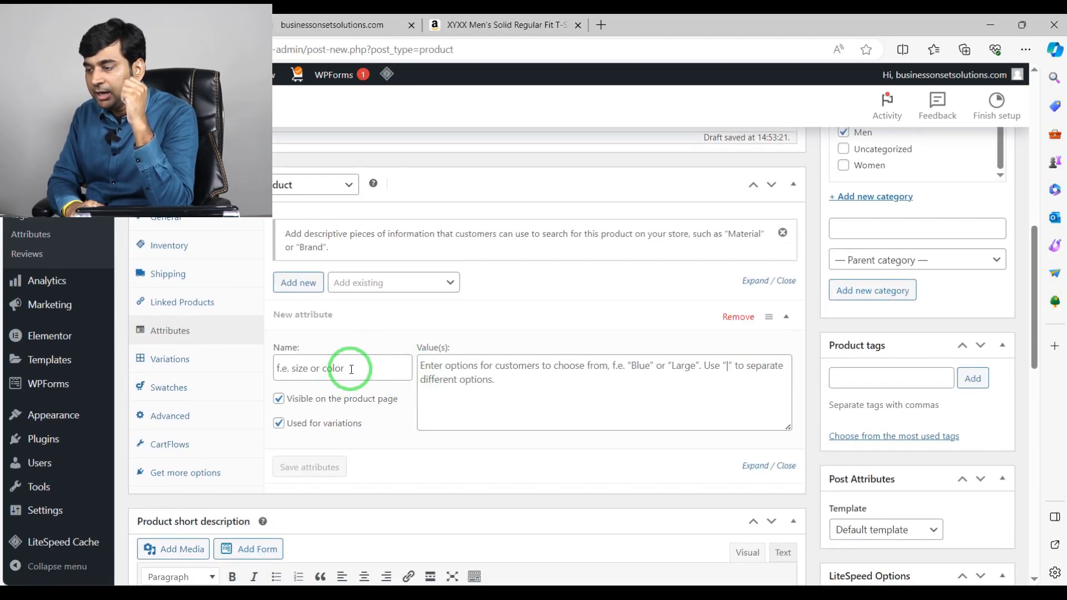
Add the existing color attribute to the product, leaving it visible on the product page and used for variations
{"action": "left_click", "coordinate": [399, 284]}
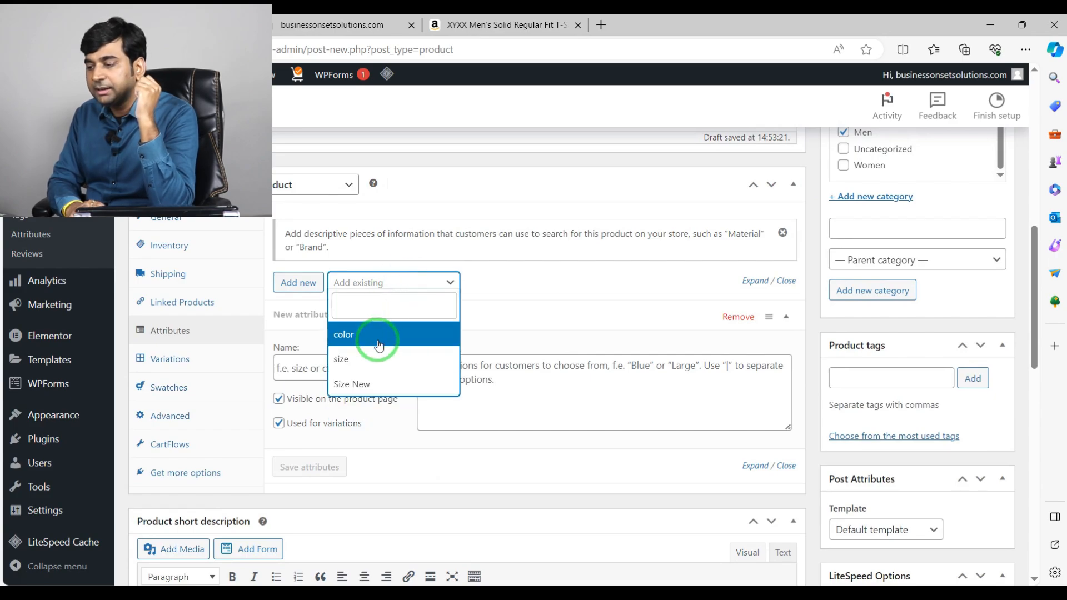
{"action": "left_click", "coordinate": [377, 341]}
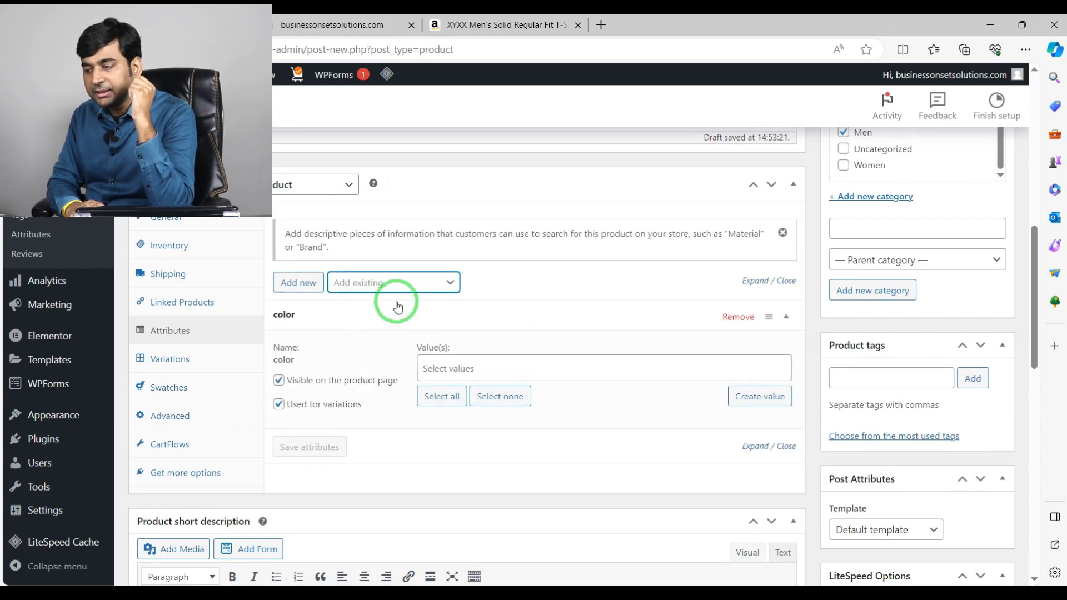
{"action": "scroll", "coordinate": [324, 365], "scroll_direction": "down", "scroll_amount": 1}
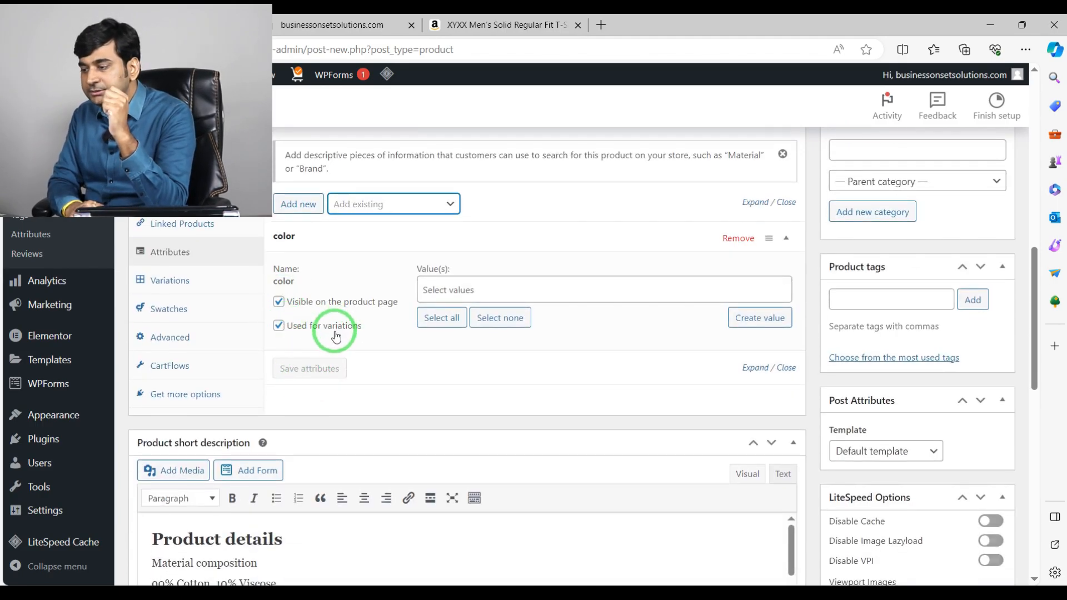
Look through the available color values and select White for the product's color attribute
{"action": "left_click", "coordinate": [474, 287]}
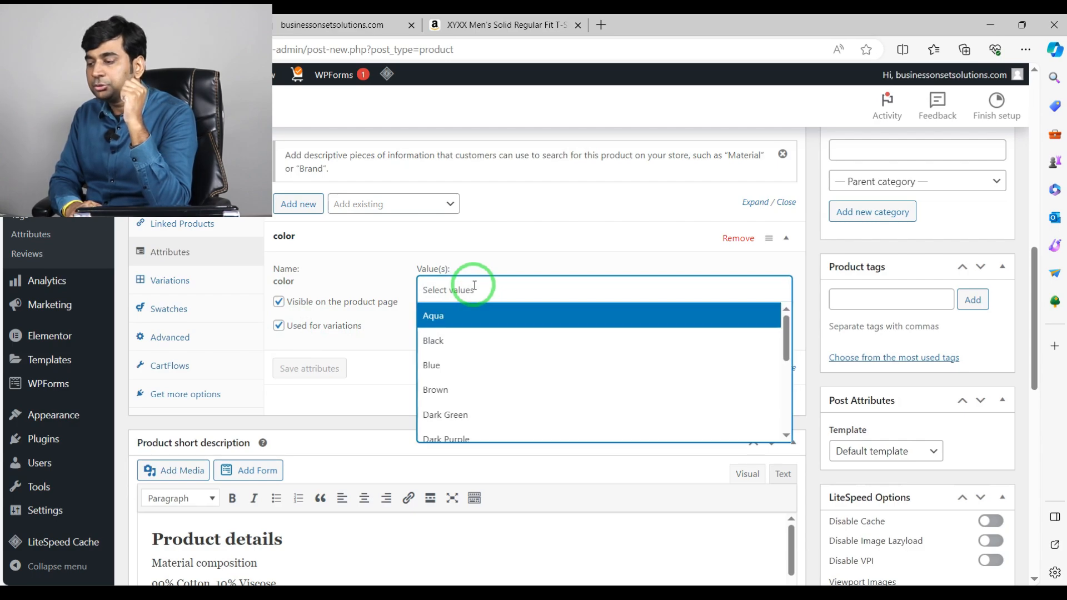
{"action": "scroll", "coordinate": [495, 325], "scroll_direction": "down", "scroll_amount": 2}
{"action": "scroll", "coordinate": [452, 357], "scroll_direction": "up", "scroll_amount": 1}
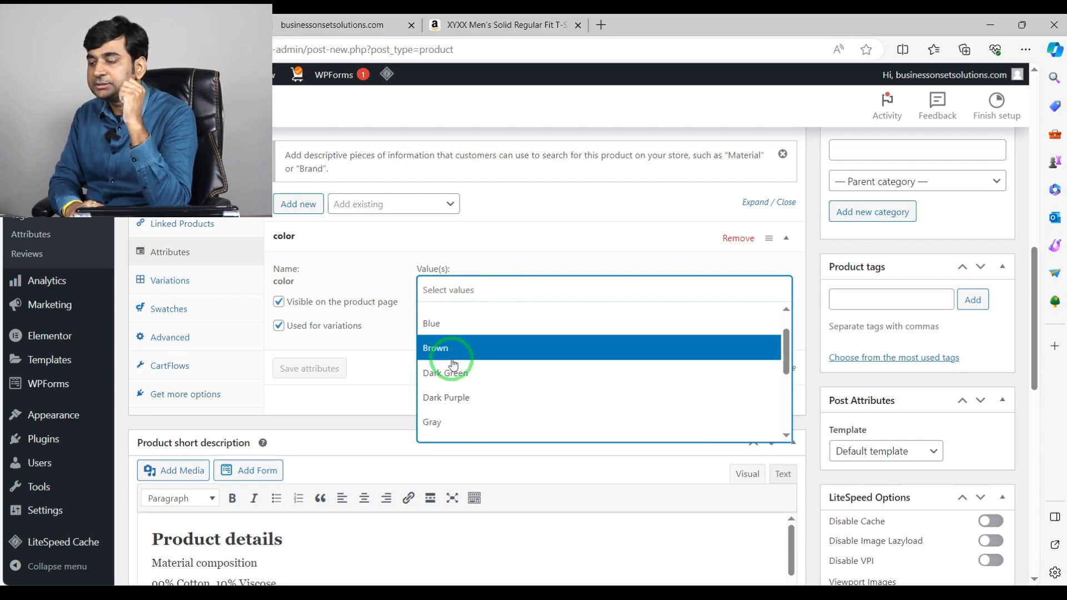
{"action": "left_click", "coordinate": [403, 393]}
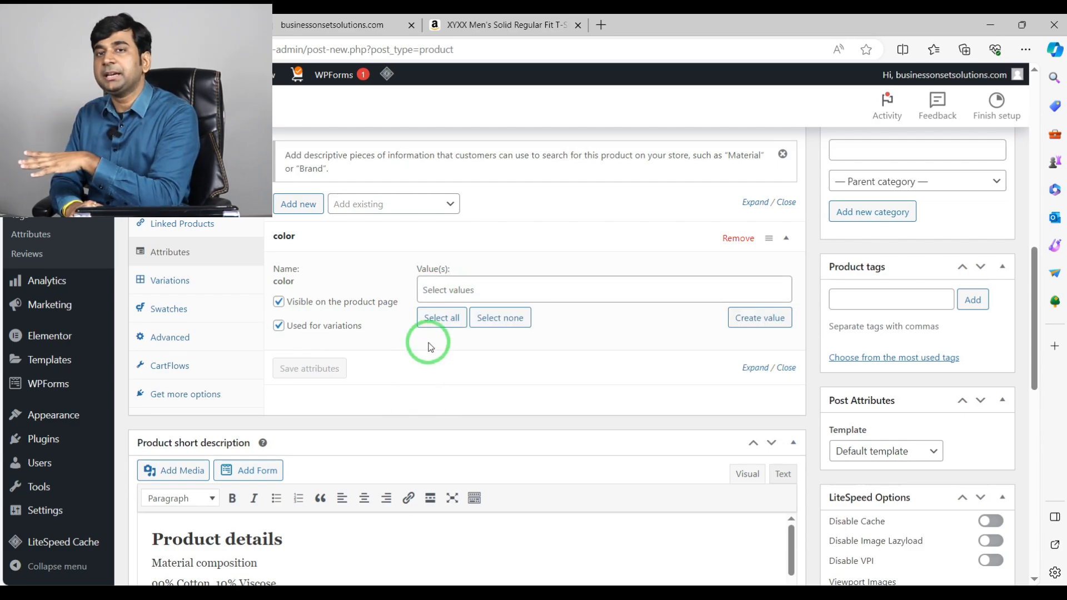
{"action": "left_click", "coordinate": [482, 290]}
{"action": "scroll", "coordinate": [492, 336], "scroll_direction": "up", "scroll_amount": 2}
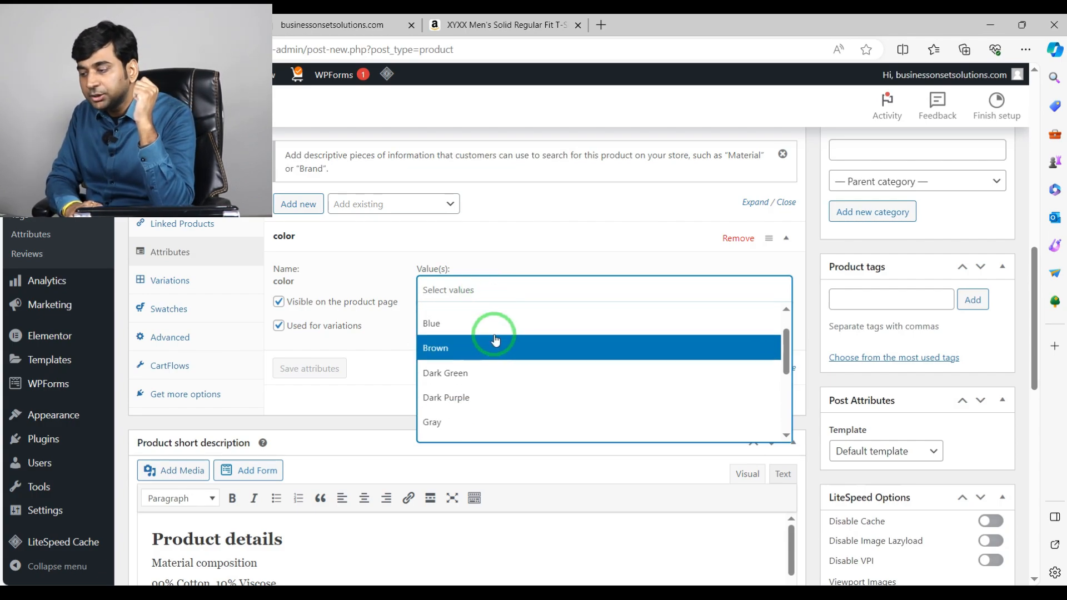
{"action": "scroll", "coordinate": [495, 340], "scroll_direction": "down", "scroll_amount": 2}
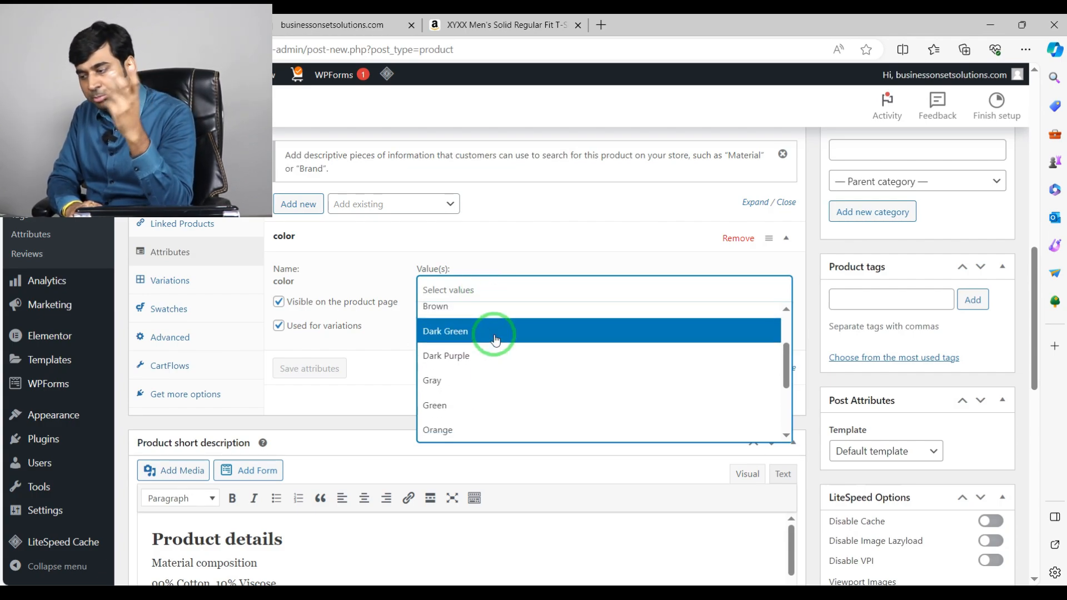
{"action": "scroll", "coordinate": [501, 377], "scroll_direction": "down", "scroll_amount": 3}
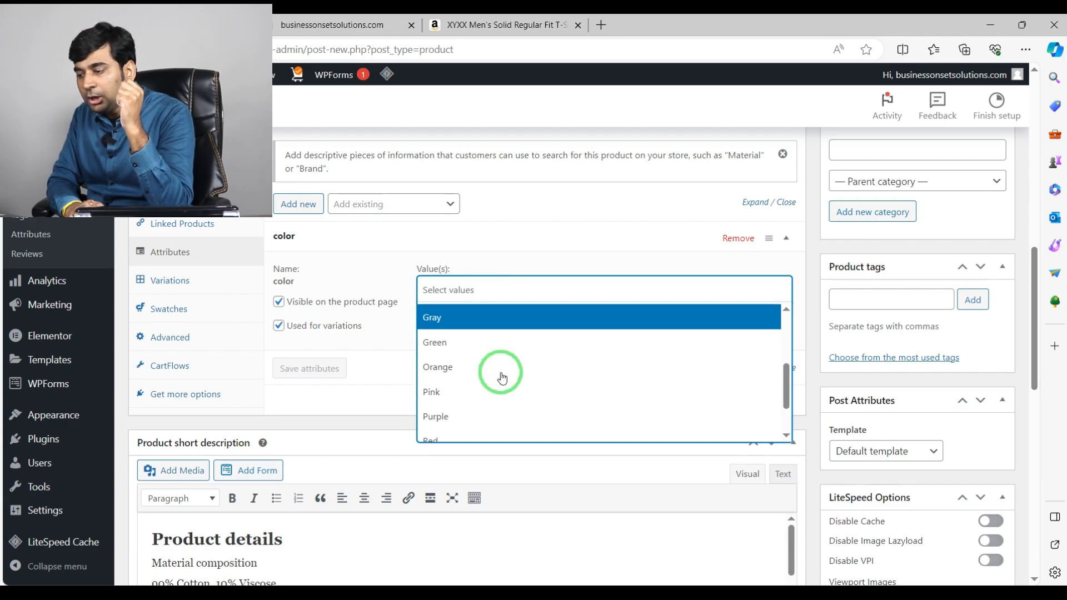
{"action": "left_click", "coordinate": [469, 410]}
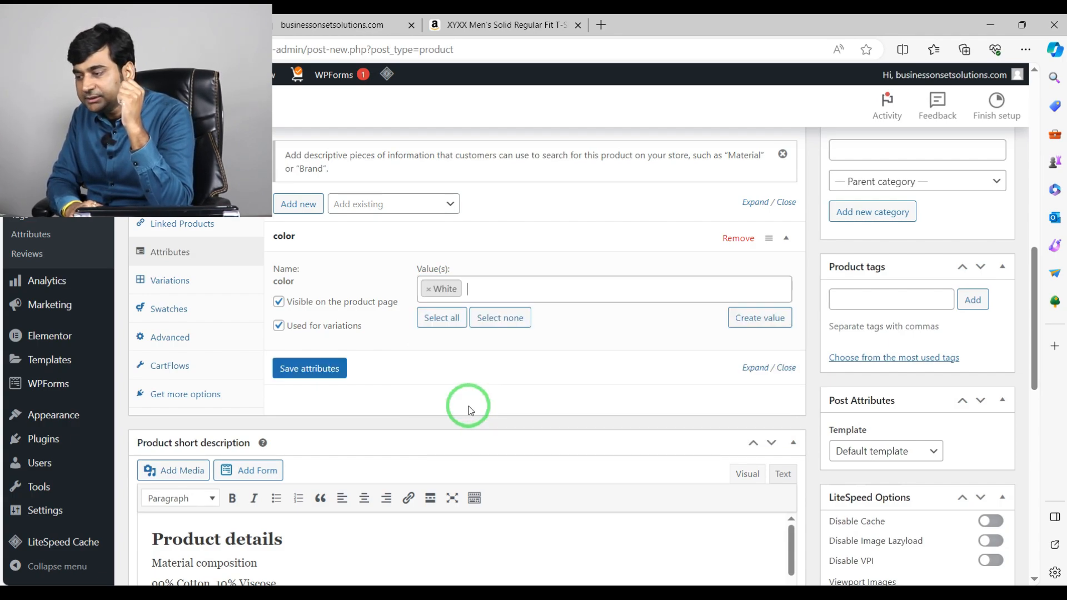
Add Black to the color attribute's values and save the attributes
{"action": "left_click", "coordinate": [500, 281]}
{"action": "scroll", "coordinate": [481, 383], "scroll_direction": "up", "scroll_amount": 5}
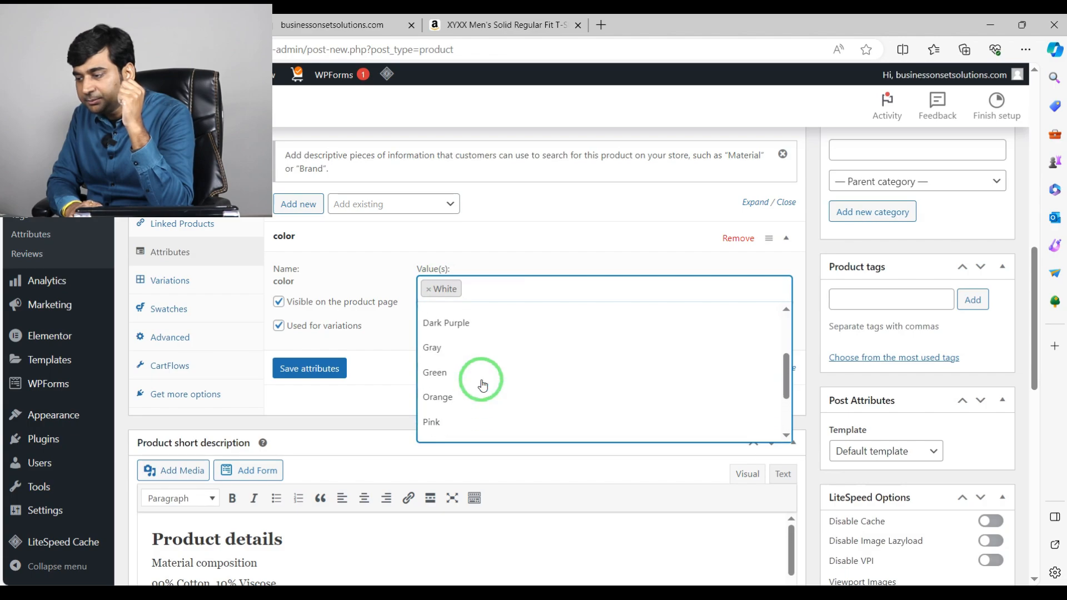
{"action": "left_click", "coordinate": [450, 342]}
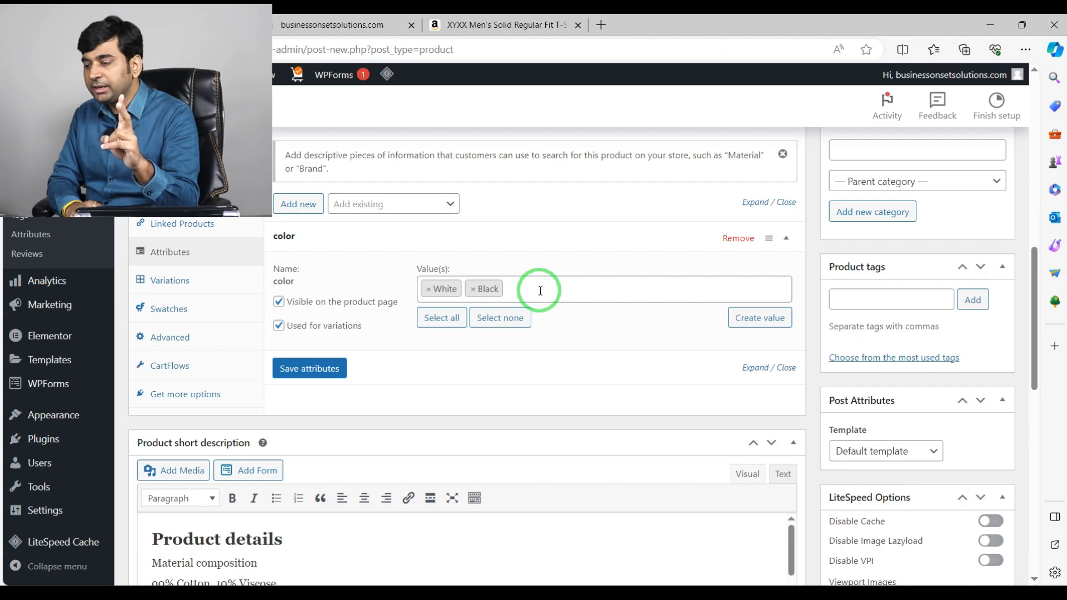
{"action": "left_click", "coordinate": [327, 369]}
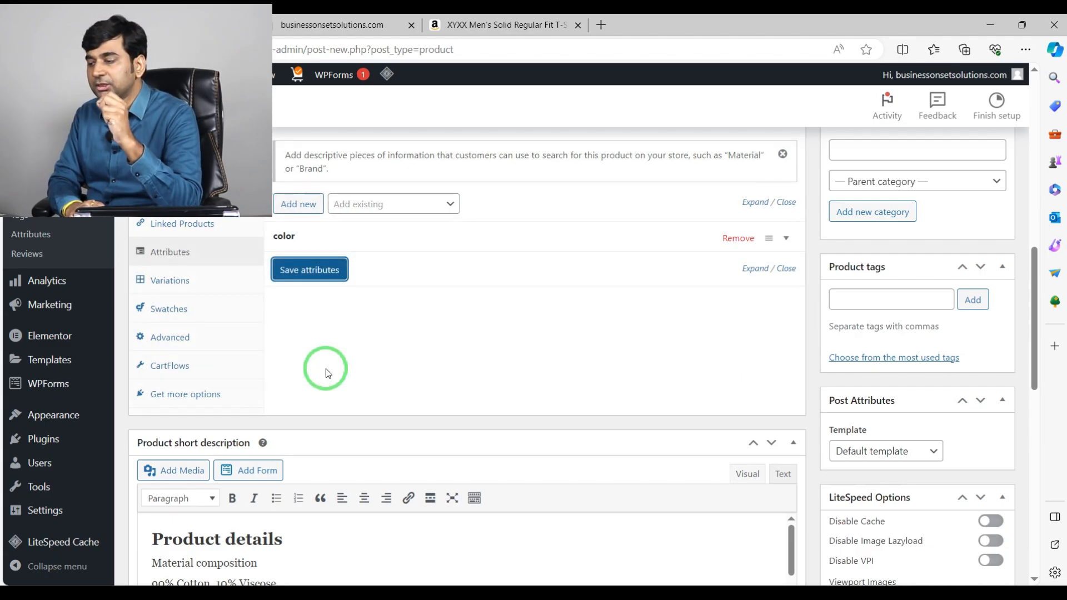
Add the existing size attribute to the product alongside color
{"action": "scroll", "coordinate": [326, 369], "scroll_direction": "up", "scroll_amount": 1}
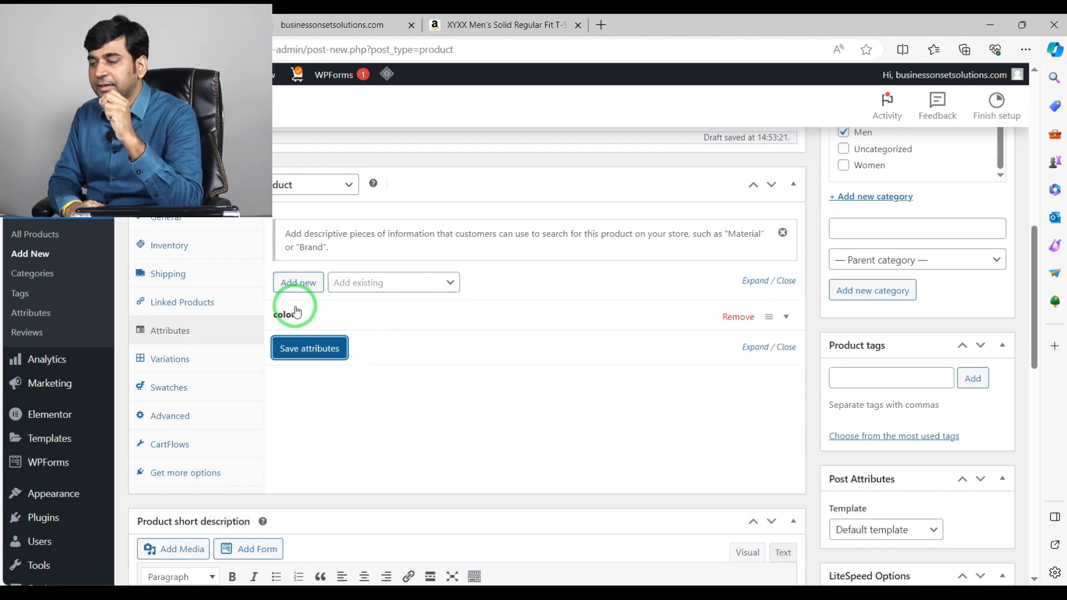
{"action": "left_click", "coordinate": [416, 279]}
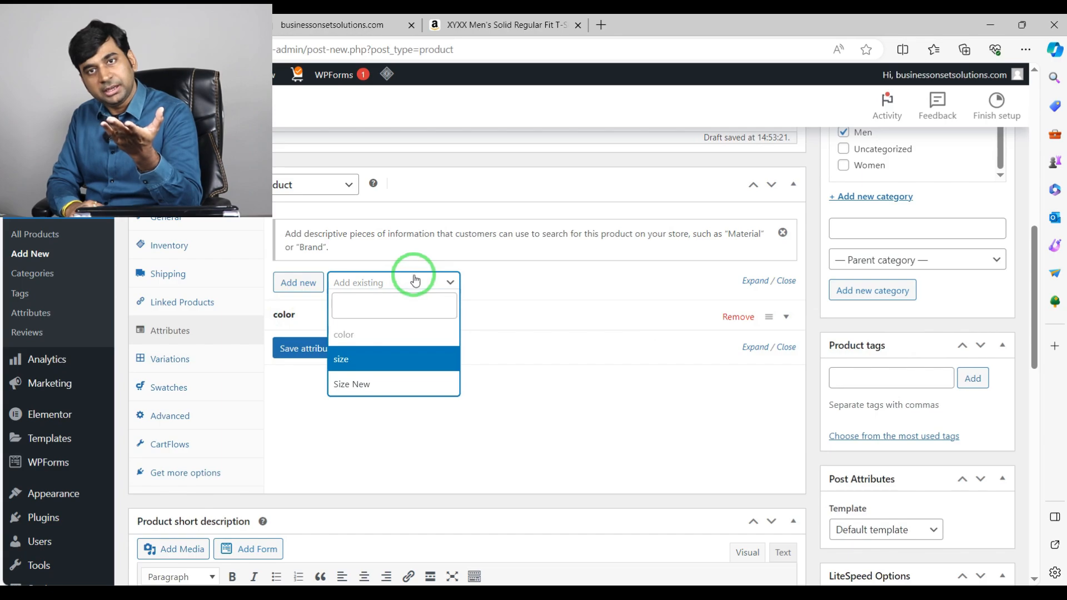
{"action": "left_click", "coordinate": [353, 360]}
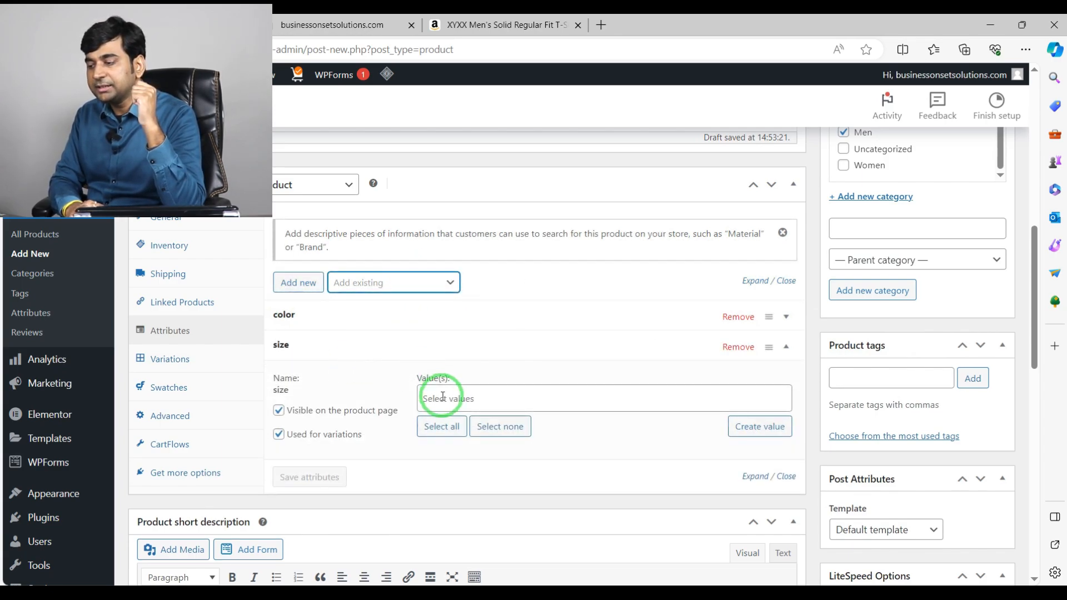
Select L, M and XL as the size attribute's values and save the attributes
{"action": "left_click", "coordinate": [451, 394]}
{"action": "scroll", "coordinate": [488, 311], "scroll_direction": "down", "scroll_amount": 5}
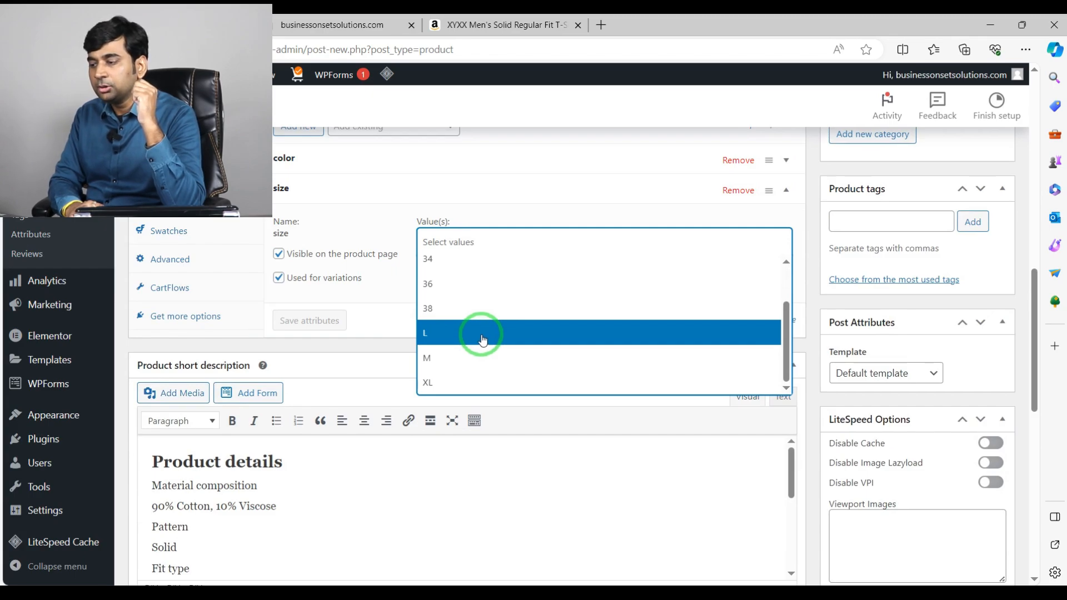
{"action": "left_click", "coordinate": [482, 339]}
{"action": "left_click", "coordinate": [500, 240]}
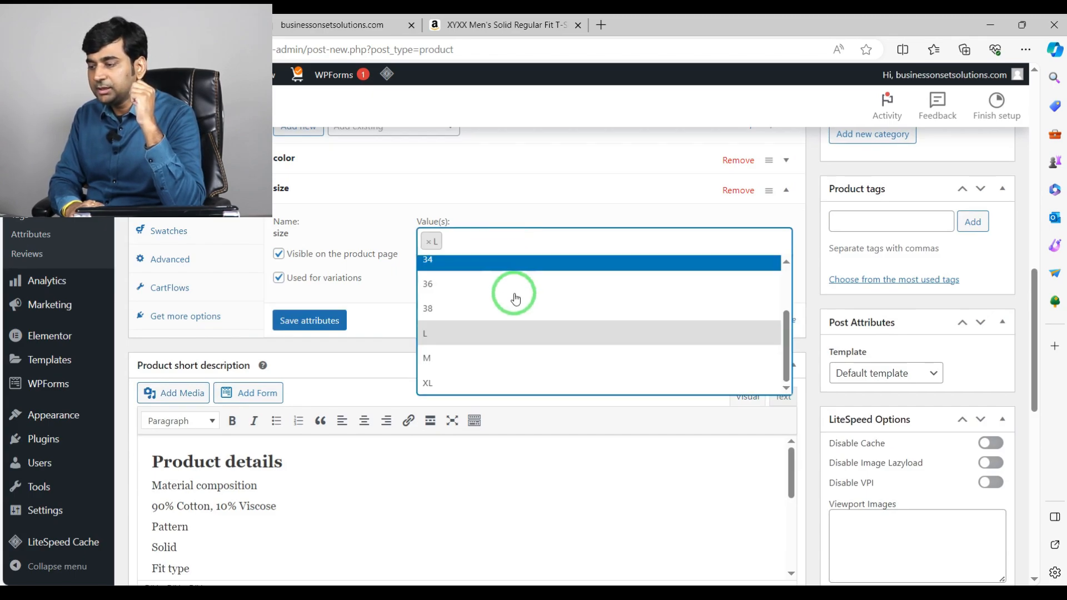
{"action": "left_click", "coordinate": [483, 362]}
{"action": "left_click", "coordinate": [502, 238]}
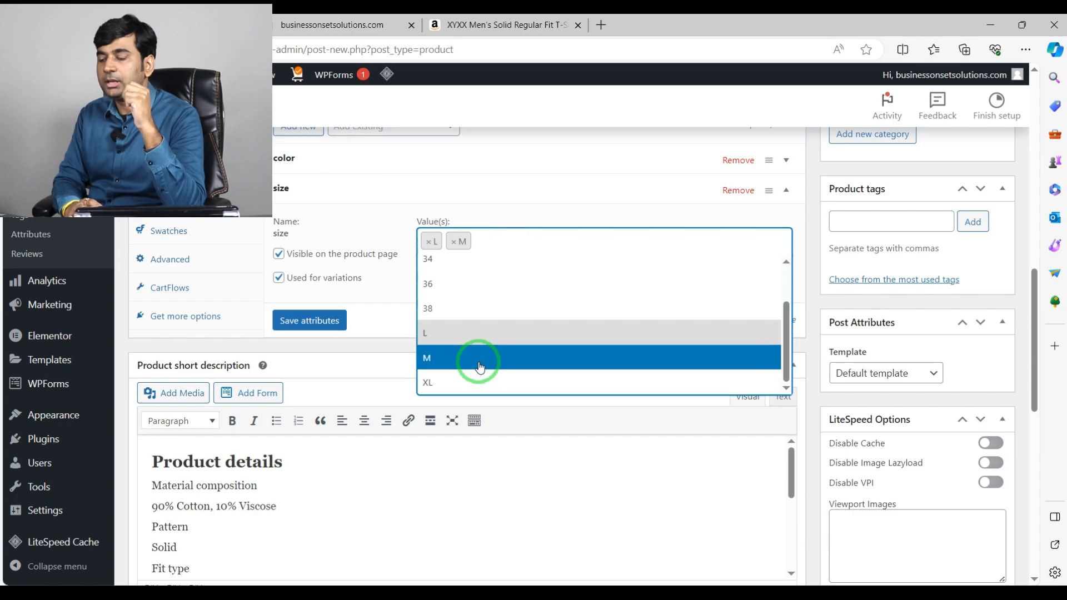
{"action": "left_click", "coordinate": [475, 381]}
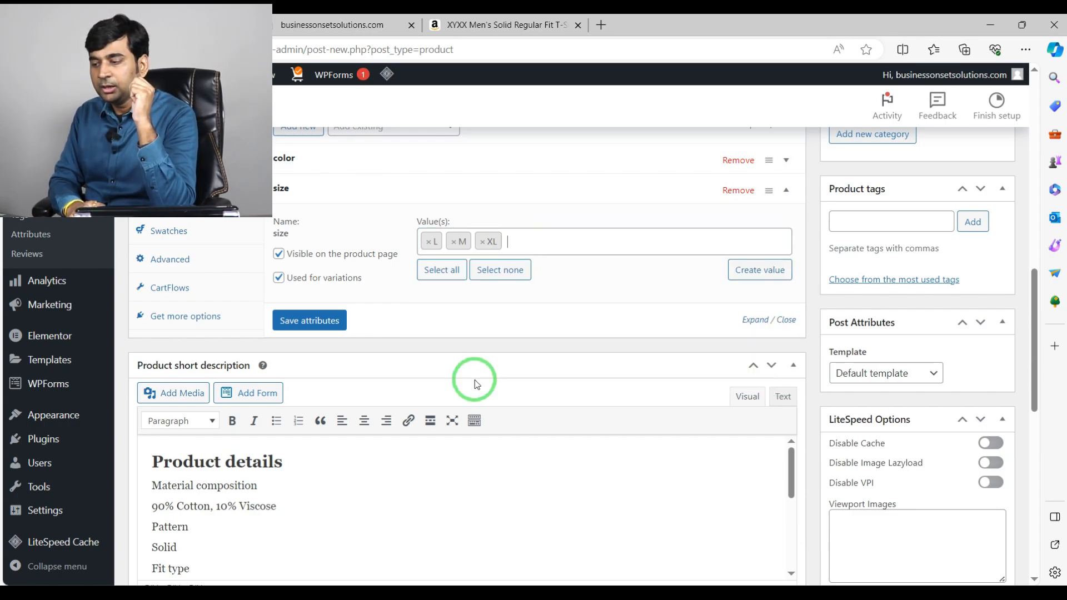
{"action": "left_click", "coordinate": [317, 321]}
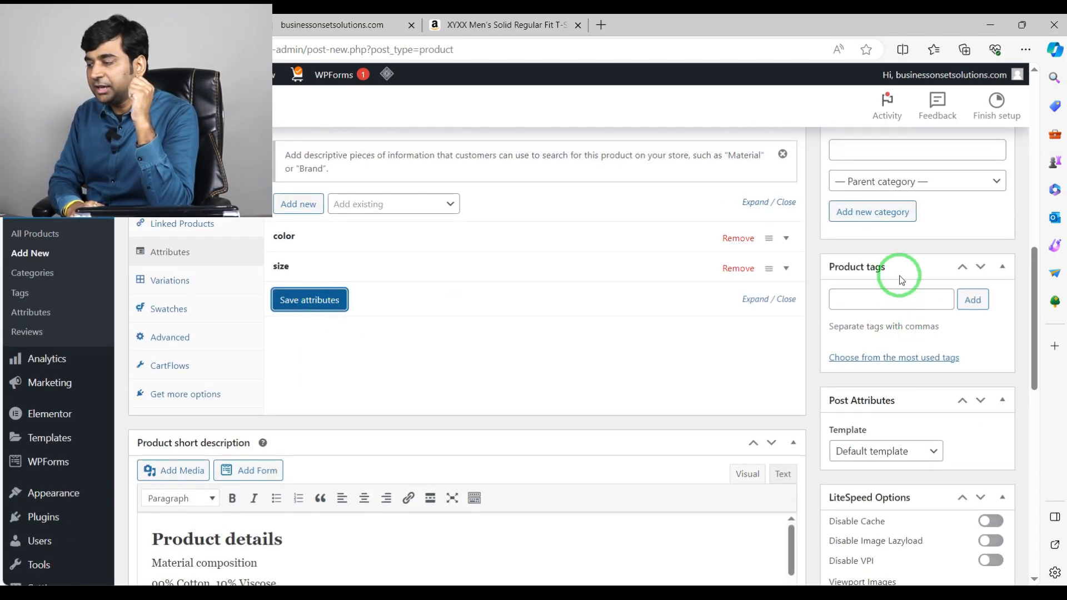
Remove XL from the size attribute, save the attributes, and expand size and color to check their values
{"action": "left_click", "coordinate": [785, 269]}
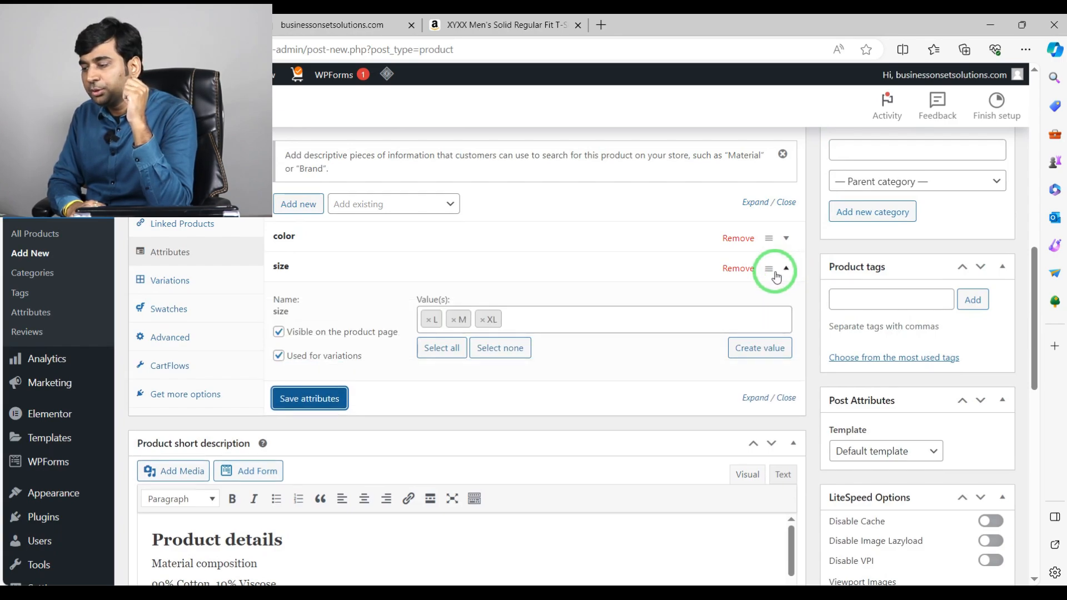
{"action": "left_click", "coordinate": [482, 319]}
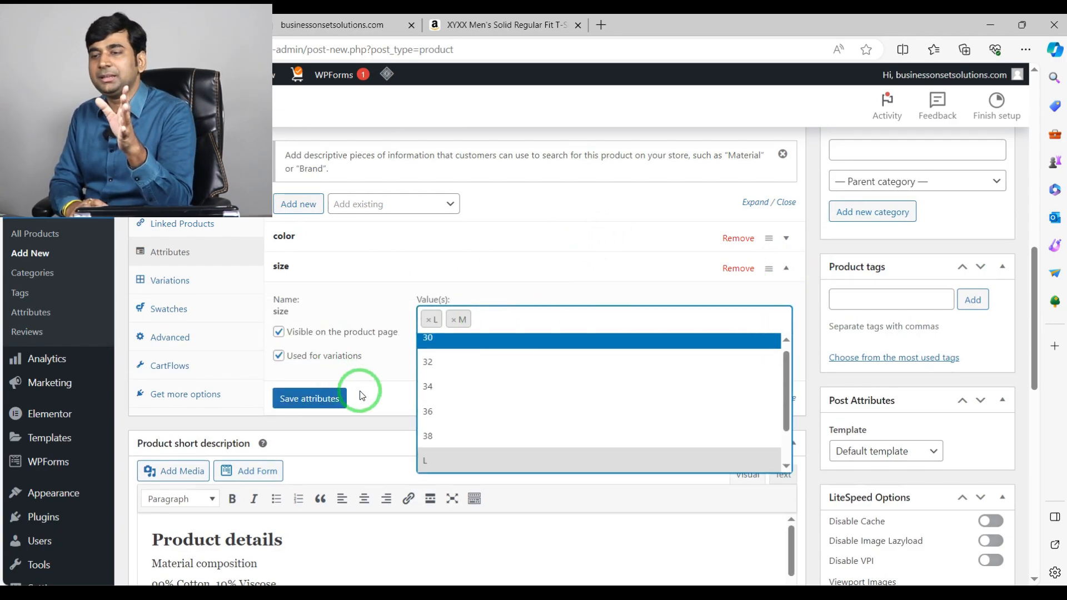
{"action": "left_click", "coordinate": [310, 399]}
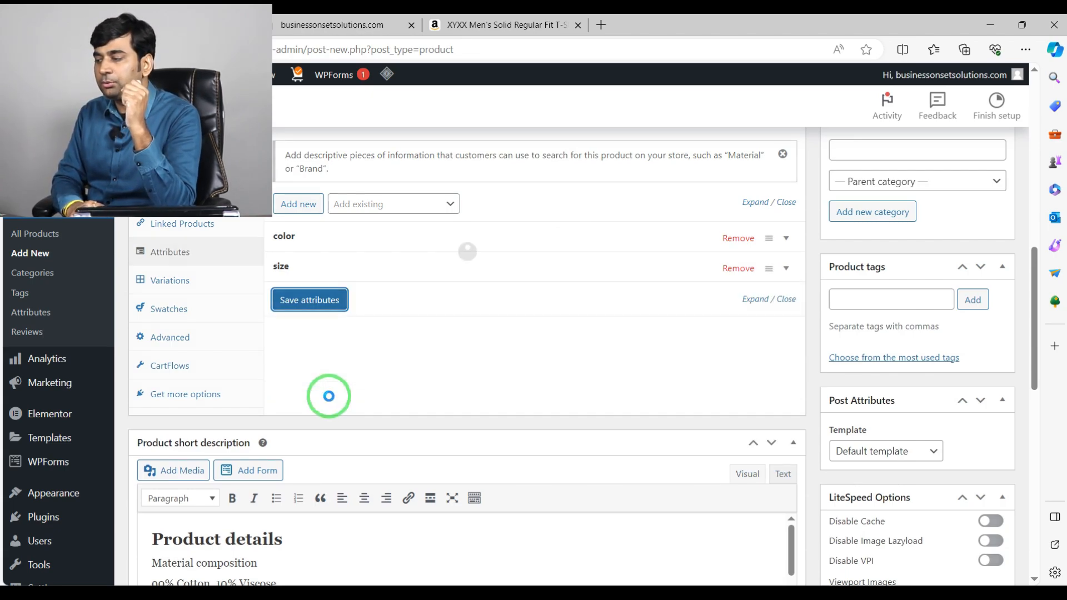
{"action": "left_click", "coordinate": [786, 269]}
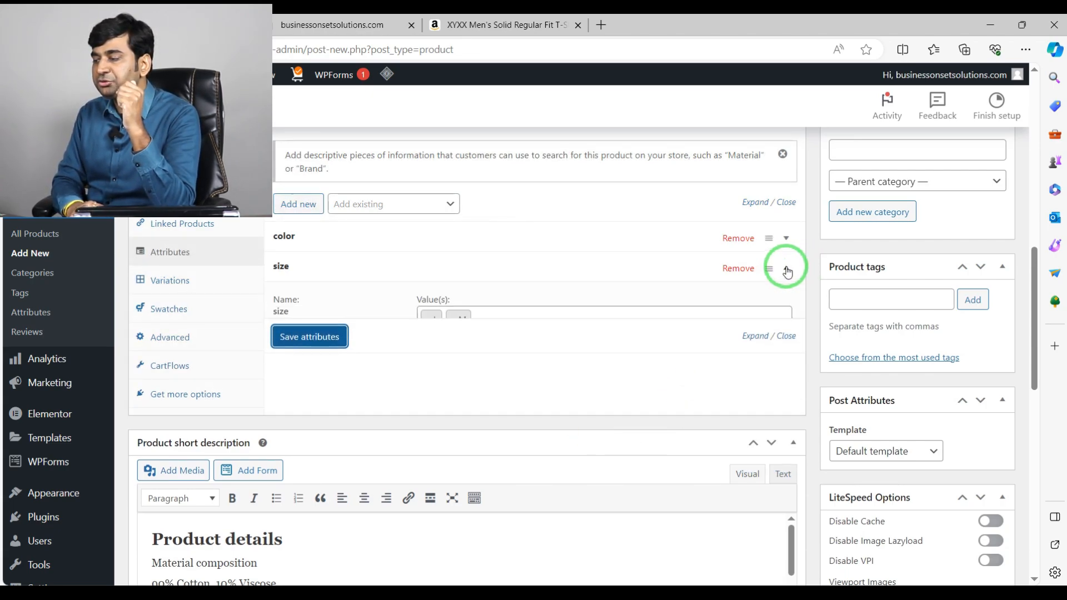
{"action": "left_click", "coordinate": [786, 238]}
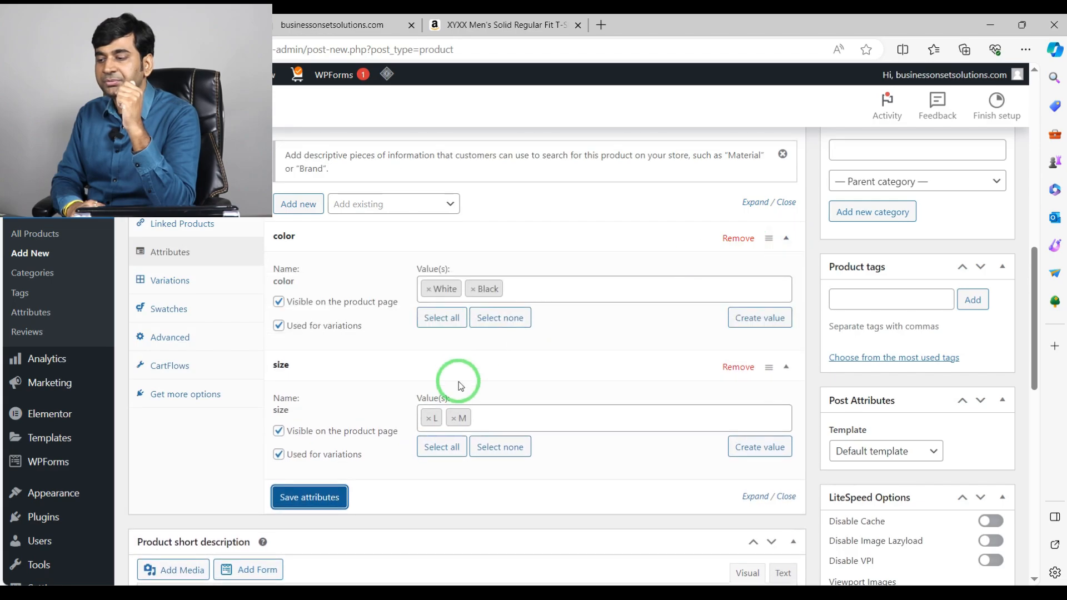
Generate variations for every combination of the color and size attributes, confirming the generation
{"action": "left_click", "coordinate": [168, 282]}
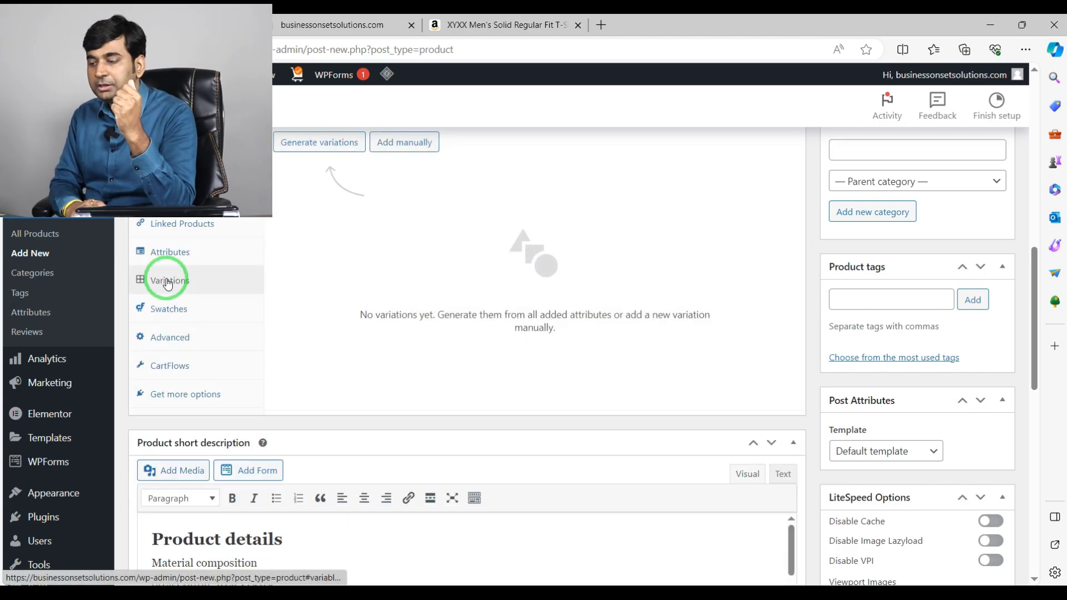
{"action": "scroll", "coordinate": [595, 329], "scroll_direction": "up", "scroll_amount": 2}
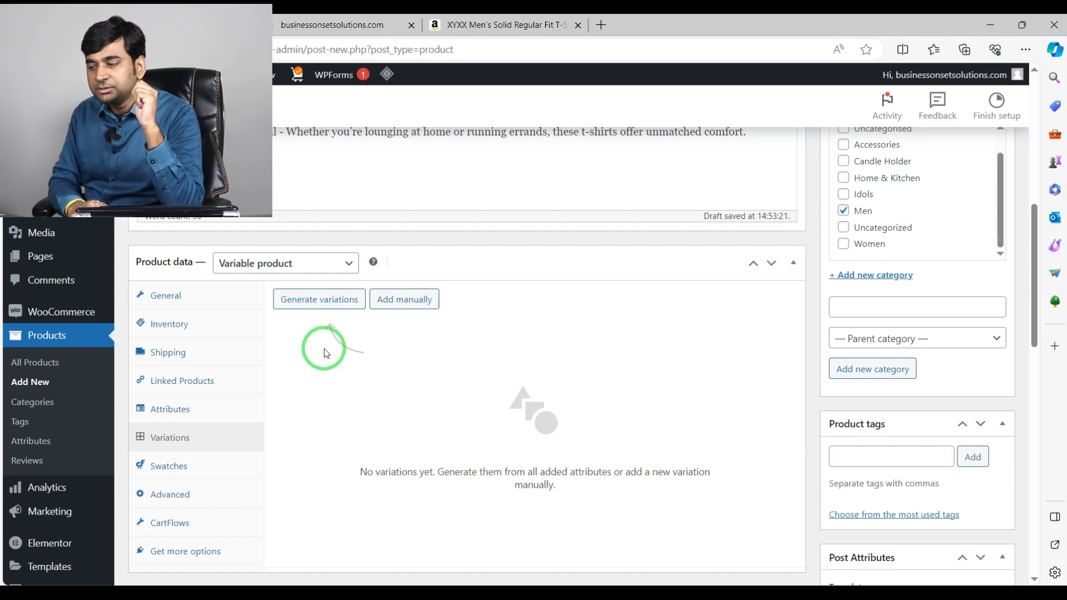
{"action": "left_click", "coordinate": [328, 302]}
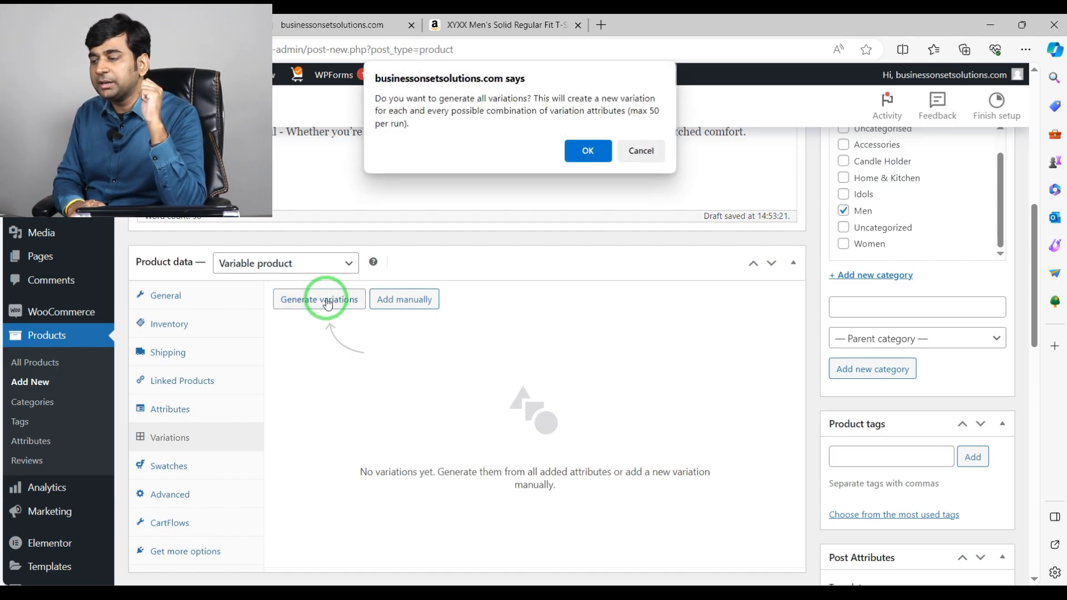
{"action": "left_click", "coordinate": [588, 150]}
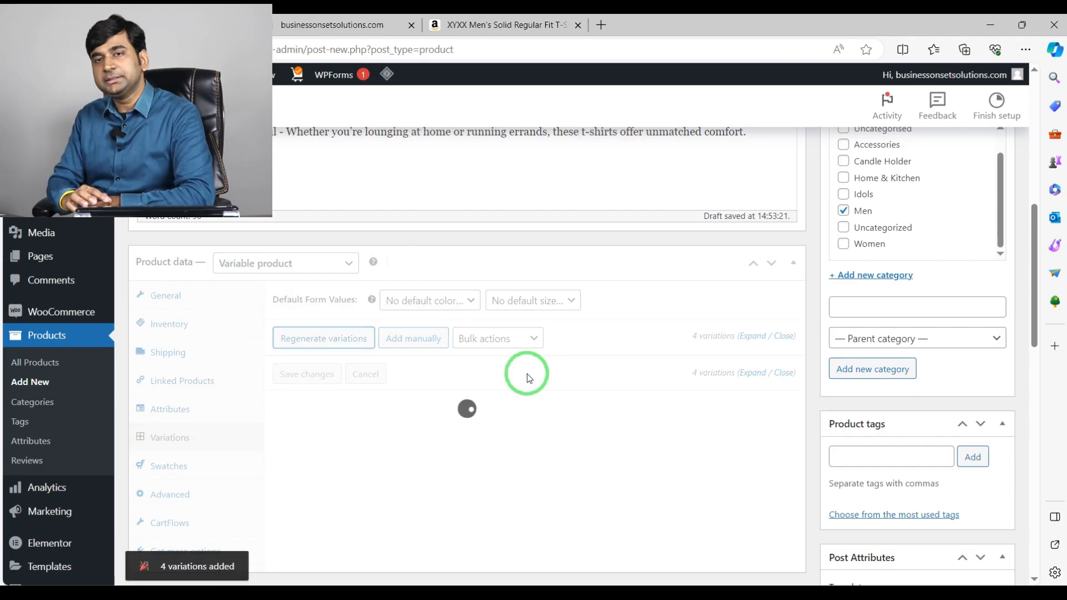
Examine the generated color and size combinations and the size choices of the two Black variations, leaving them as they are
{"action": "scroll", "coordinate": [561, 414], "scroll_direction": "down", "scroll_amount": 1}
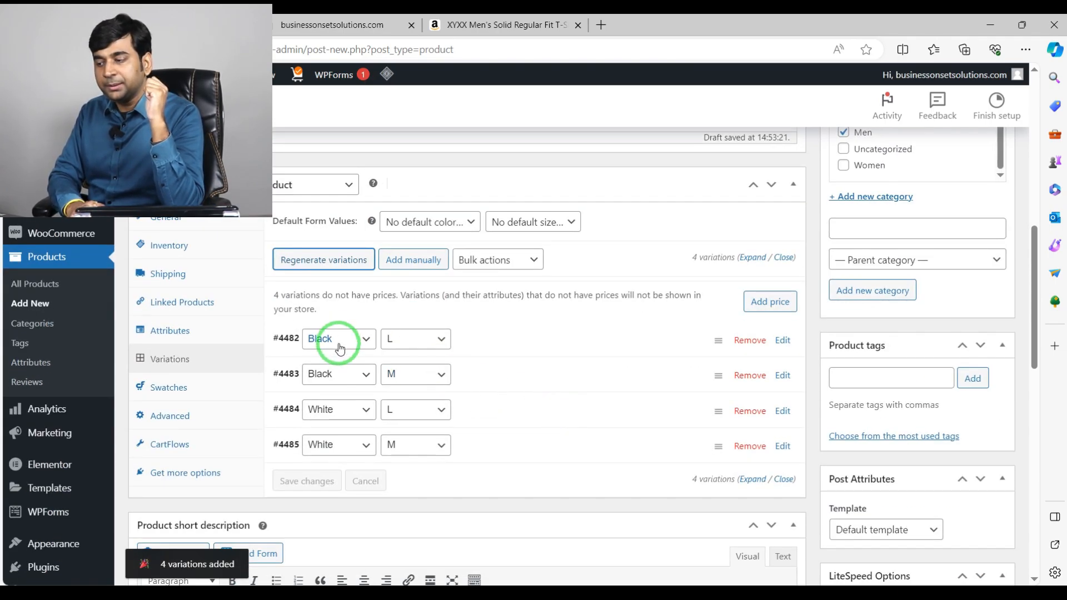
{"action": "left_click", "coordinate": [429, 340]}
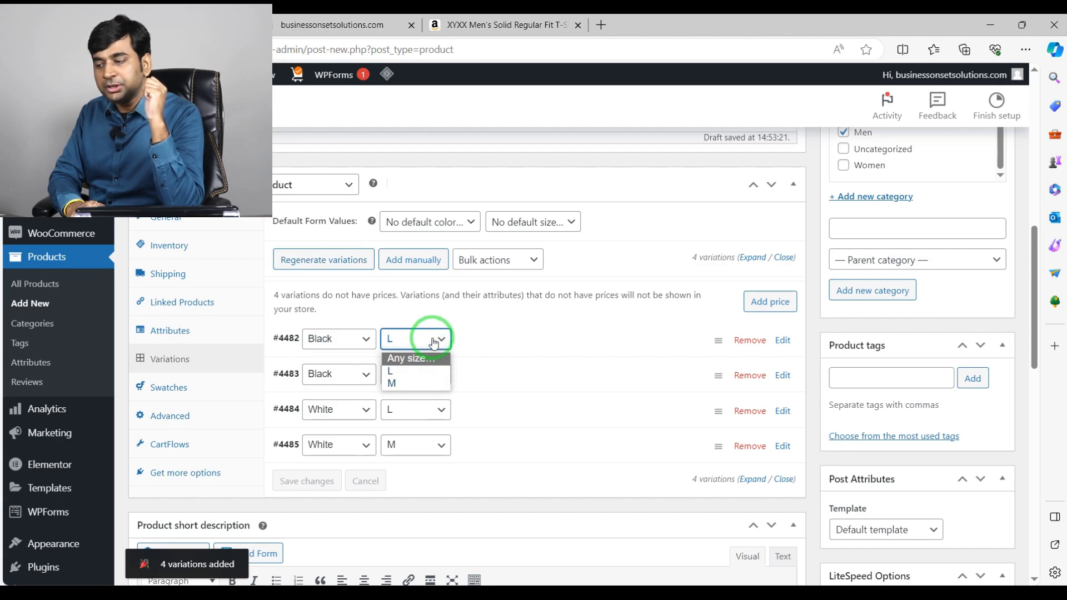
{"action": "left_click", "coordinate": [432, 335]}
{"action": "left_click", "coordinate": [433, 337]}
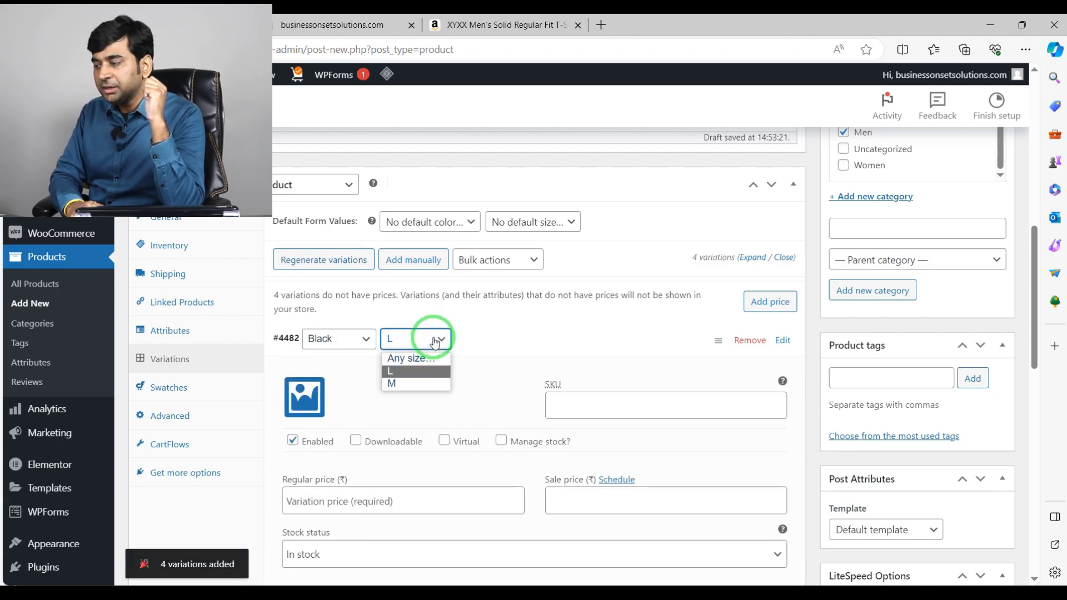
{"action": "left_click", "coordinate": [614, 329]}
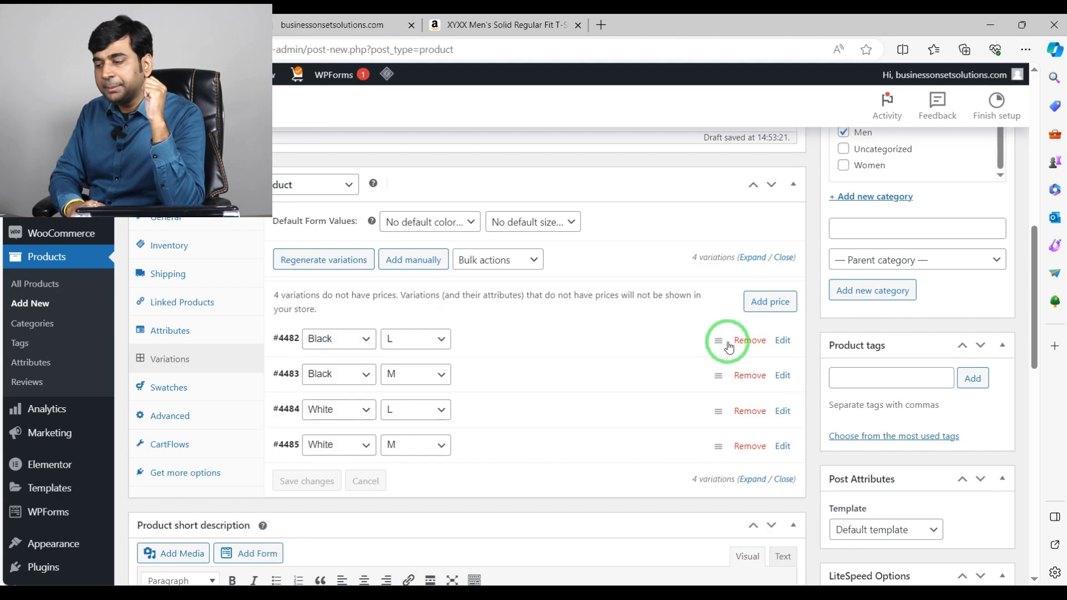
{"action": "left_click", "coordinate": [411, 374]}
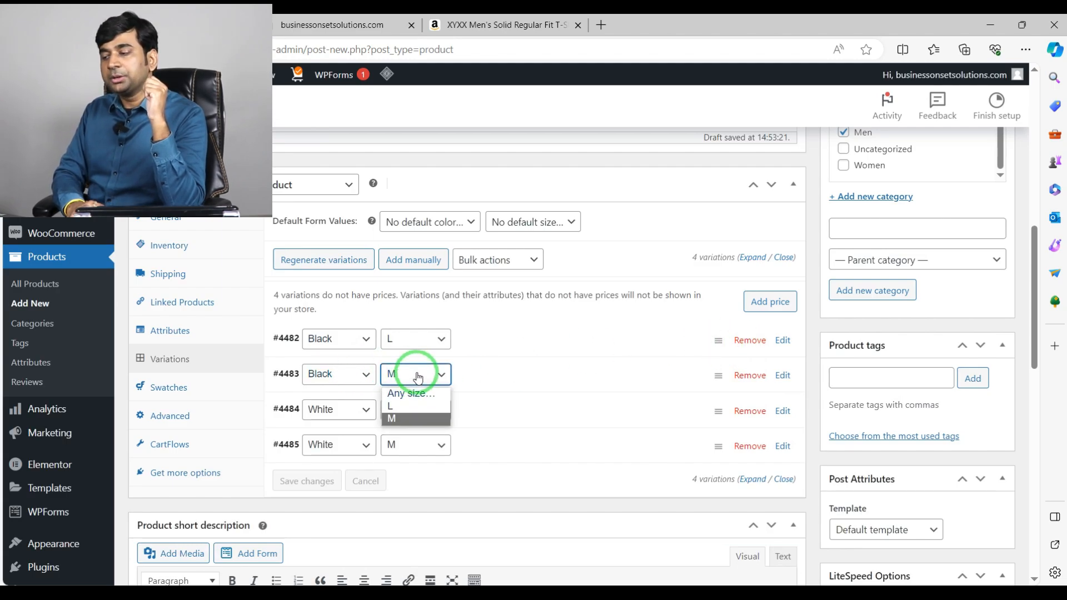
{"action": "left_click", "coordinate": [522, 316]}
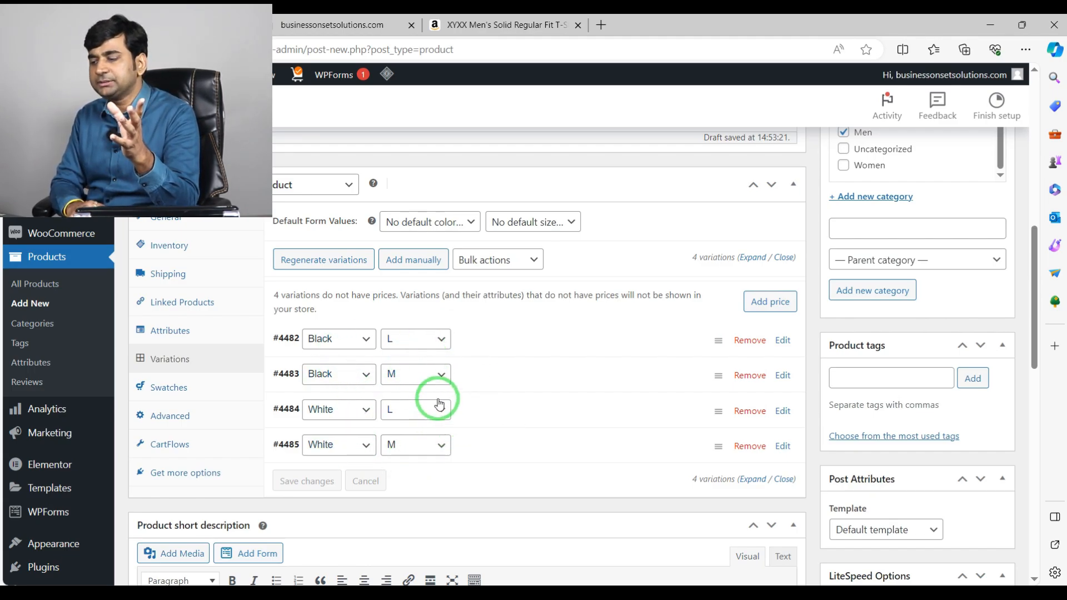
{"action": "left_click", "coordinate": [396, 340]}
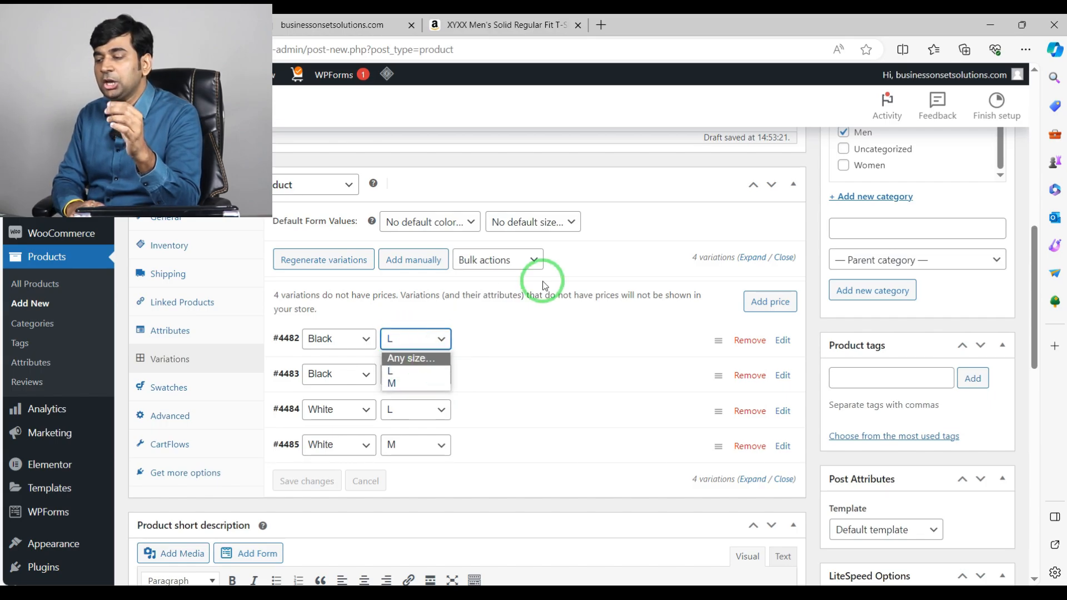
{"action": "left_click", "coordinate": [609, 266]}
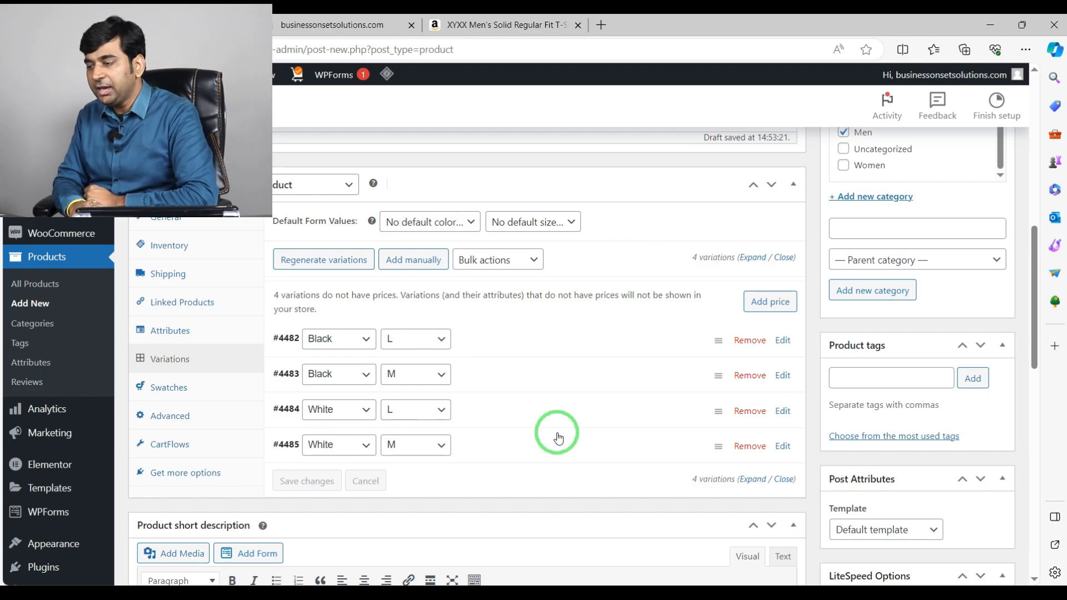
{"action": "scroll", "coordinate": [556, 436], "scroll_direction": "up", "scroll_amount": 10}
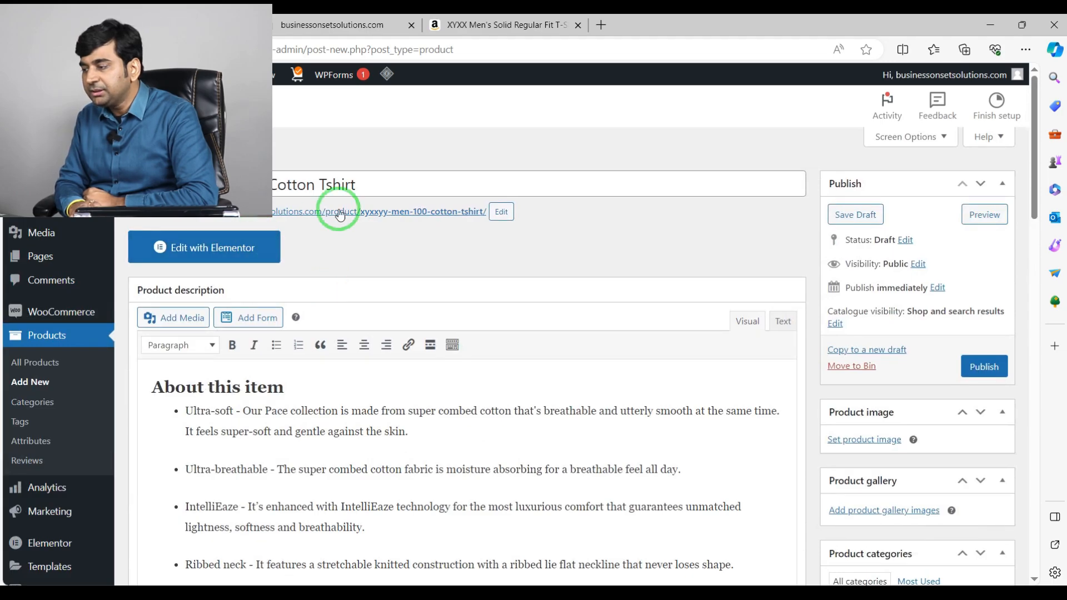
{"action": "scroll", "coordinate": [524, 389], "scroll_direction": "down", "scroll_amount": 3}
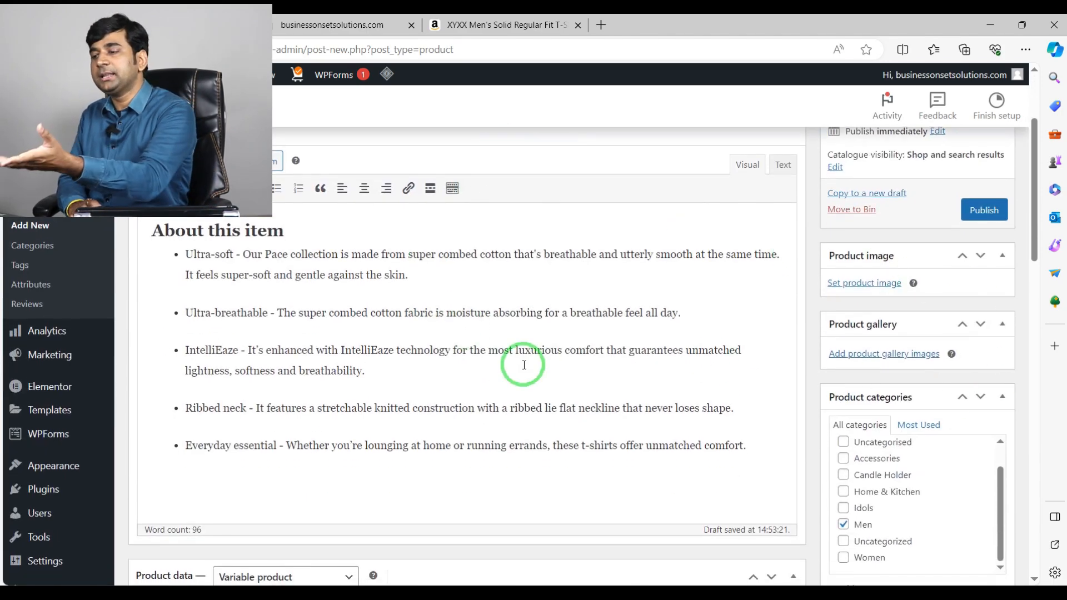
{"action": "scroll", "coordinate": [524, 365], "scroll_direction": "down", "scroll_amount": 2}
{"action": "scroll", "coordinate": [524, 365], "scroll_direction": "up", "scroll_amount": 5}
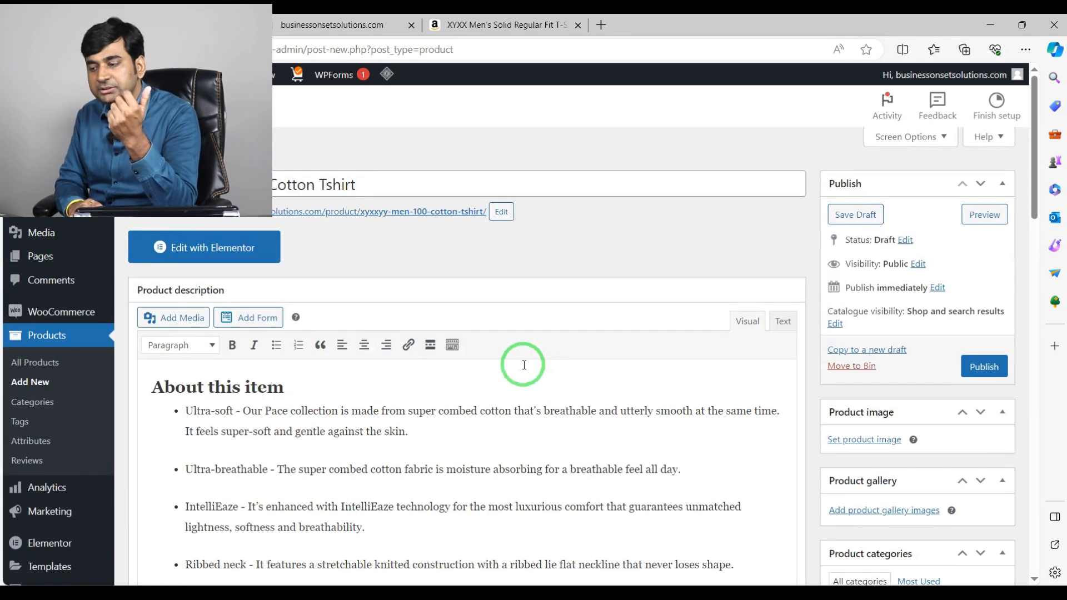
{"action": "scroll", "coordinate": [524, 365], "scroll_direction": "down", "scroll_amount": 10}
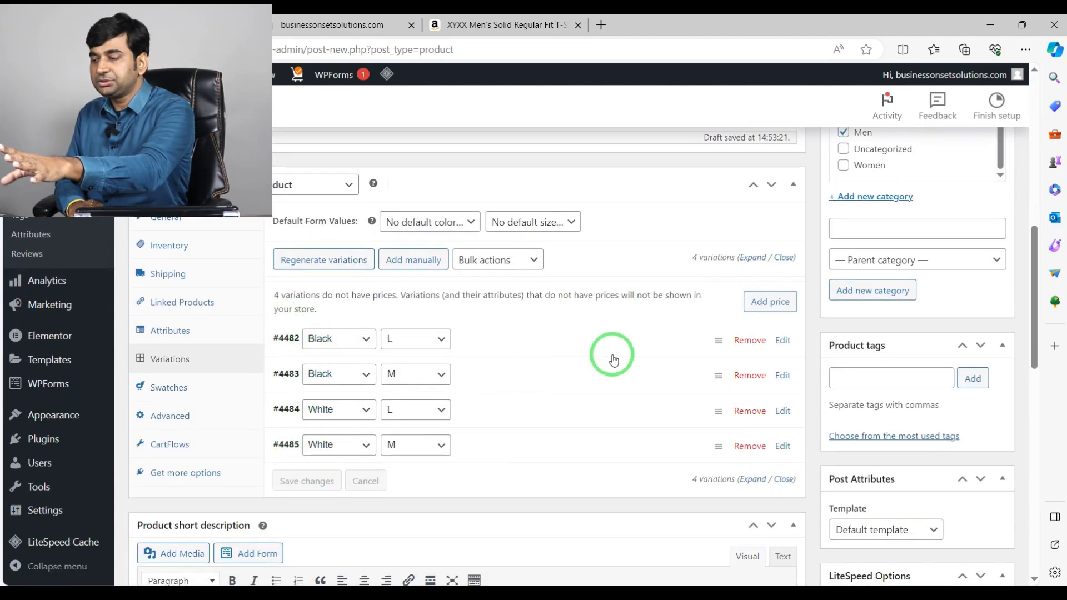
{"action": "scroll", "coordinate": [555, 250], "scroll_direction": "up", "scroll_amount": 5}
{"action": "scroll", "coordinate": [502, 265], "scroll_direction": "down", "scroll_amount": 5}
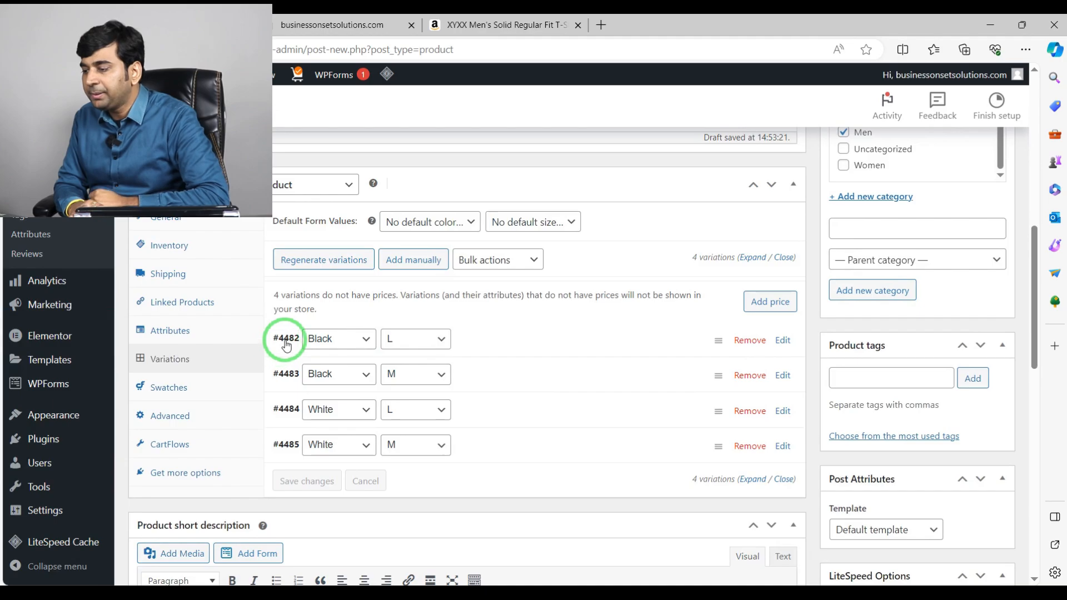
Expand the Black, L variation's details and start its SKU with "blc"
{"action": "left_click", "coordinate": [544, 341]}
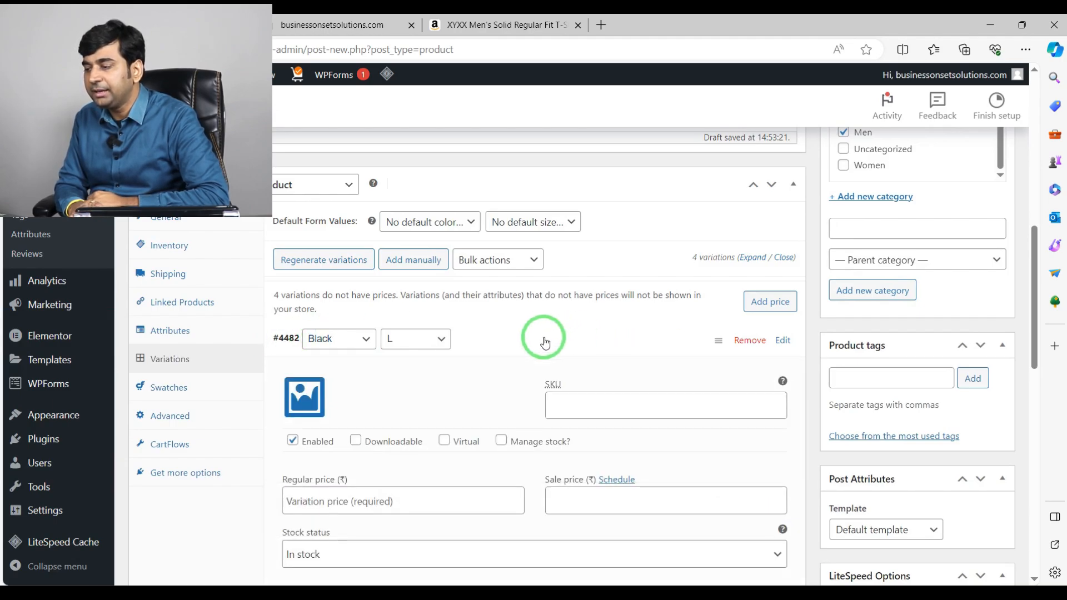
{"action": "scroll", "coordinate": [544, 341], "scroll_direction": "down", "scroll_amount": 3}
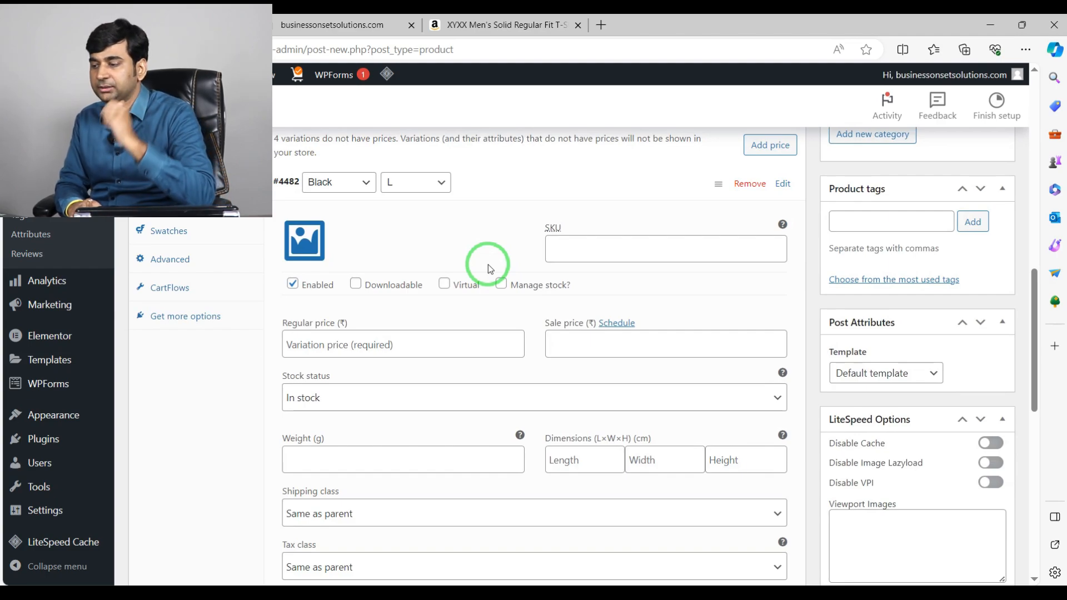
{"action": "left_click", "coordinate": [611, 254]}
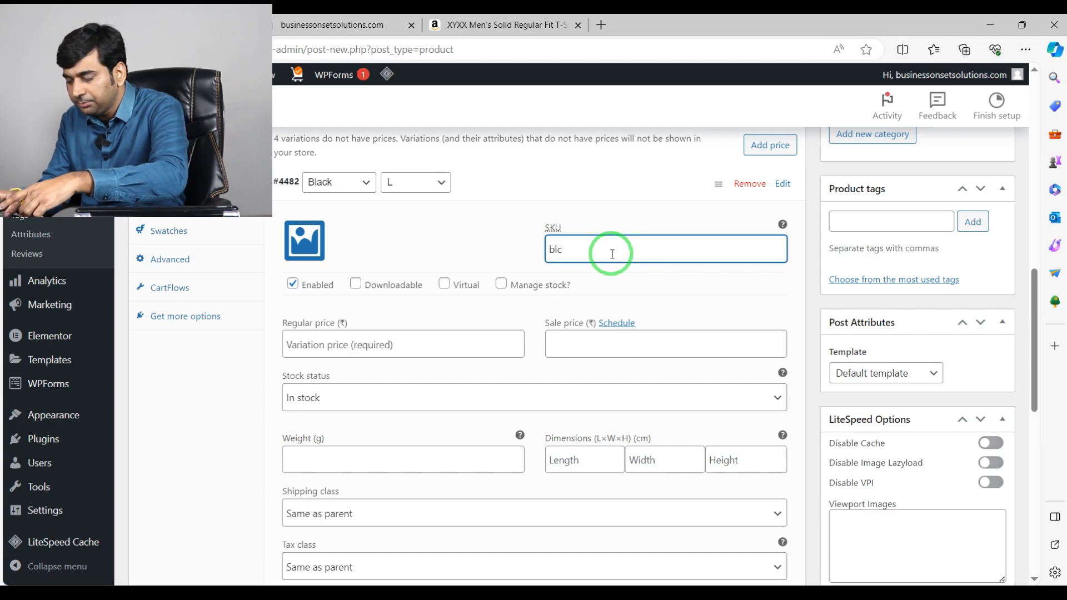
Complete the Black L variation's SKU as "blackl" and look through the media library for a variation image
{"action": "key", "text": "BackSpace"}
{"action": "type", "text": "ackl"}
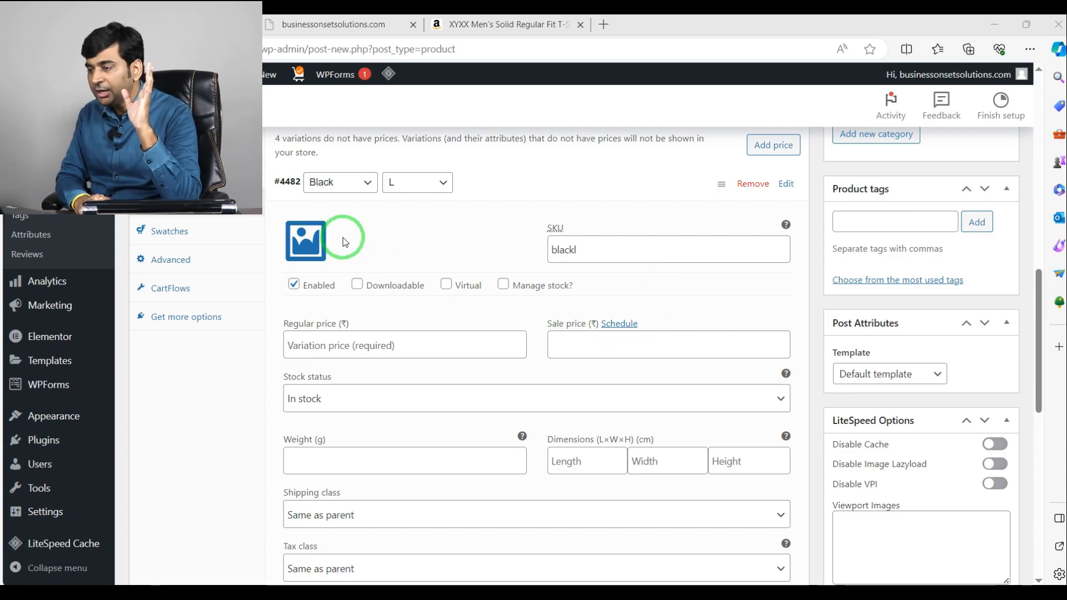
{"action": "left_click", "coordinate": [310, 250]}
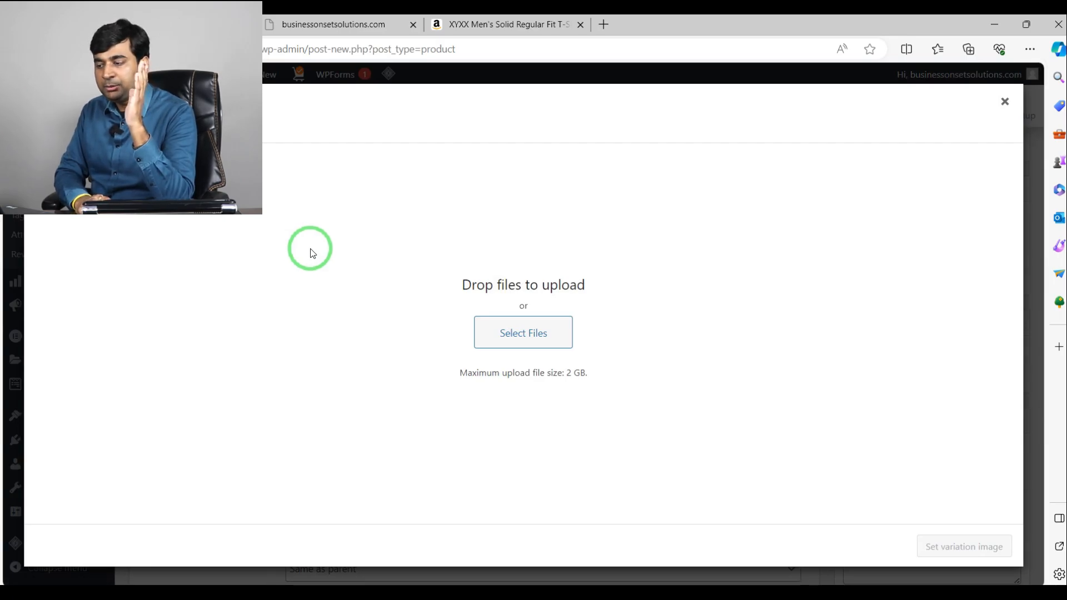
{"action": "scroll", "coordinate": [590, 393], "scroll_direction": "down", "scroll_amount": 10}
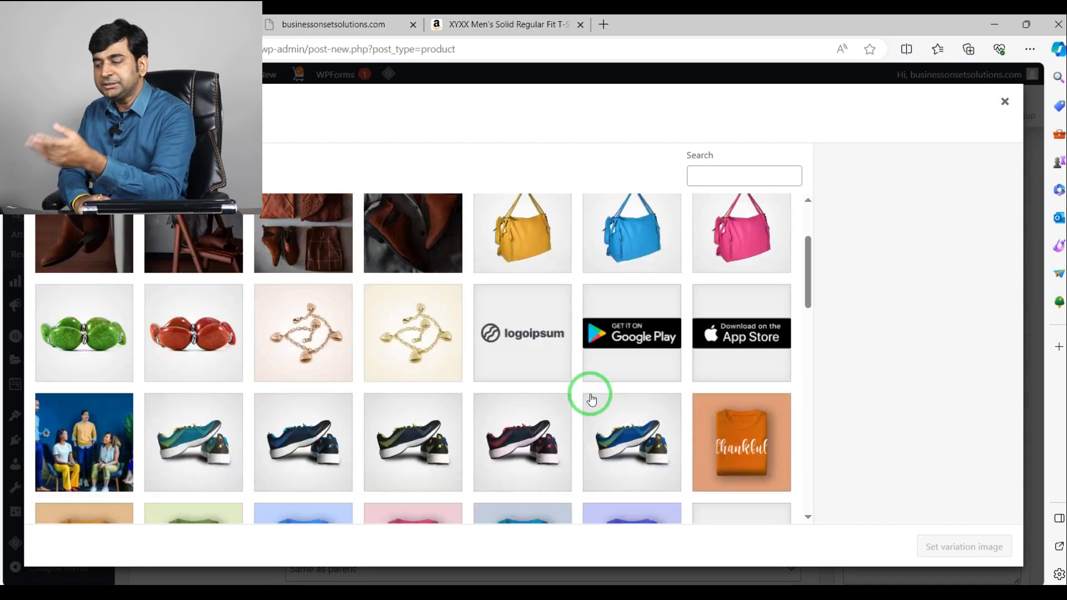
{"action": "scroll", "coordinate": [575, 411], "scroll_direction": "up", "scroll_amount": 9}
{"action": "scroll", "coordinate": [564, 417], "scroll_direction": "down", "scroll_amount": 6}
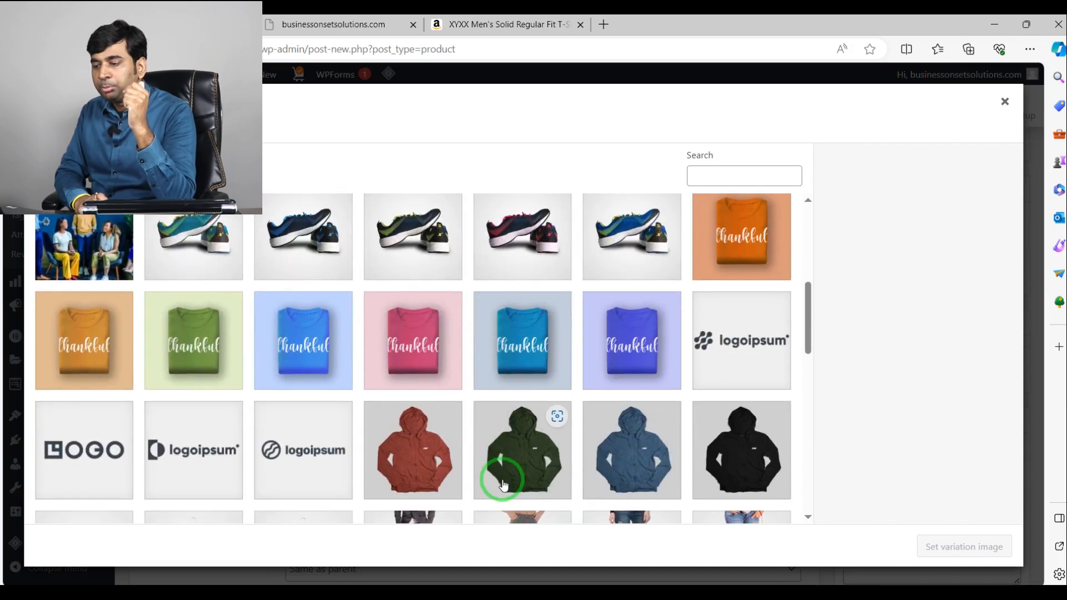
{"action": "scroll", "coordinate": [334, 406], "scroll_direction": "up", "scroll_amount": 2}
{"action": "scroll", "coordinate": [332, 410], "scroll_direction": "up", "scroll_amount": 4}
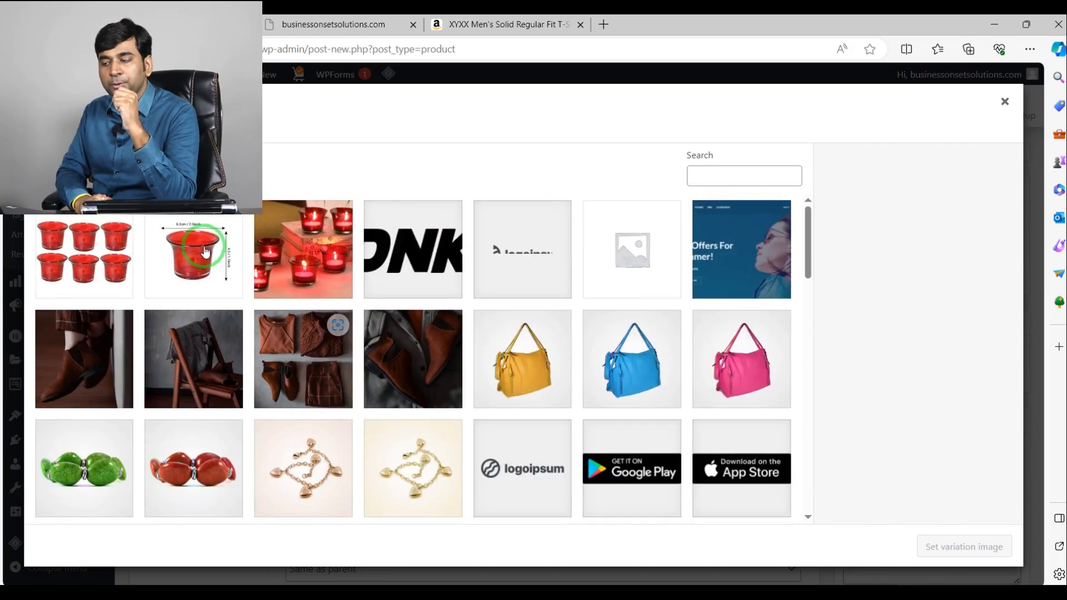
Upload the "black" T-shirt image from the Part 6 Ecommerce Website Making Series folder and set it as the Black L variation image
{"action": "left_click", "coordinate": [257, 186]}
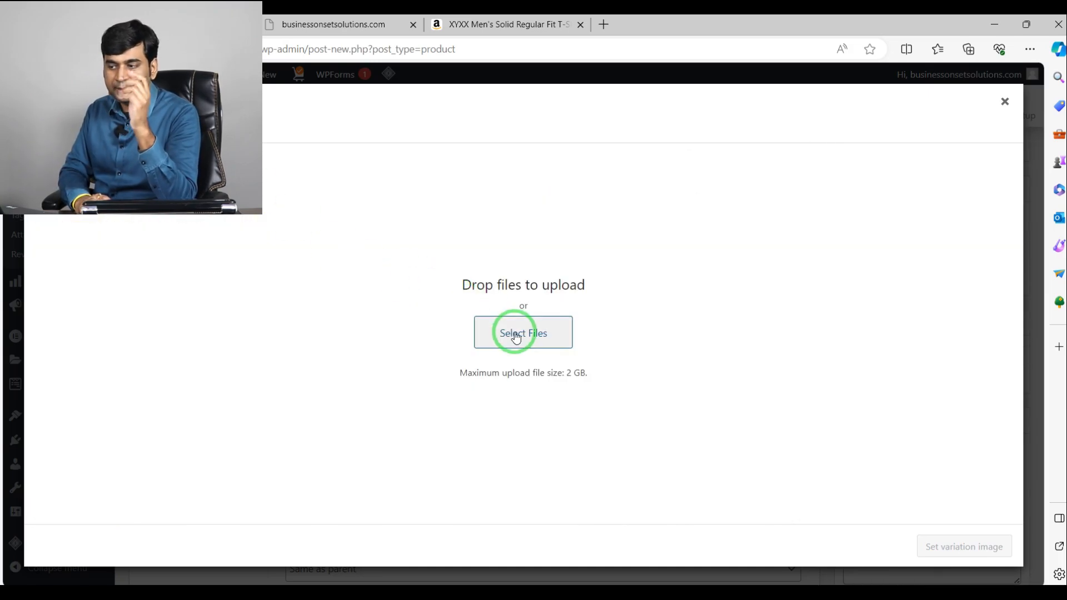
{"action": "left_click", "coordinate": [494, 330]}
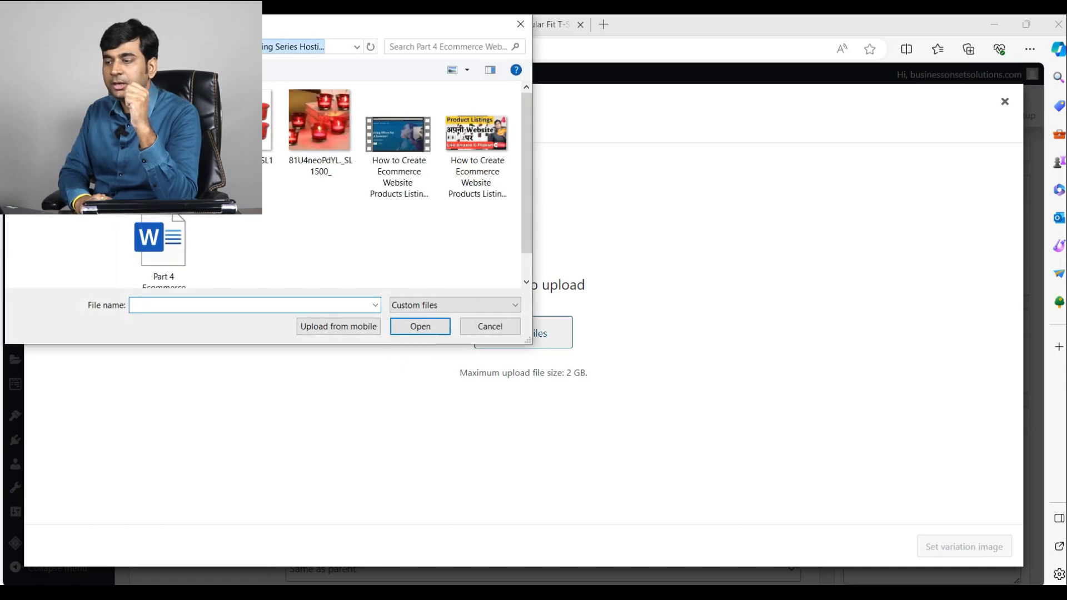
{"action": "left_click", "coordinate": [66, 46]}
{"action": "double_click", "coordinate": [191, 187]}
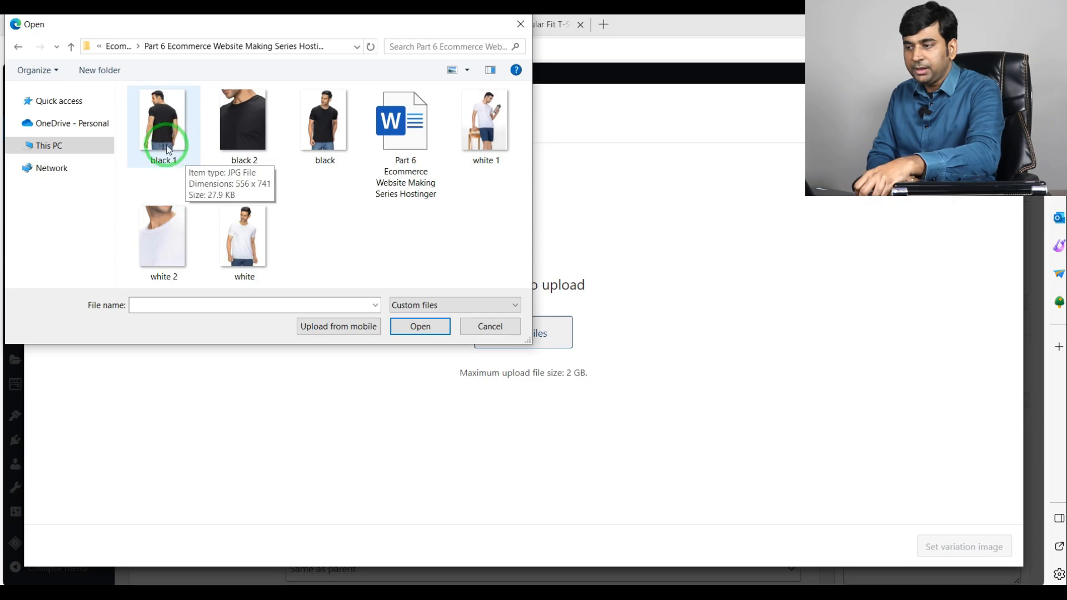
{"action": "left_click", "coordinate": [335, 143]}
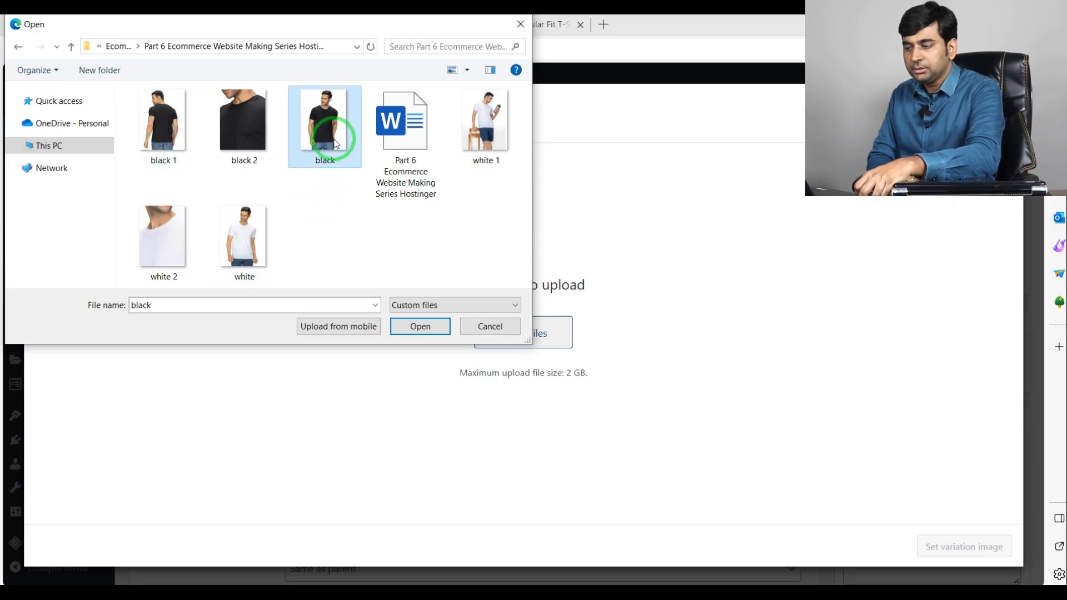
{"action": "double_click", "coordinate": [335, 143]}
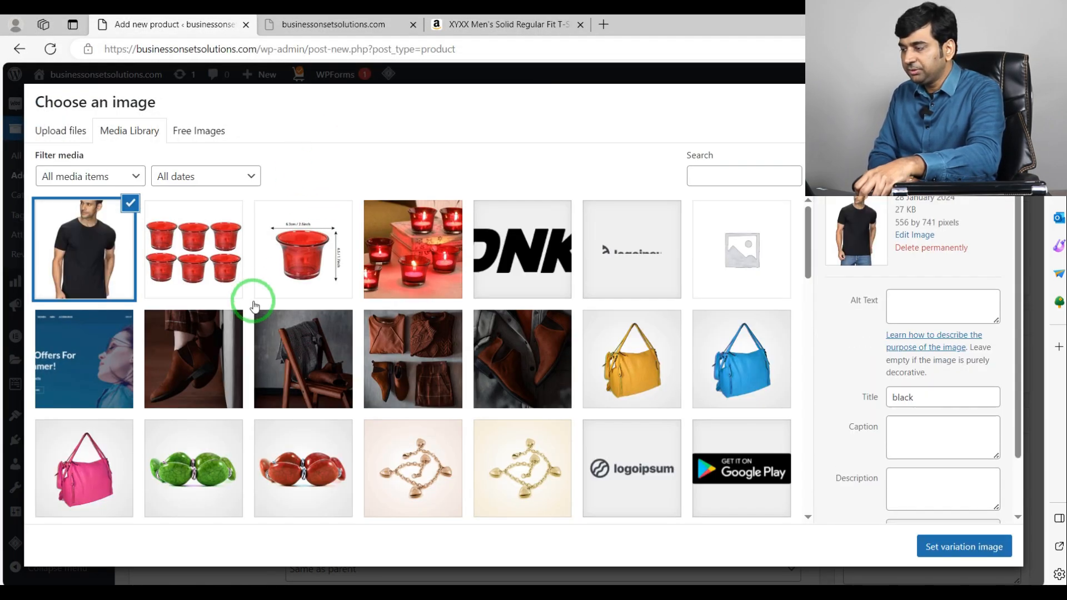
{"action": "left_click", "coordinate": [944, 546]}
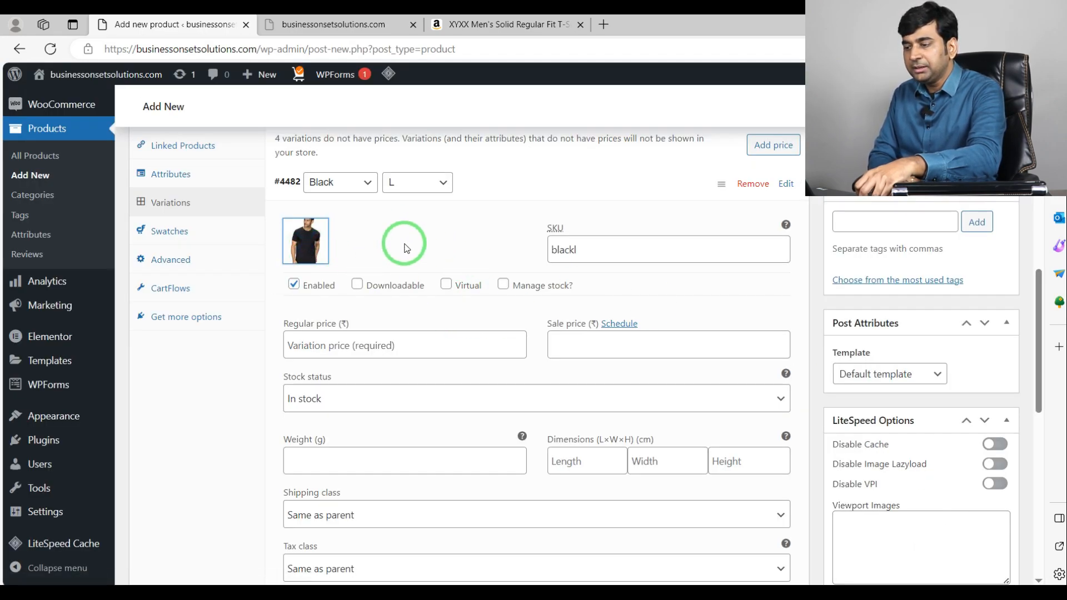
Look up the T-shirt's prices on its Amazon listing and set the Black L variation's regular price to 449 and sale price to 399
{"action": "scroll", "coordinate": [406, 248], "scroll_direction": "down", "scroll_amount": 1}
{"action": "left_click", "coordinate": [444, 261]}
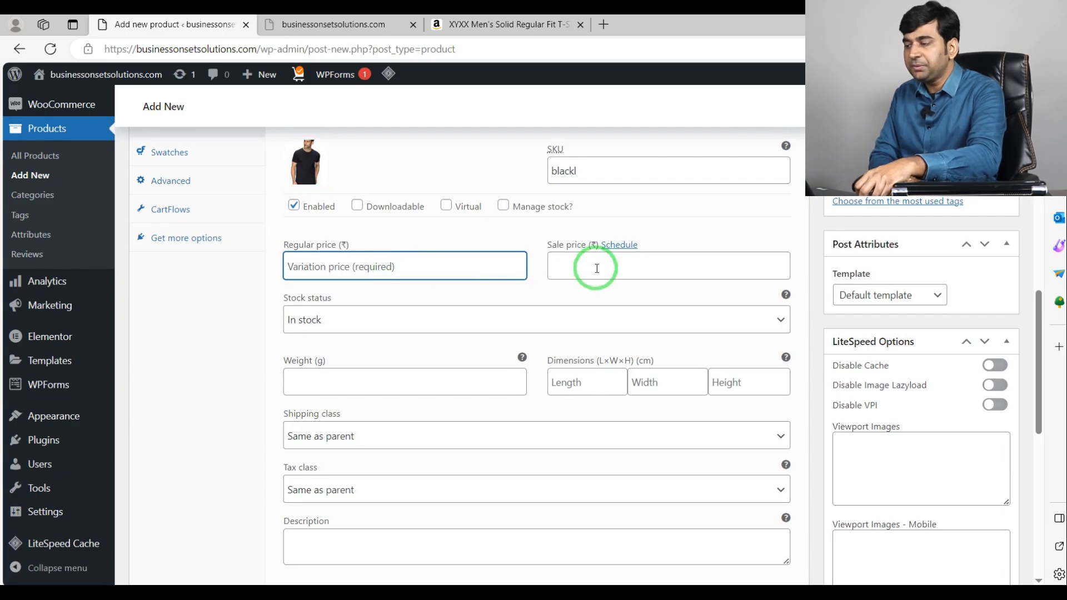
{"action": "left_click", "coordinate": [597, 269]}
{"action": "left_click", "coordinate": [509, 24]}
{"action": "scroll", "coordinate": [738, 350], "scroll_direction": "up", "scroll_amount": 3}
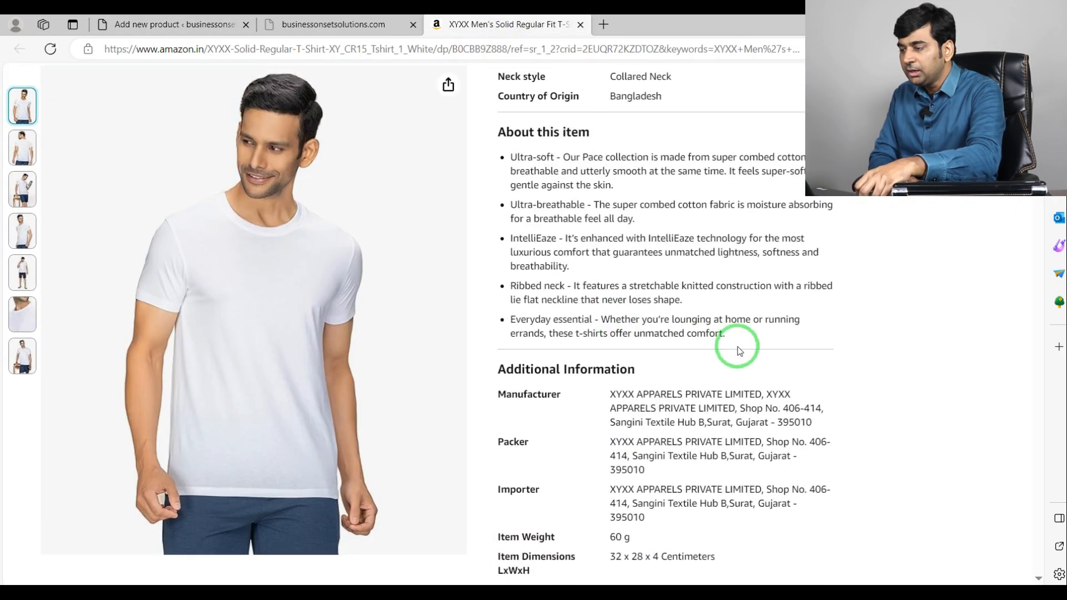
{"action": "scroll", "coordinate": [739, 350], "scroll_direction": "up", "scroll_amount": 10}
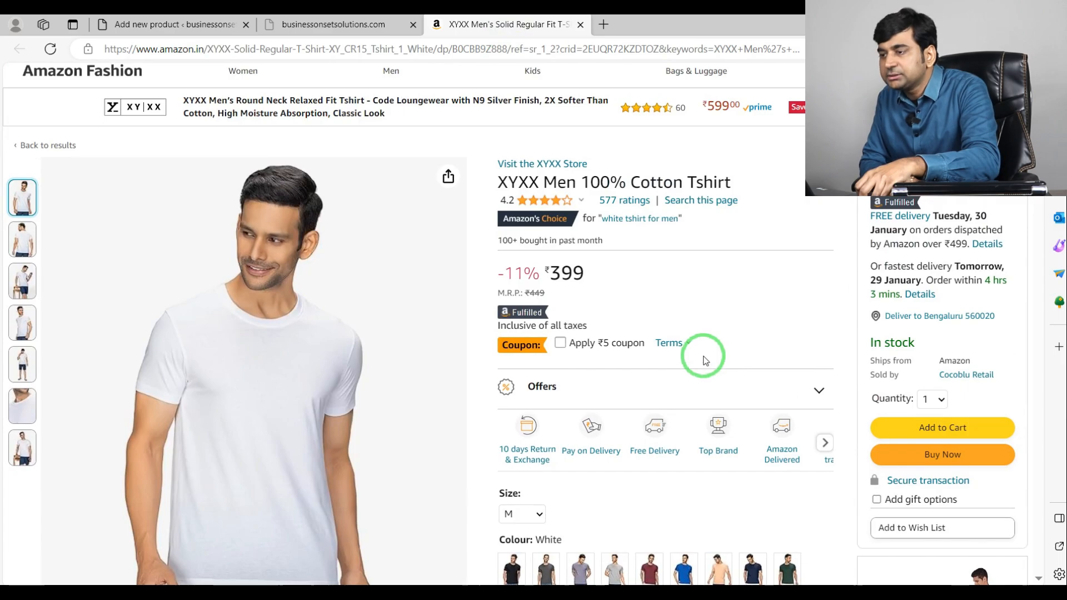
{"action": "left_click", "coordinate": [174, 24]}
{"action": "left_click", "coordinate": [427, 272]}
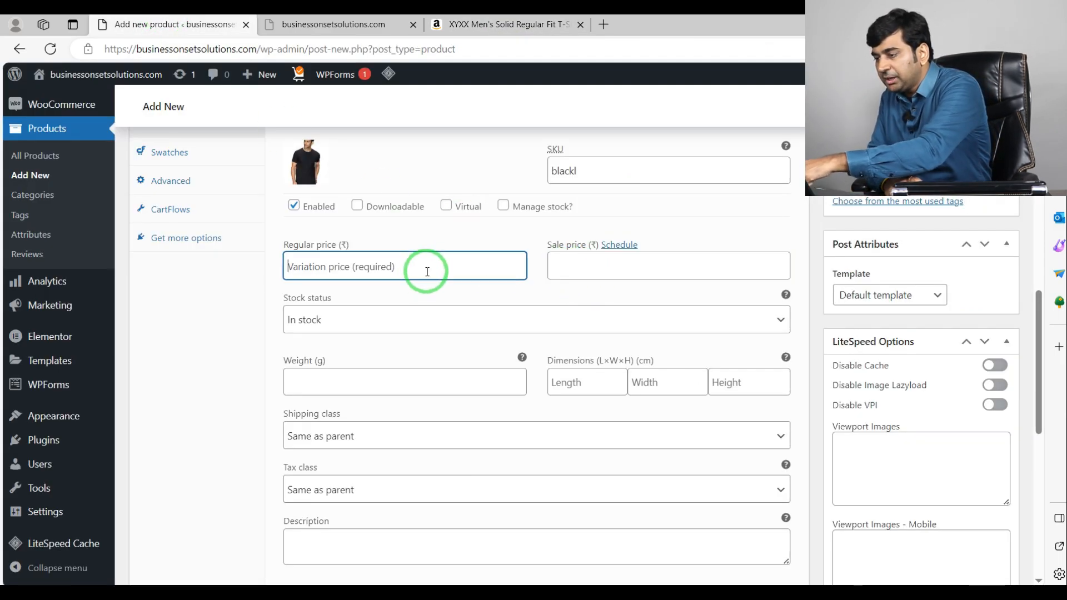
{"action": "type", "text": "449"}
{"action": "left_click", "coordinate": [607, 269]}
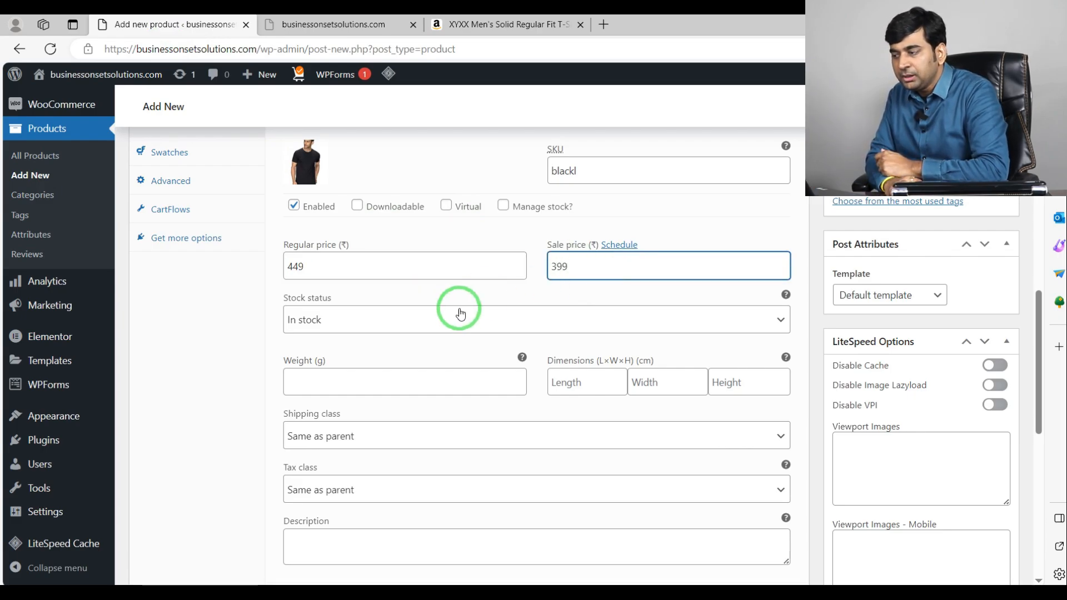
Check the stock status choices for the Black L variation, leaving In stock selected
{"action": "scroll", "coordinate": [453, 305], "scroll_direction": "down", "scroll_amount": 1}
{"action": "left_click", "coordinate": [459, 243]}
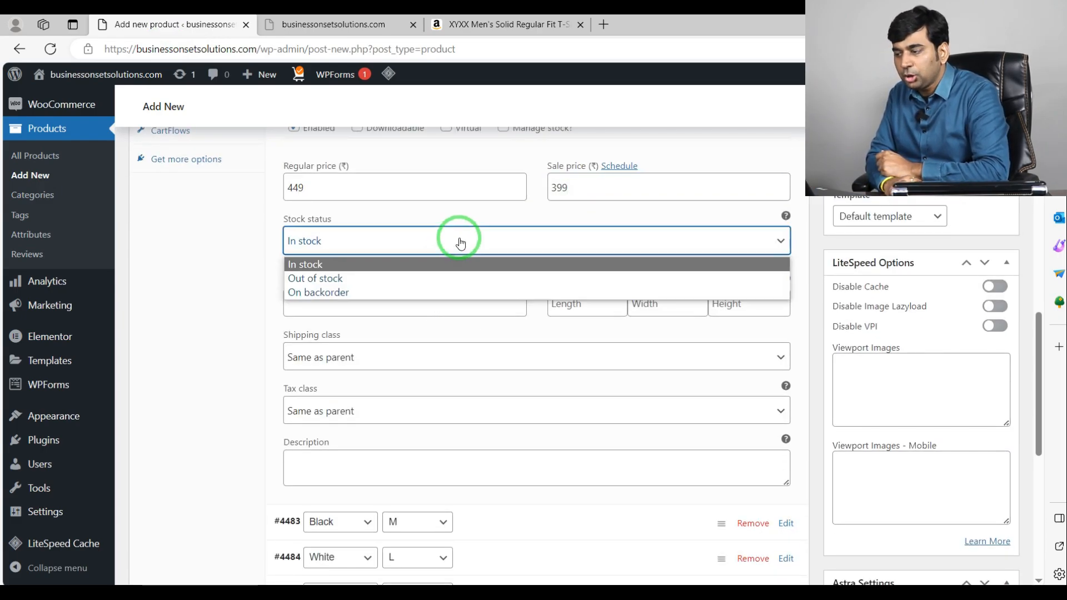
{"action": "left_click", "coordinate": [460, 242]}
Look up the T-shirt's weight and dimensions on its Amazon listing and set the Black L variation's weight to 60 g
{"action": "left_click", "coordinate": [409, 302]}
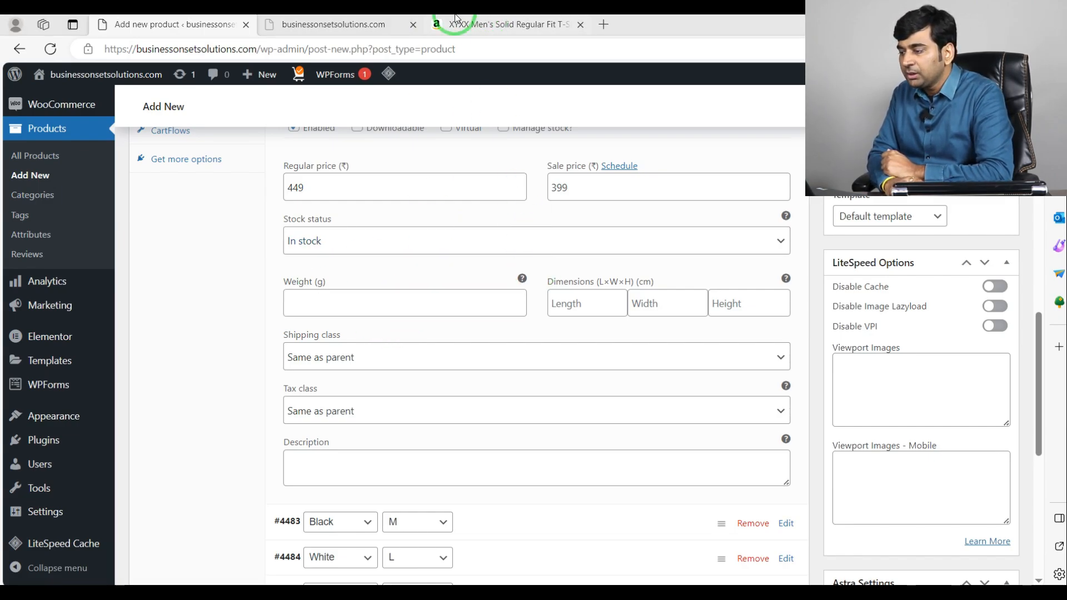
{"action": "left_click", "coordinate": [489, 24]}
{"action": "scroll", "coordinate": [624, 291], "scroll_direction": "down", "scroll_amount": 8}
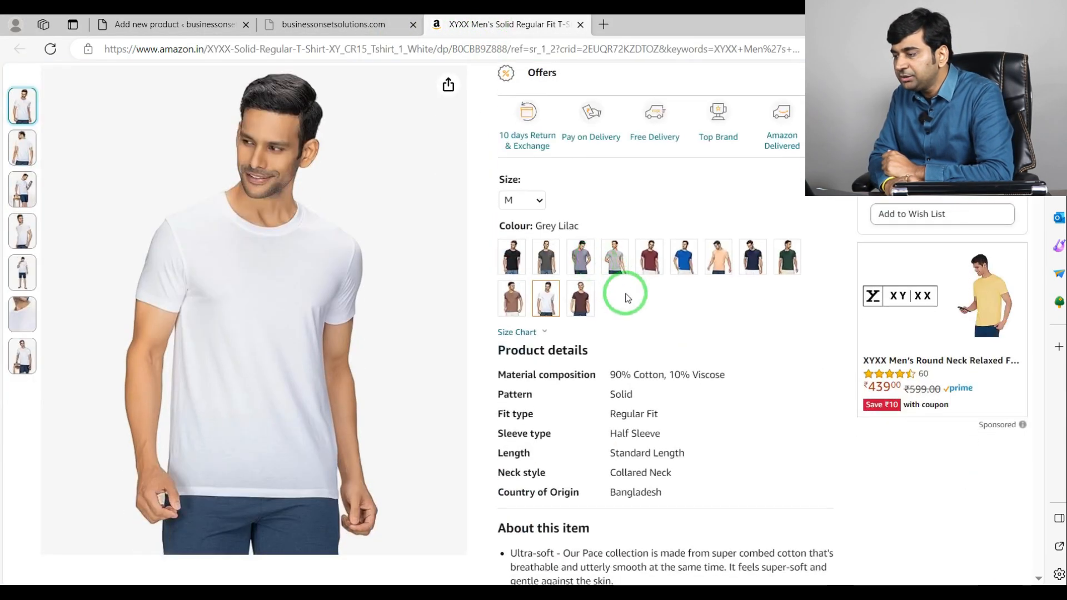
{"action": "scroll", "coordinate": [674, 343], "scroll_direction": "down", "scroll_amount": 7}
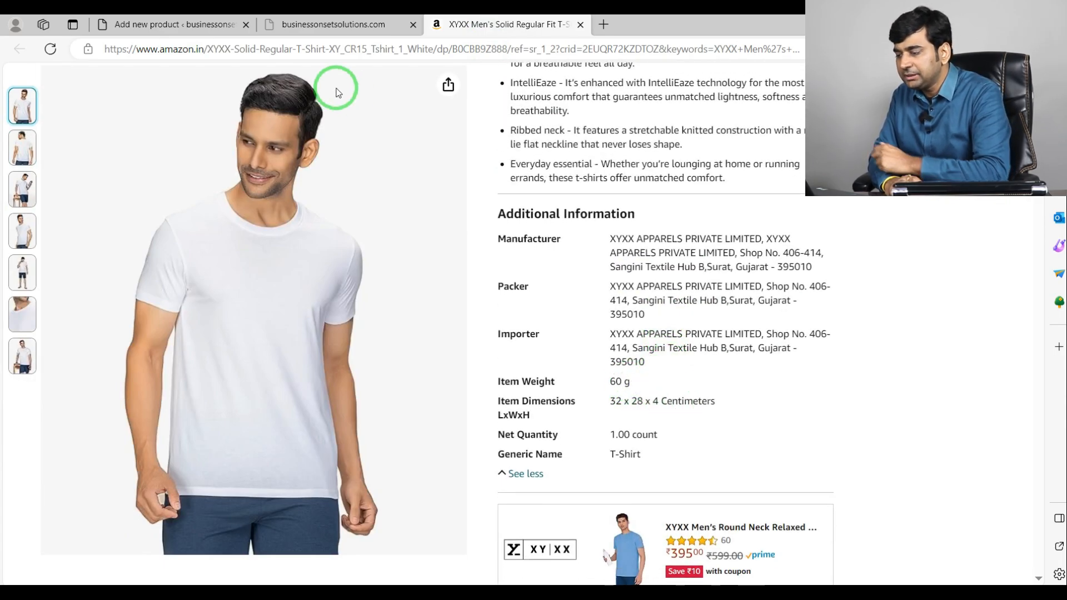
{"action": "left_click", "coordinate": [167, 23]}
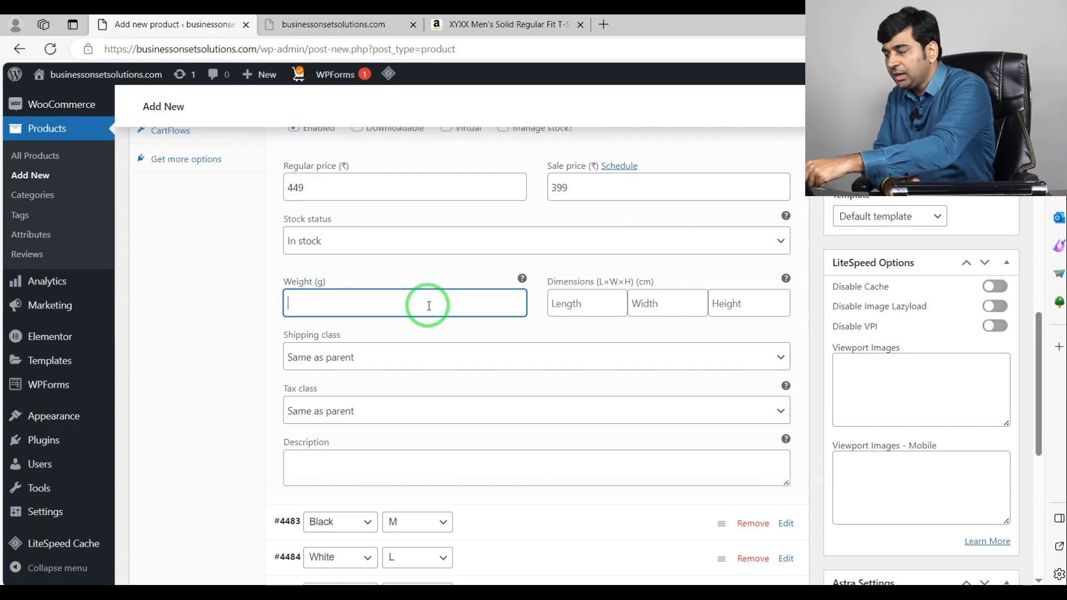
{"action": "type", "text": "60"}
Set the Black L variation's dimensions to 32 cm length, 28 cm width and 4 cm height
{"action": "left_click", "coordinate": [560, 303]}
{"action": "type", "text": "3"}
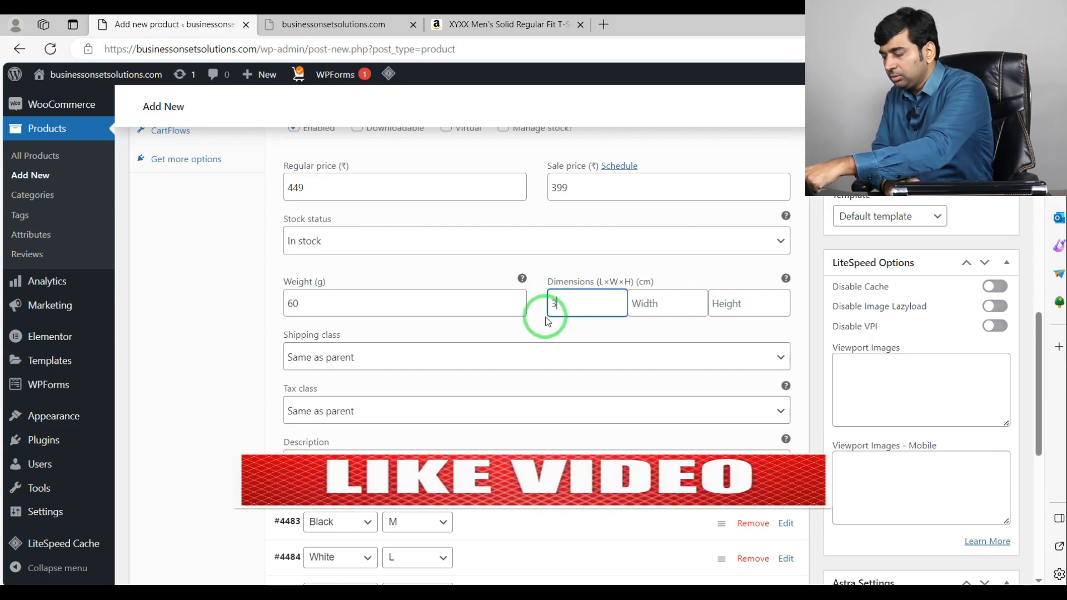
{"action": "type", "text": "2"}
{"action": "left_click", "coordinate": [650, 310]}
{"action": "type", "text": "28"}
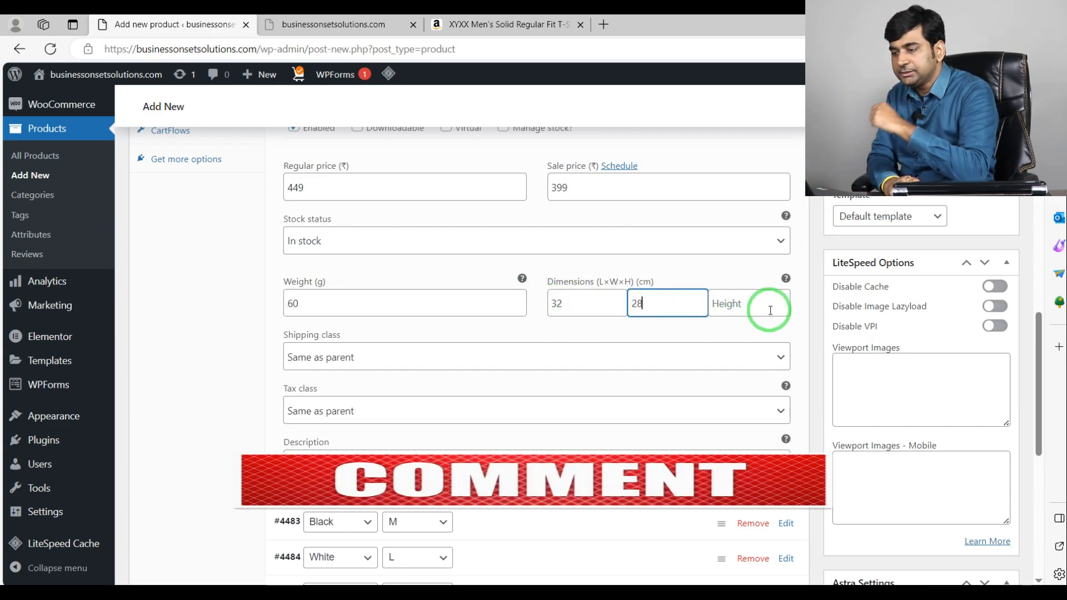
{"action": "left_click", "coordinate": [747, 303]}
{"action": "type", "text": "4"}
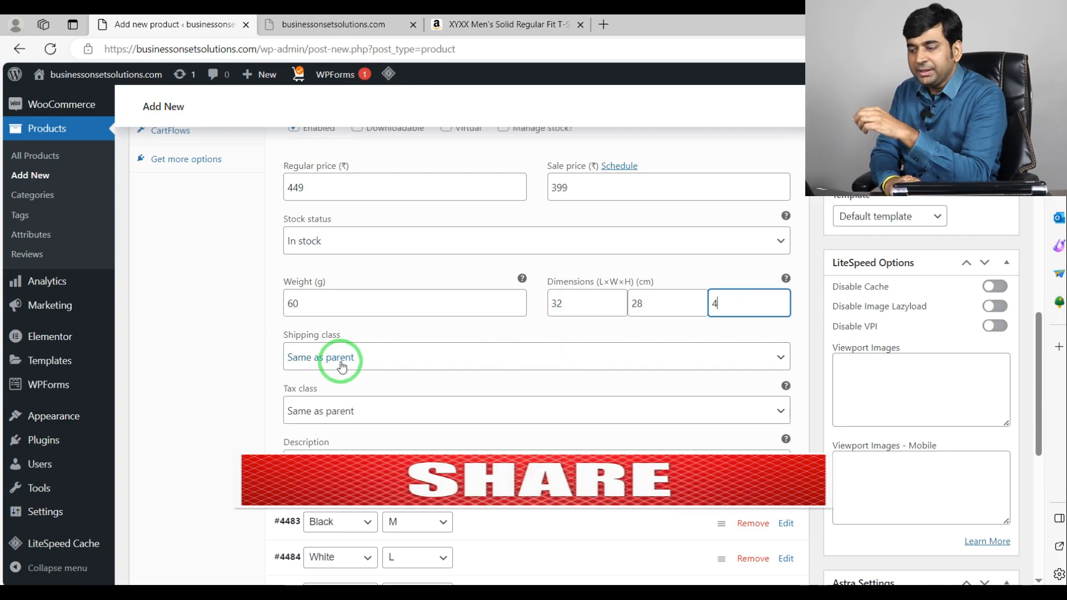
{"action": "left_click", "coordinate": [240, 367]}
Review the Black L variation's entries, including its shipping class, tax class and description field
{"action": "scroll", "coordinate": [341, 374], "scroll_direction": "down", "scroll_amount": 1}
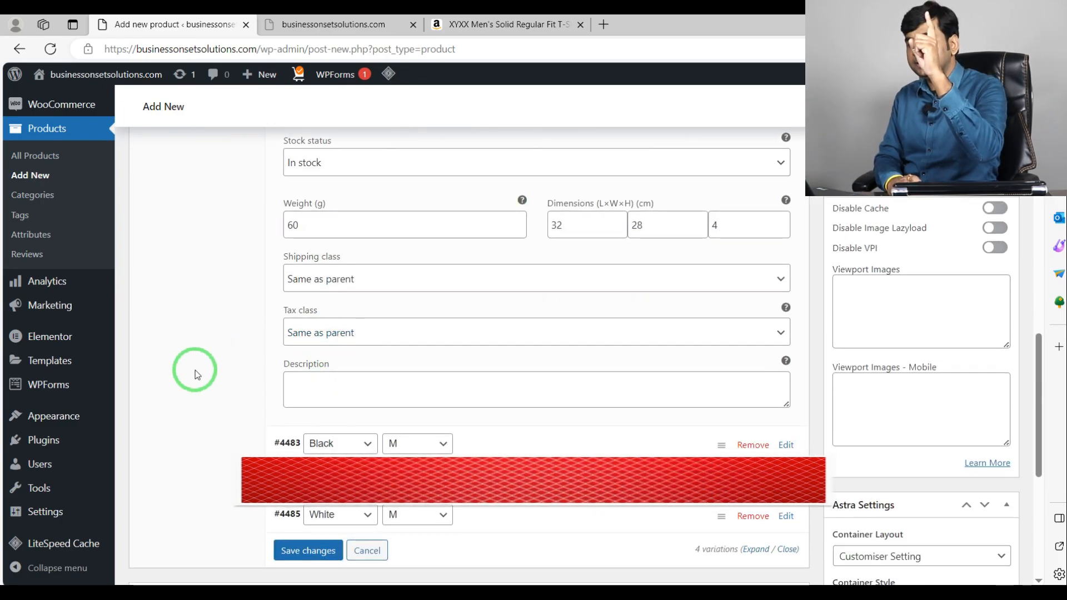
{"action": "scroll", "coordinate": [229, 339], "scroll_direction": "up", "scroll_amount": 4}
{"action": "scroll", "coordinate": [154, 186], "scroll_direction": "up", "scroll_amount": 2}
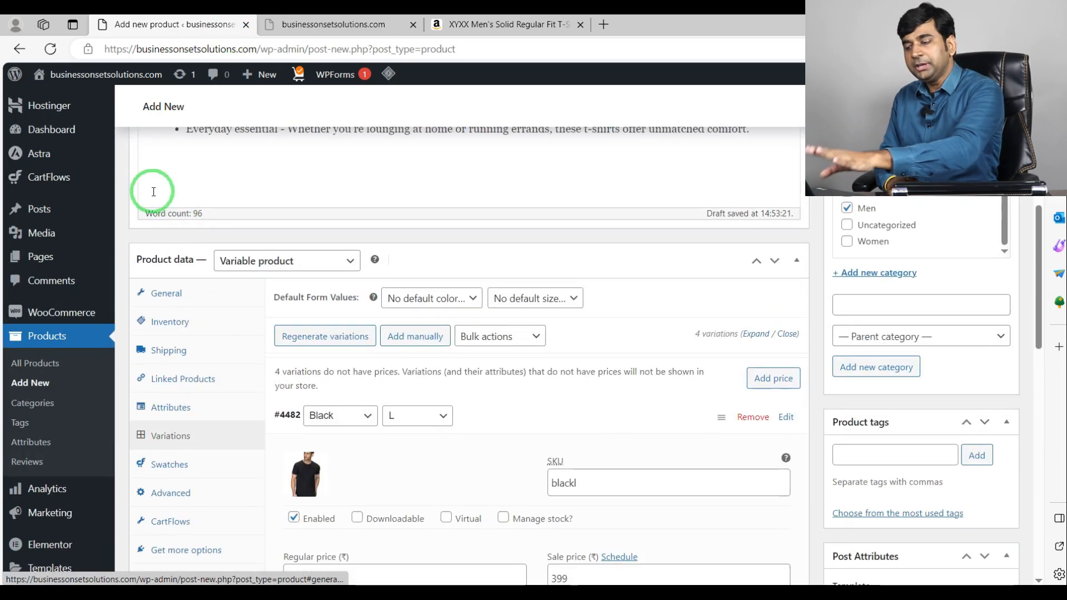
{"action": "scroll", "coordinate": [269, 476], "scroll_direction": "down", "scroll_amount": 5}
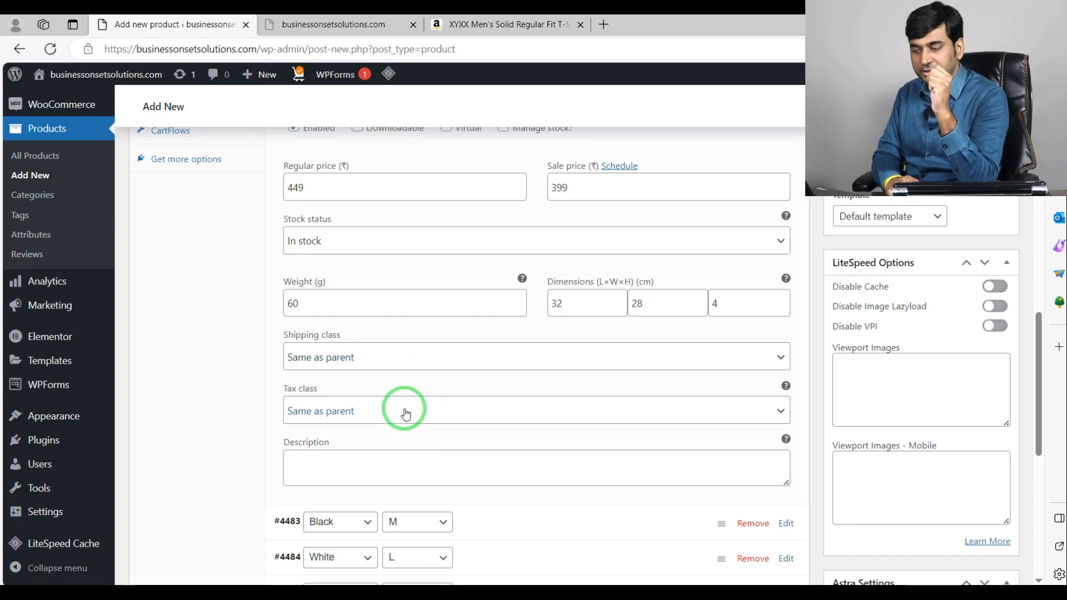
{"action": "mouse_move", "coordinate": [22, 356]}
{"action": "scroll", "coordinate": [461, 389], "scroll_direction": "down", "scroll_amount": 1}
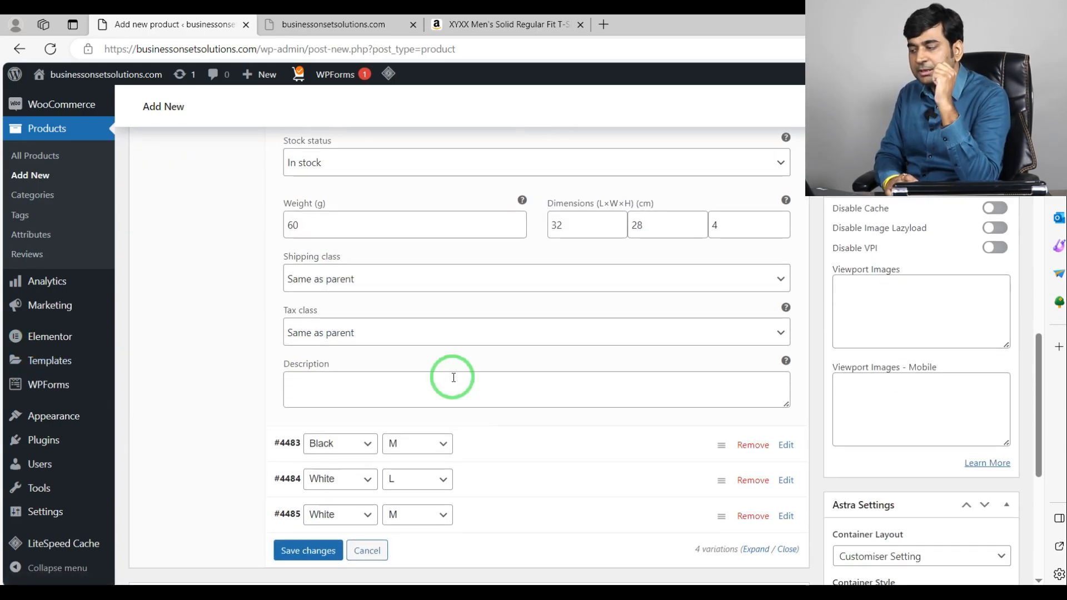
{"action": "left_click", "coordinate": [421, 396]}
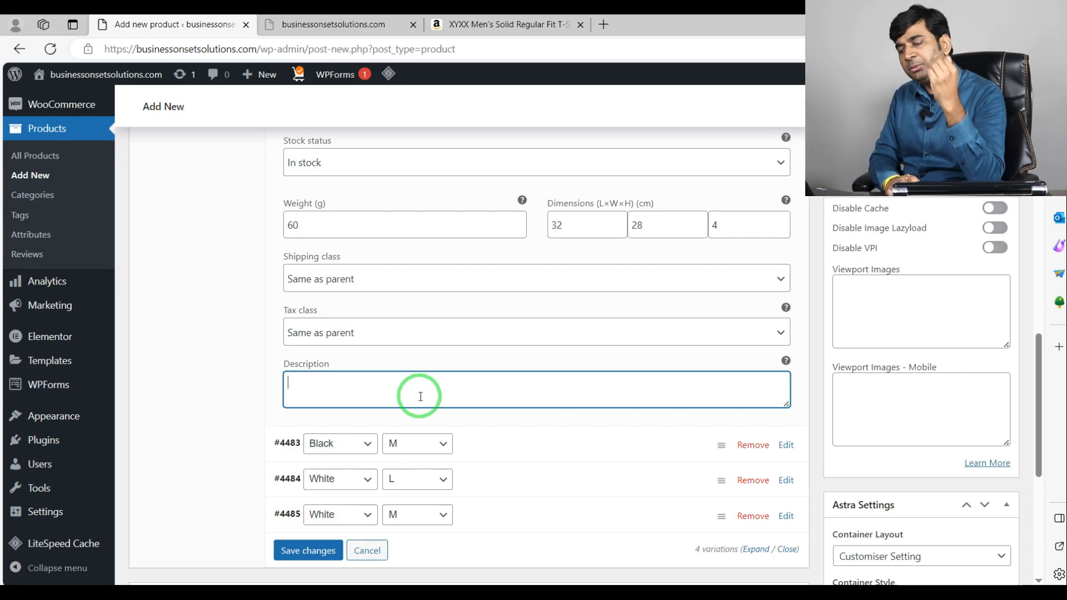
{"action": "scroll", "coordinate": [423, 393], "scroll_direction": "up", "scroll_amount": 1}
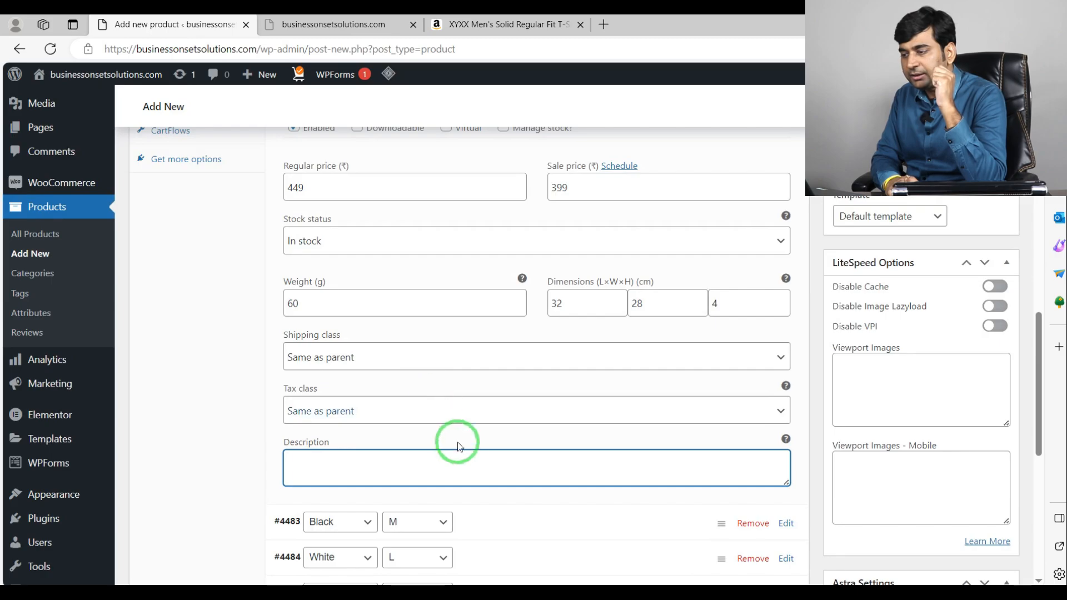
{"action": "scroll", "coordinate": [503, 497], "scroll_direction": "up", "scroll_amount": 1}
{"action": "scroll", "coordinate": [505, 500], "scroll_direction": "up", "scroll_amount": 2}
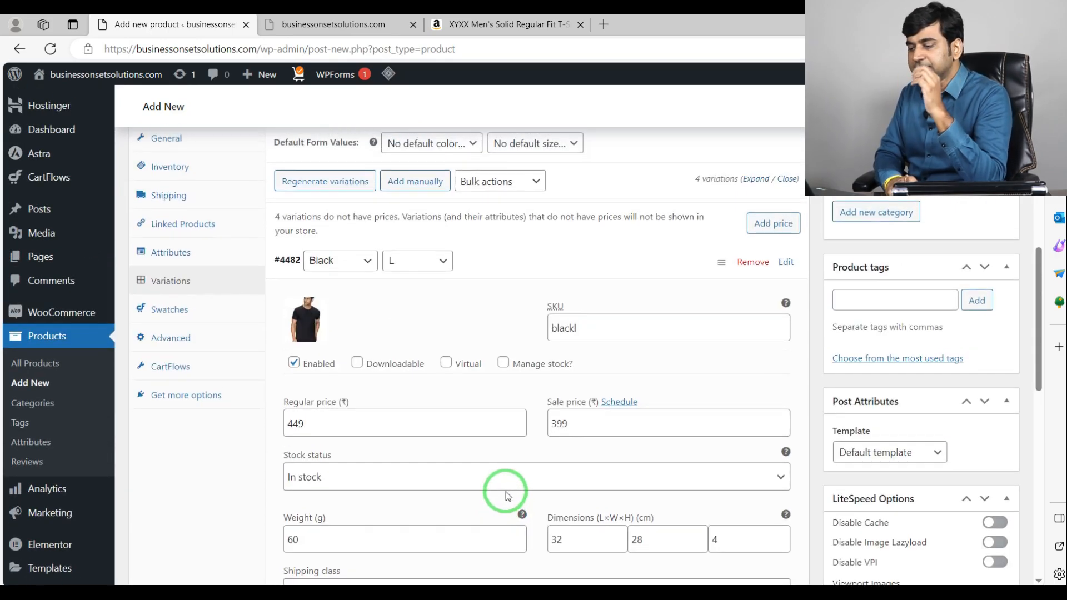
Expand the Black M variation and compare its fields with the entries made for Black L
{"action": "scroll", "coordinate": [506, 494], "scroll_direction": "down", "scroll_amount": 6}
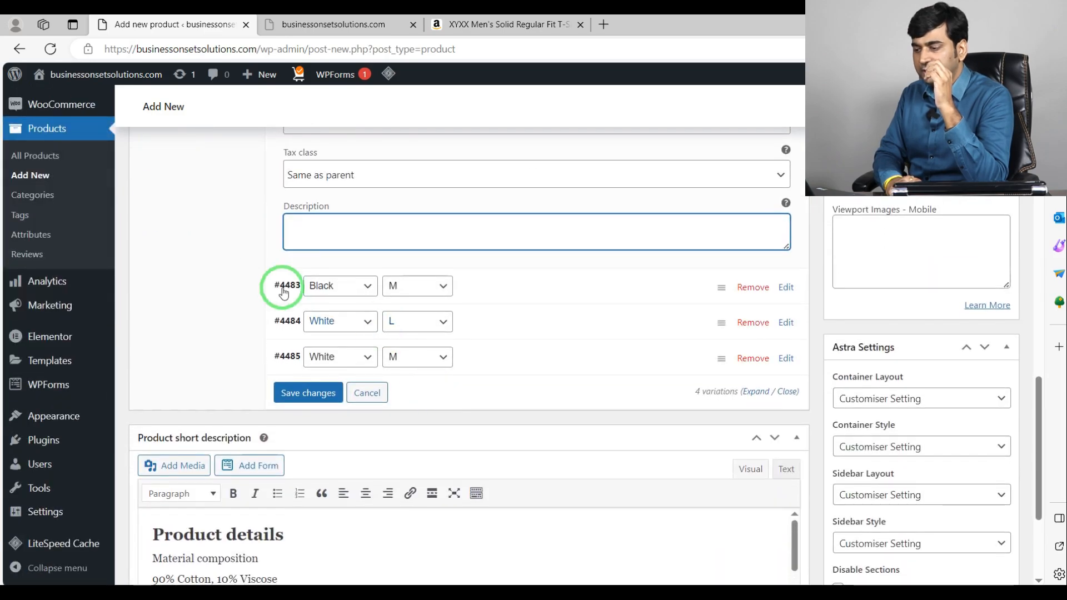
{"action": "left_click", "coordinate": [289, 291]}
{"action": "scroll", "coordinate": [440, 334], "scroll_direction": "down", "scroll_amount": 3}
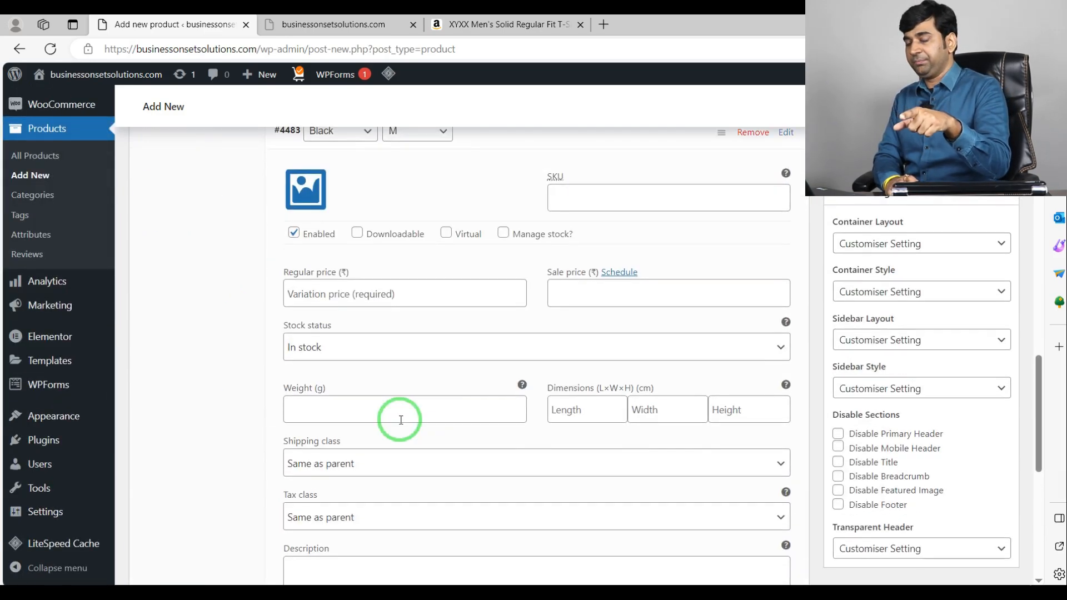
{"action": "scroll", "coordinate": [423, 392], "scroll_direction": "up", "scroll_amount": 10}
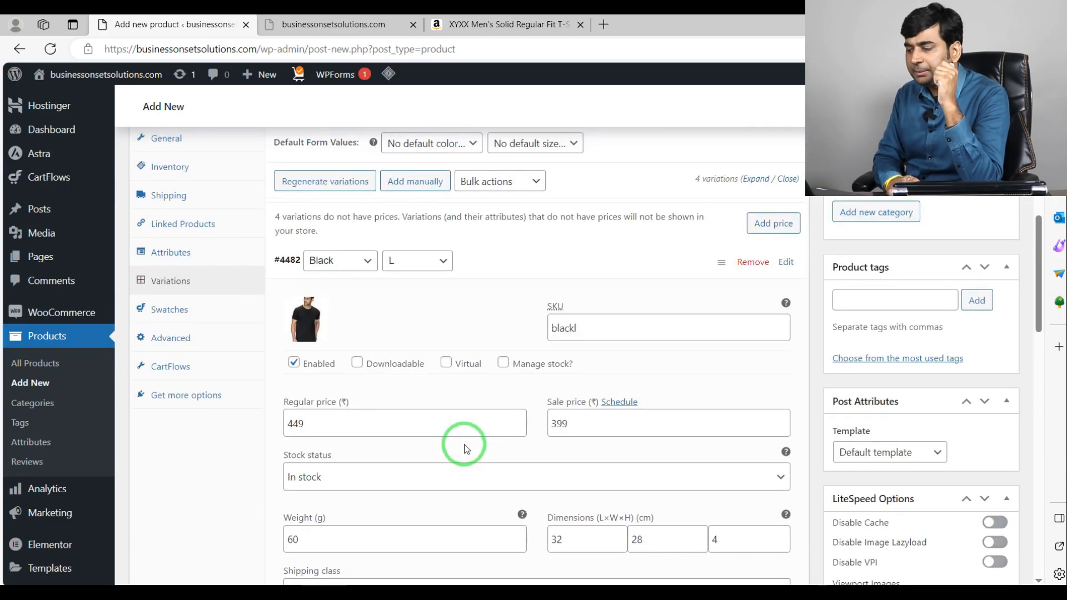
{"action": "scroll", "coordinate": [467, 317], "scroll_direction": "down", "scroll_amount": 1}
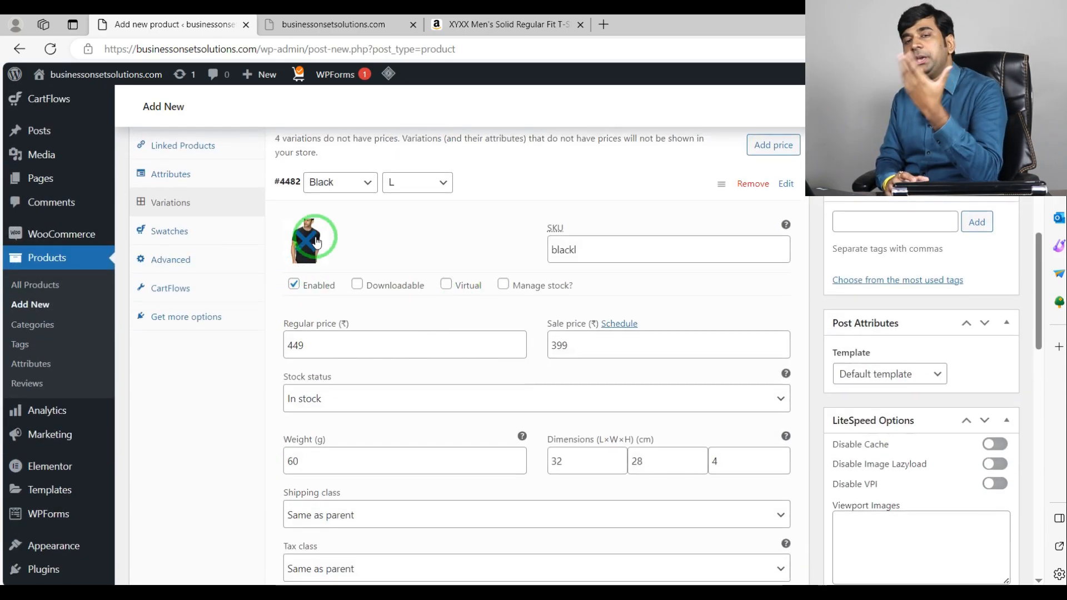
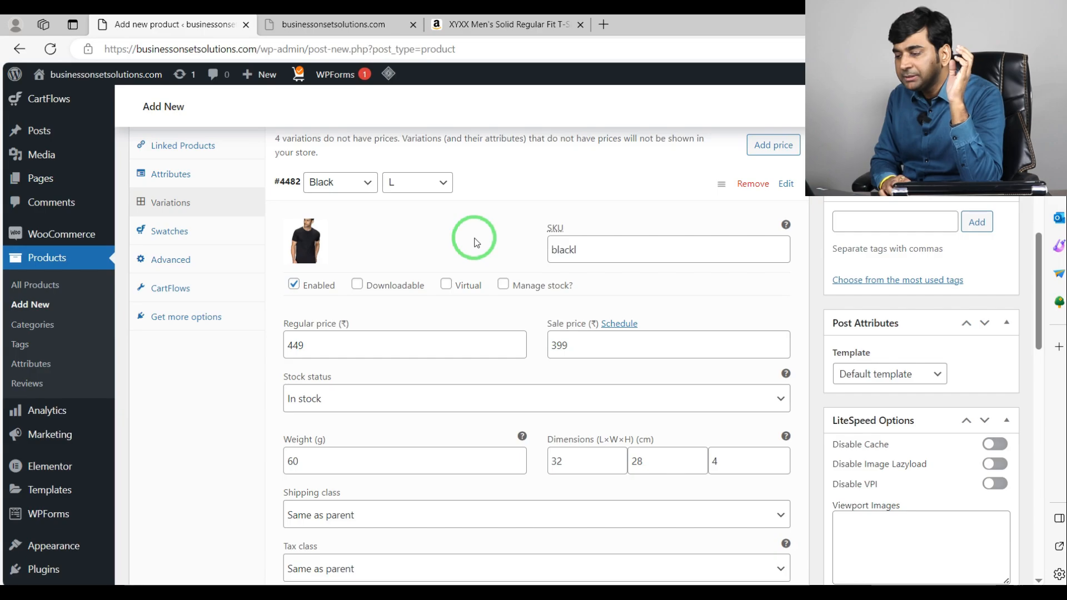
Collapse the Black L variation and bring the Black M variation's fields into view
{"action": "scroll", "coordinate": [473, 245], "scroll_direction": "down", "scroll_amount": 3}
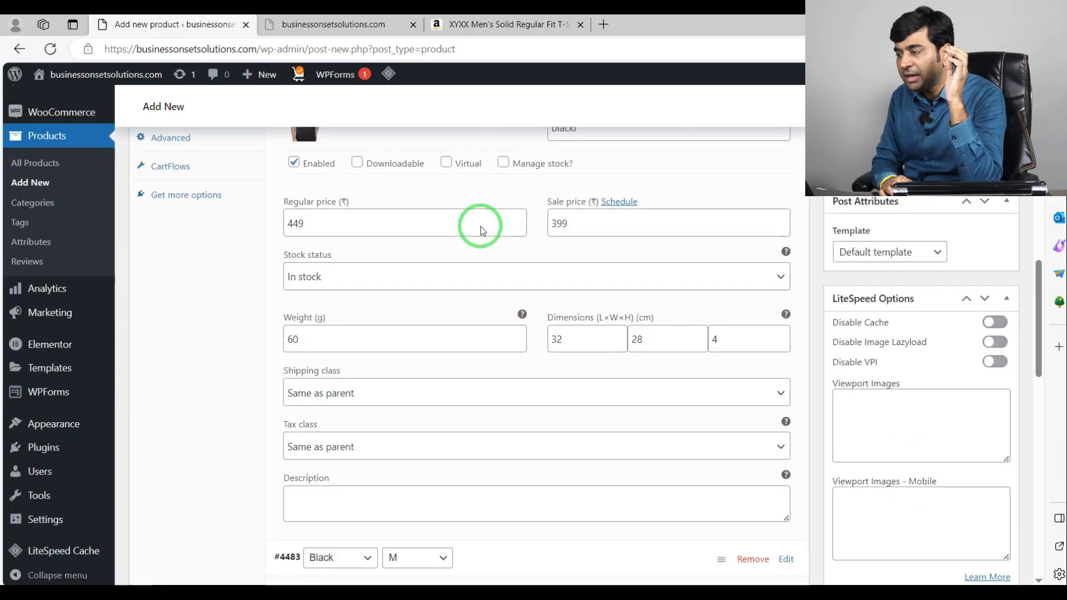
{"action": "scroll", "coordinate": [483, 228], "scroll_direction": "up", "scroll_amount": 3}
{"action": "left_click", "coordinate": [751, 191]}
{"action": "left_click", "coordinate": [656, 169]}
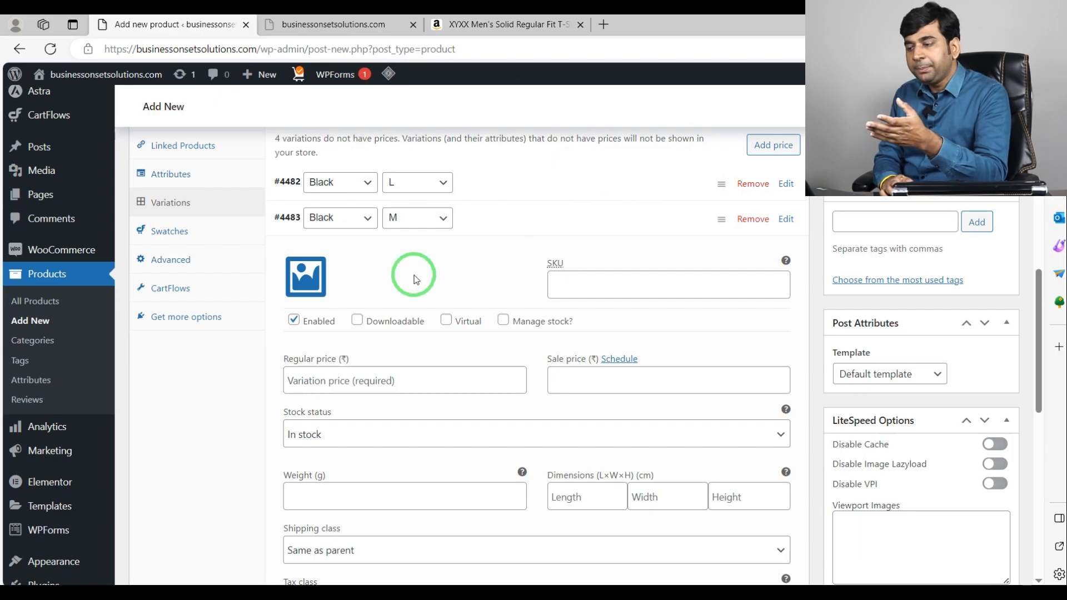
Set the Black M variation's image to the black T-shirt photo from the media library
{"action": "scroll", "coordinate": [417, 279], "scroll_direction": "down", "scroll_amount": 2}
{"action": "left_click", "coordinate": [431, 305]}
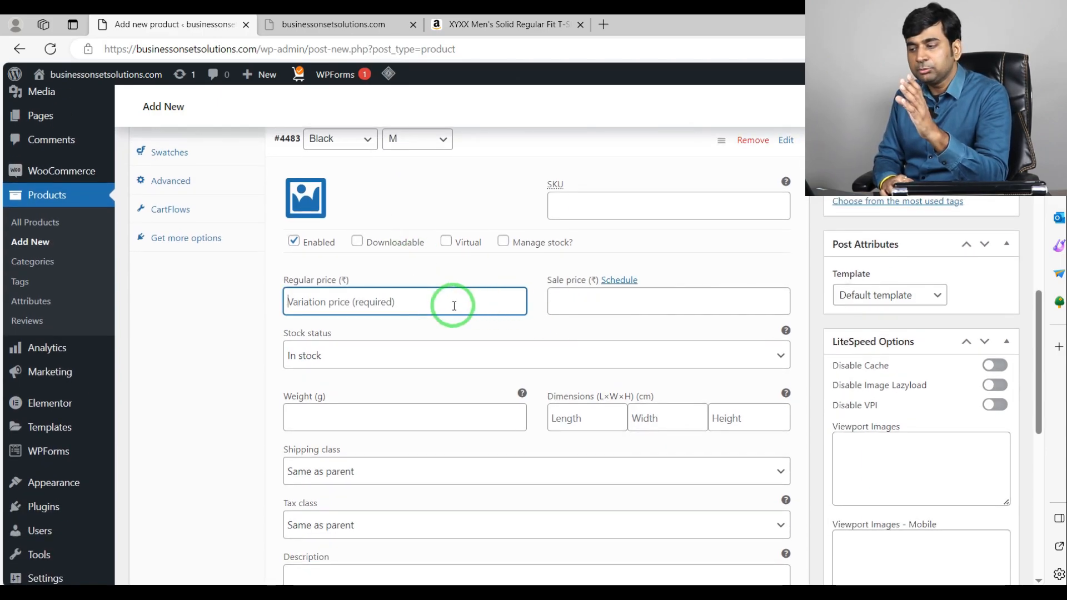
{"action": "scroll", "coordinate": [454, 306], "scroll_direction": "up", "scroll_amount": 2}
{"action": "left_click", "coordinate": [312, 283]}
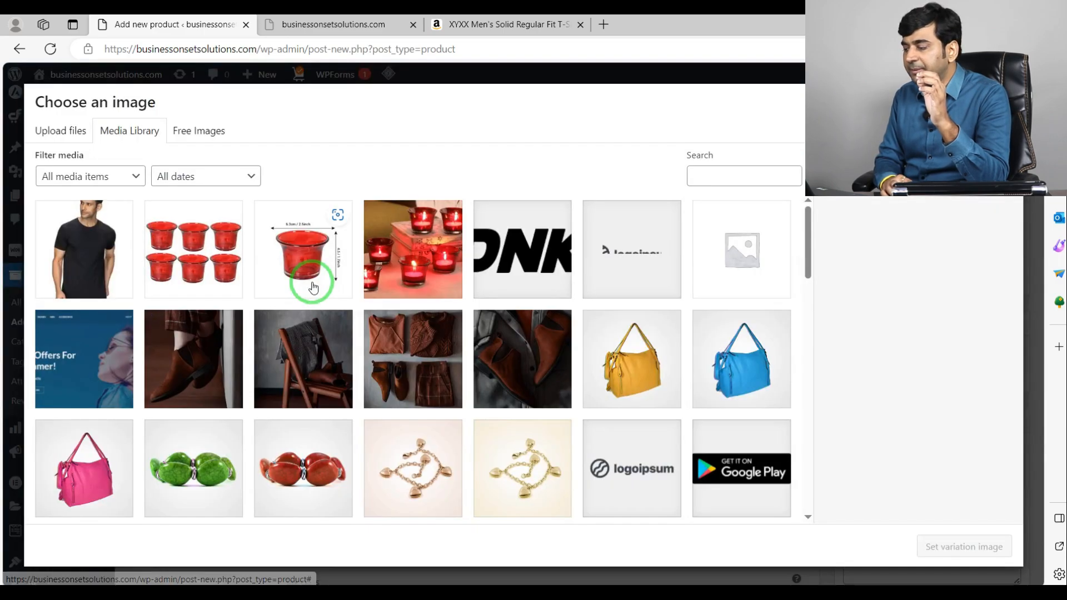
{"action": "left_click", "coordinate": [100, 283]}
{"action": "left_click", "coordinate": [933, 546]}
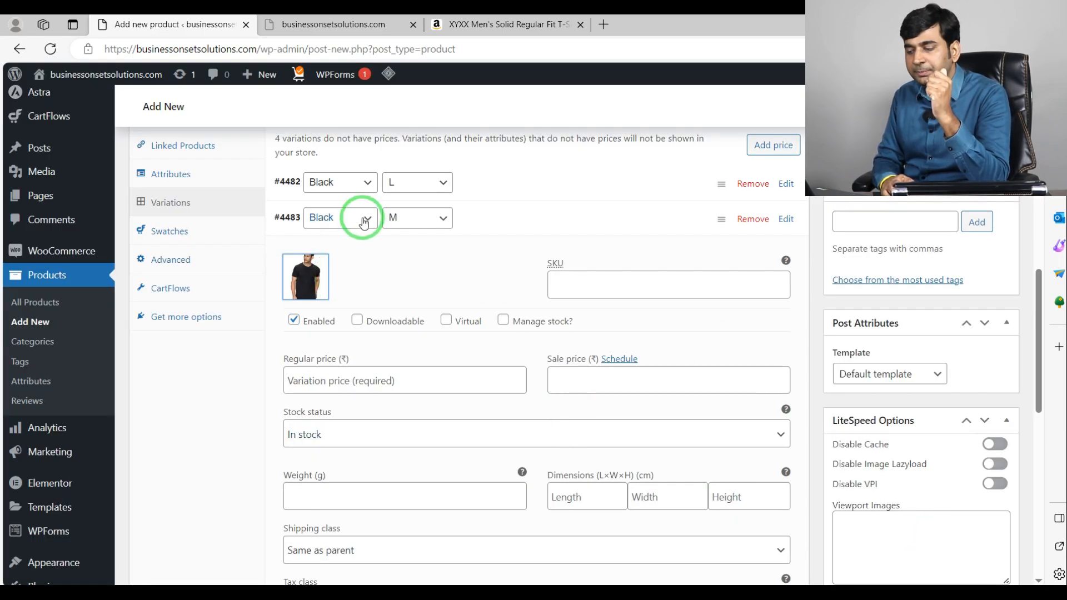
Look up the T-shirt's M.R.P. and selling price on its Amazon listing, and return to the product editor
{"action": "scroll", "coordinate": [346, 281], "scroll_direction": "down", "scroll_amount": 2}
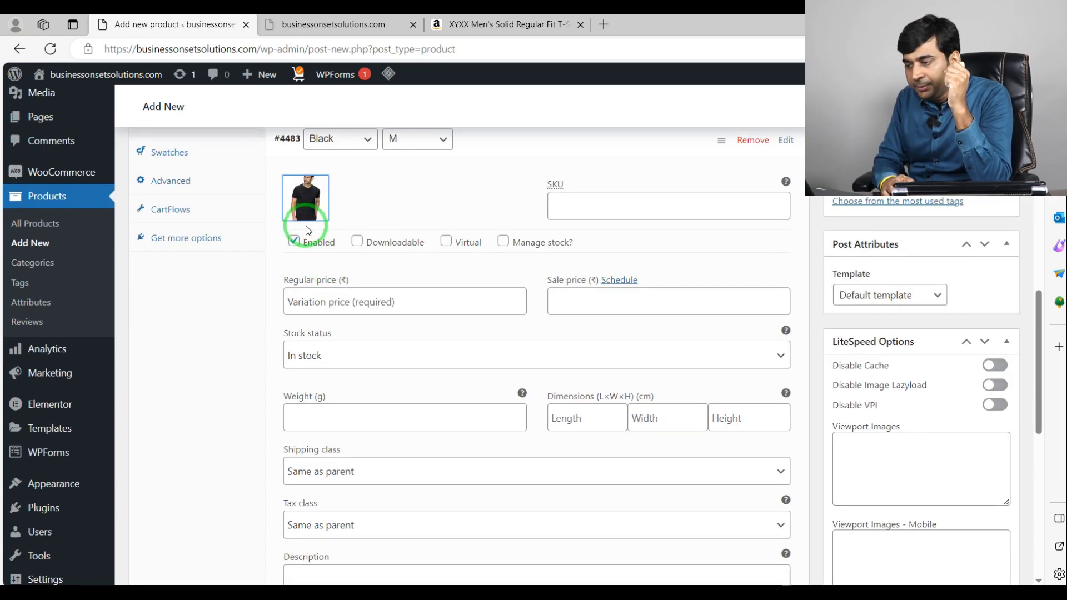
{"action": "scroll", "coordinate": [376, 300], "scroll_direction": "up", "scroll_amount": 2}
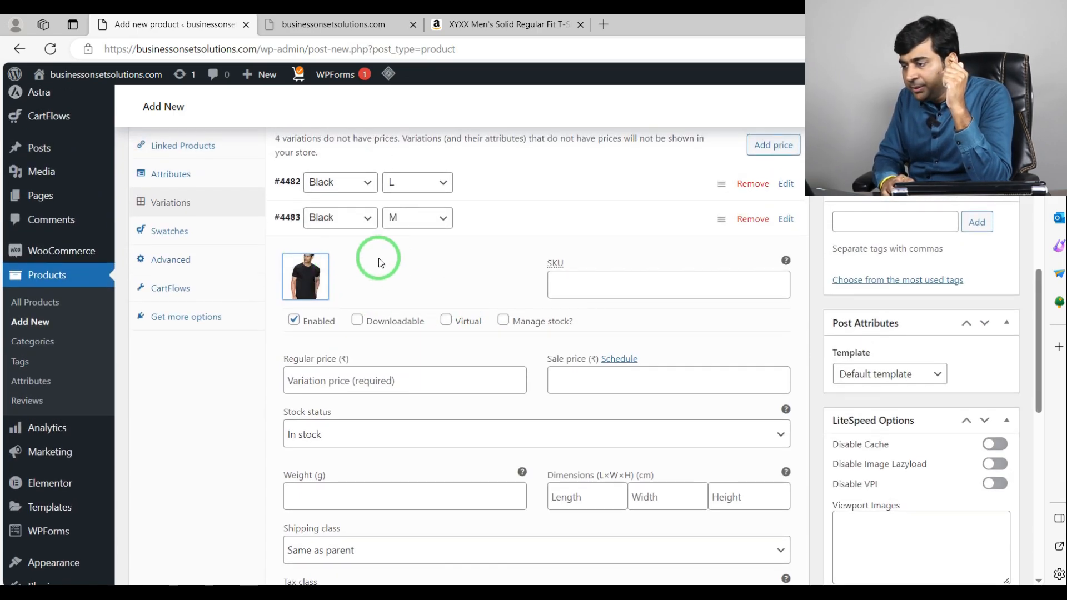
{"action": "scroll", "coordinate": [371, 261], "scroll_direction": "down", "scroll_amount": 1}
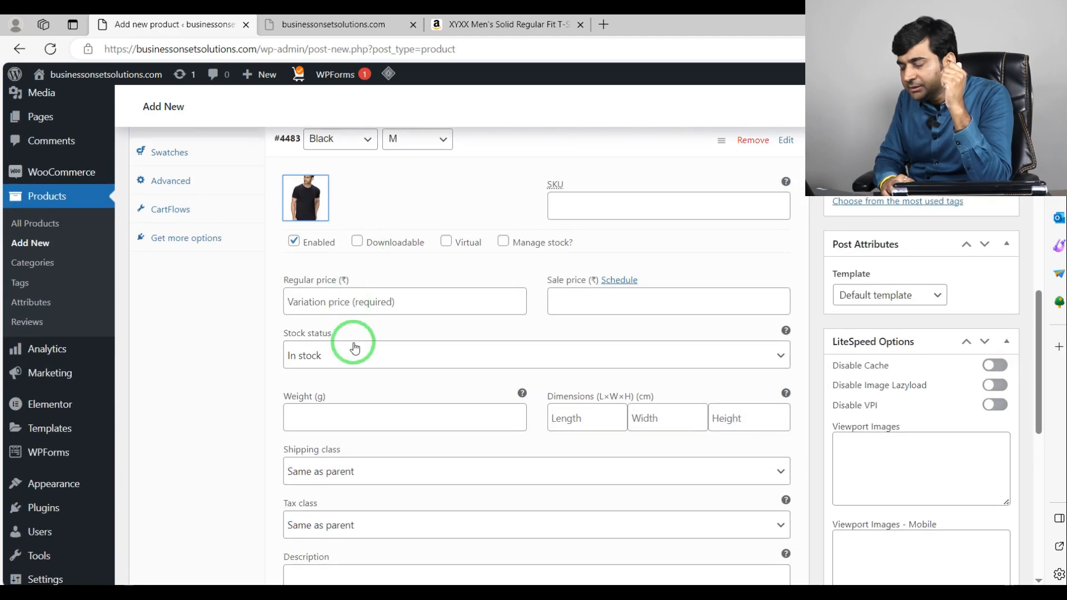
{"action": "left_click", "coordinate": [394, 305]}
{"action": "scroll", "coordinate": [393, 303], "scroll_direction": "up", "scroll_amount": 3}
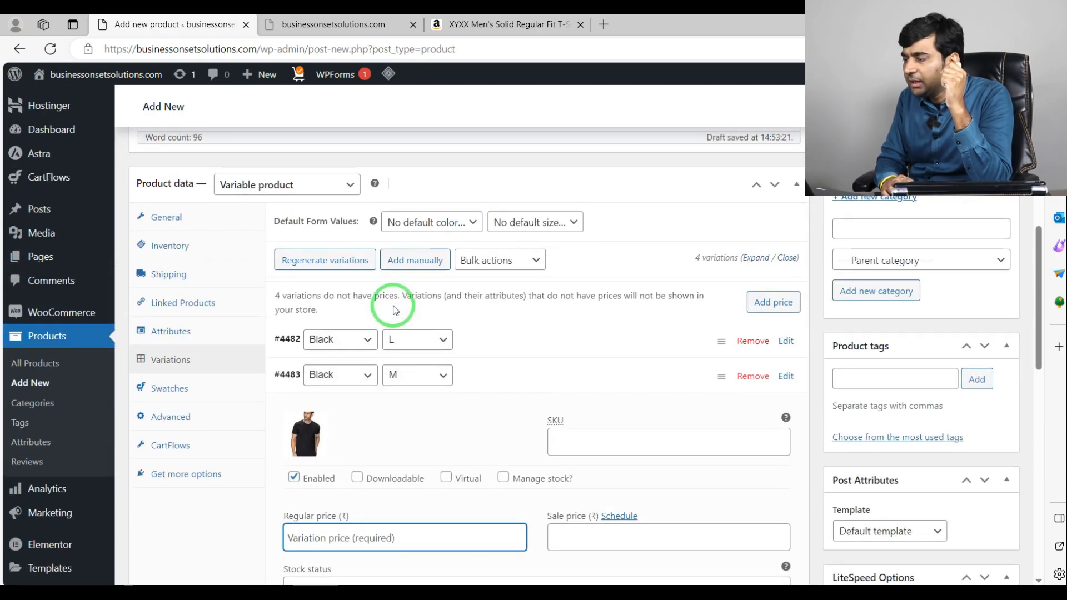
{"action": "left_click", "coordinate": [534, 25]}
{"action": "scroll", "coordinate": [638, 311], "scroll_direction": "up", "scroll_amount": 3}
{"action": "scroll", "coordinate": [640, 315], "scroll_direction": "up", "scroll_amount": 4}
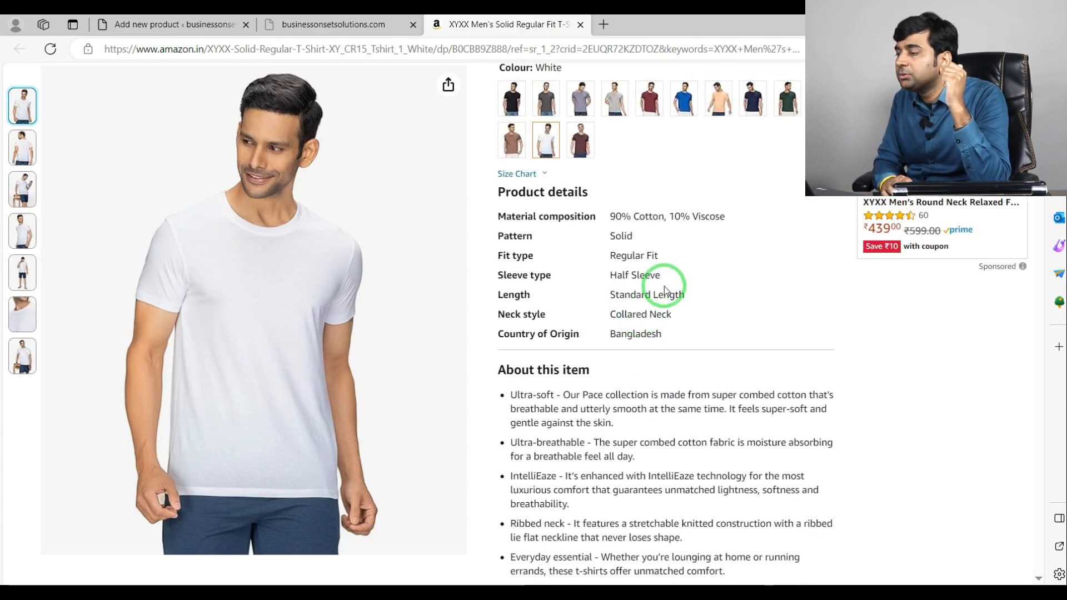
{"action": "scroll", "coordinate": [664, 289], "scroll_direction": "down", "scroll_amount": 6}
{"action": "scroll", "coordinate": [664, 289], "scroll_direction": "up", "scroll_amount": 14}
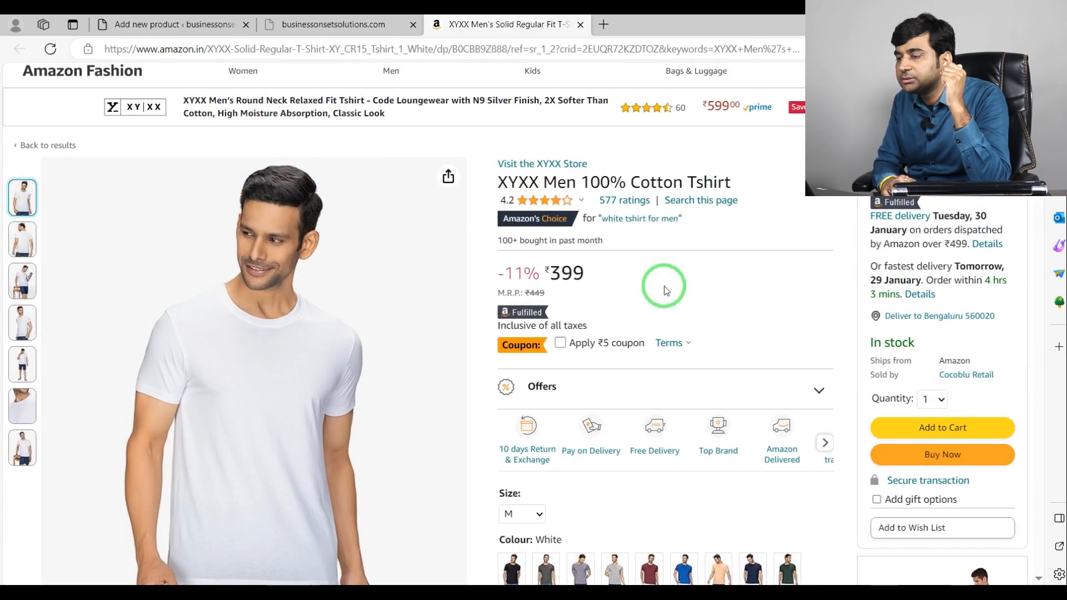
{"action": "left_click", "coordinate": [202, 24]}
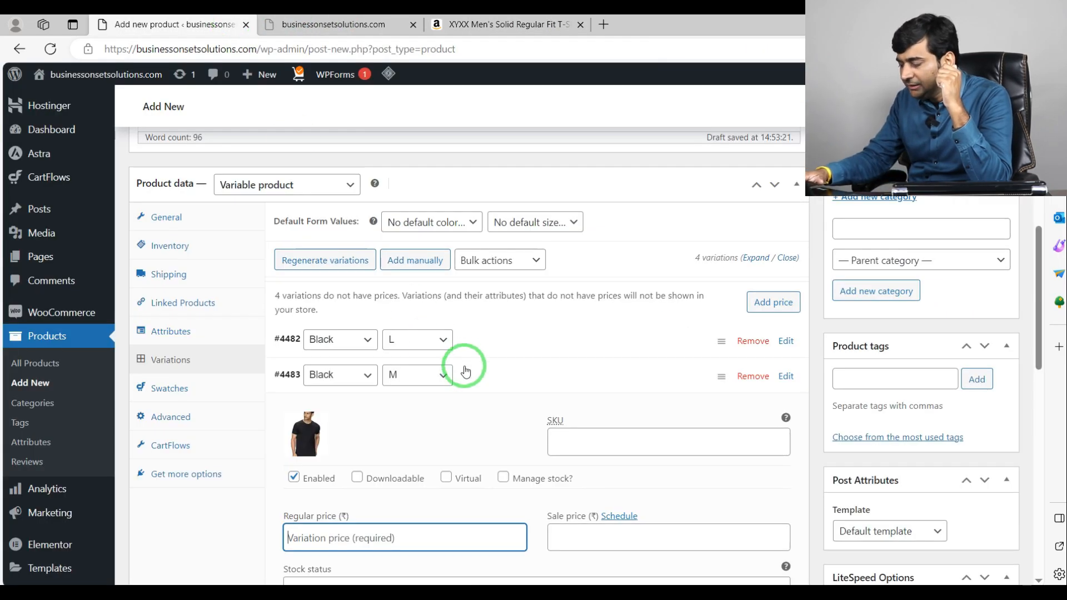
Set the Black M variation's regular price to ₹449 and its sale price to ₹399
{"action": "scroll", "coordinate": [428, 399], "scroll_direction": "down", "scroll_amount": 2}
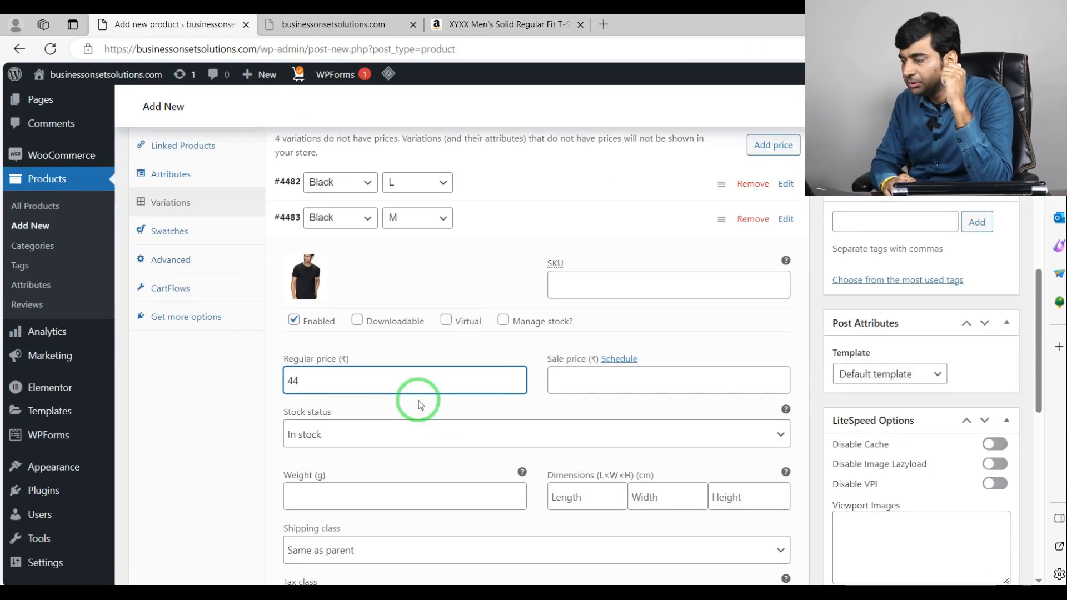
{"action": "left_click", "coordinate": [627, 378]}
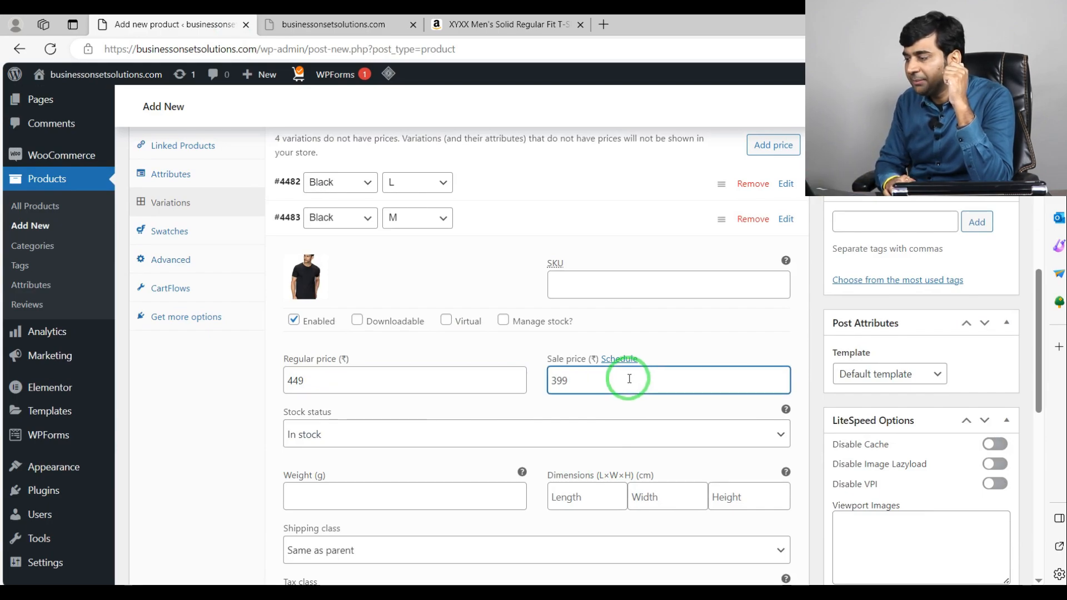
{"action": "left_click", "coordinate": [720, 218]}
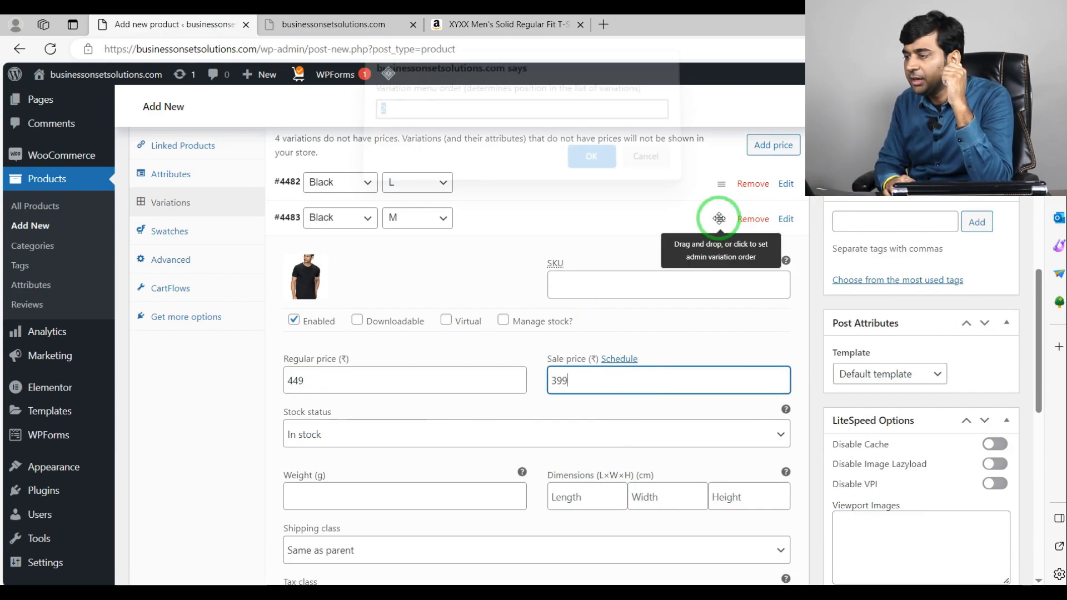
{"action": "left_click", "coordinate": [663, 172]}
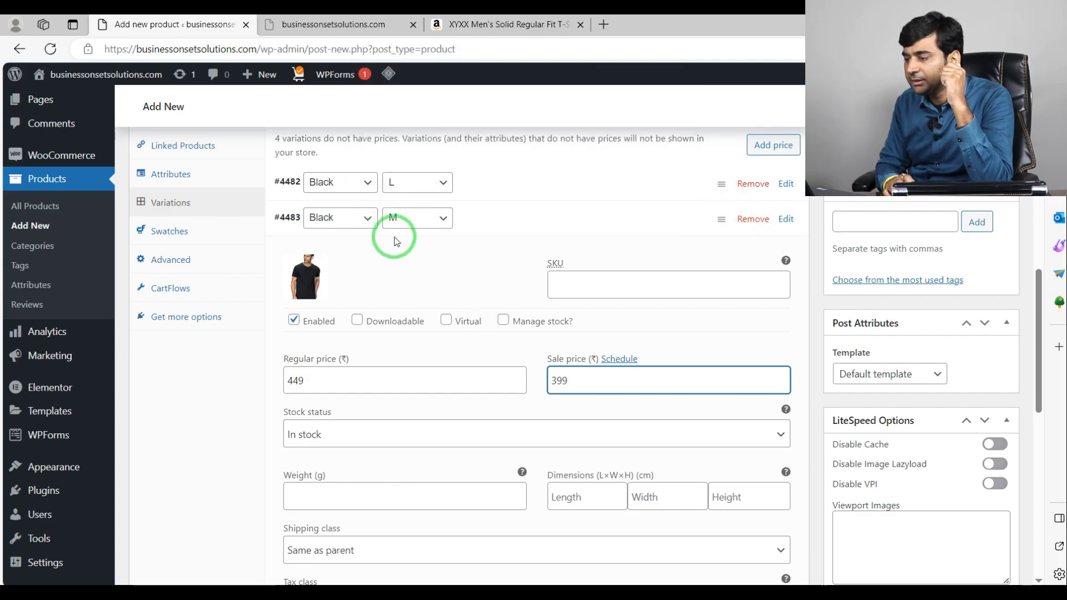
Expand the White L variation, upload the image file "white" and set it as the variation image
{"action": "scroll", "coordinate": [437, 388], "scroll_direction": "down", "scroll_amount": 5}
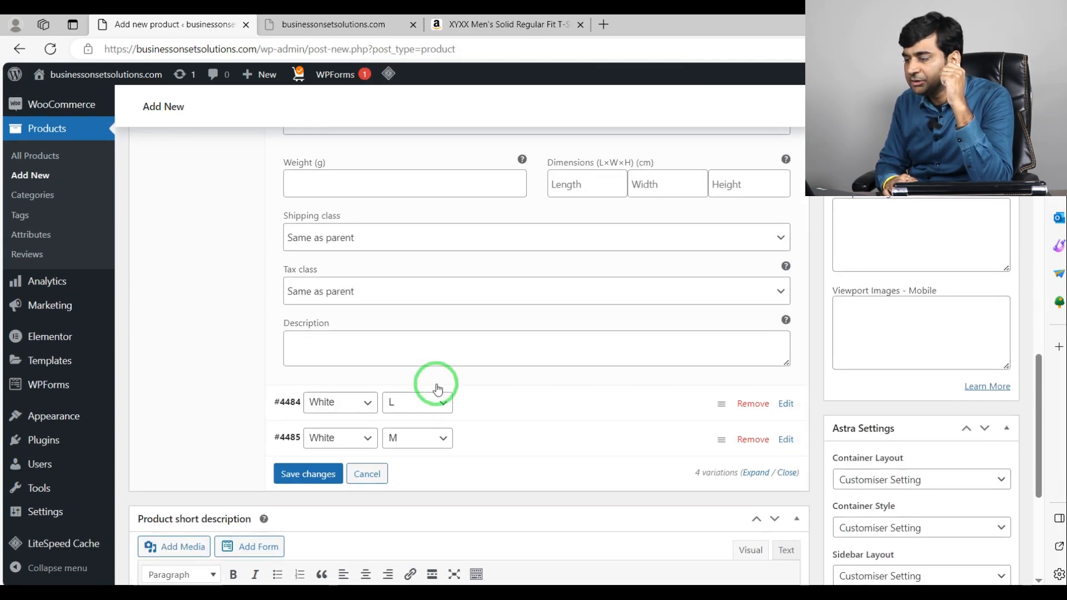
{"action": "left_click", "coordinate": [289, 401]}
{"action": "scroll", "coordinate": [303, 389], "scroll_direction": "down", "scroll_amount": 3}
{"action": "left_click", "coordinate": [306, 309]}
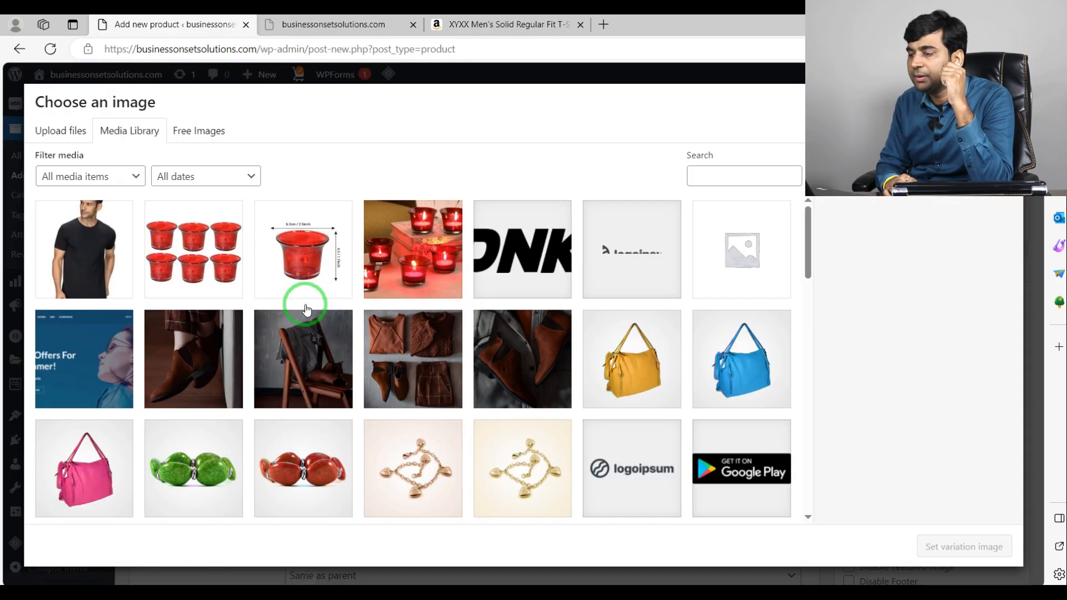
{"action": "left_click", "coordinate": [55, 130]}
{"action": "left_click", "coordinate": [539, 341]}
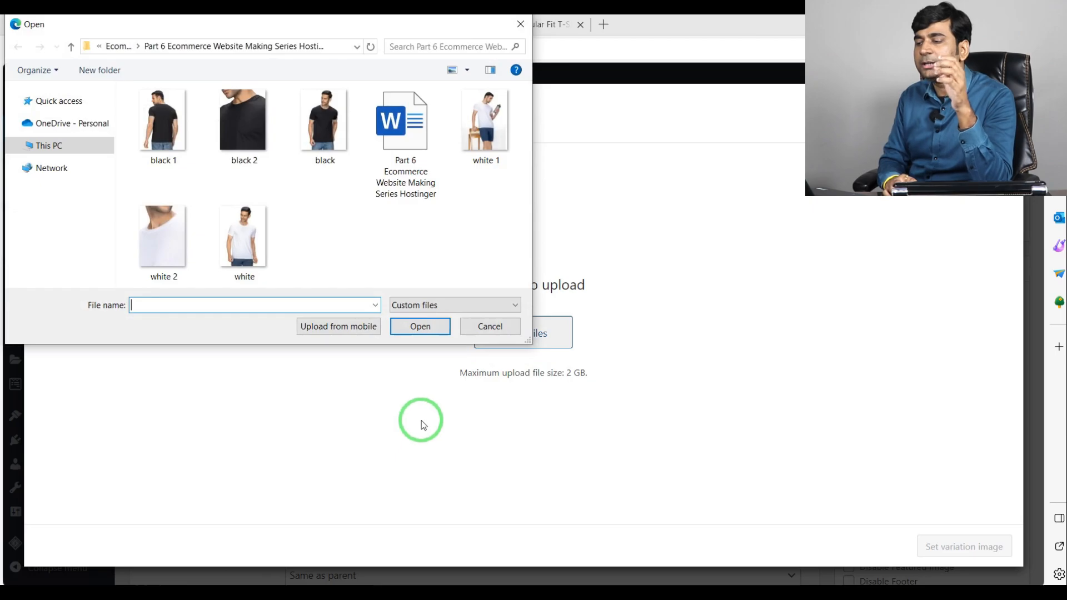
{"action": "left_click", "coordinate": [258, 226]}
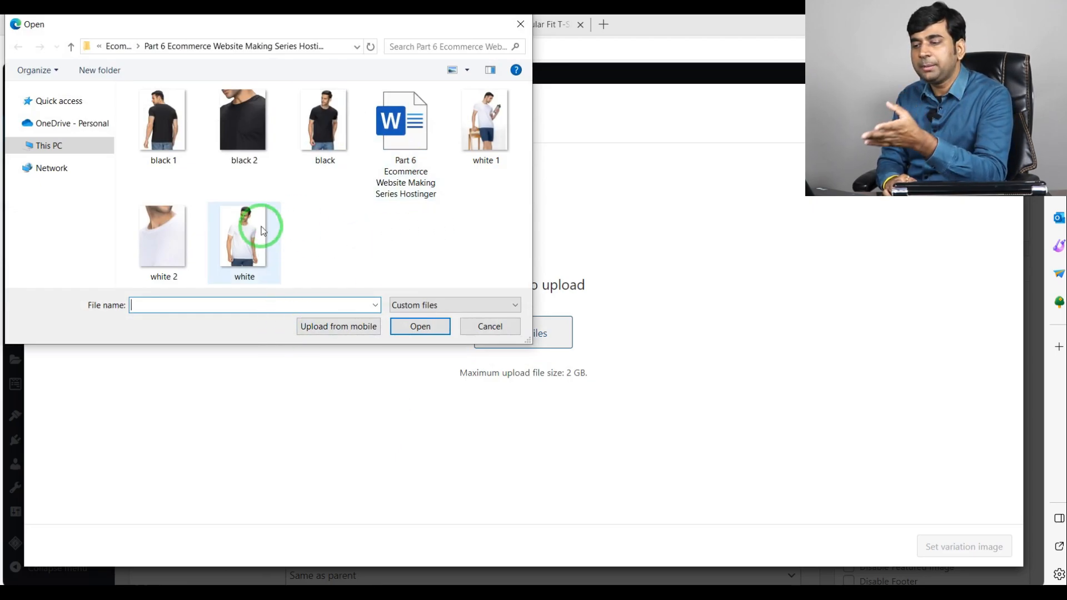
{"action": "double_click", "coordinate": [229, 229]}
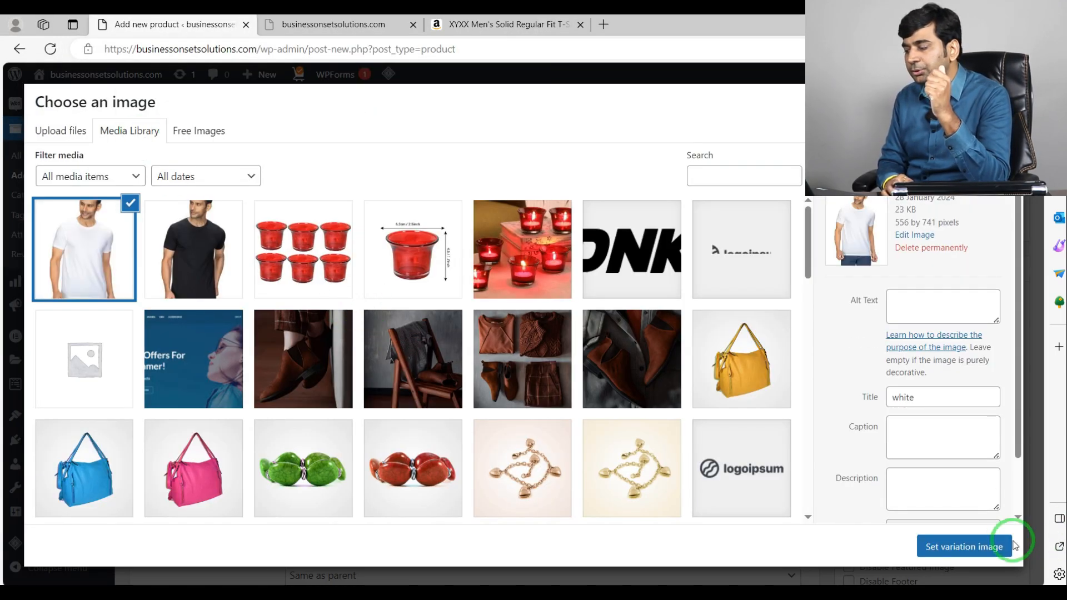
{"action": "left_click", "coordinate": [923, 547]}
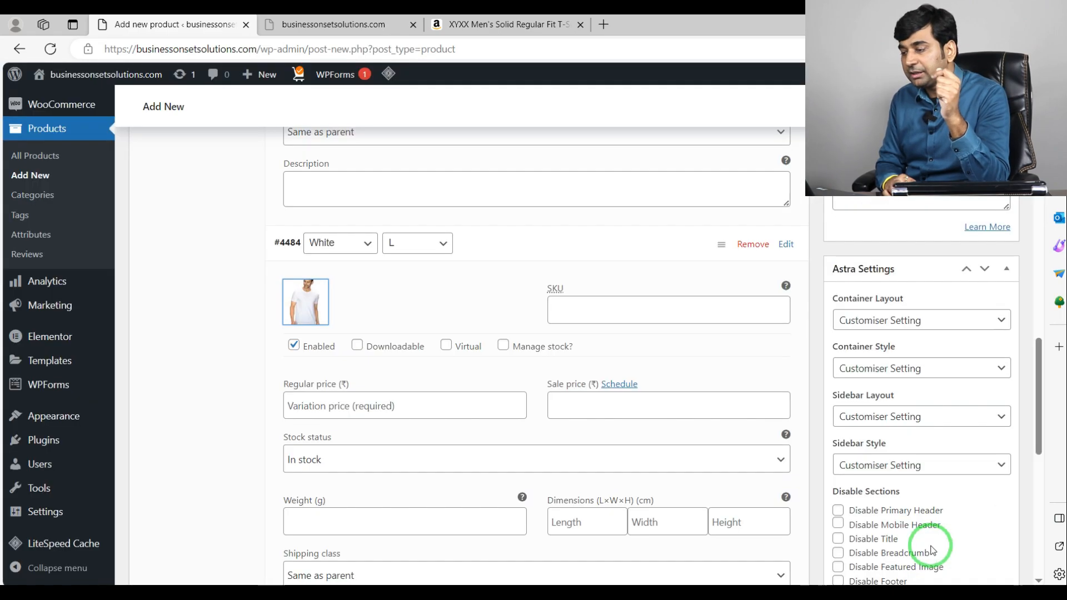
Set the White L variation's regular price to ₹449 and its sale price to ₹399
{"action": "scroll", "coordinate": [316, 357], "scroll_direction": "down", "scroll_amount": 3}
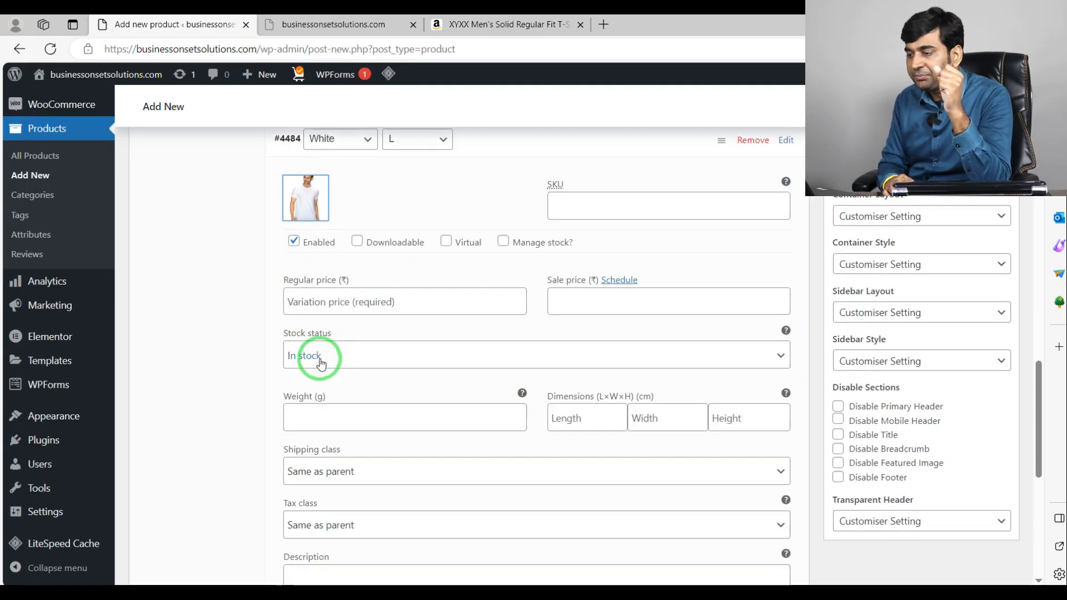
{"action": "scroll", "coordinate": [489, 422], "scroll_direction": "up", "scroll_amount": 8}
{"action": "scroll", "coordinate": [492, 422], "scroll_direction": "up", "scroll_amount": 3}
{"action": "scroll", "coordinate": [495, 422], "scroll_direction": "down", "scroll_amount": 5}
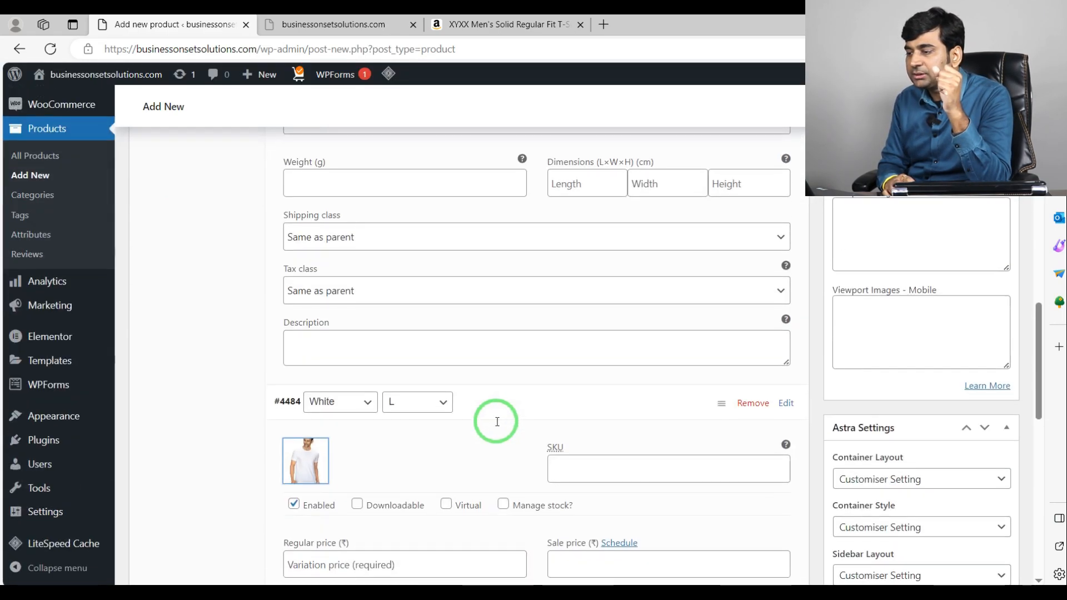
{"action": "scroll", "coordinate": [478, 427], "scroll_direction": "up", "scroll_amount": 3}
{"action": "scroll", "coordinate": [464, 433], "scroll_direction": "down", "scroll_amount": 7}
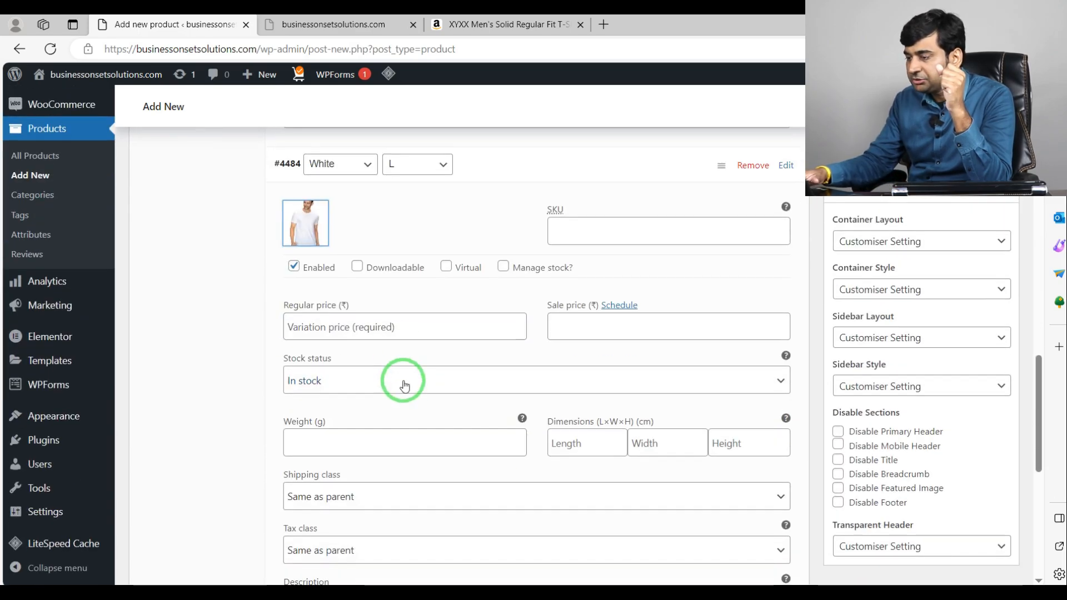
{"action": "left_click", "coordinate": [390, 332]}
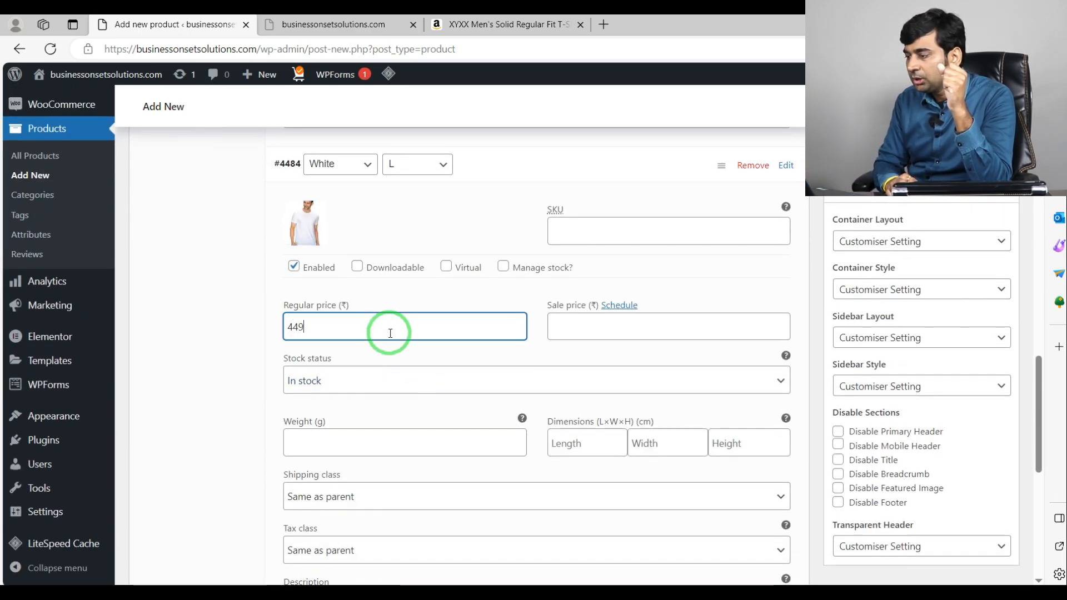
{"action": "left_click", "coordinate": [638, 327]}
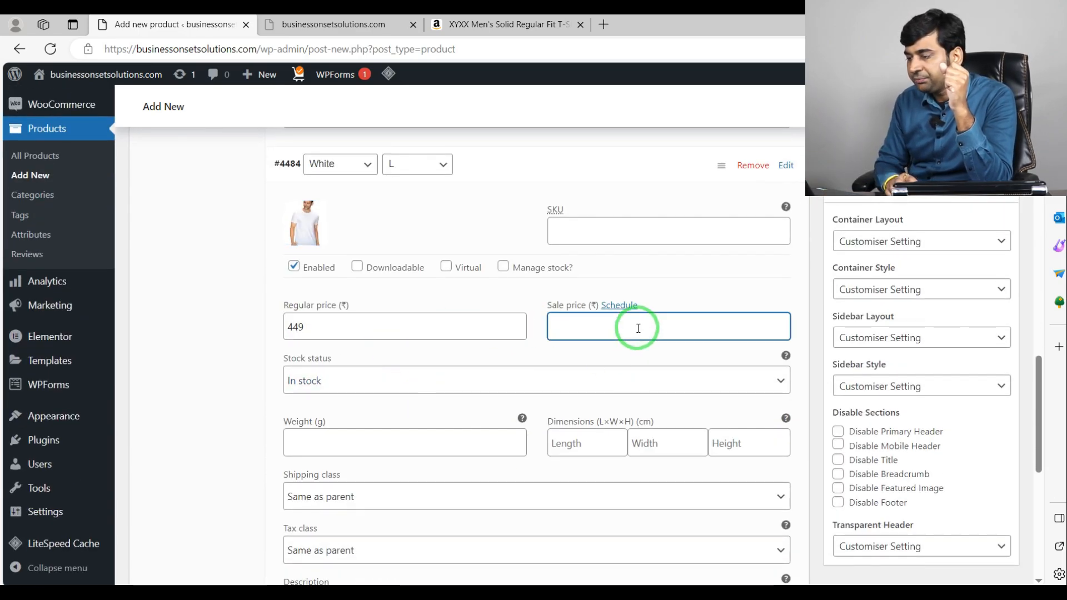
{"action": "type", "text": "399"}
Expand the White M variation and set its image to the white T-shirt photo from the media library
{"action": "scroll", "coordinate": [611, 331], "scroll_direction": "down", "scroll_amount": 4}
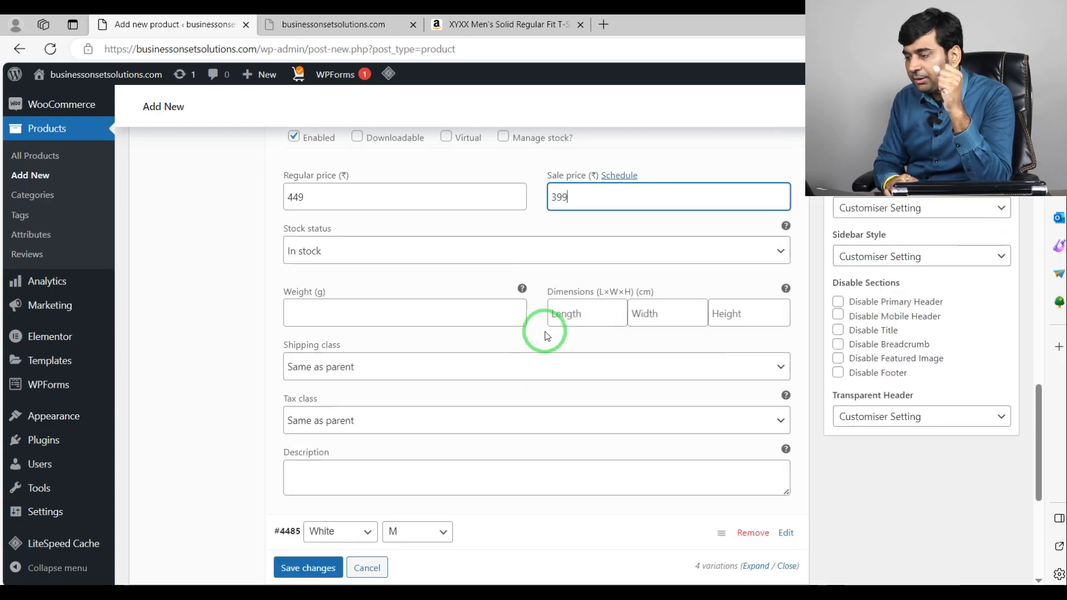
{"action": "left_click", "coordinate": [281, 428]}
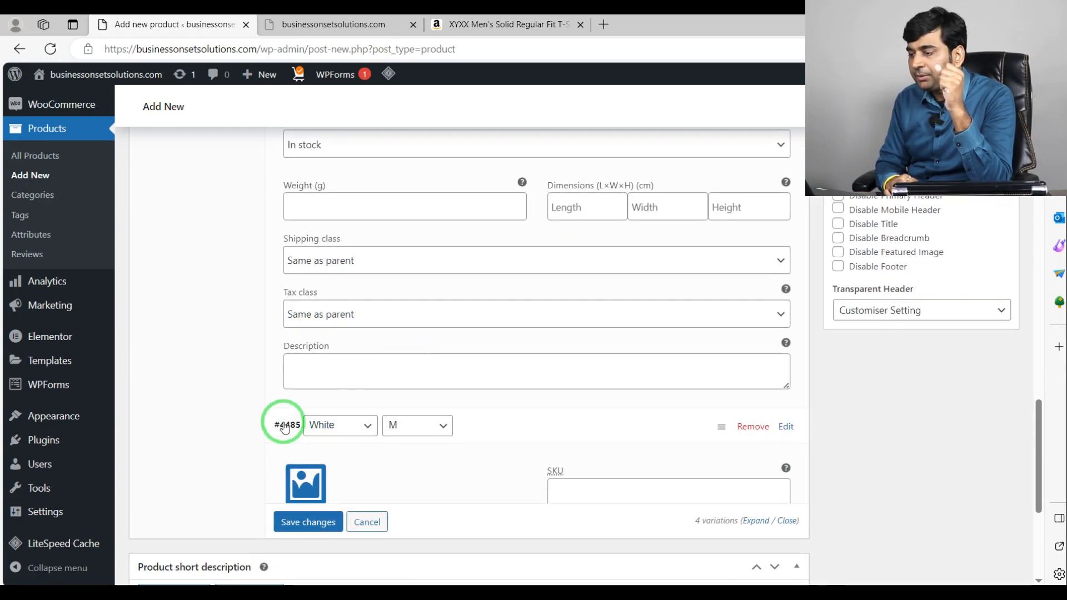
{"action": "scroll", "coordinate": [311, 389], "scroll_direction": "down", "scroll_amount": 3}
{"action": "left_click", "coordinate": [313, 329]}
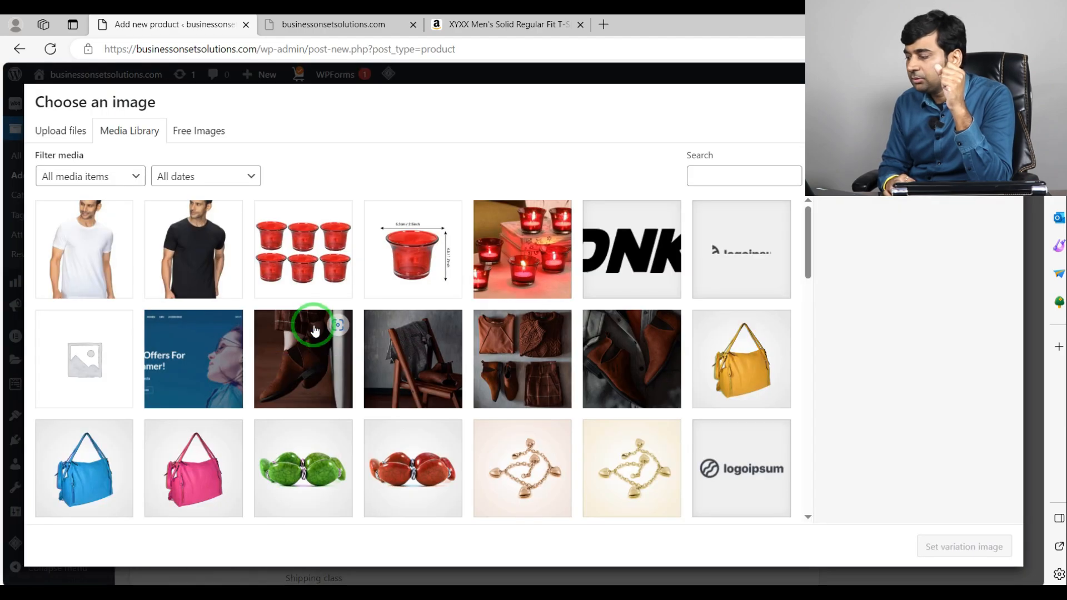
{"action": "left_click", "coordinate": [88, 269]}
{"action": "left_click", "coordinate": [966, 548]}
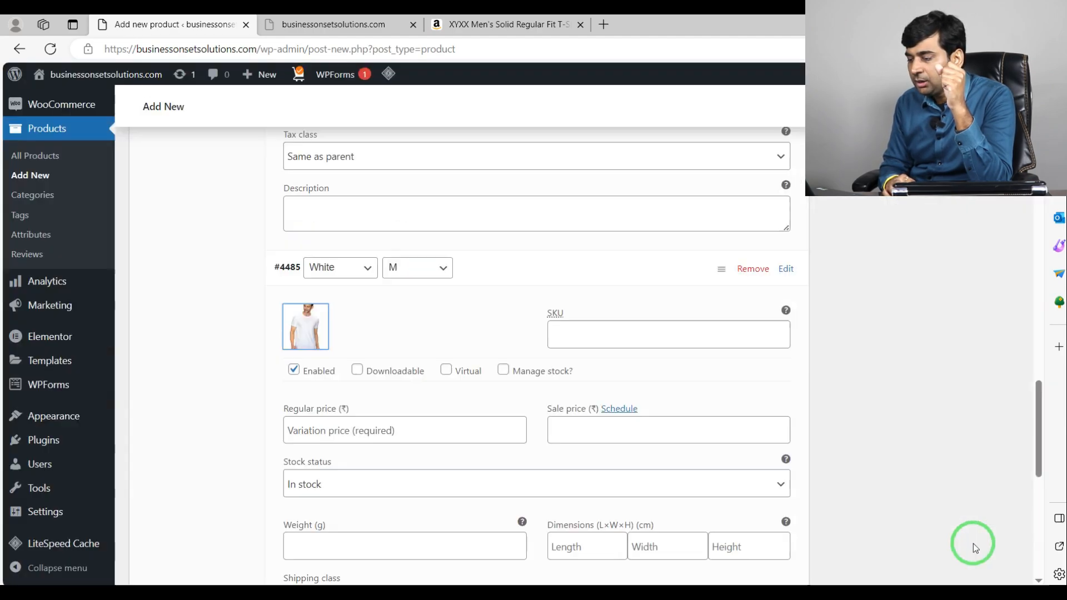
Set the White M variation's regular price to ₹449 and its sale price to ₹399
{"action": "left_click", "coordinate": [405, 432]}
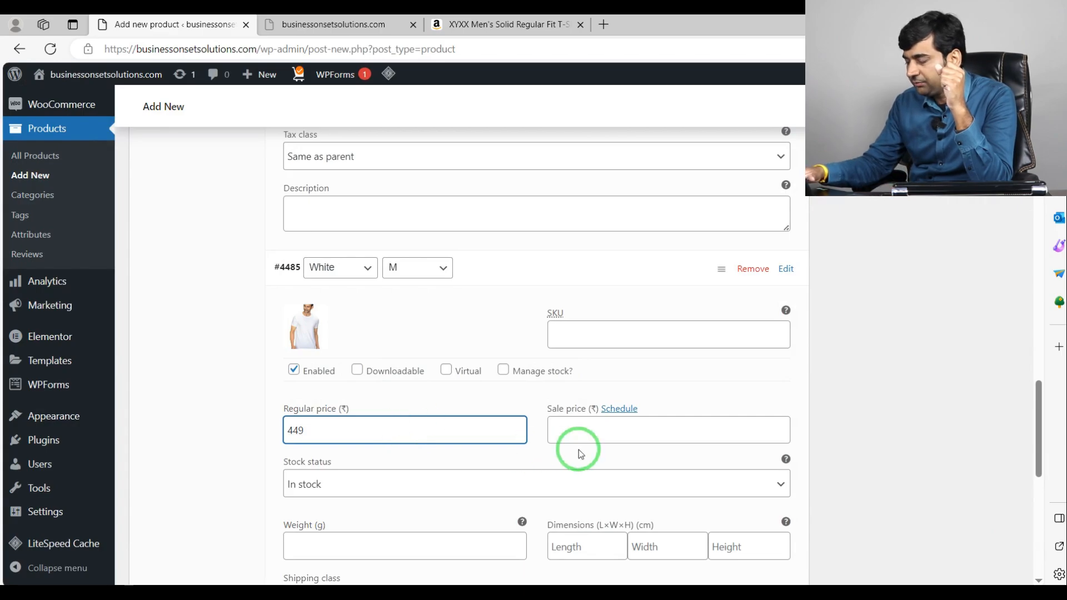
{"action": "left_click", "coordinate": [605, 429]}
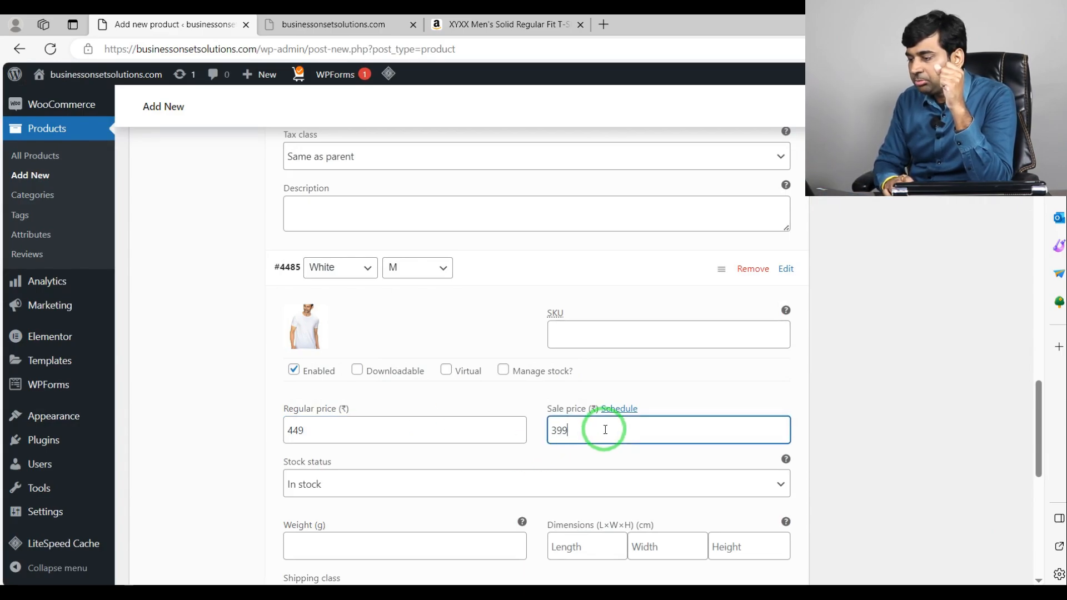
{"action": "scroll", "coordinate": [507, 366], "scroll_direction": "down", "scroll_amount": 6}
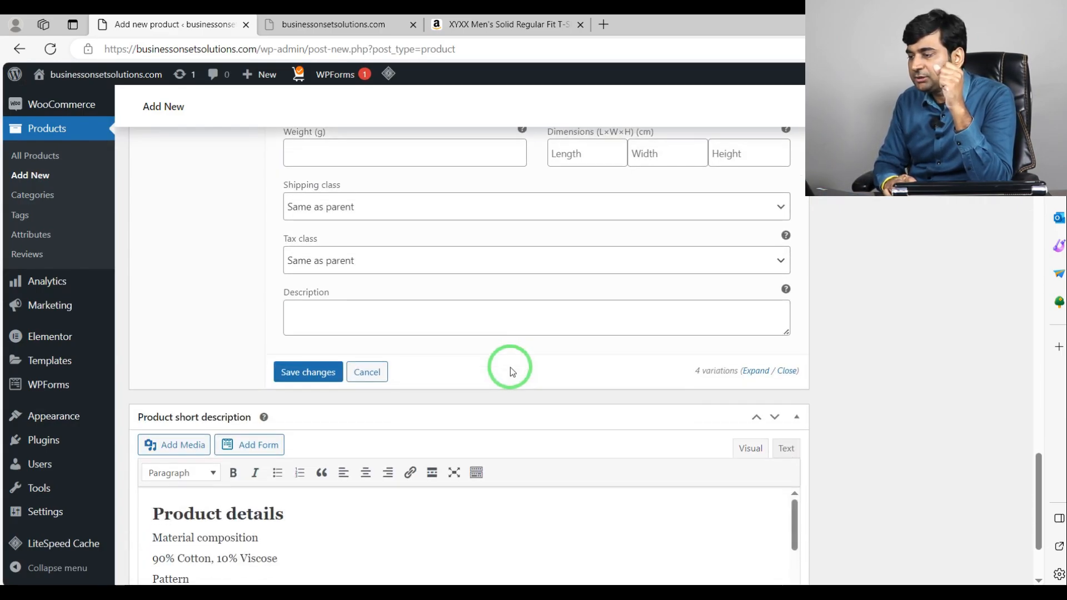
Save the changes made to the product's black and white variations
{"action": "left_click", "coordinate": [321, 372]}
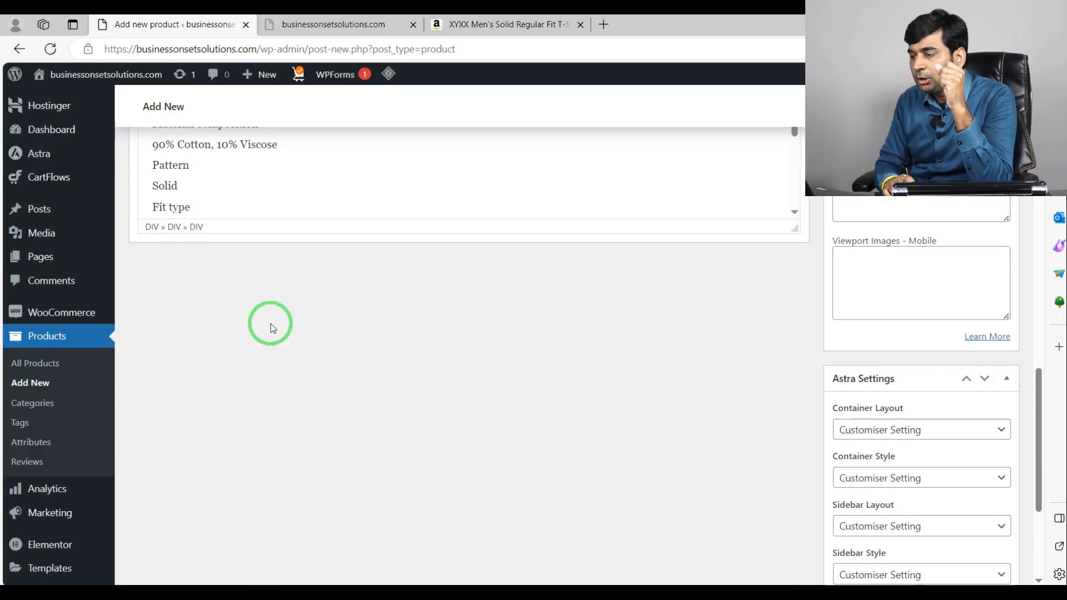
{"action": "scroll", "coordinate": [338, 428], "scroll_direction": "up", "scroll_amount": 7}
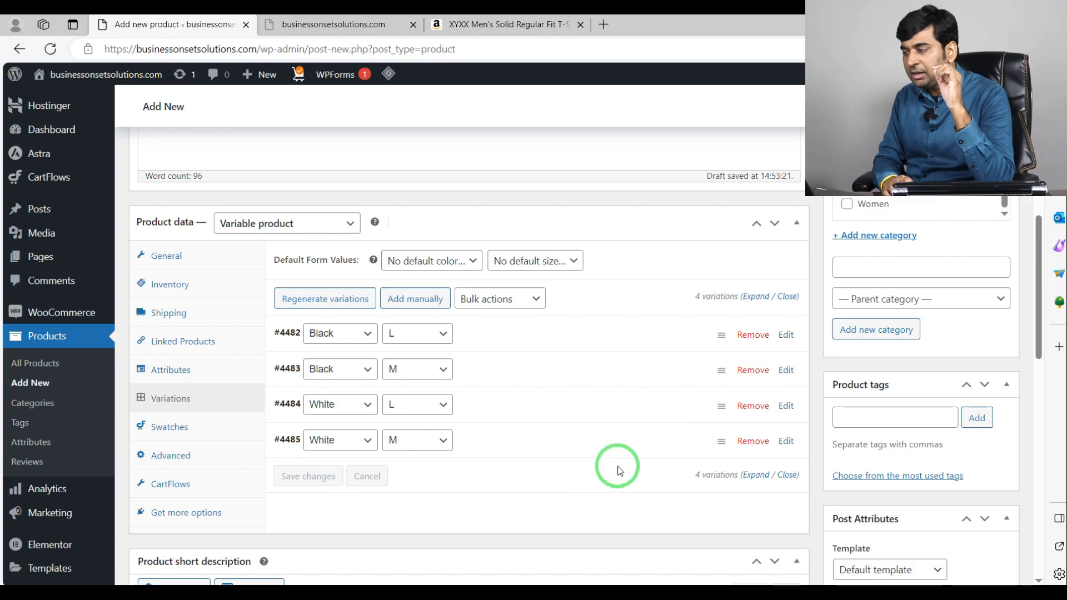
Set the product image to the black T-shirt photo from the media library
{"action": "scroll", "coordinate": [652, 453], "scroll_direction": "up", "scroll_amount": 4}
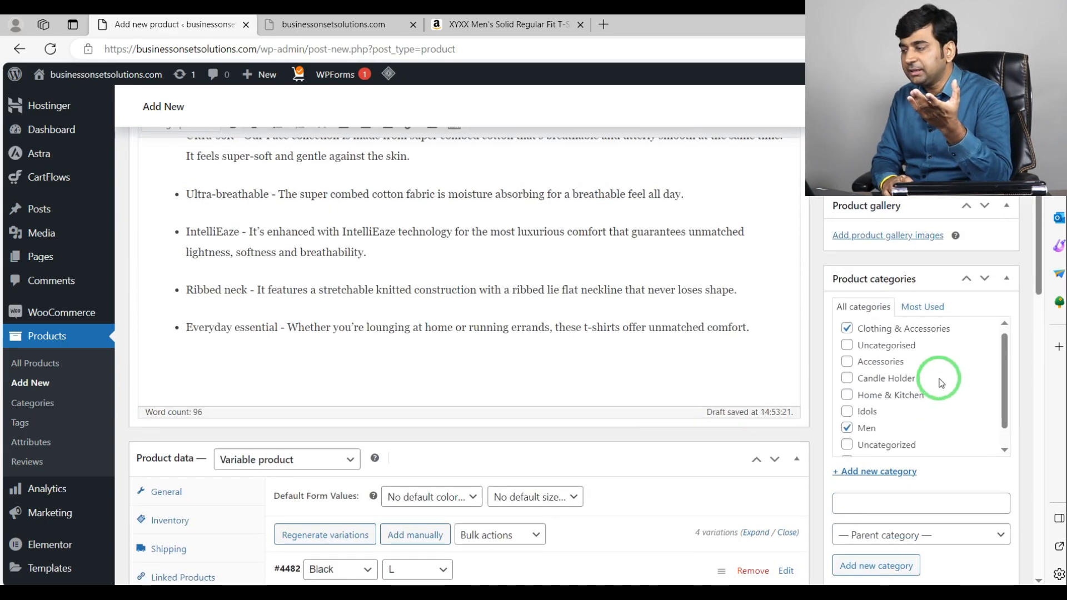
{"action": "scroll", "coordinate": [623, 485], "scroll_direction": "up", "scroll_amount": 4}
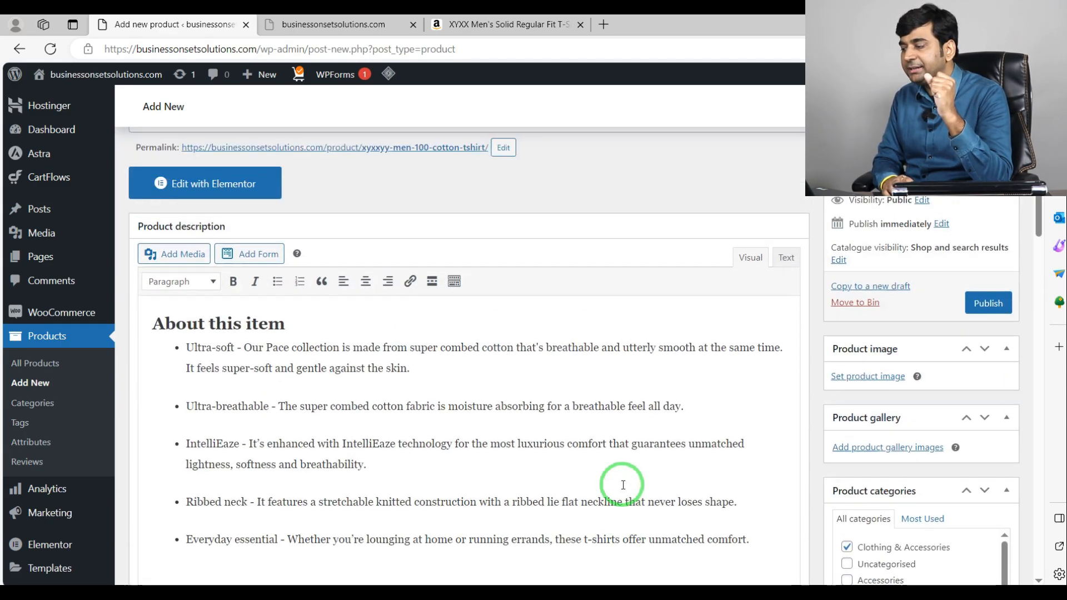
{"action": "scroll", "coordinate": [617, 485], "scroll_direction": "up", "scroll_amount": 2}
{"action": "scroll", "coordinate": [738, 432], "scroll_direction": "down", "scroll_amount": 2}
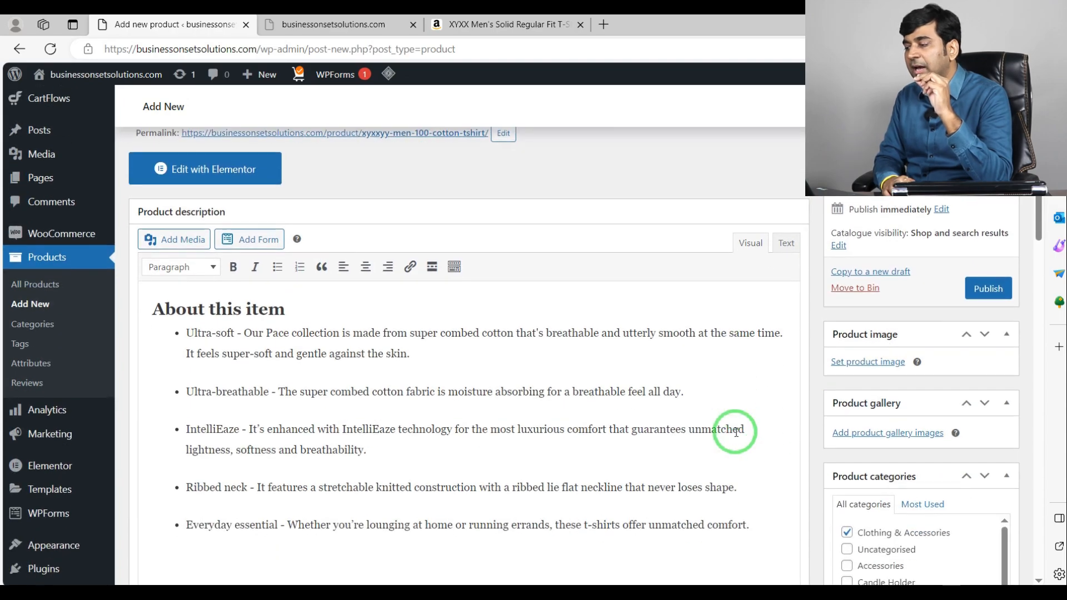
{"action": "left_click", "coordinate": [859, 362]}
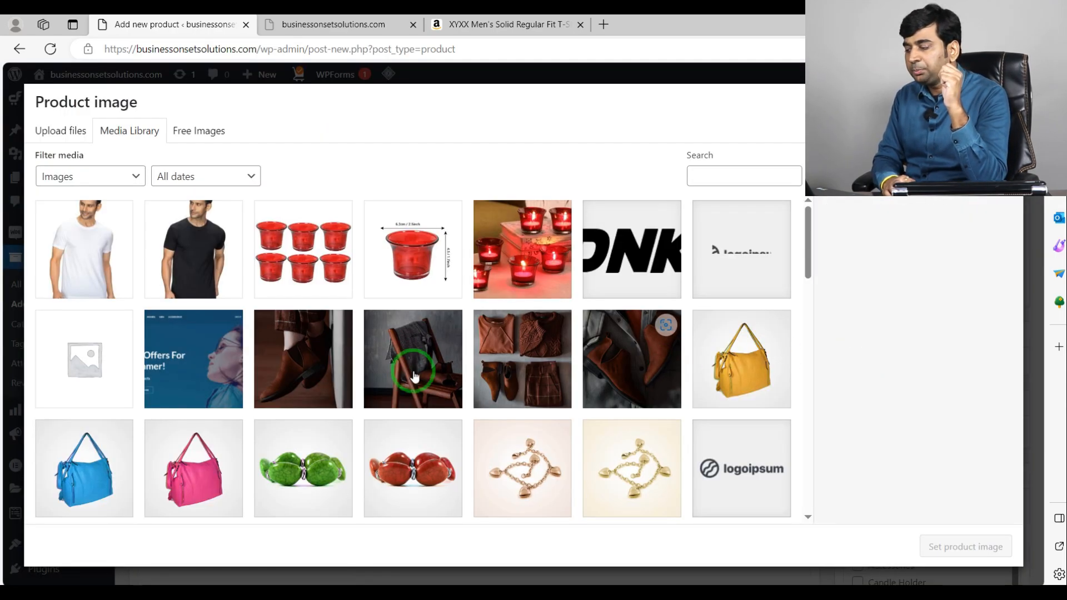
{"action": "left_click", "coordinate": [191, 239]}
{"action": "left_click", "coordinate": [968, 547]}
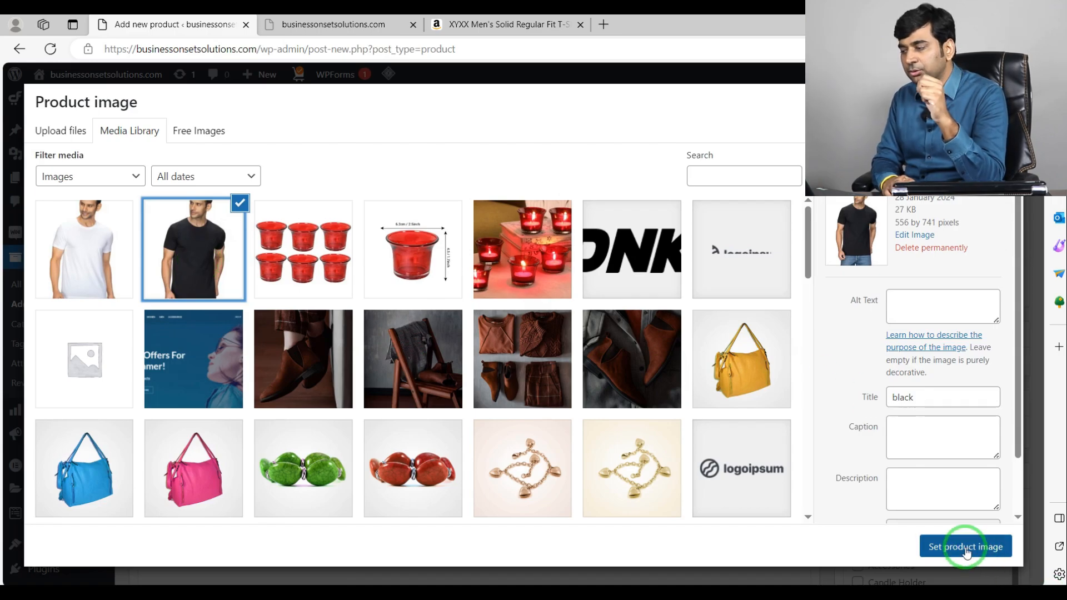
Review the product description and product data section, and publish the T-shirt product
{"action": "scroll", "coordinate": [821, 389], "scroll_direction": "down", "scroll_amount": 1}
{"action": "scroll", "coordinate": [821, 389], "scroll_direction": "down", "scroll_amount": 3}
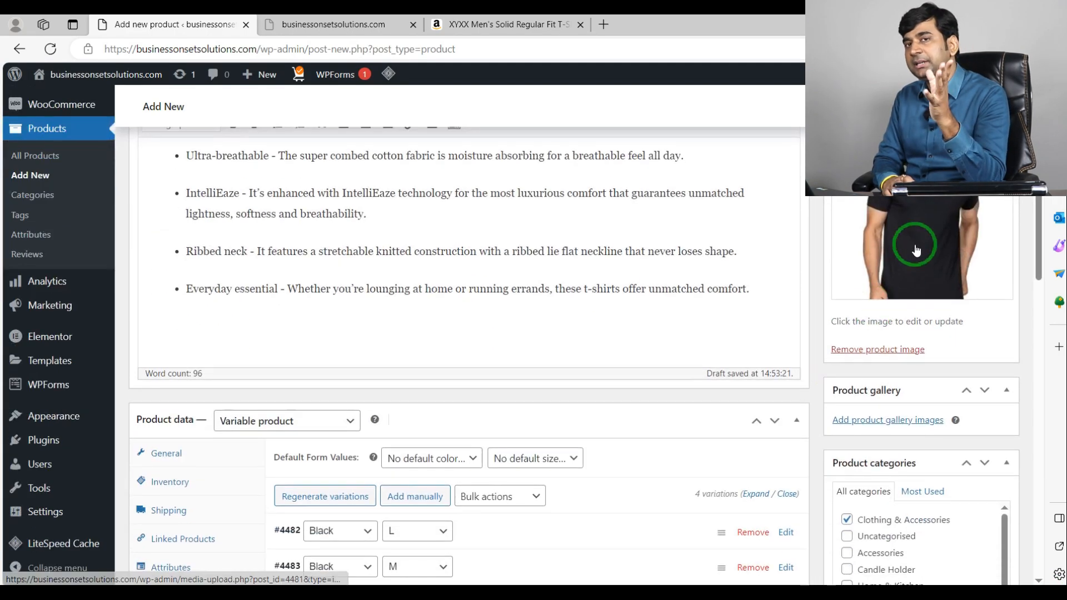
{"action": "scroll", "coordinate": [757, 388], "scroll_direction": "down", "scroll_amount": 1}
{"action": "scroll", "coordinate": [725, 398], "scroll_direction": "up", "scroll_amount": 5}
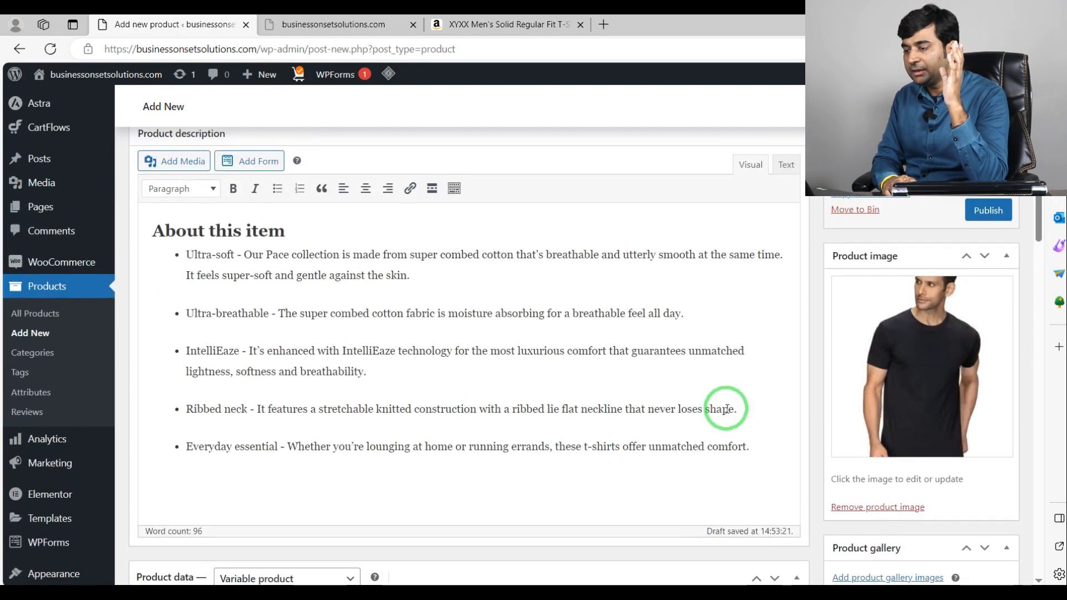
{"action": "scroll", "coordinate": [730, 407], "scroll_direction": "down", "scroll_amount": 3}
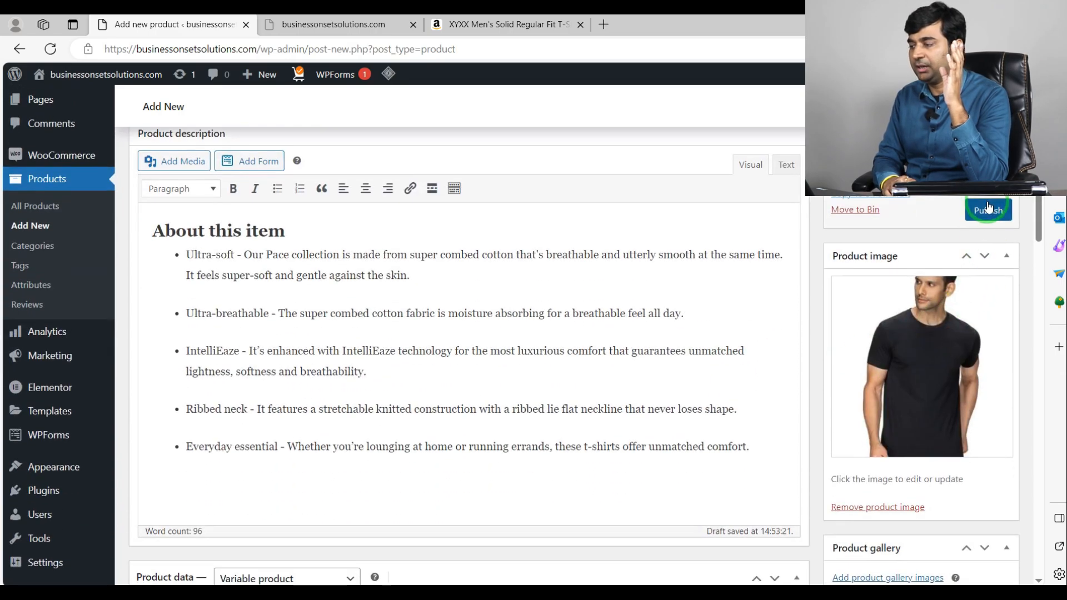
{"action": "left_click", "coordinate": [987, 210]}
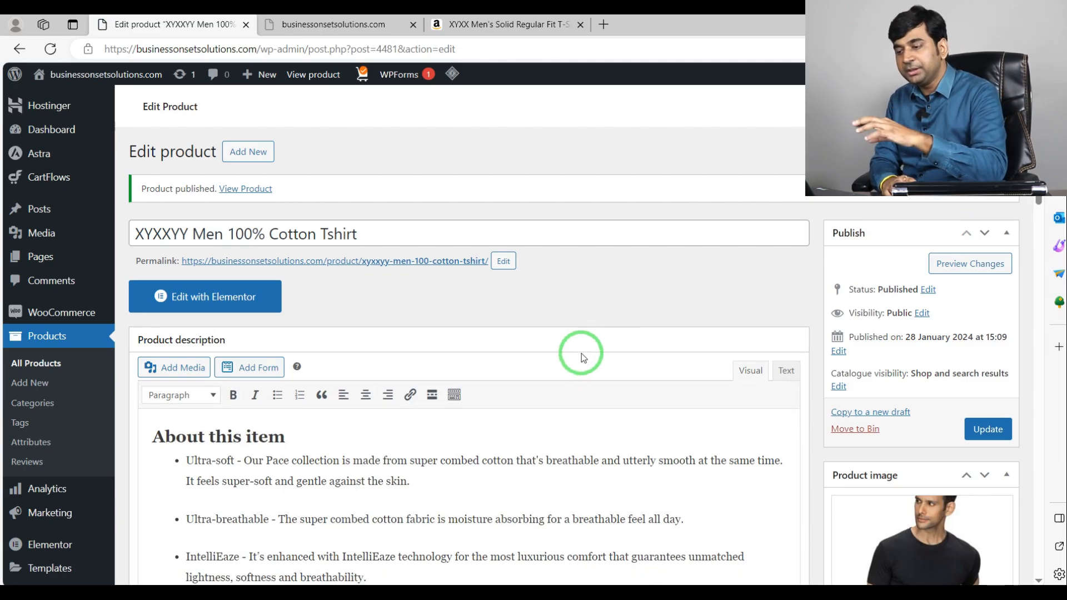
Go to the list of all products and mark XYXXYY Men 100% Cotton Tshirt as featured
{"action": "scroll", "coordinate": [581, 353], "scroll_direction": "down", "scroll_amount": 10}
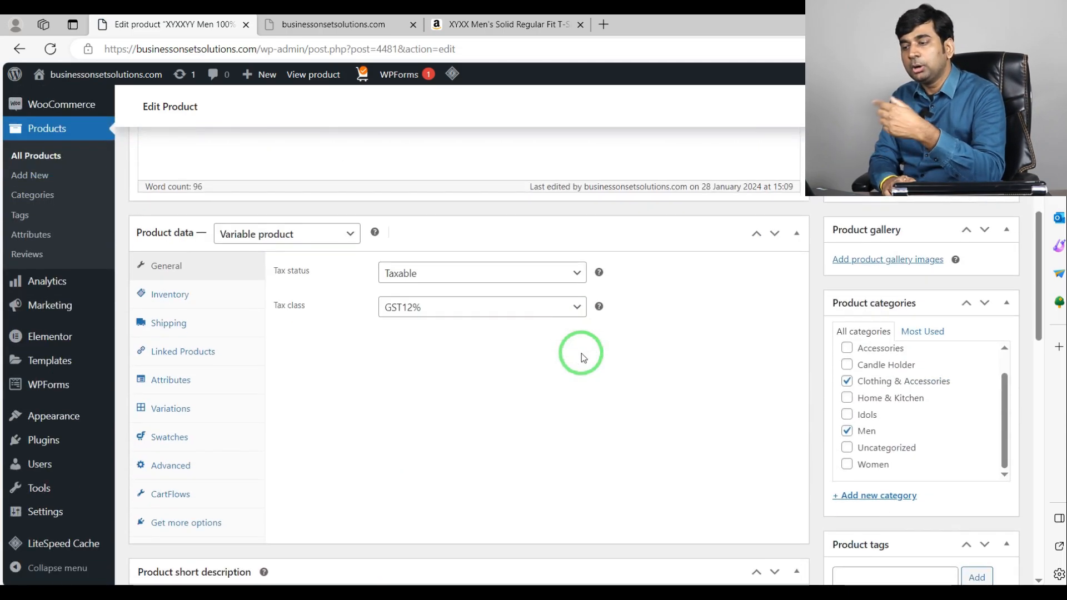
{"action": "scroll", "coordinate": [582, 353], "scroll_direction": "down", "scroll_amount": 12}
{"action": "scroll", "coordinate": [581, 354], "scroll_direction": "up", "scroll_amount": 5}
{"action": "scroll", "coordinate": [581, 353], "scroll_direction": "up", "scroll_amount": 12}
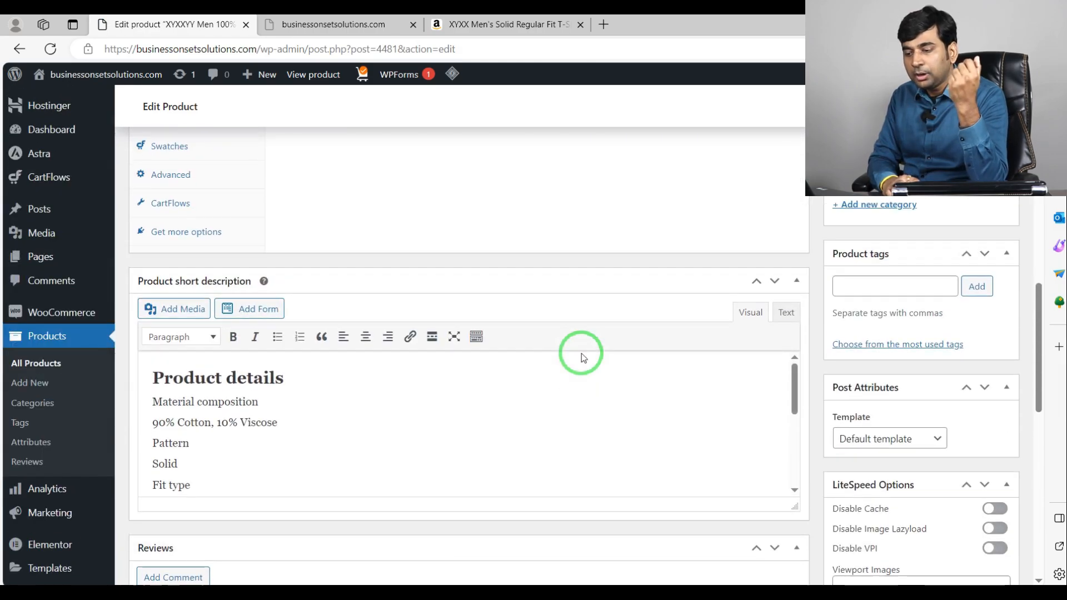
{"action": "left_click", "coordinate": [49, 370]}
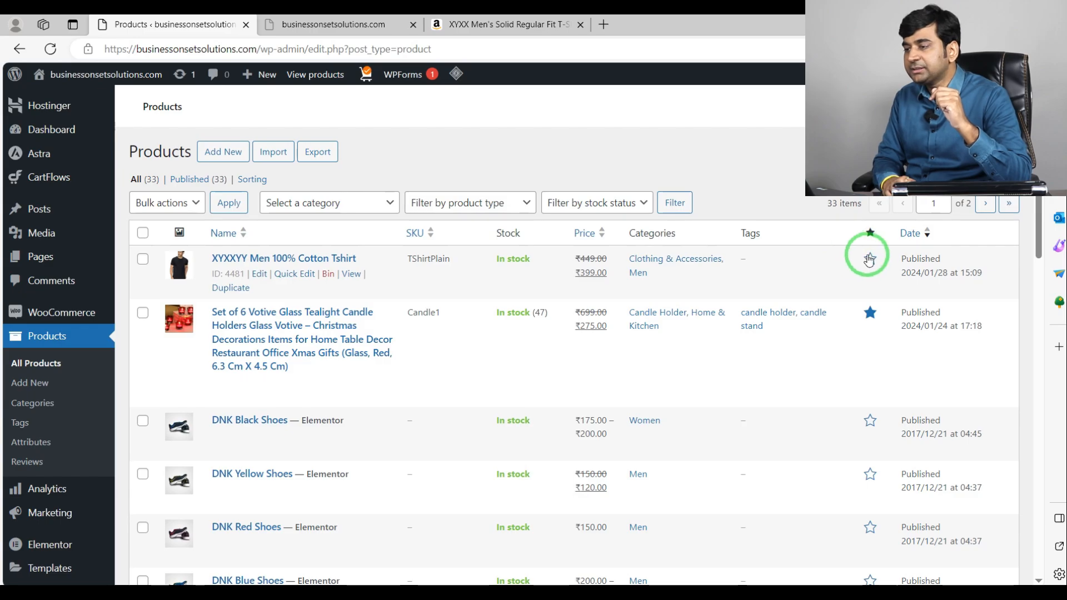
{"action": "left_click", "coordinate": [870, 259]}
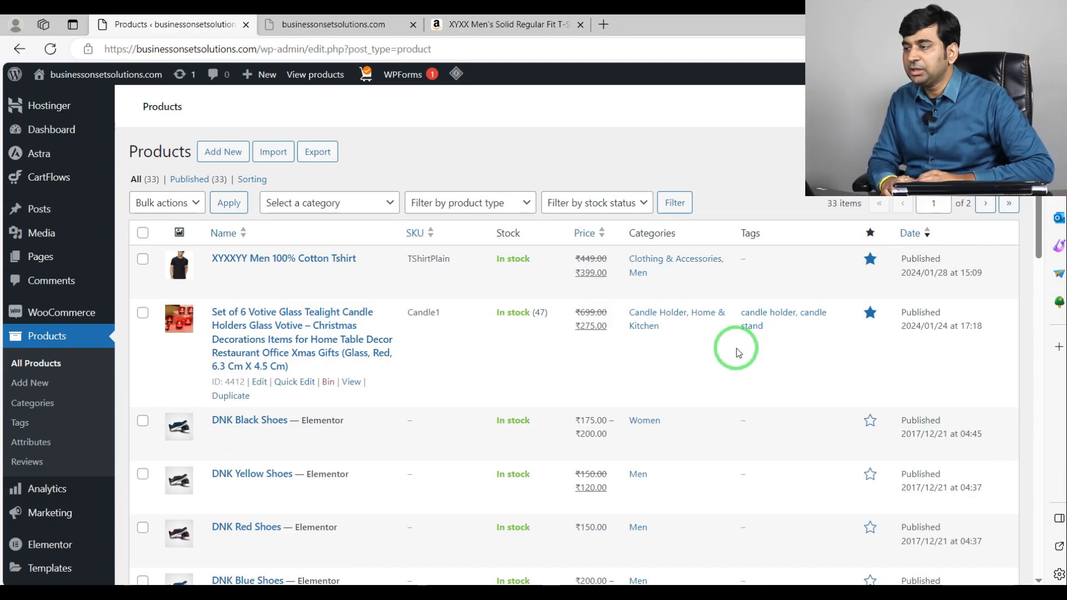
Switch to the storefront, reload its home page and open the XYXXYY Men 100% Cotton Tshirt product
{"action": "left_click", "coordinate": [323, 22]}
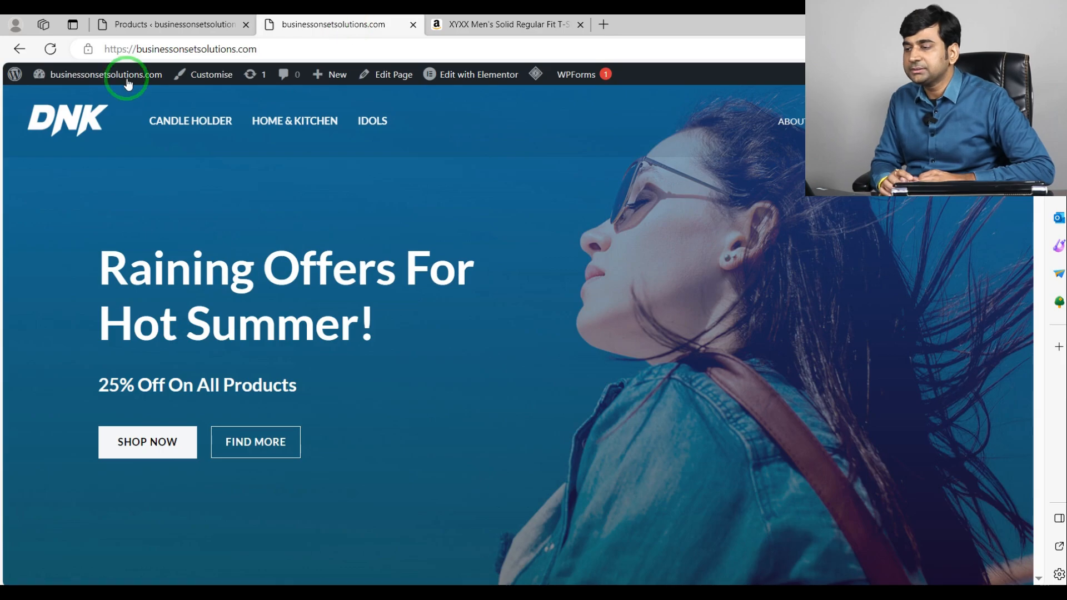
{"action": "left_click", "coordinate": [93, 111]}
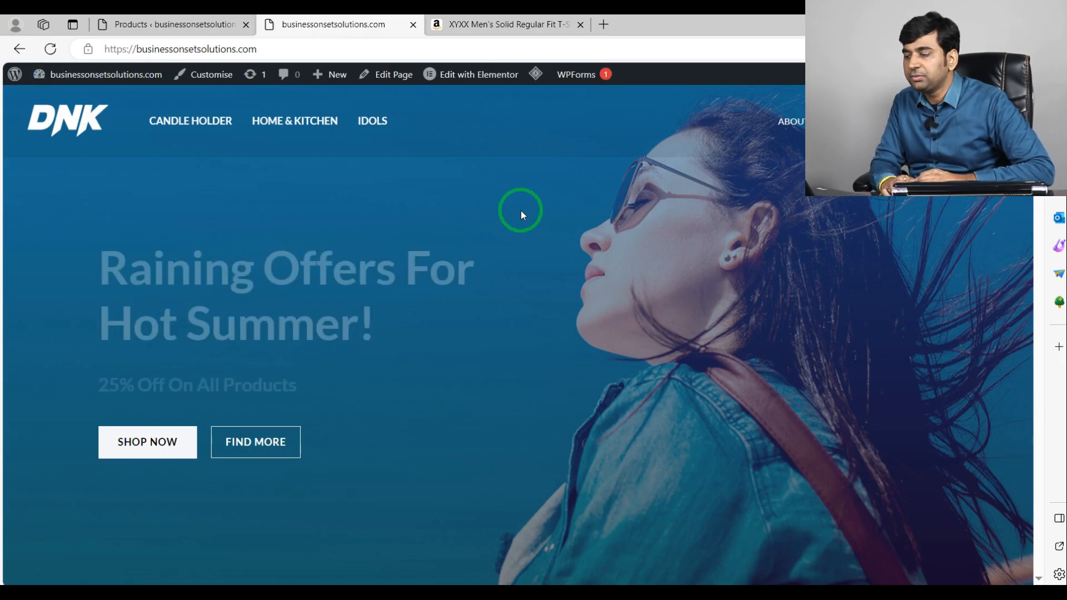
{"action": "scroll", "coordinate": [495, 281], "scroll_direction": "down", "scroll_amount": 15}
{"action": "scroll", "coordinate": [349, 307], "scroll_direction": "down", "scroll_amount": 3}
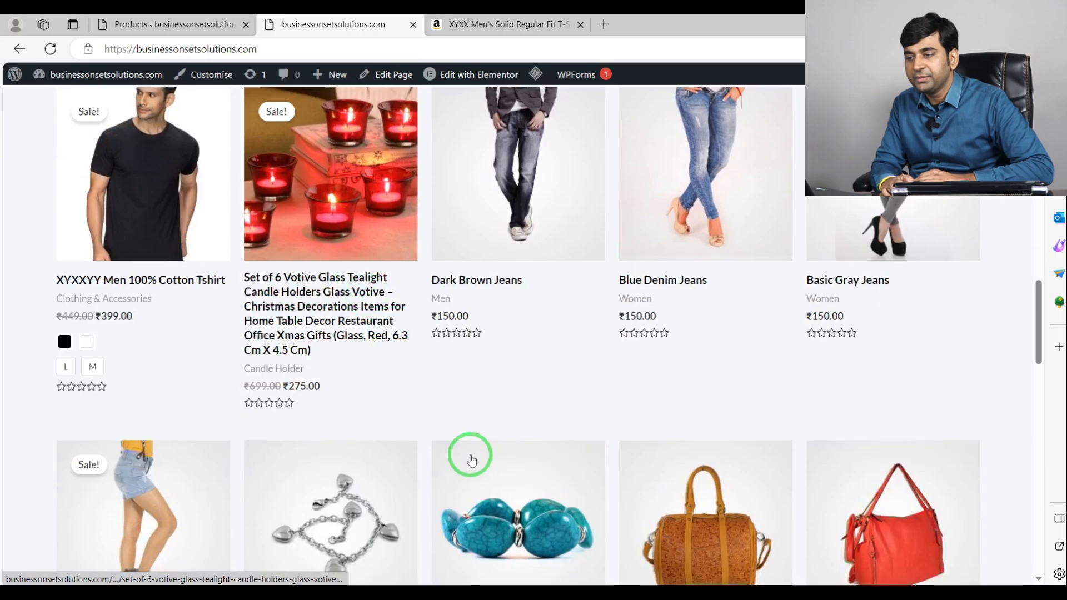
{"action": "scroll", "coordinate": [470, 452], "scroll_direction": "up", "scroll_amount": 1}
{"action": "scroll", "coordinate": [240, 216], "scroll_direction": "up", "scroll_amount": 1}
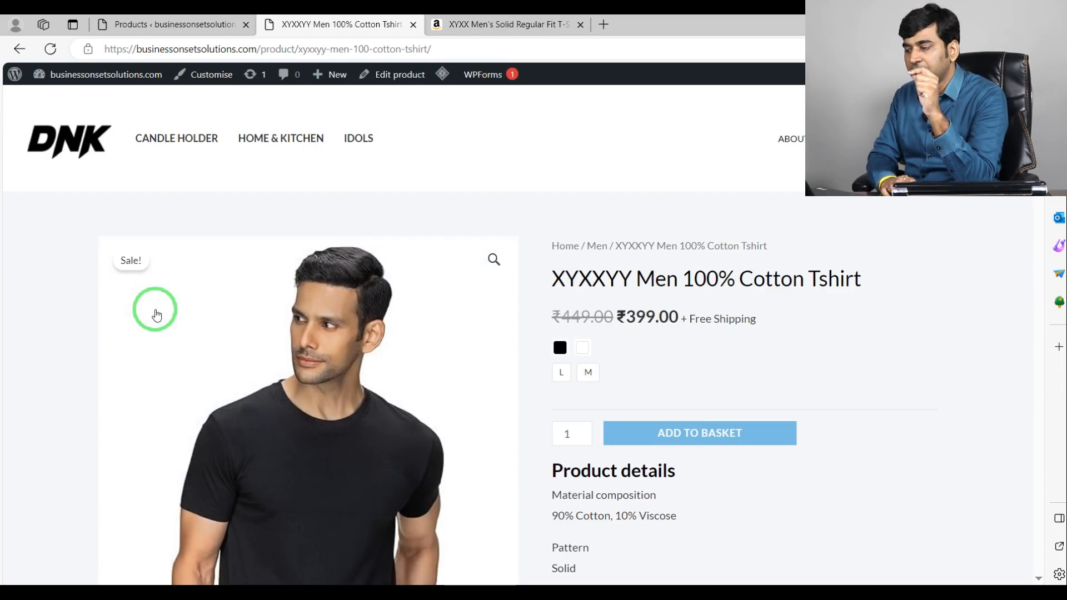
Examine the T-shirt page's product details, description, "You may also like" and related products sections
{"action": "scroll", "coordinate": [843, 345], "scroll_direction": "down", "scroll_amount": 8}
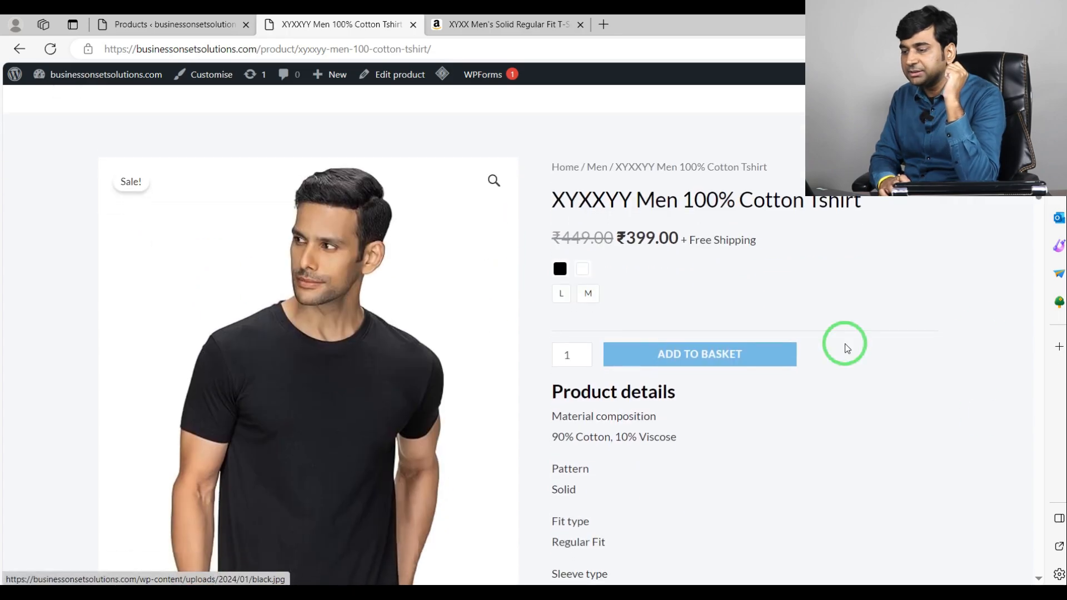
{"action": "scroll", "coordinate": [463, 472], "scroll_direction": "down", "scroll_amount": 15}
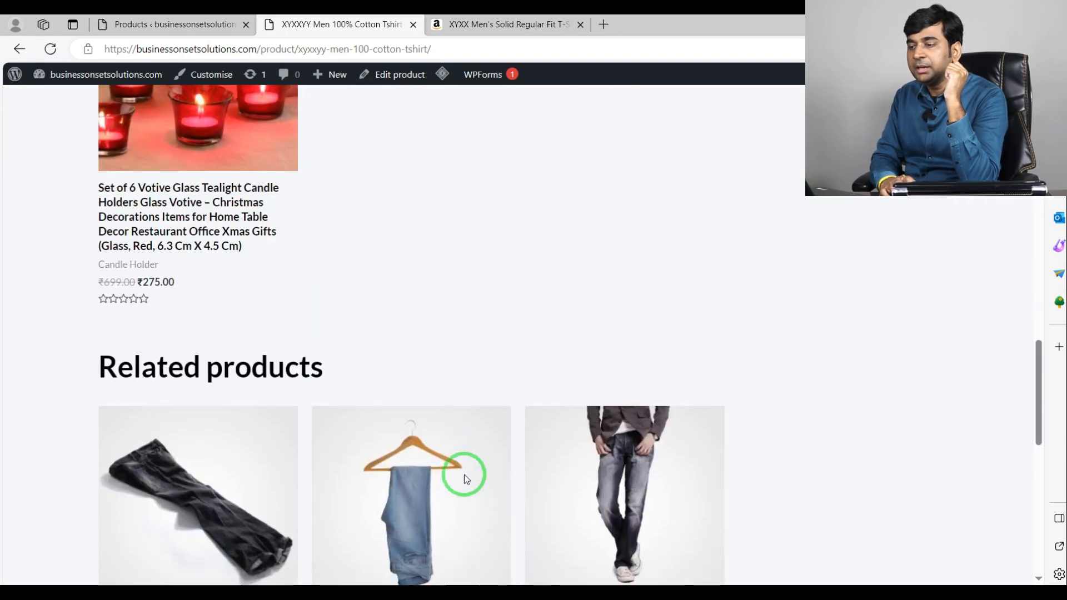
{"action": "scroll", "coordinate": [467, 476], "scroll_direction": "up", "scroll_amount": 8}
{"action": "scroll", "coordinate": [466, 476], "scroll_direction": "down", "scroll_amount": 4}
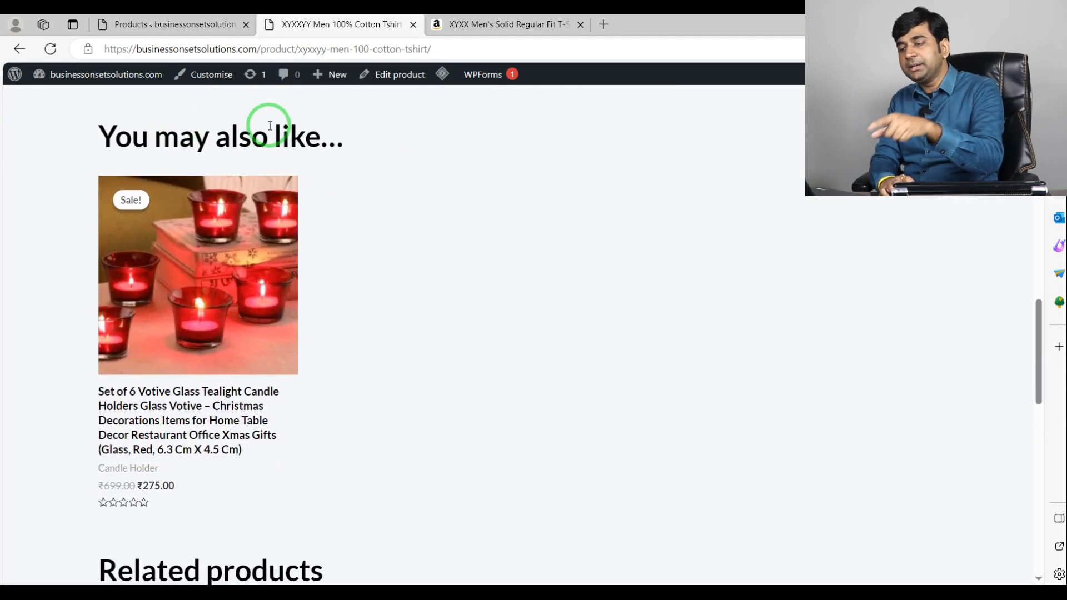
{"action": "scroll", "coordinate": [316, 397], "scroll_direction": "up", "scroll_amount": 3}
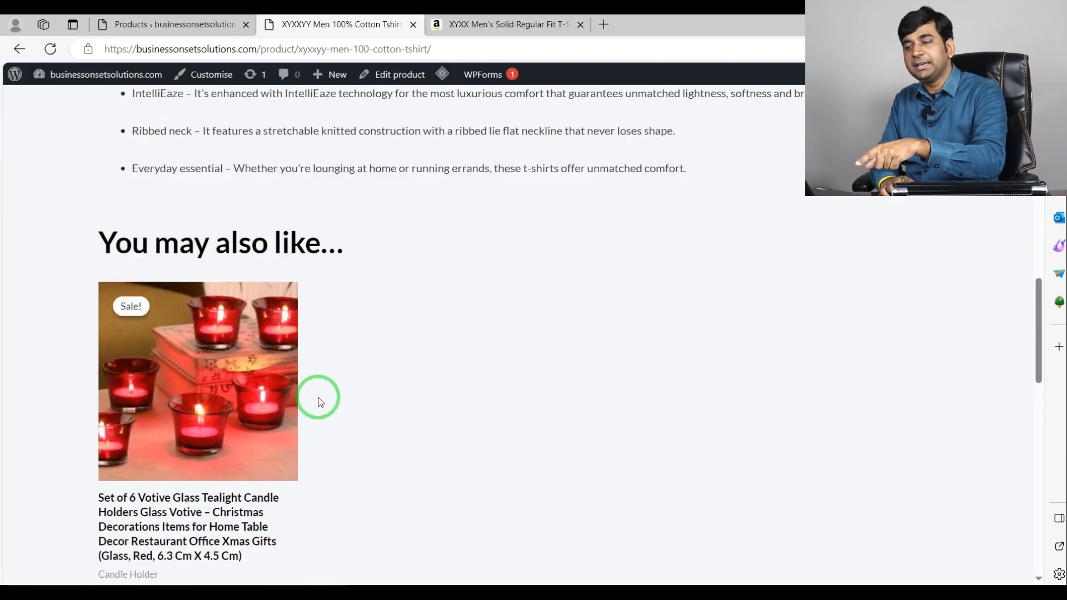
{"action": "scroll", "coordinate": [237, 354], "scroll_direction": "up", "scroll_amount": 2}
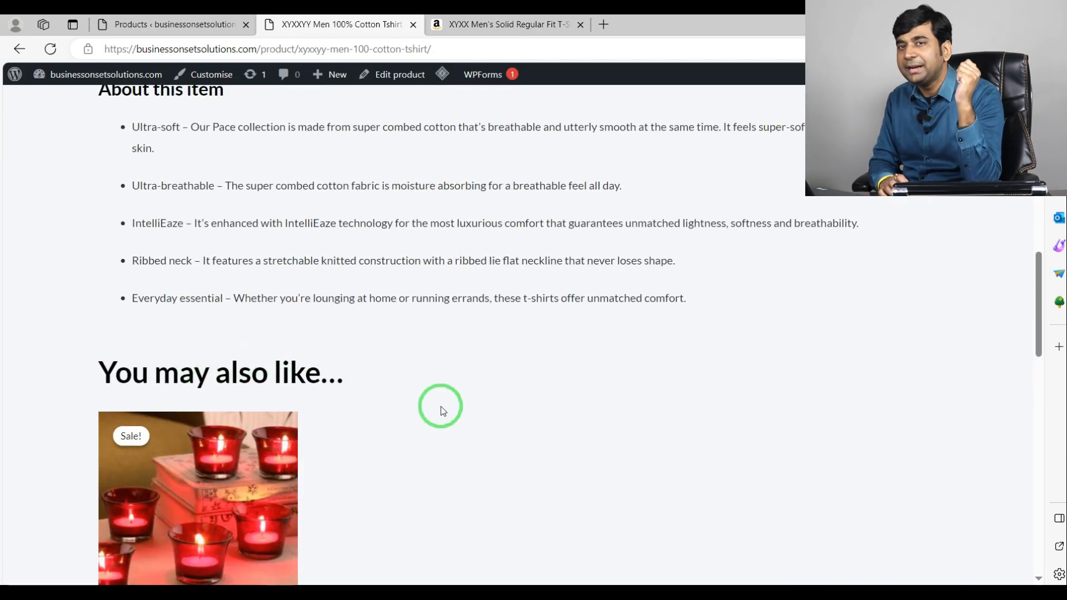
{"action": "scroll", "coordinate": [504, 398], "scroll_direction": "down", "scroll_amount": 4}
{"action": "scroll", "coordinate": [504, 399], "scroll_direction": "up", "scroll_amount": 11}
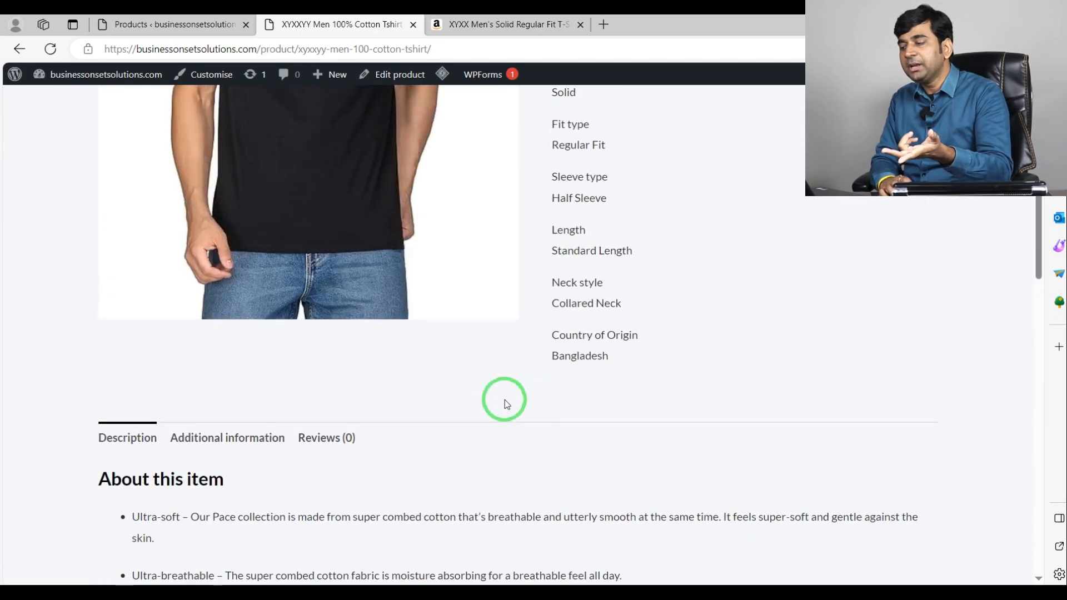
{"action": "scroll", "coordinate": [504, 399], "scroll_direction": "down", "scroll_amount": 9}
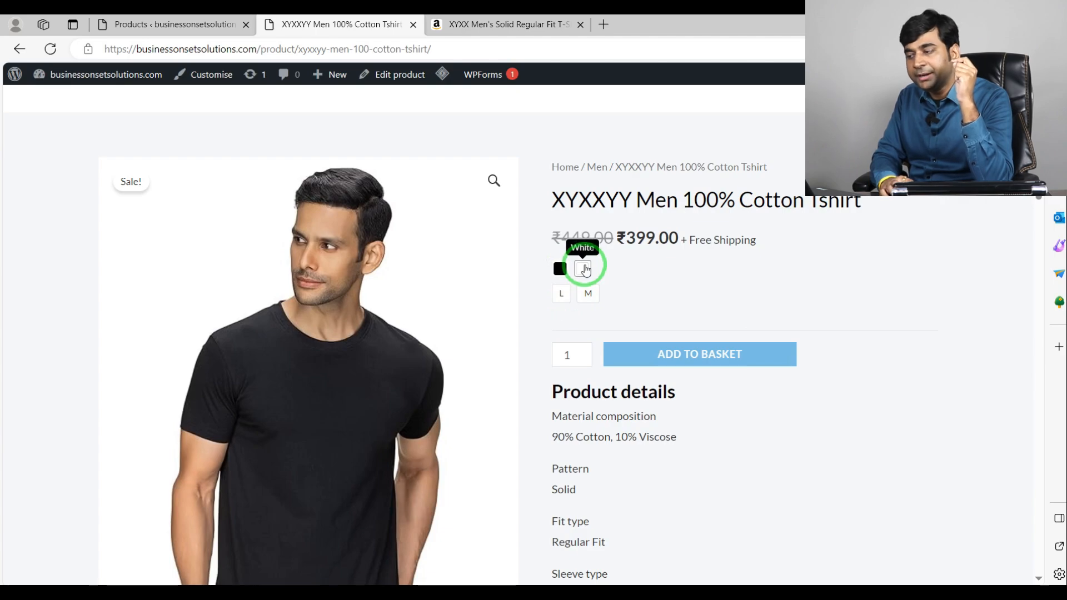
Choose the White colour and size M on the product page and check the variation's image
{"action": "left_click", "coordinate": [589, 294]}
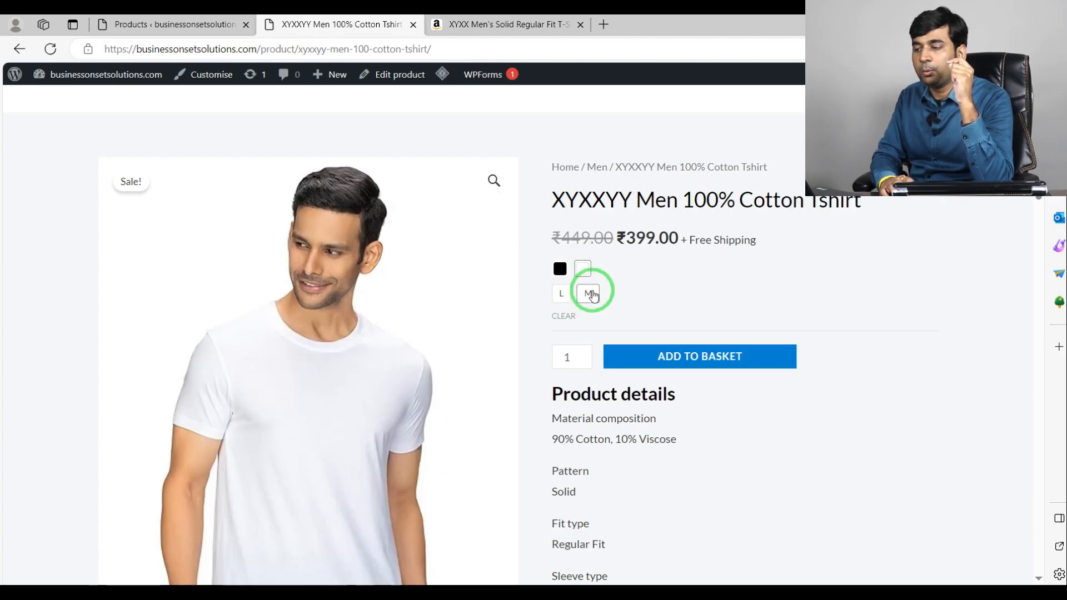
{"action": "scroll", "coordinate": [333, 272], "scroll_direction": "down", "scroll_amount": 4}
{"action": "scroll", "coordinate": [333, 222], "scroll_direction": "up", "scroll_amount": 5}
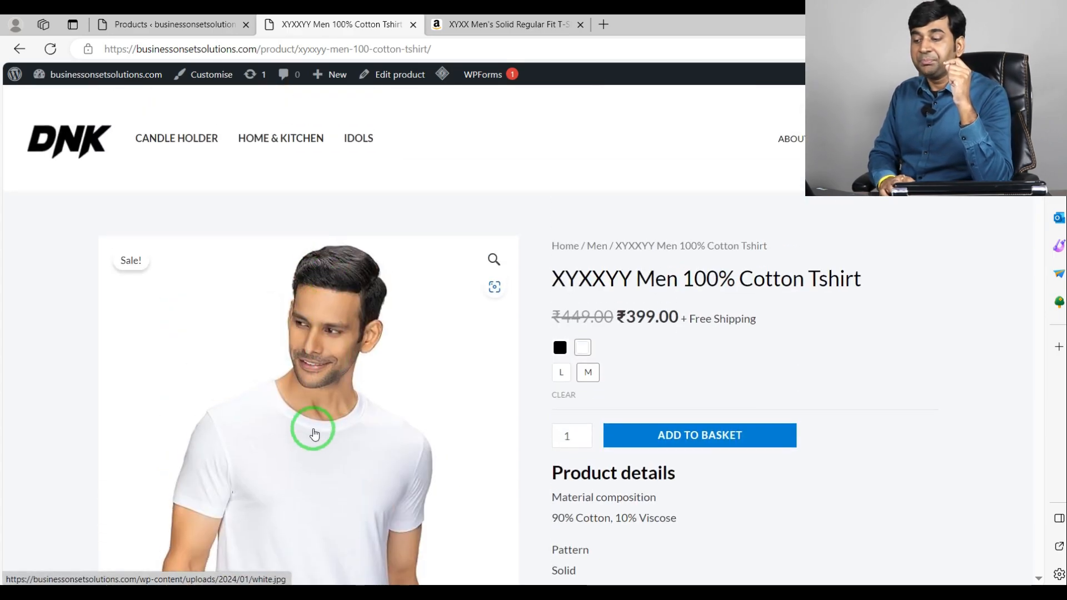
{"action": "scroll", "coordinate": [314, 433], "scroll_direction": "down", "scroll_amount": 10}
{"action": "scroll", "coordinate": [314, 433], "scroll_direction": "up", "scroll_amount": 7}
{"action": "scroll", "coordinate": [314, 433], "scroll_direction": "down", "scroll_amount": 4}
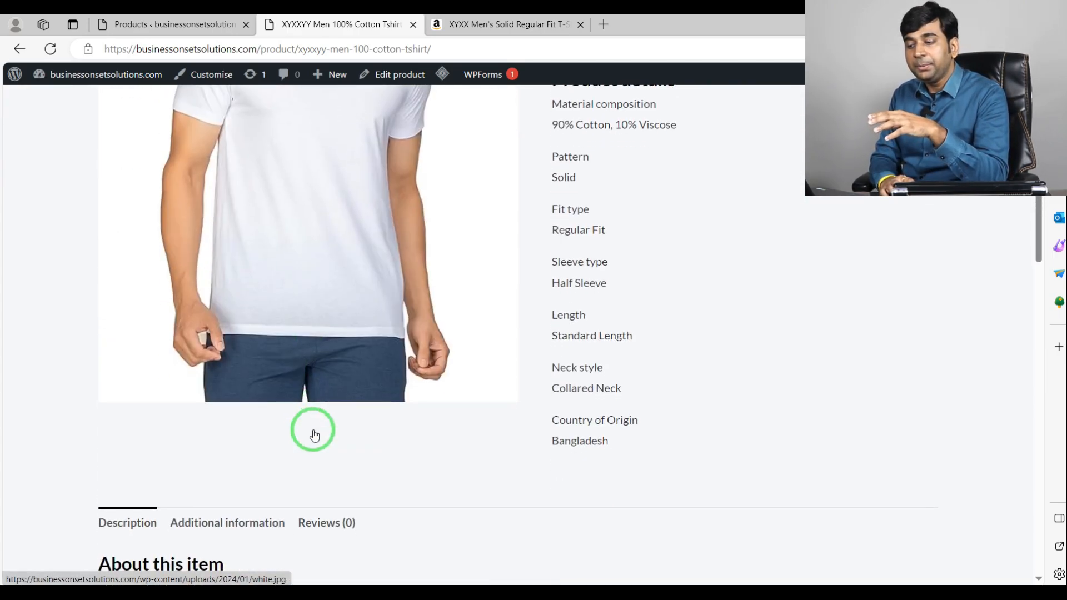
{"action": "scroll", "coordinate": [314, 435], "scroll_direction": "up", "scroll_amount": 7}
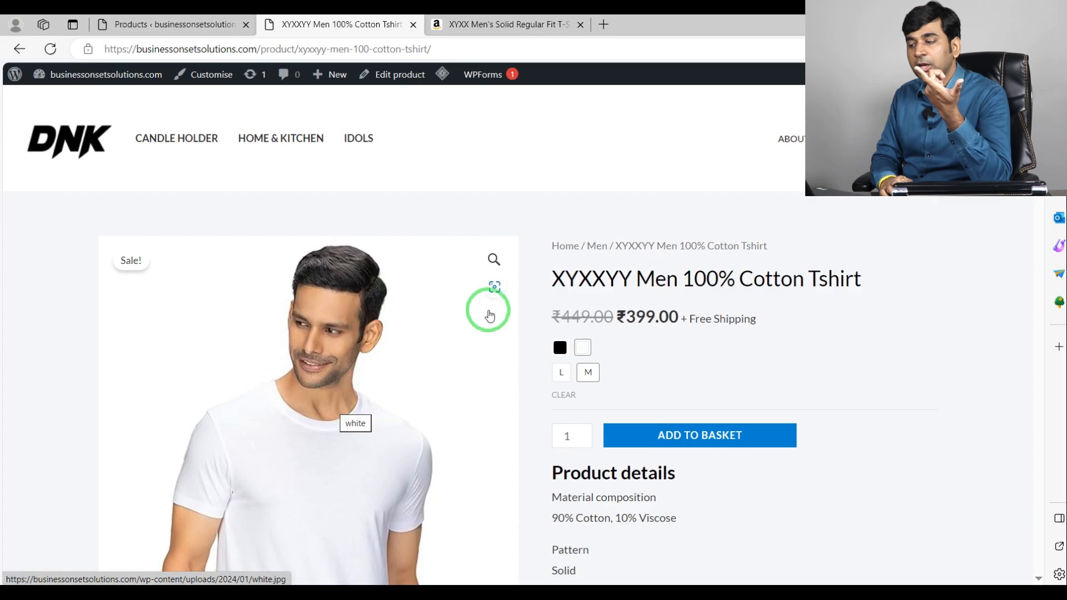
View the enlarged white T-shirt image and close the preview
{"action": "left_click", "coordinate": [248, 407]}
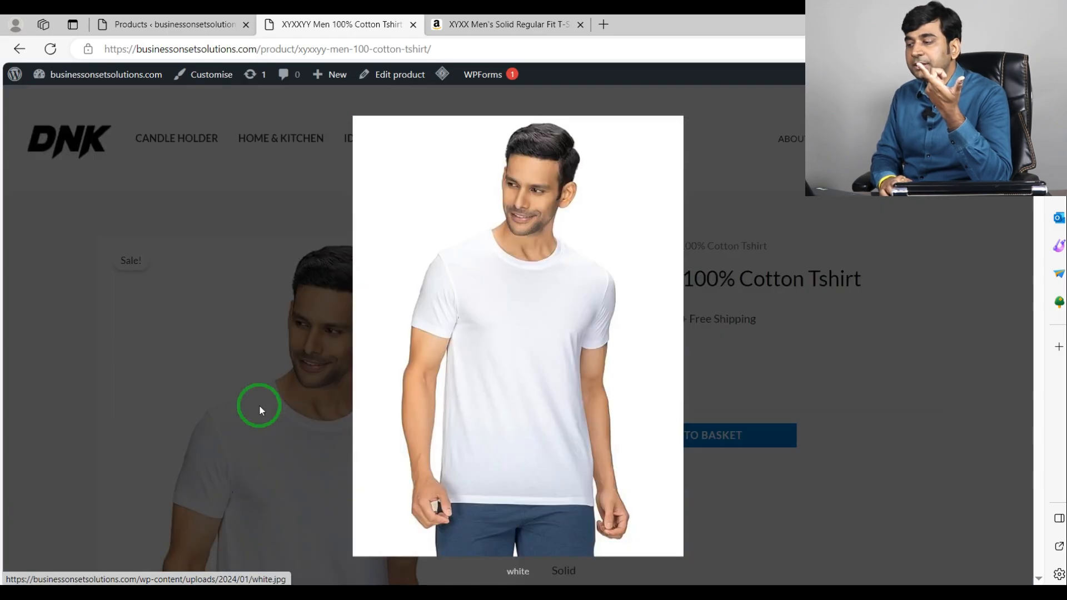
{"action": "left_click", "coordinate": [591, 264]}
{"action": "left_click", "coordinate": [620, 316]}
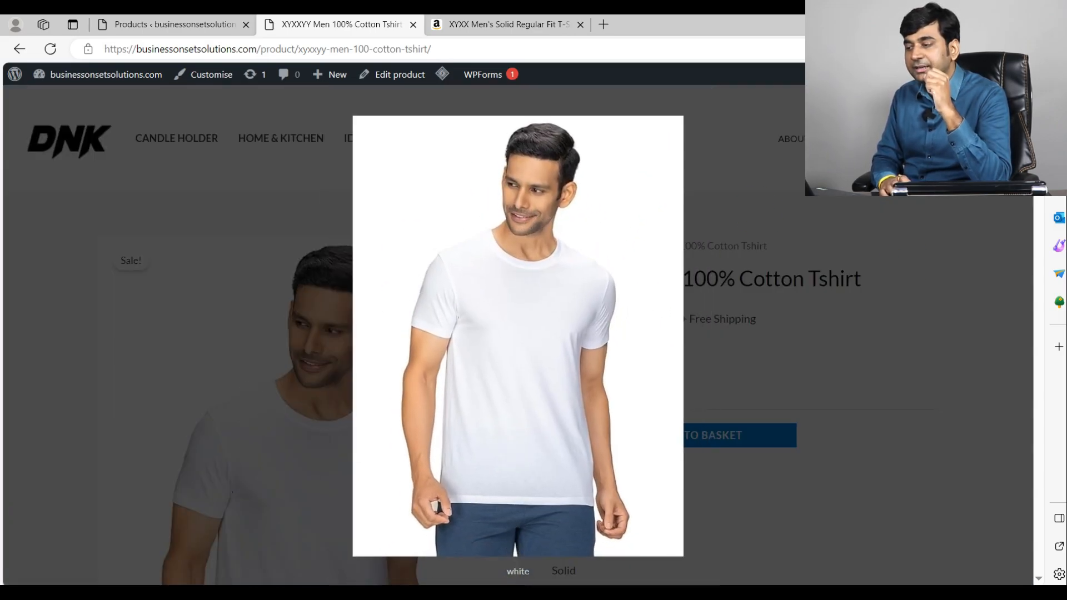
{"action": "left_click", "coordinate": [801, 246]}
Deselect the White colour swatch on the product page and check the product image shown without it
{"action": "scroll", "coordinate": [655, 339], "scroll_direction": "down", "scroll_amount": 4}
{"action": "scroll", "coordinate": [611, 355], "scroll_direction": "up", "scroll_amount": 5}
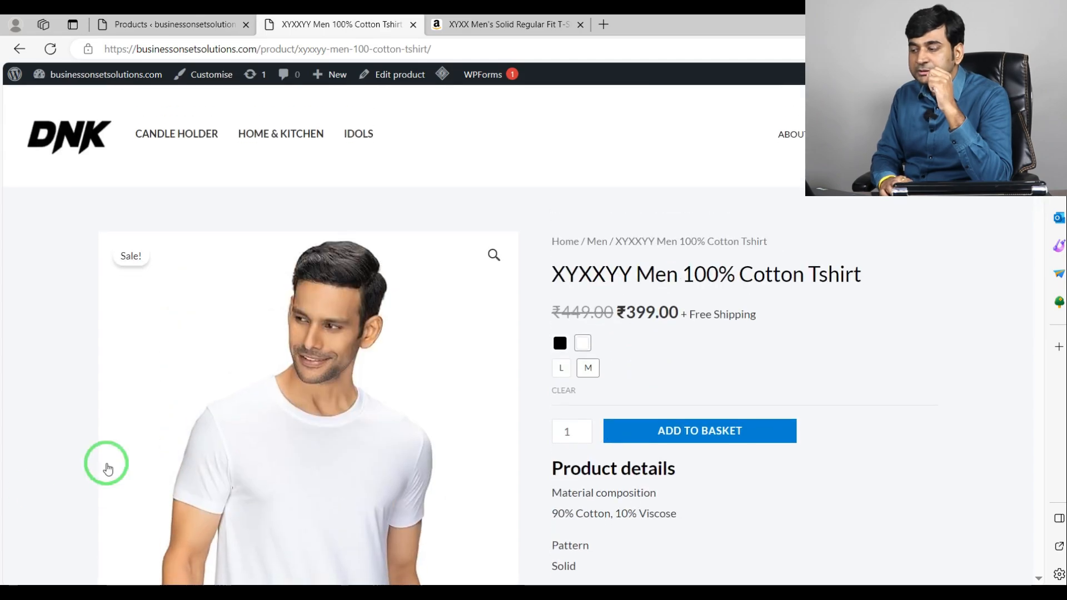
{"action": "scroll", "coordinate": [381, 317], "scroll_direction": "down", "scroll_amount": 5}
{"action": "scroll", "coordinate": [382, 321], "scroll_direction": "up", "scroll_amount": 5}
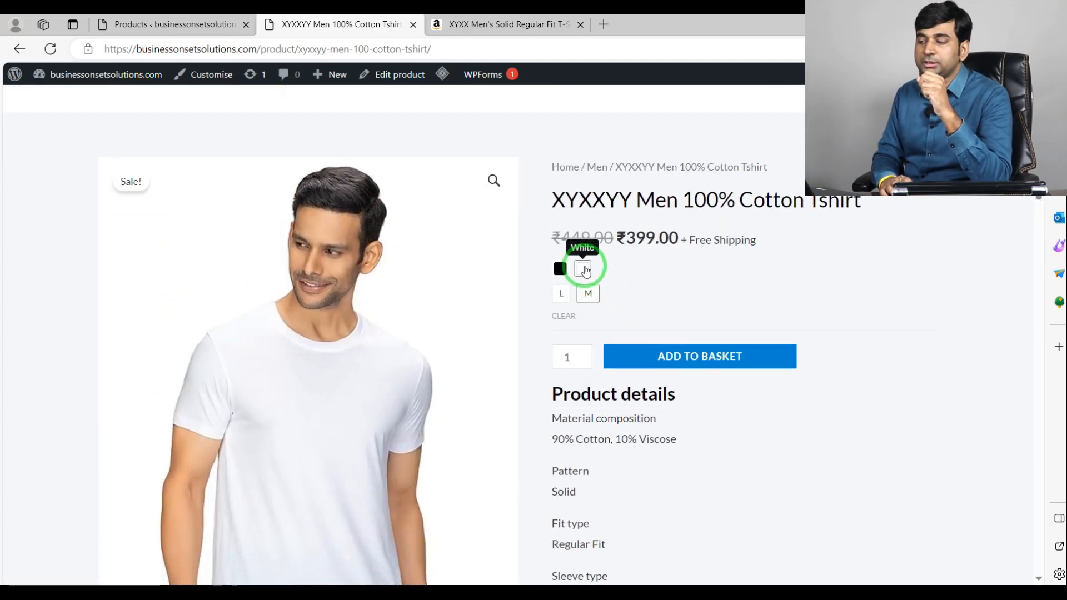
{"action": "left_click", "coordinate": [584, 269]}
{"action": "scroll", "coordinate": [584, 269], "scroll_direction": "down", "scroll_amount": 5}
{"action": "scroll", "coordinate": [477, 356], "scroll_direction": "up", "scroll_amount": 4}
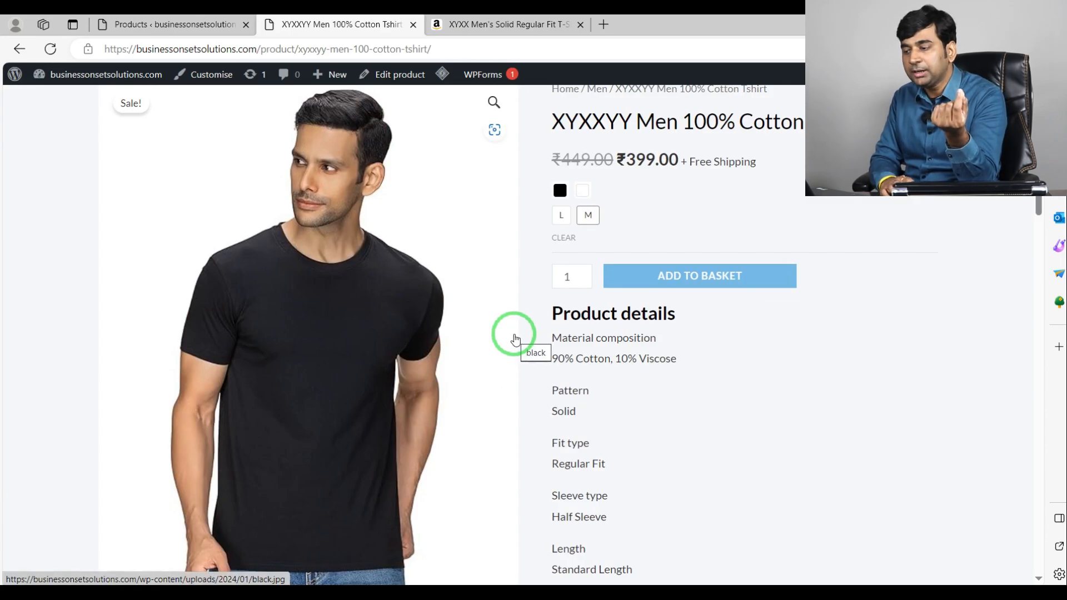
Review the T-shirt product page's details and its colour and size swatches
{"action": "left_click", "coordinate": [134, 25]}
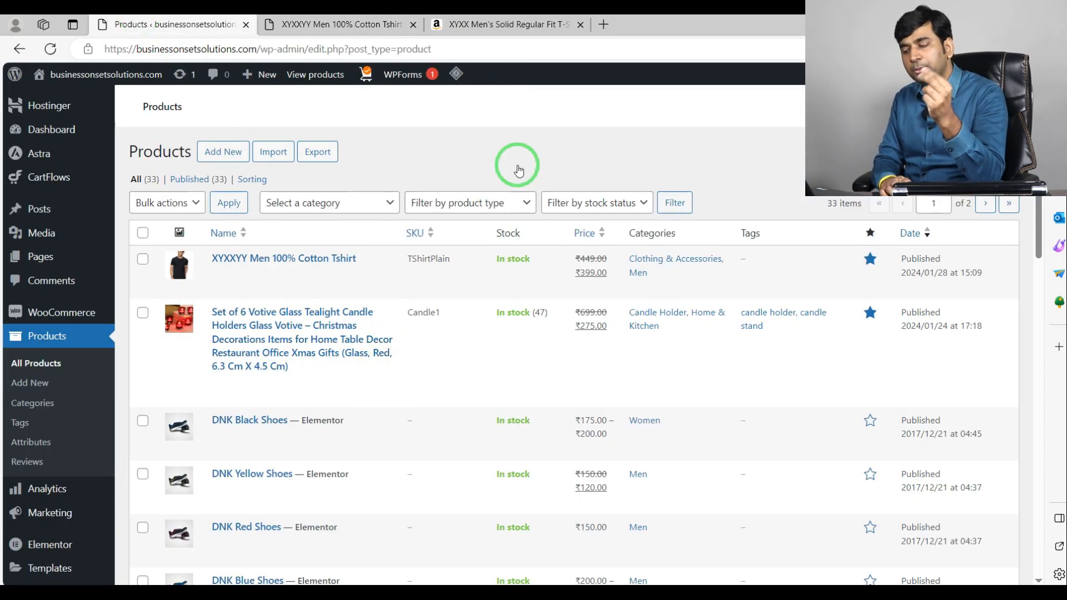
{"action": "left_click", "coordinate": [393, 18]}
{"action": "scroll", "coordinate": [715, 415], "scroll_direction": "down", "scroll_amount": 5}
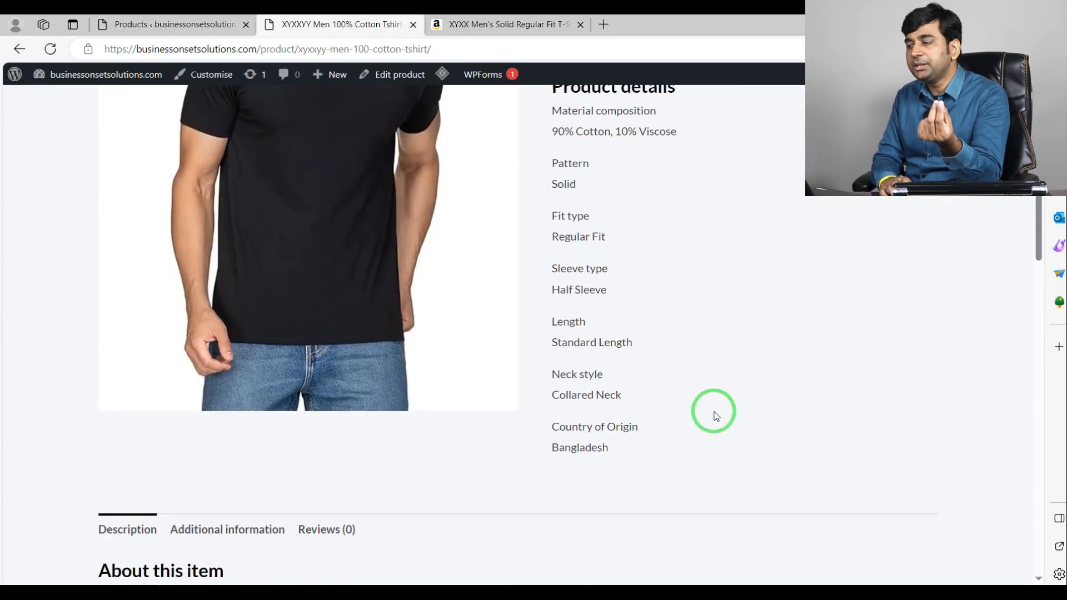
{"action": "scroll", "coordinate": [712, 412], "scroll_direction": "up", "scroll_amount": 4}
{"action": "scroll", "coordinate": [594, 401], "scroll_direction": "up", "scroll_amount": 4}
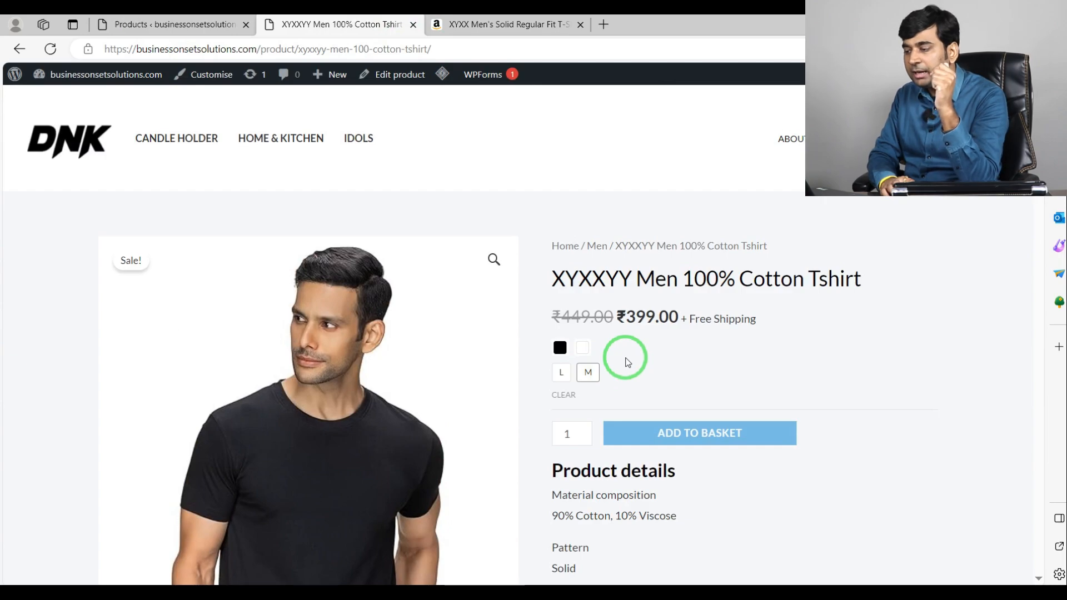
{"action": "left_click", "coordinate": [560, 347]}
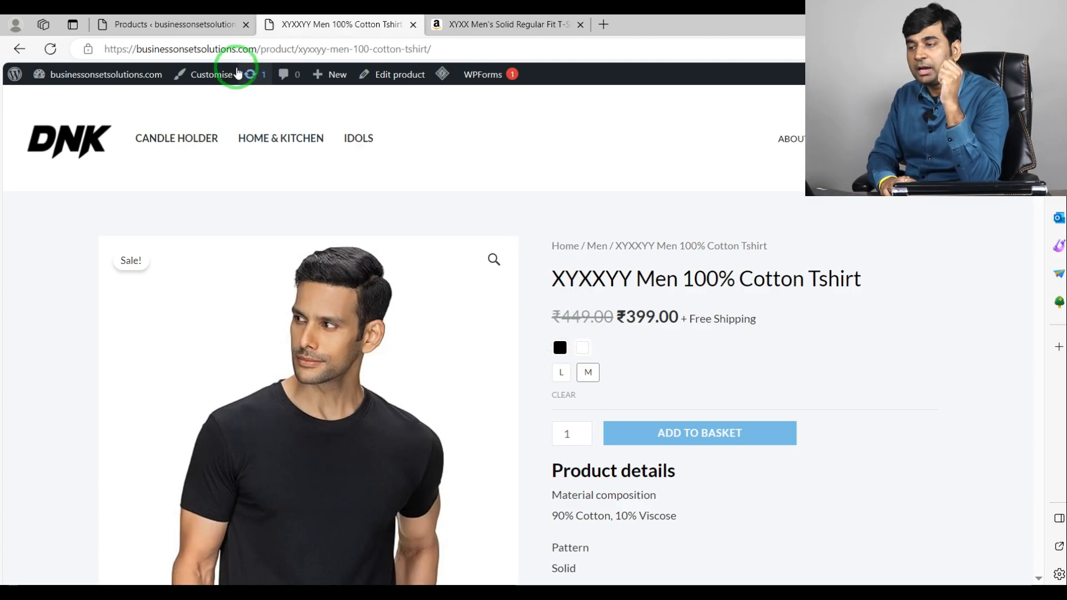
Open the terms of the color product attribute and review the listed colours with their swatch previews
{"action": "left_click", "coordinate": [173, 23]}
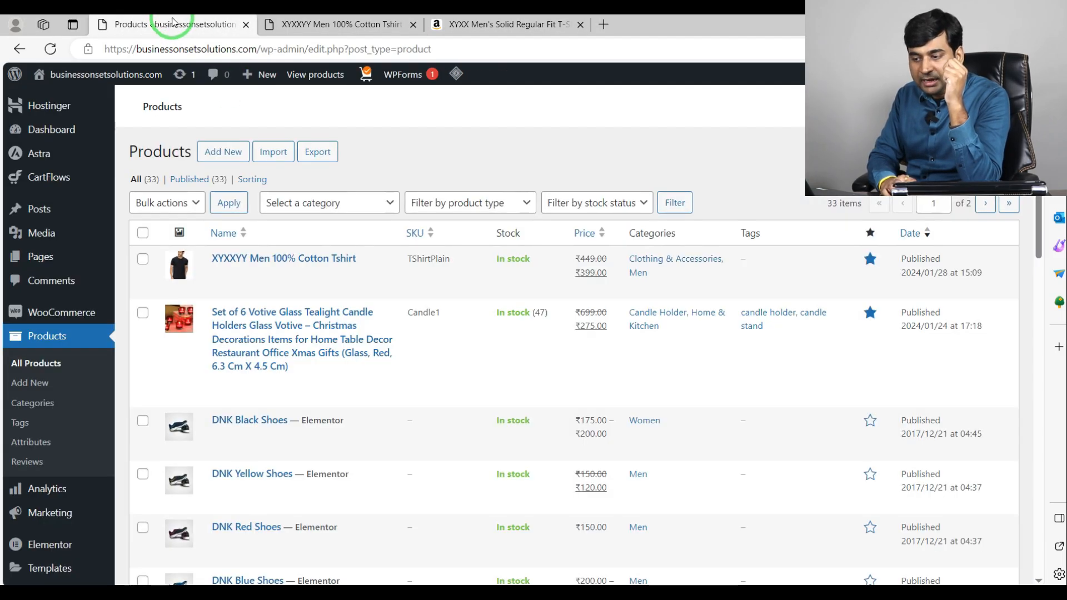
{"action": "left_click", "coordinate": [33, 447]}
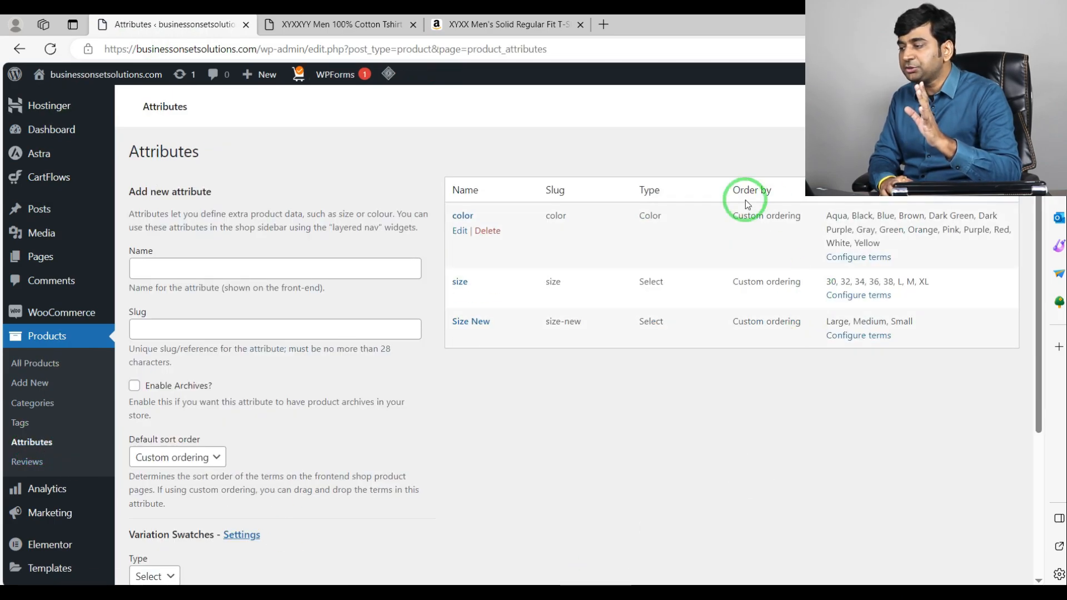
{"action": "left_click", "coordinate": [851, 259]}
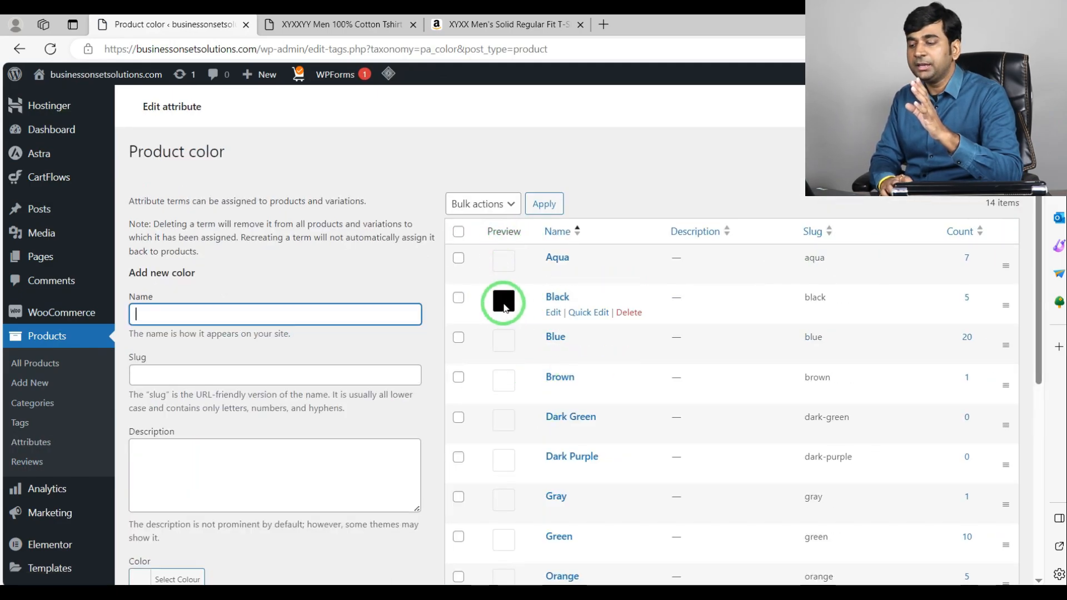
{"action": "scroll", "coordinate": [583, 191], "scroll_direction": "down", "scroll_amount": 5}
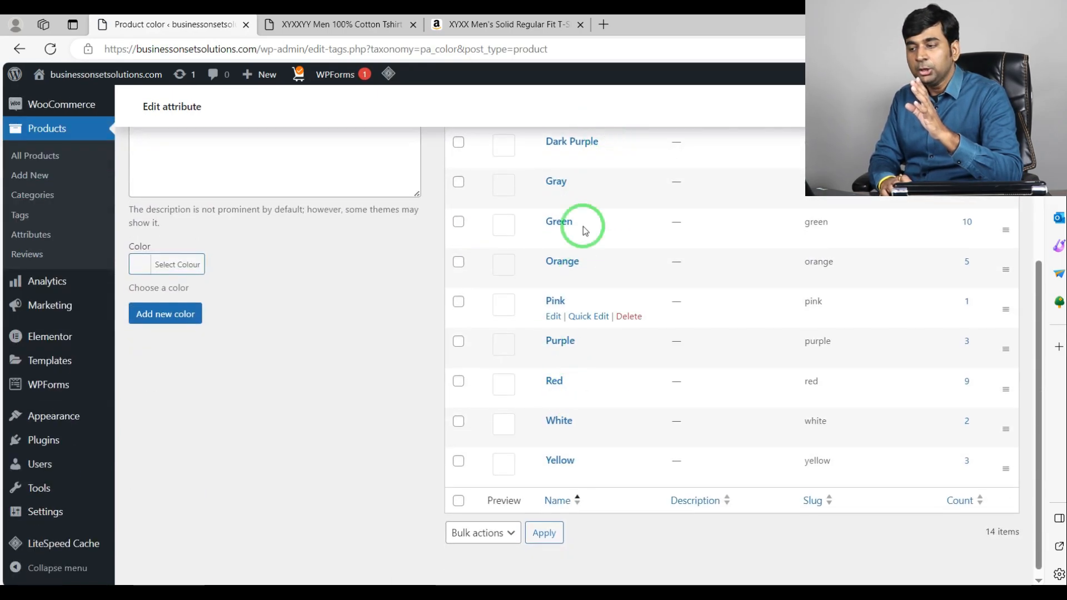
{"action": "scroll", "coordinate": [553, 447], "scroll_direction": "up", "scroll_amount": 5}
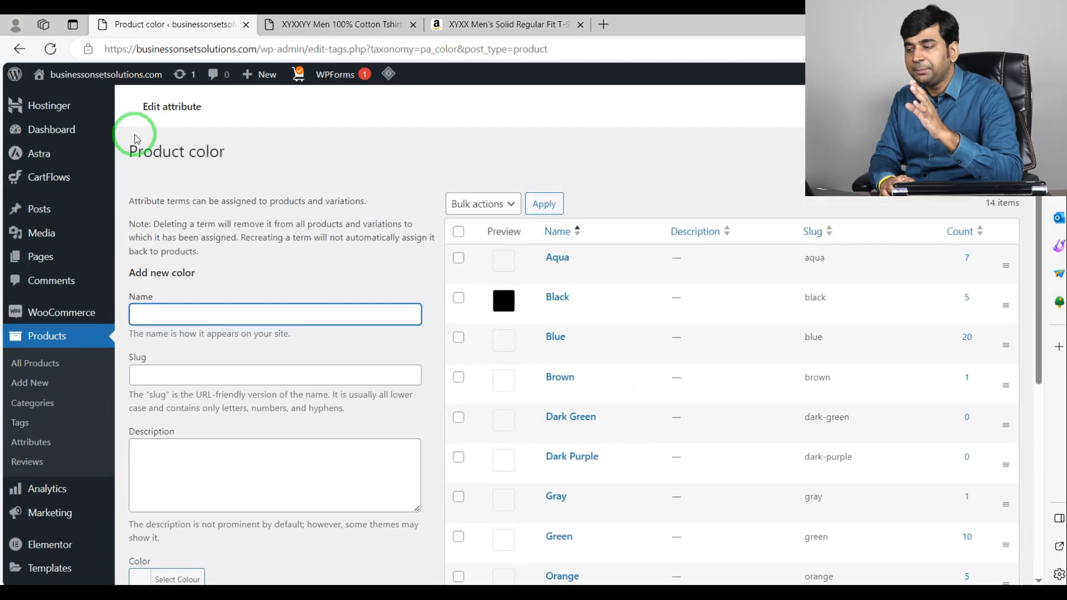
Return to the attributes list, open the color attribute for editing and view its available Type options
{"action": "left_click", "coordinate": [21, 49]}
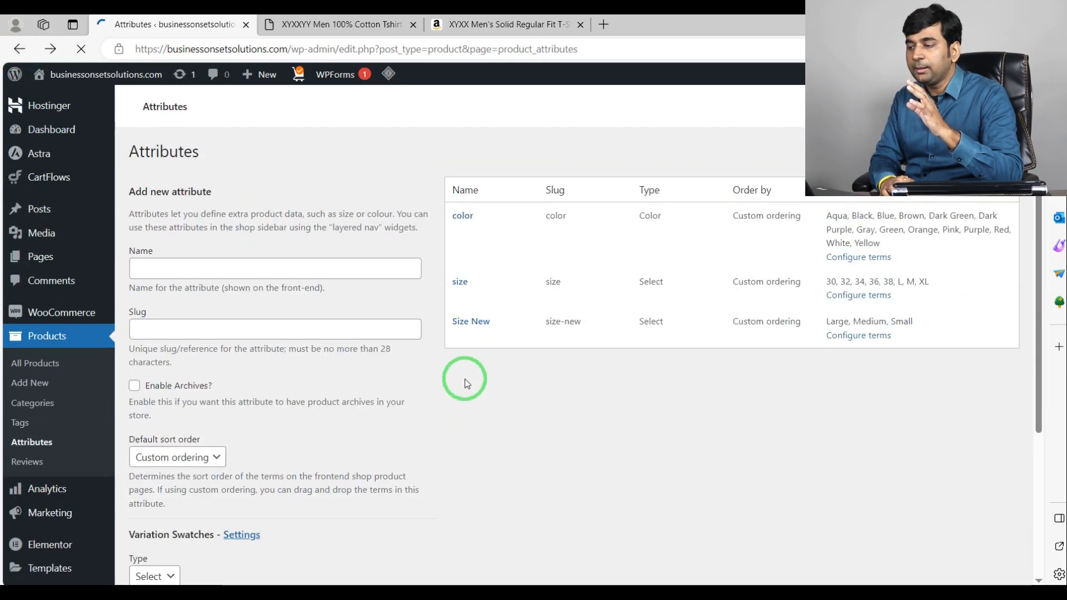
{"action": "left_click", "coordinate": [462, 217]}
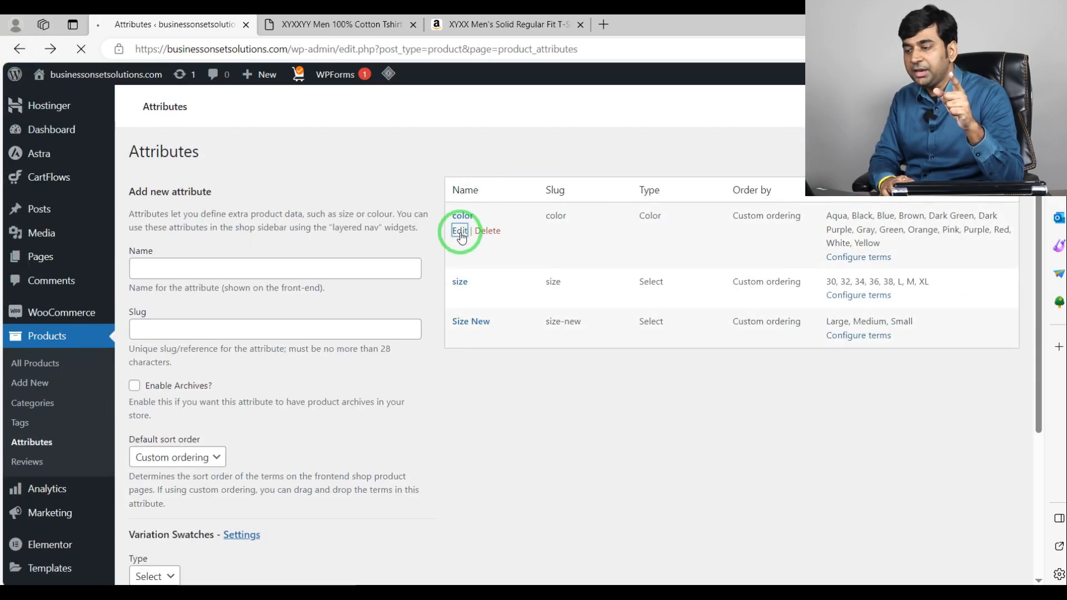
{"action": "scroll", "coordinate": [255, 329], "scroll_direction": "down", "scroll_amount": 3}
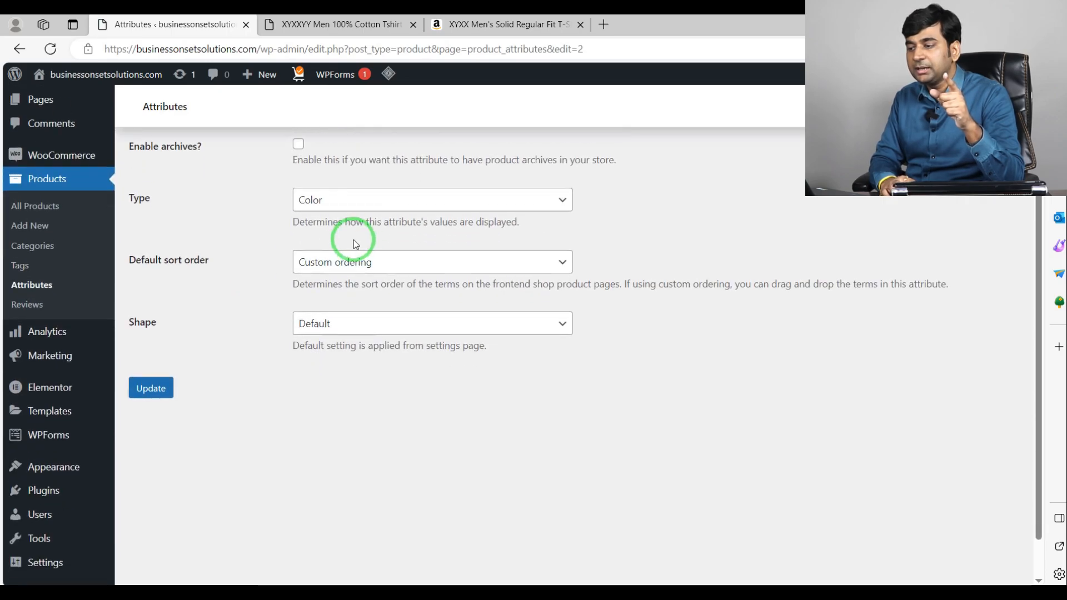
{"action": "left_click", "coordinate": [377, 200]}
{"action": "left_click", "coordinate": [363, 270]}
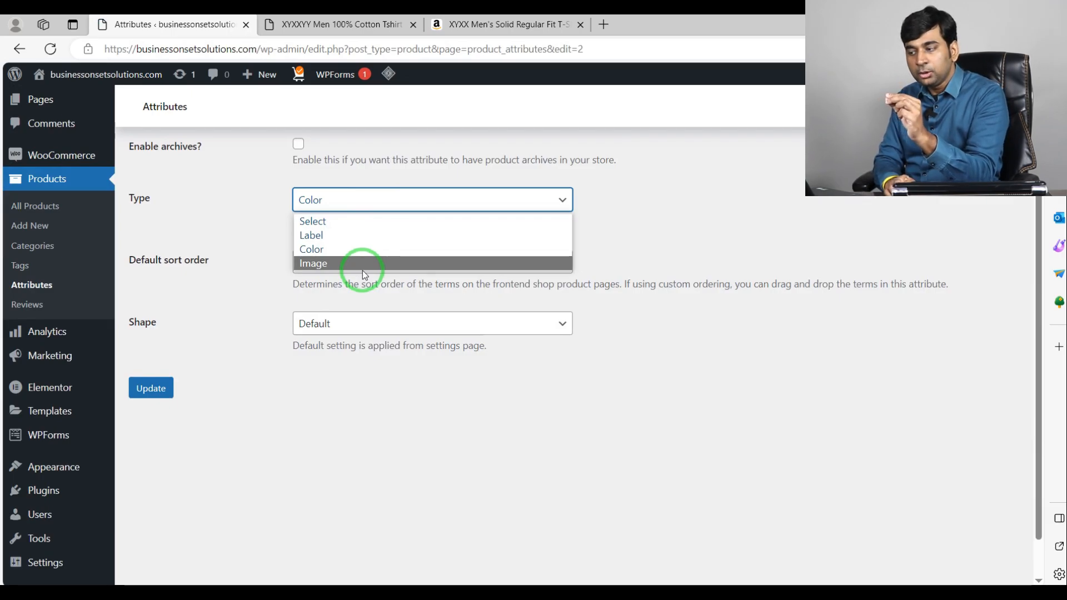
Compare the T-shirt's colour swatches on the storefront with the image-based colour options on the Amazon product page
{"action": "left_click", "coordinate": [300, 24]}
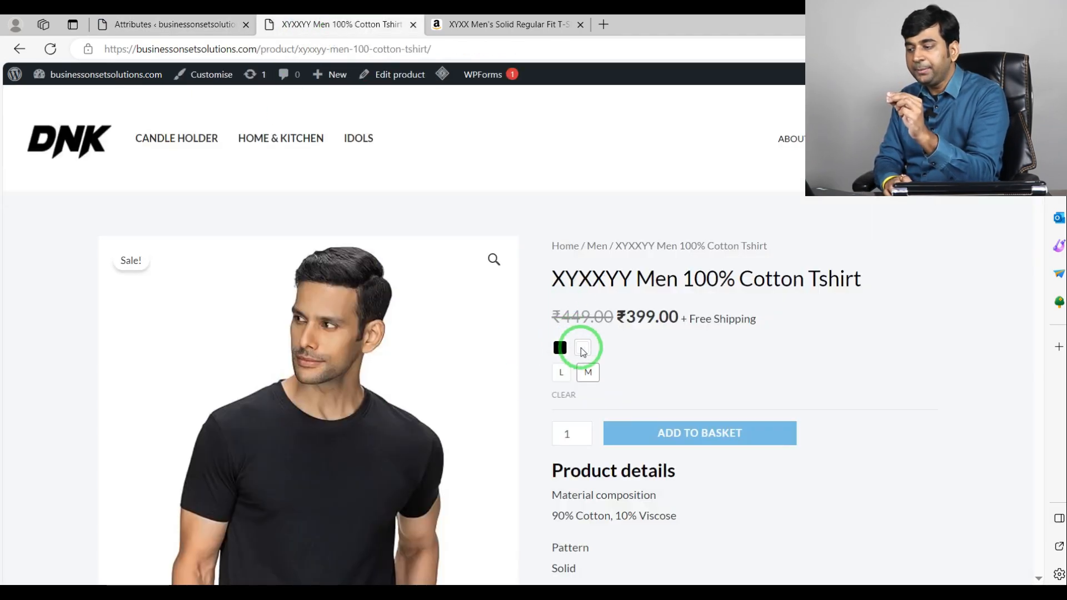
{"action": "left_click", "coordinate": [486, 24]}
{"action": "scroll", "coordinate": [658, 323], "scroll_direction": "down", "scroll_amount": 4}
{"action": "left_click", "coordinate": [608, 347]}
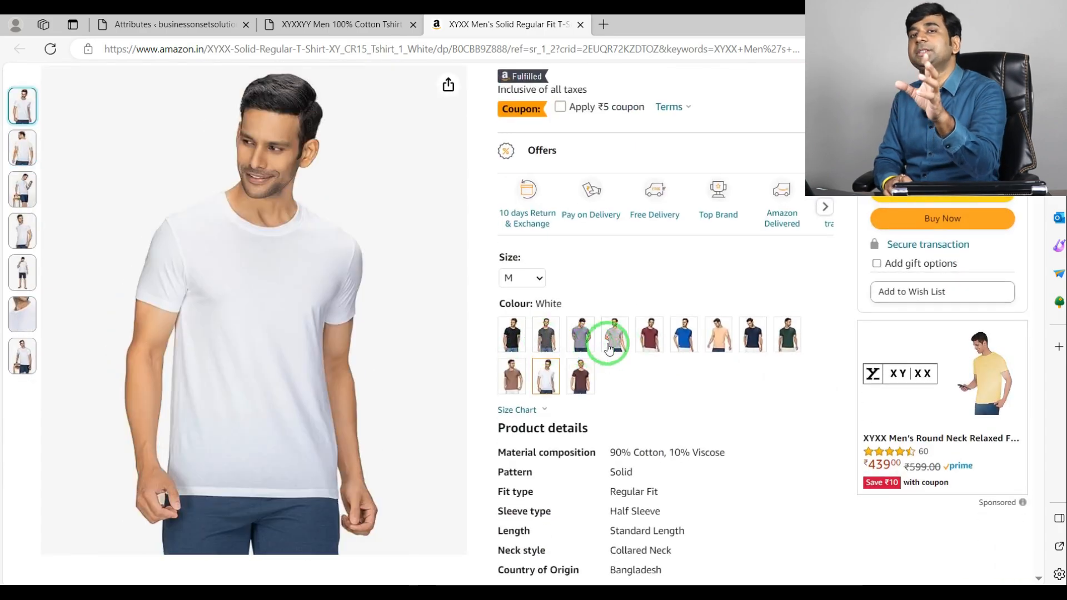
{"action": "left_click", "coordinate": [651, 332]}
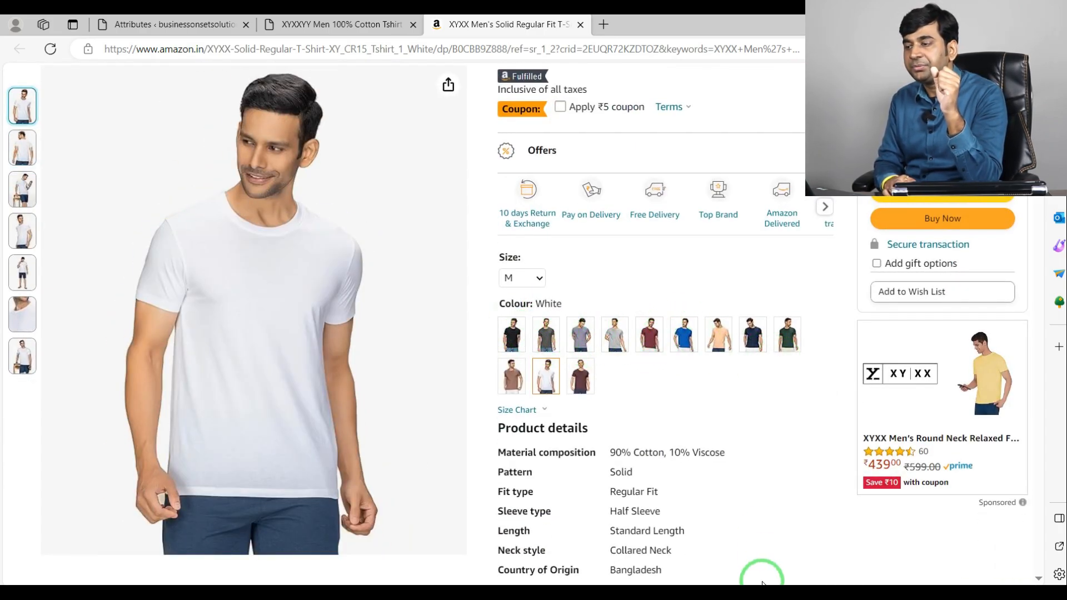
{"action": "left_click", "coordinate": [368, 22]}
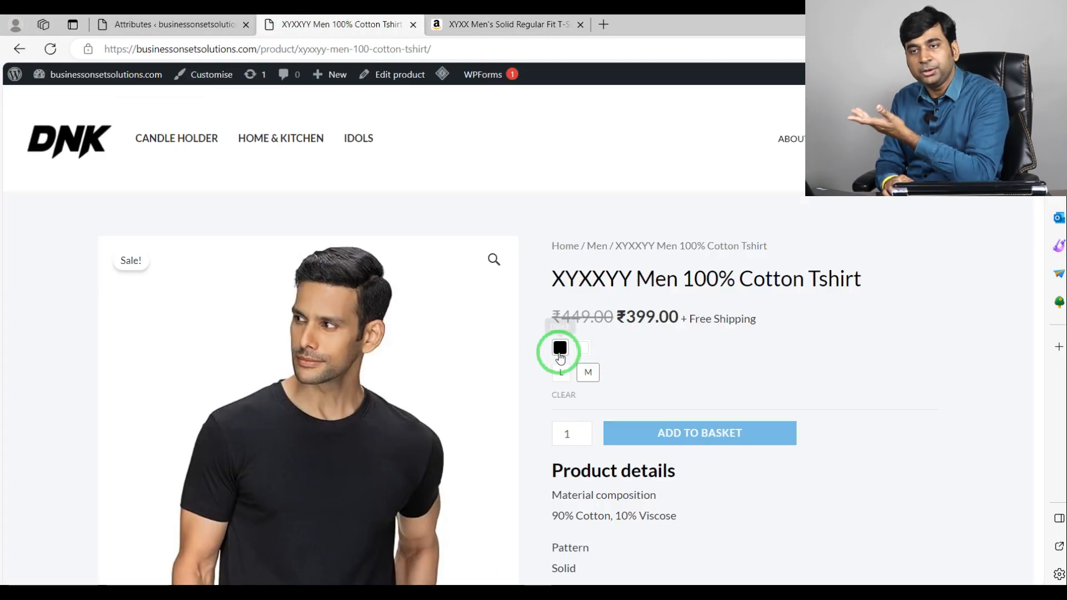
Open the XYXXYY Men 100% Cotton Tshirt product for editing and show its list of variations
{"action": "left_click", "coordinate": [154, 22]}
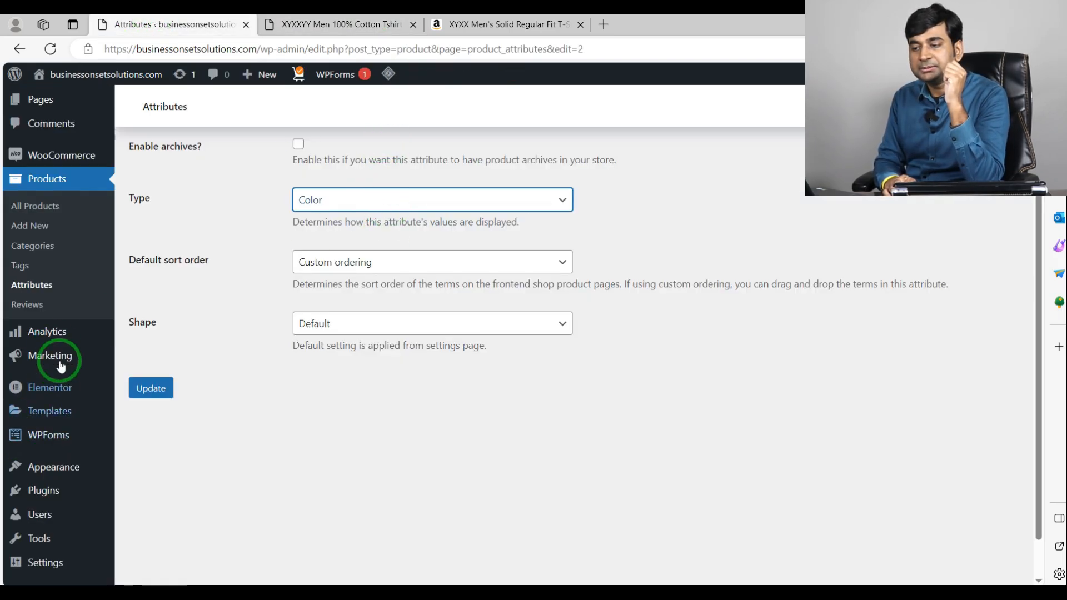
{"action": "left_click", "coordinate": [50, 211]}
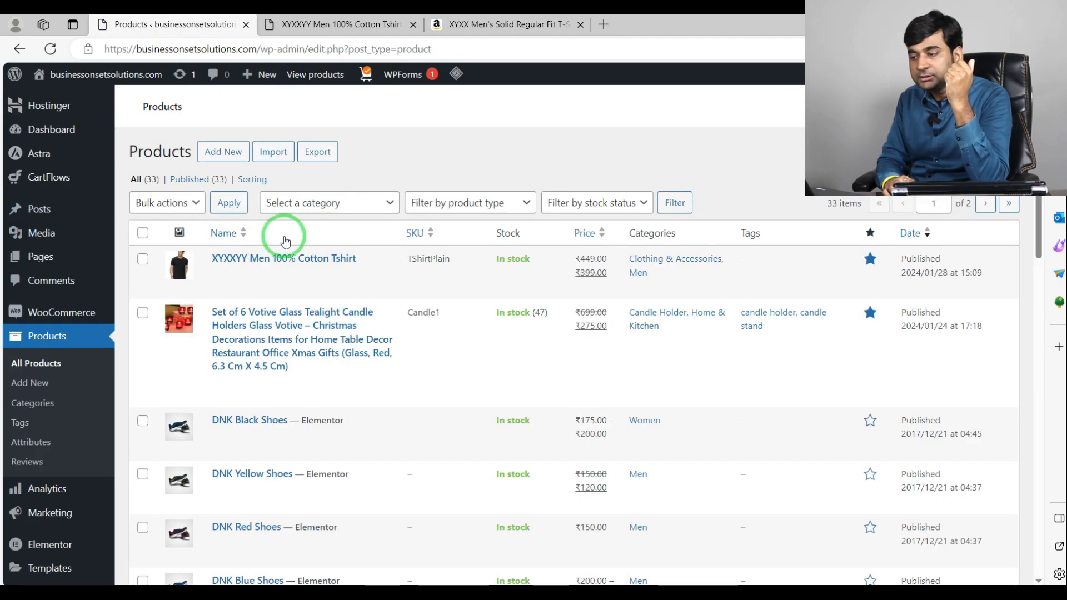
{"action": "mouse_move", "coordinate": [310, 258]}
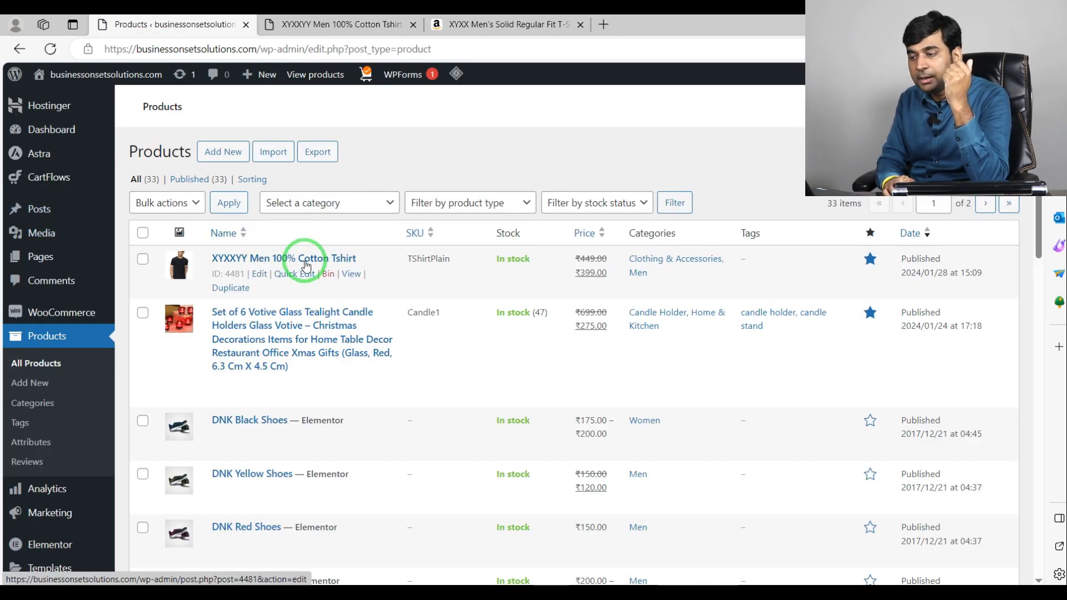
{"action": "left_click", "coordinate": [258, 275]}
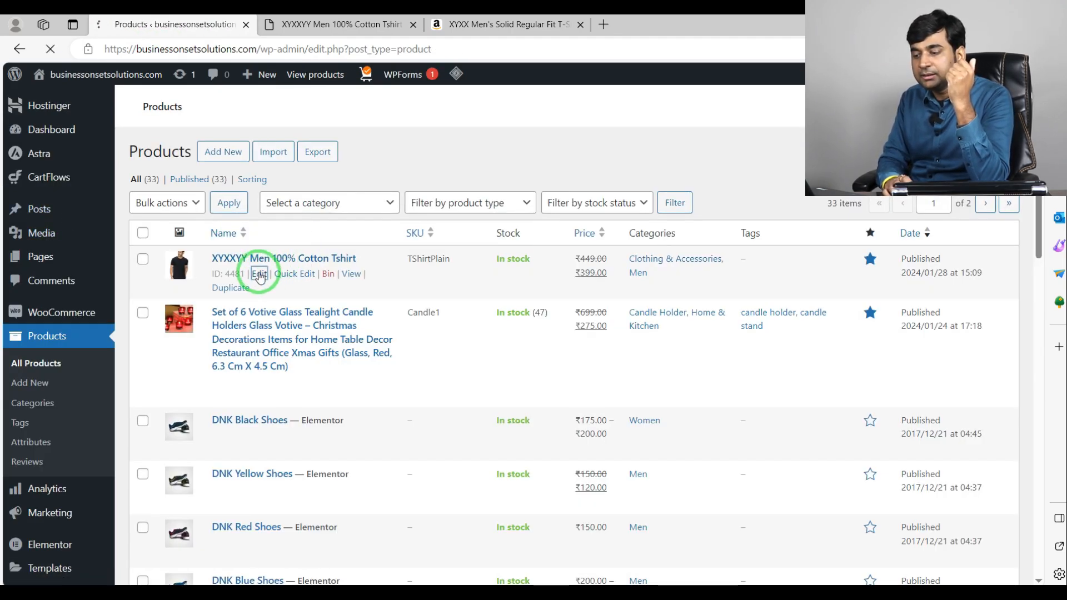
{"action": "scroll", "coordinate": [334, 324], "scroll_direction": "down", "scroll_amount": 10}
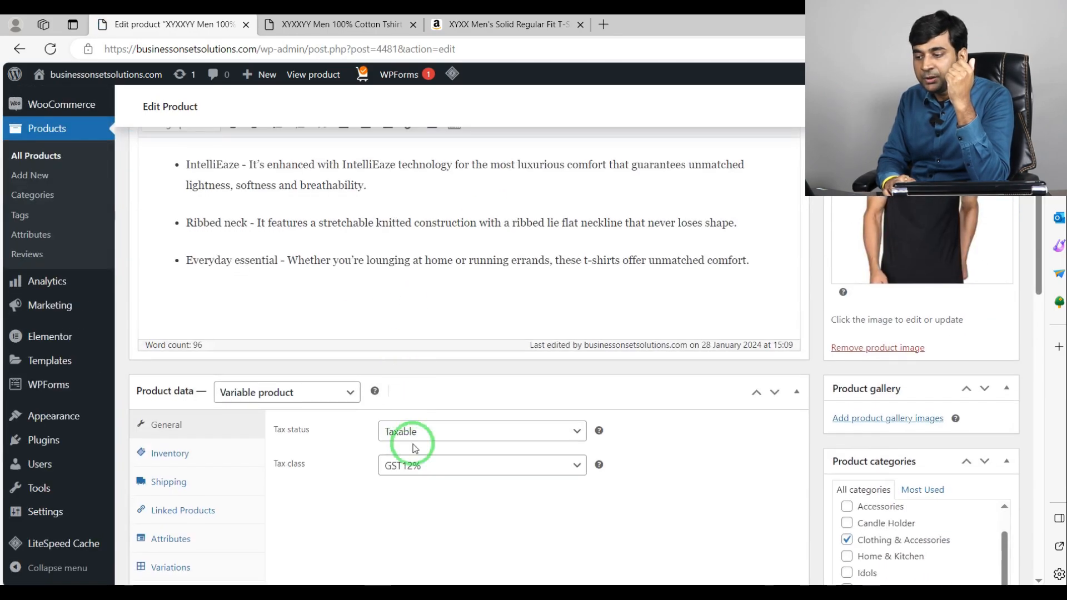
{"action": "left_click", "coordinate": [169, 408]}
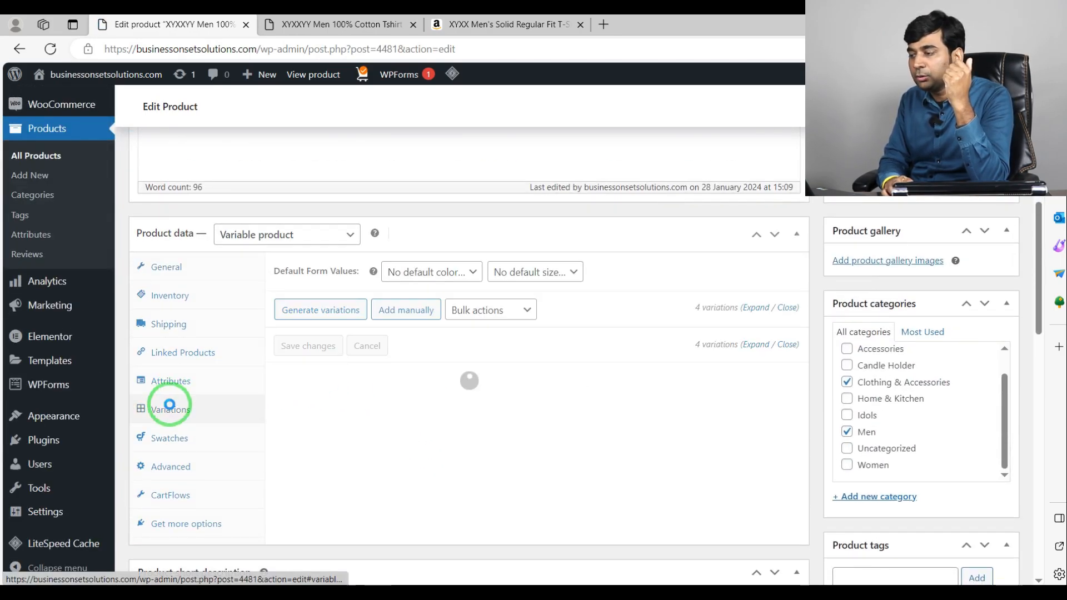
{"action": "scroll", "coordinate": [567, 311], "scroll_direction": "down", "scroll_amount": 3}
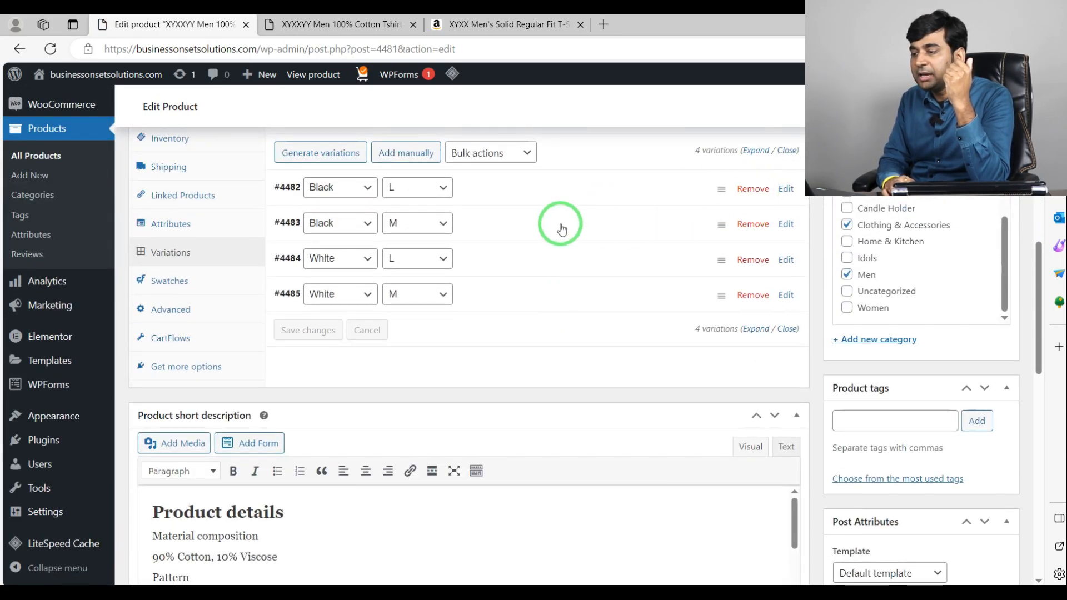
Expand the Black, L variation and examine its image, SKU, price and shipping fields
{"action": "left_click", "coordinate": [617, 190]}
{"action": "scroll", "coordinate": [357, 350], "scroll_direction": "down", "scroll_amount": 6}
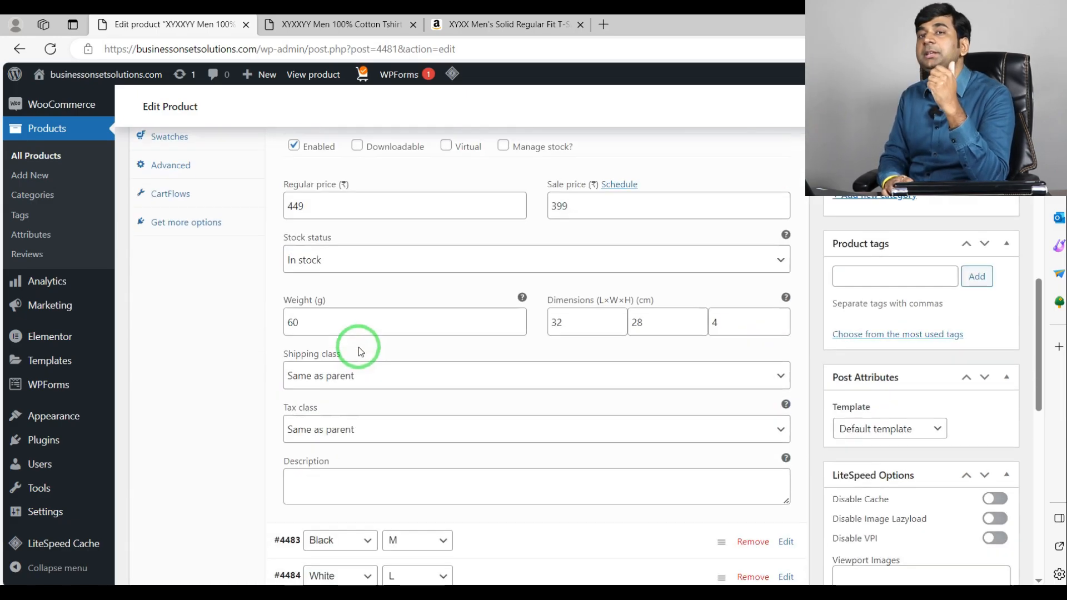
{"action": "scroll", "coordinate": [394, 468], "scroll_direction": "up", "scroll_amount": 5}
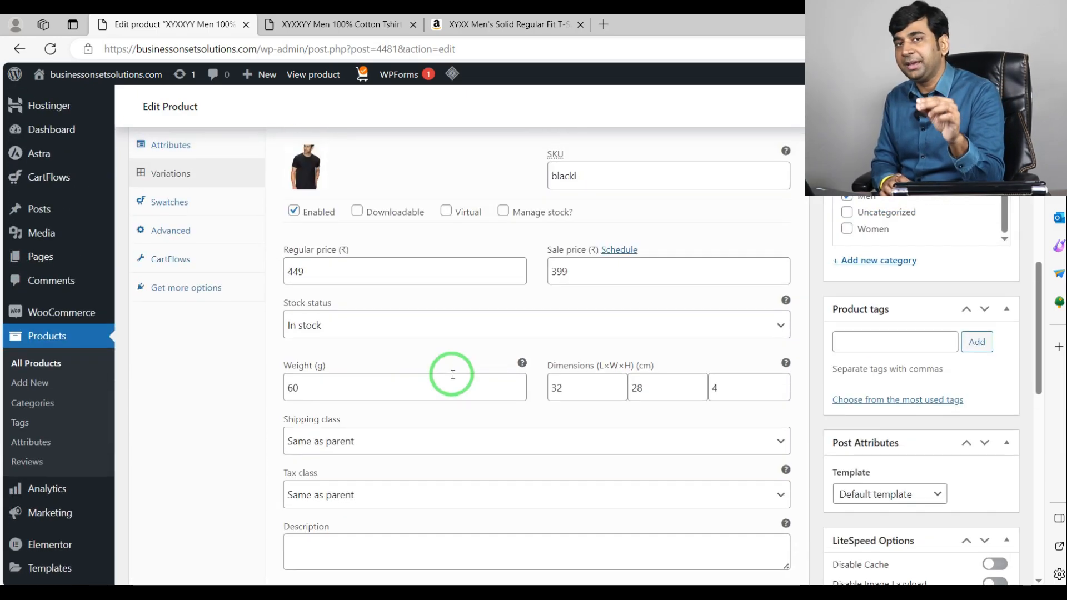
{"action": "scroll", "coordinate": [453, 374], "scroll_direction": "up", "scroll_amount": 3}
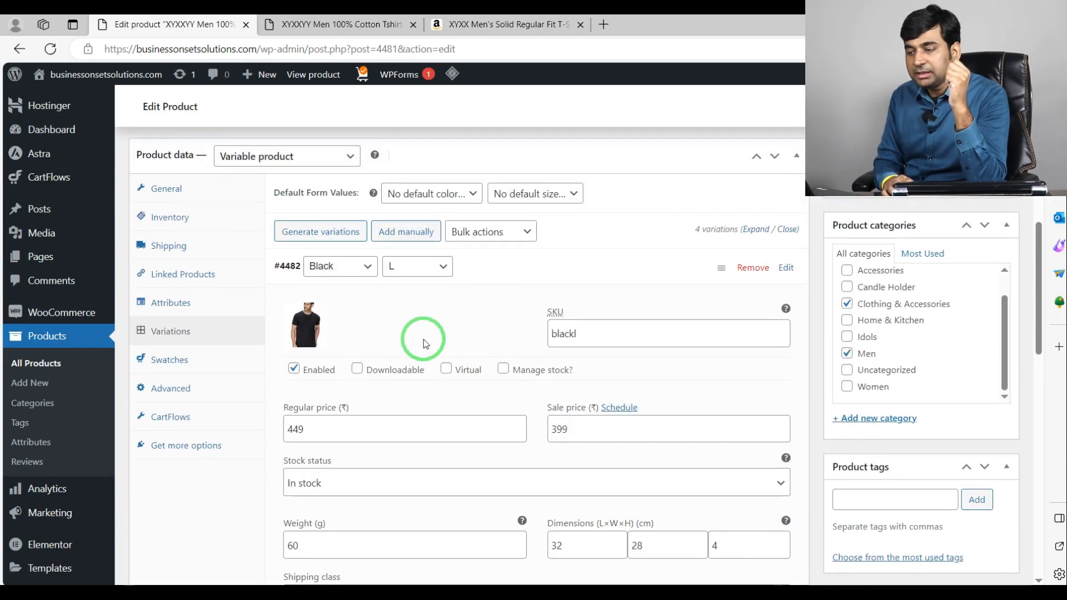
Open the page for adding new plugins and search for "variation images"
{"action": "scroll", "coordinate": [167, 411], "scroll_direction": "down", "scroll_amount": 4}
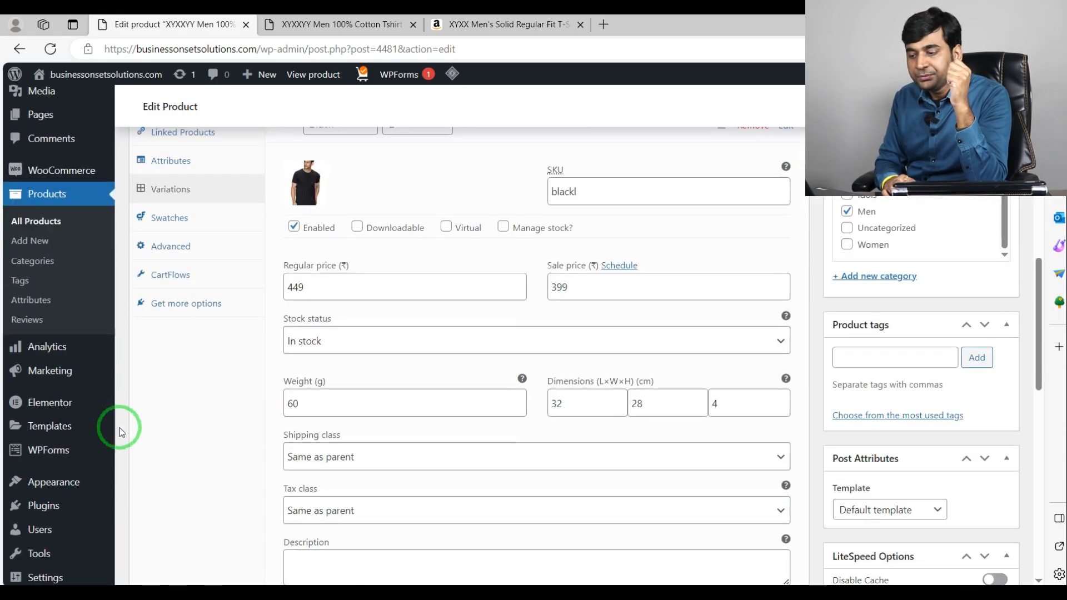
{"action": "mouse_move", "coordinate": [35, 435]}
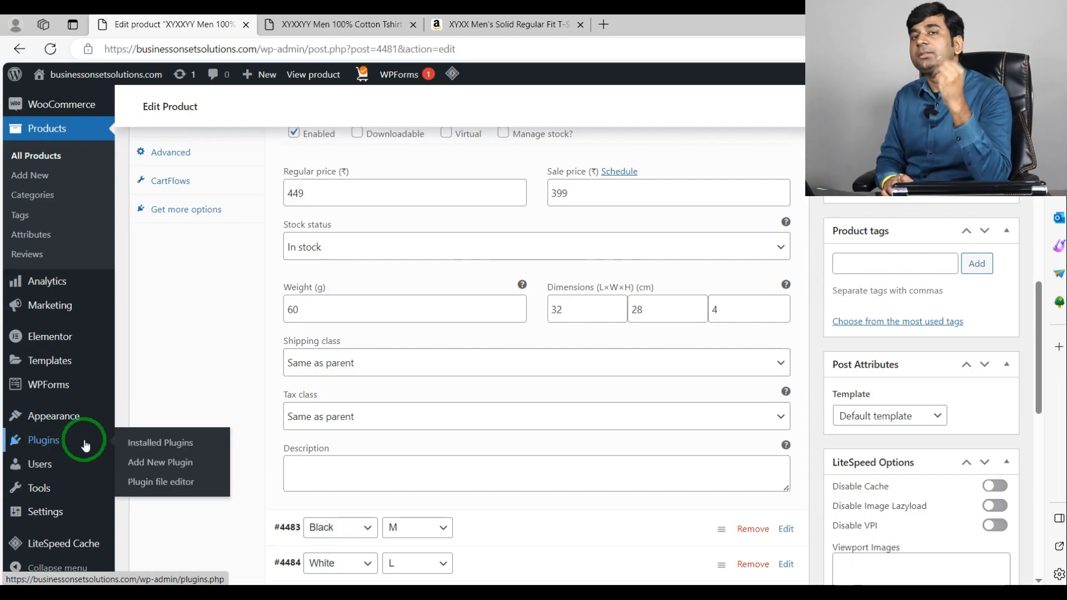
{"action": "left_click", "coordinate": [150, 465]}
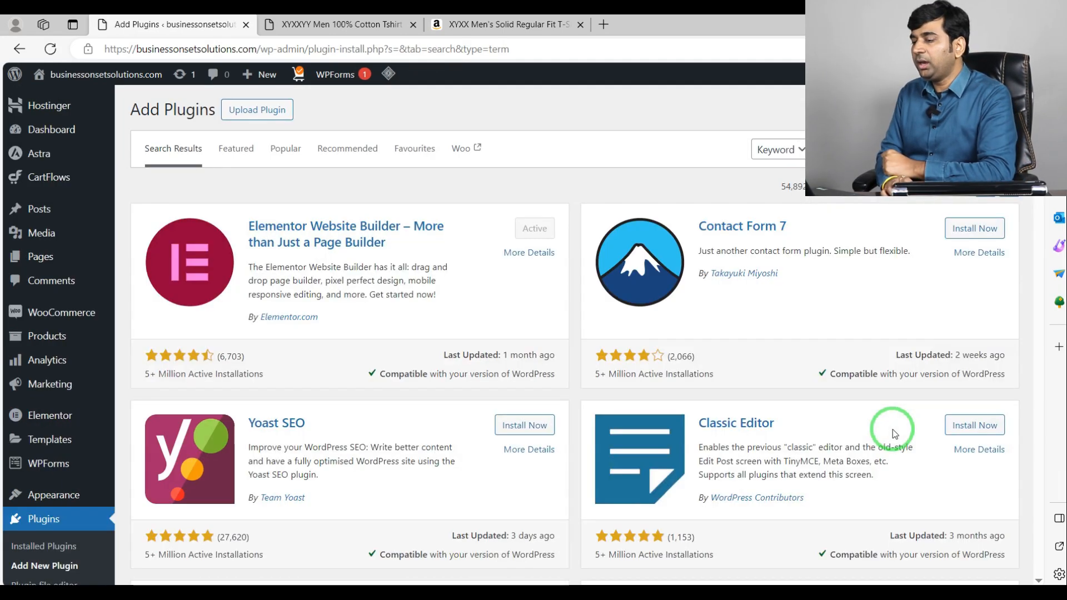
{"action": "left_click", "coordinate": [845, 149]}
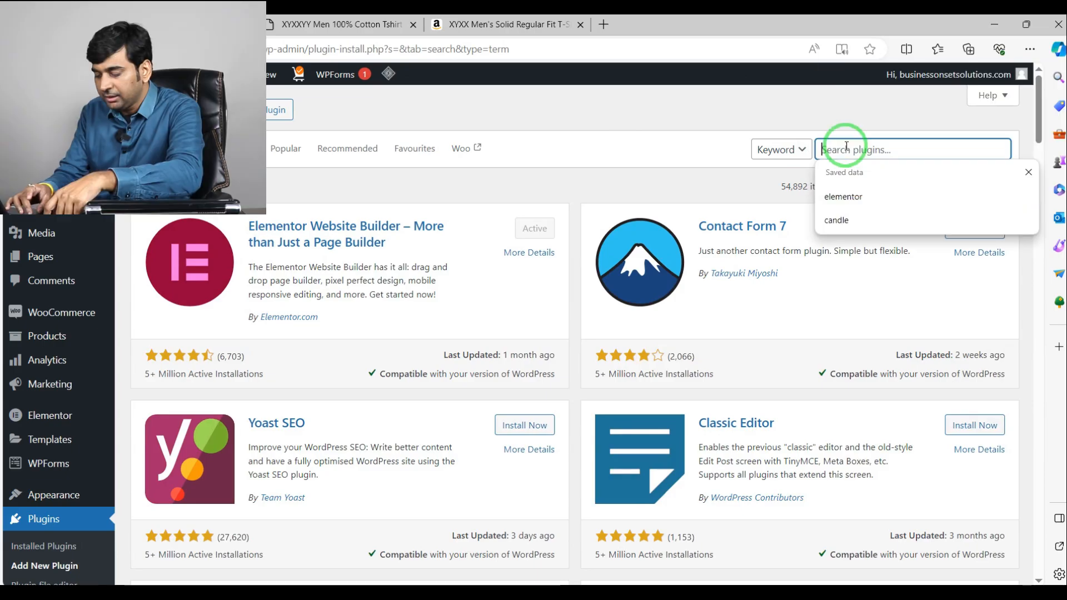
{"action": "type", "text": "v"}
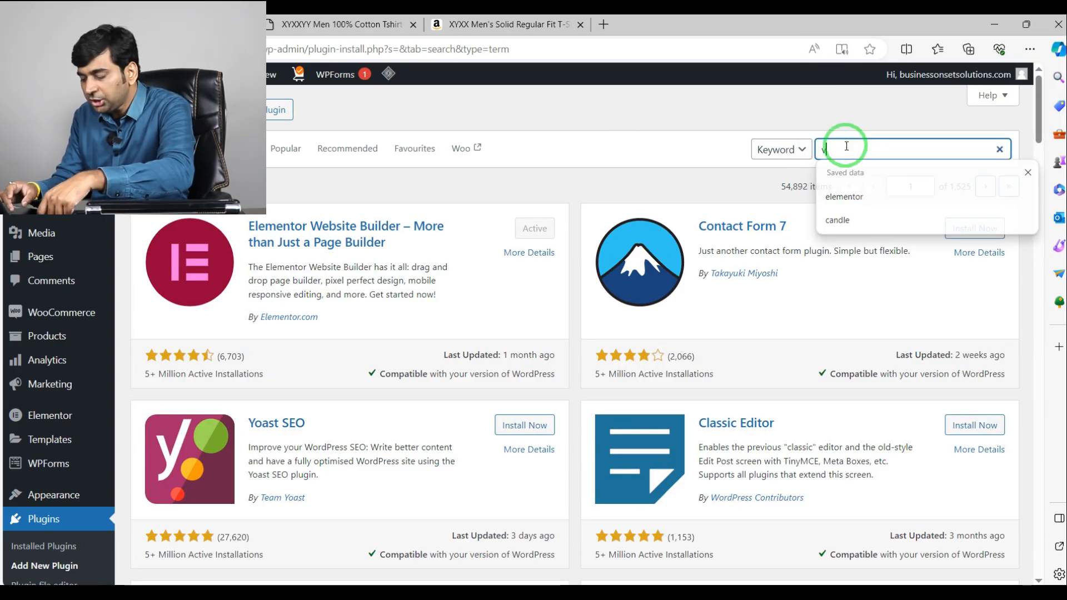
{"action": "type", "text": "ariat"}
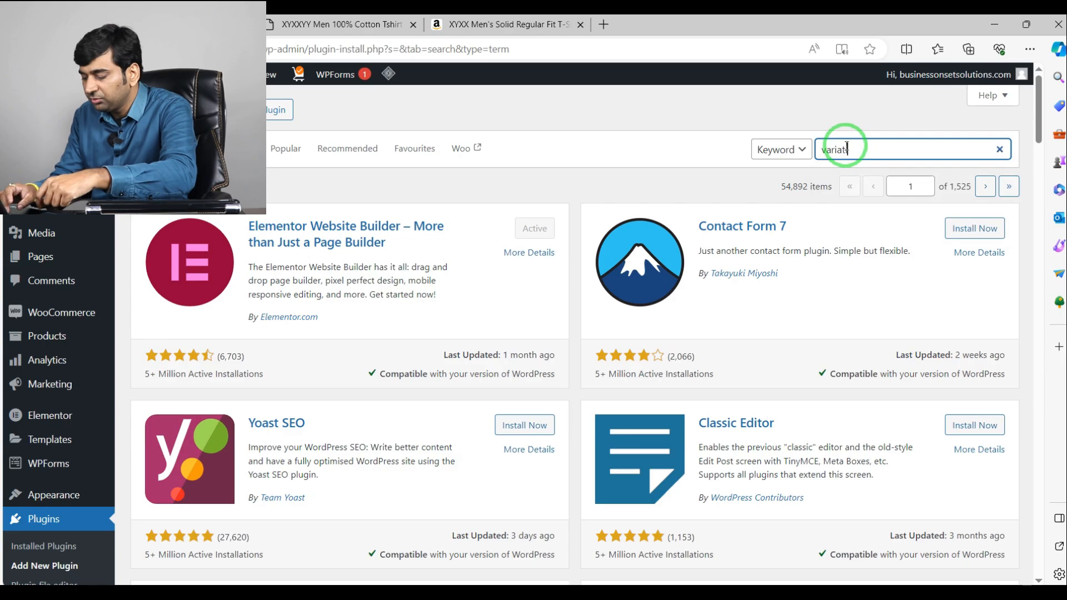
{"action": "type", "text": "ion im"}
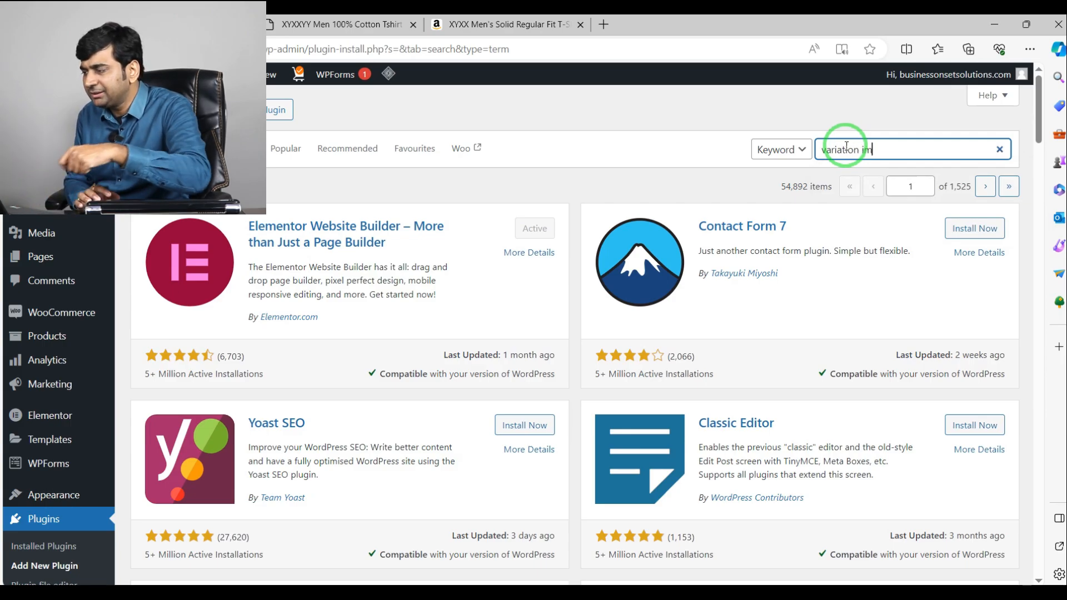
{"action": "type", "text": "ages"}
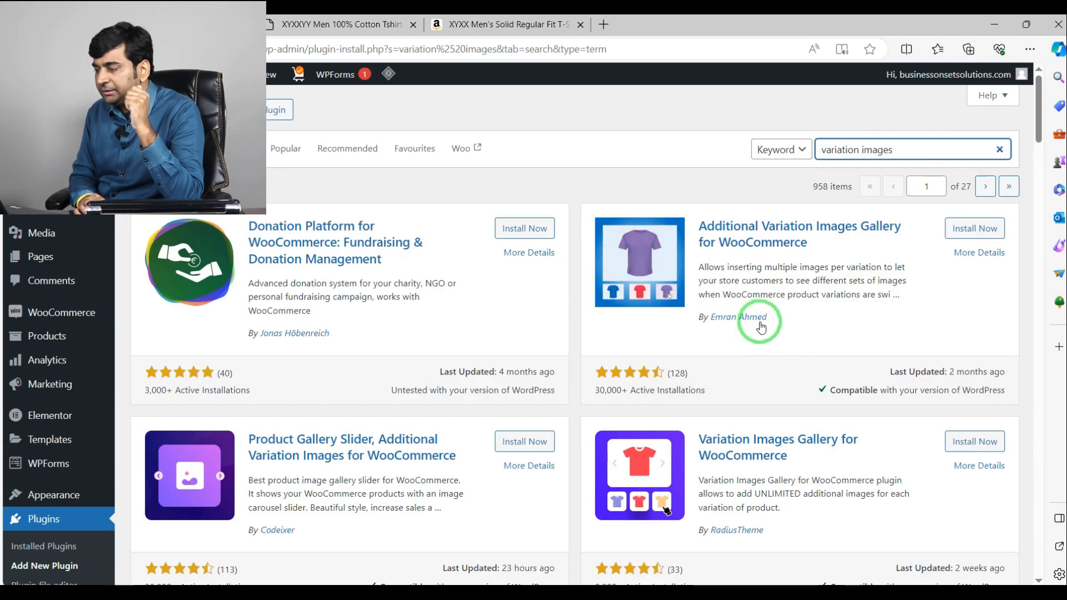
Install and activate the Variation Images Gallery for WooCommerce plugin by RadiusTheme from the search results
{"action": "scroll", "coordinate": [733, 329], "scroll_direction": "down", "scroll_amount": 2}
{"action": "scroll", "coordinate": [736, 330], "scroll_direction": "down", "scroll_amount": 1}
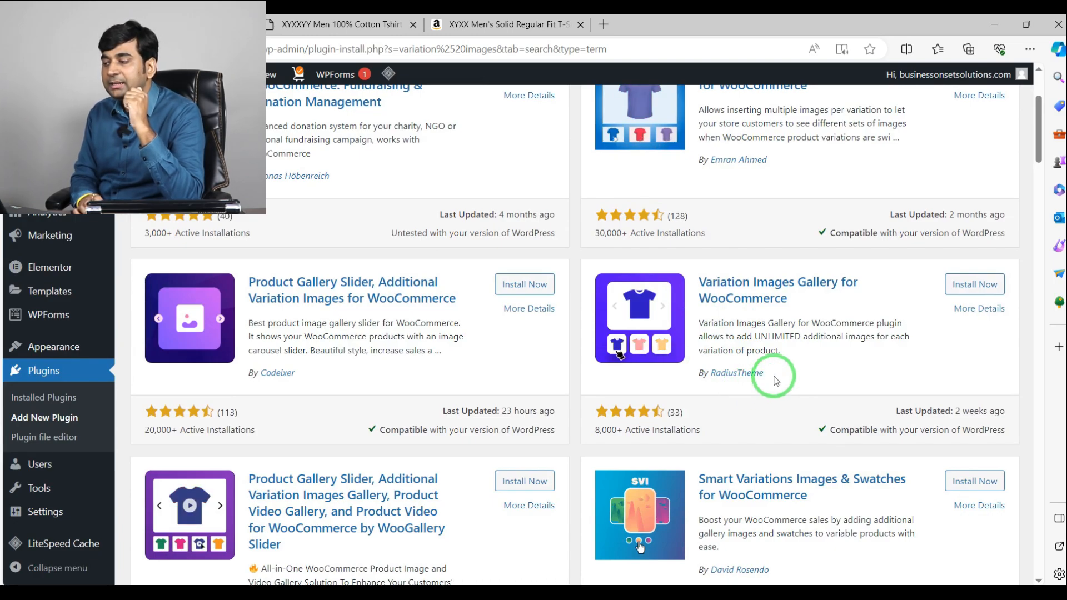
{"action": "scroll", "coordinate": [774, 370], "scroll_direction": "up", "scroll_amount": 1}
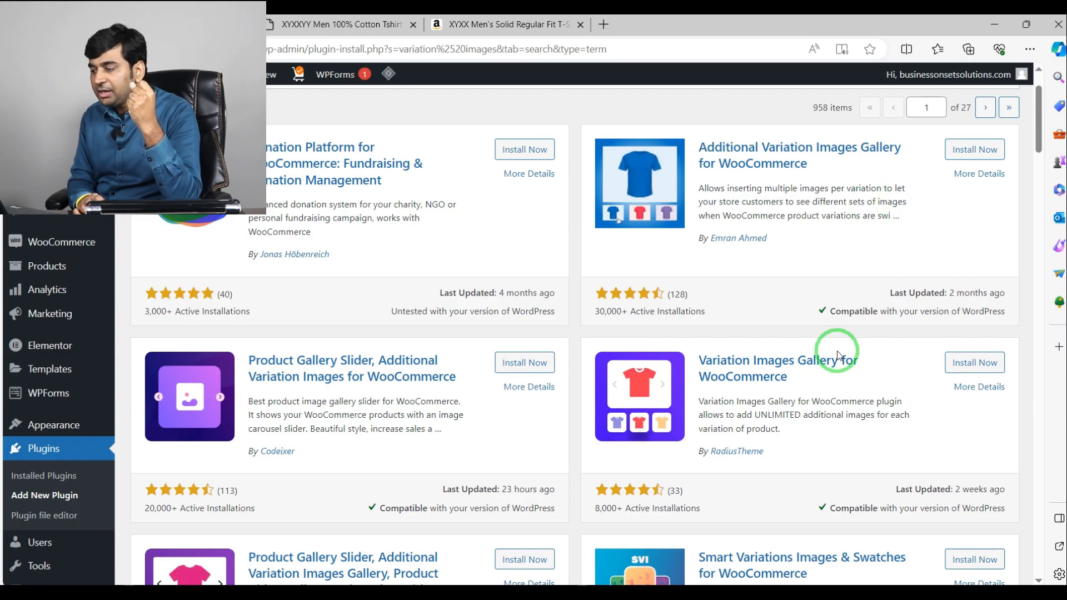
{"action": "scroll", "coordinate": [777, 447], "scroll_direction": "down", "scroll_amount": 1}
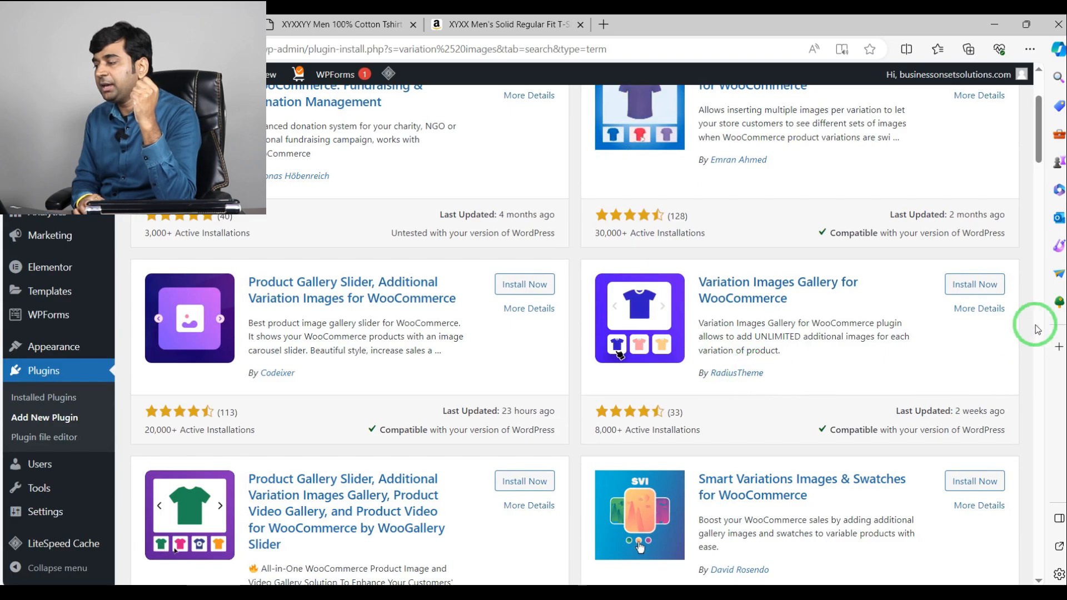
{"action": "left_click", "coordinate": [976, 289]}
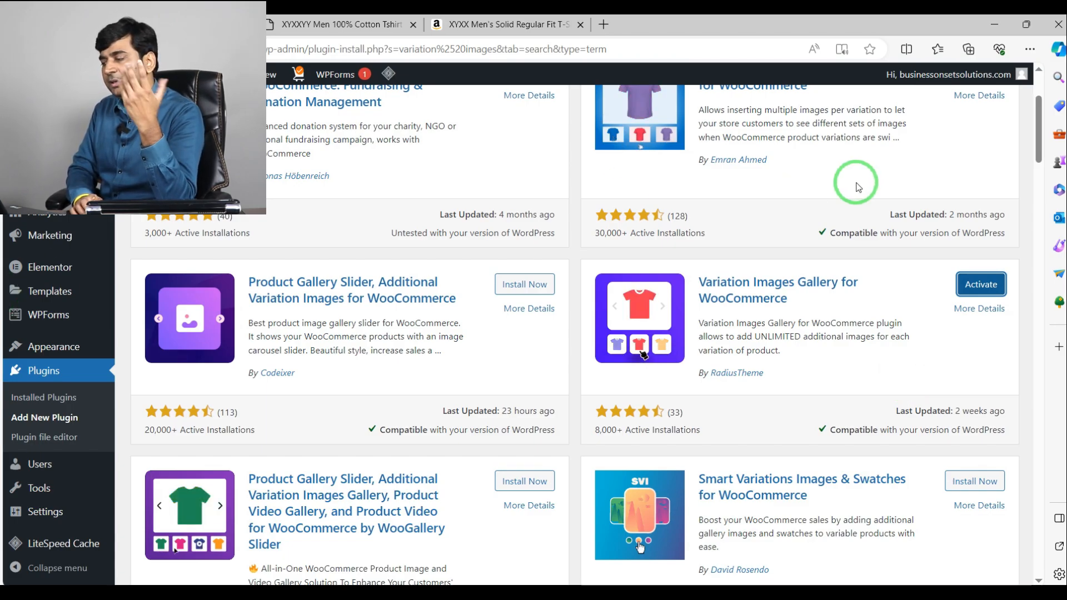
{"action": "left_click", "coordinate": [981, 284]}
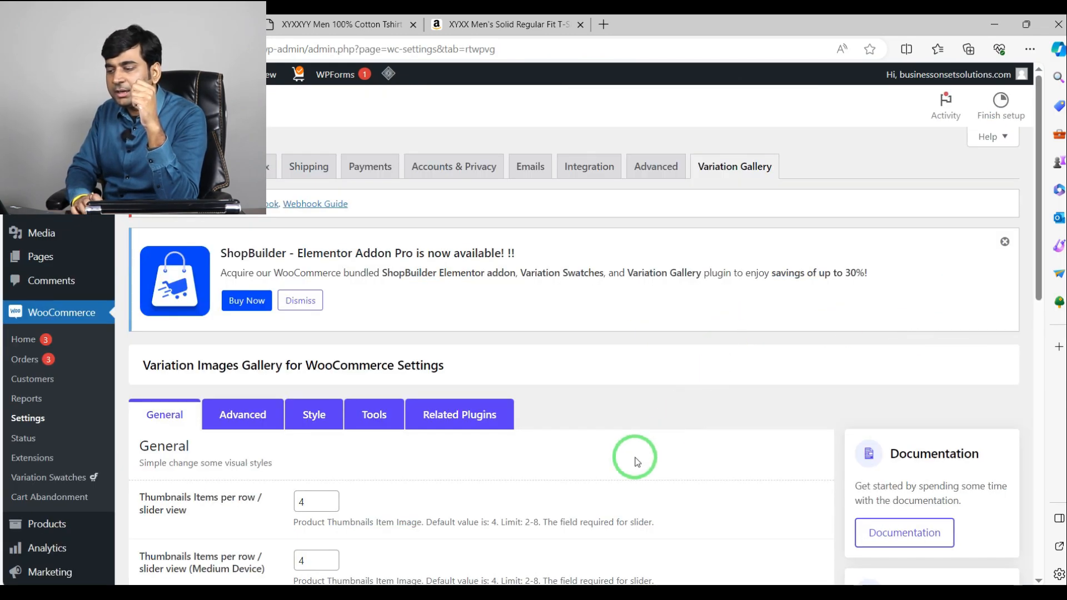
Review the general thumbnail and gallery width settings of Variation Images Gallery and save them with their default values
{"action": "scroll", "coordinate": [410, 400], "scroll_direction": "down", "scroll_amount": 7}
{"action": "scroll", "coordinate": [411, 404], "scroll_direction": "down", "scroll_amount": 5}
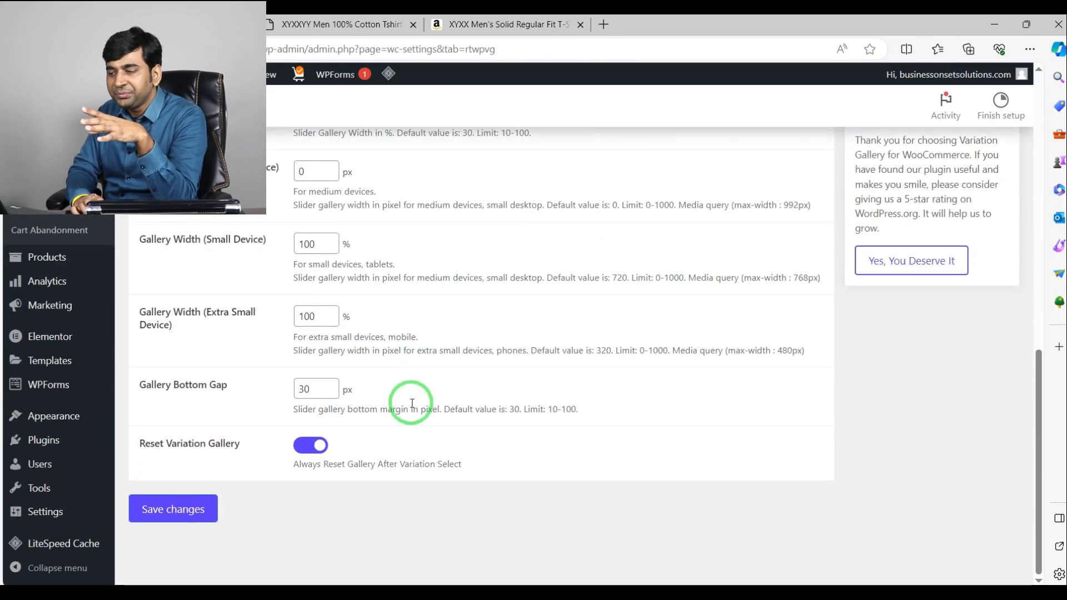
{"action": "scroll", "coordinate": [412, 404], "scroll_direction": "up", "scroll_amount": 7}
{"action": "scroll", "coordinate": [411, 406], "scroll_direction": "down", "scroll_amount": 6}
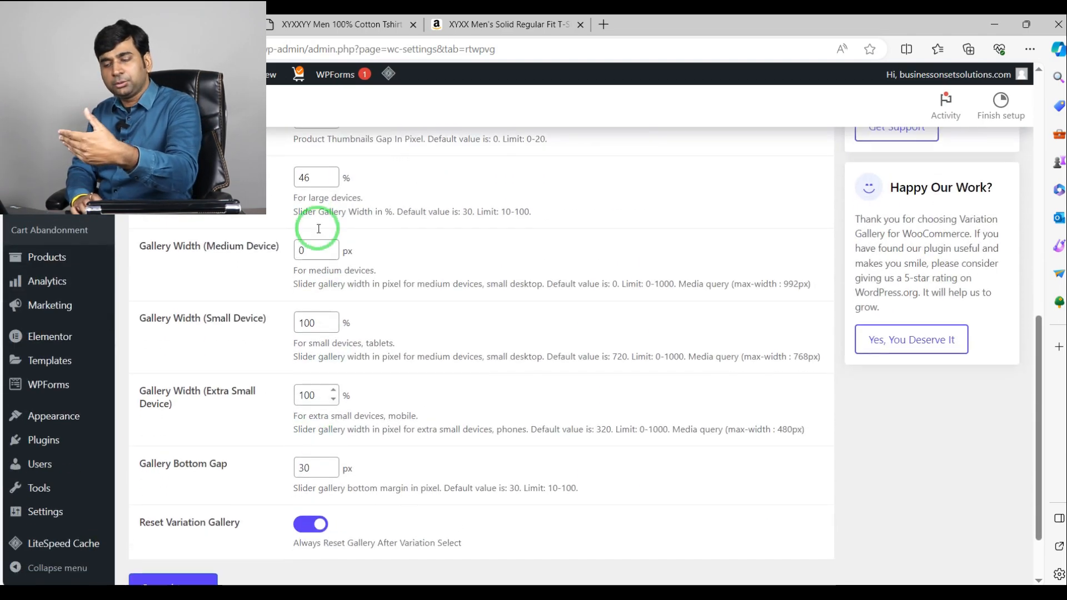
{"action": "scroll", "coordinate": [405, 285], "scroll_direction": "up", "scroll_amount": 3}
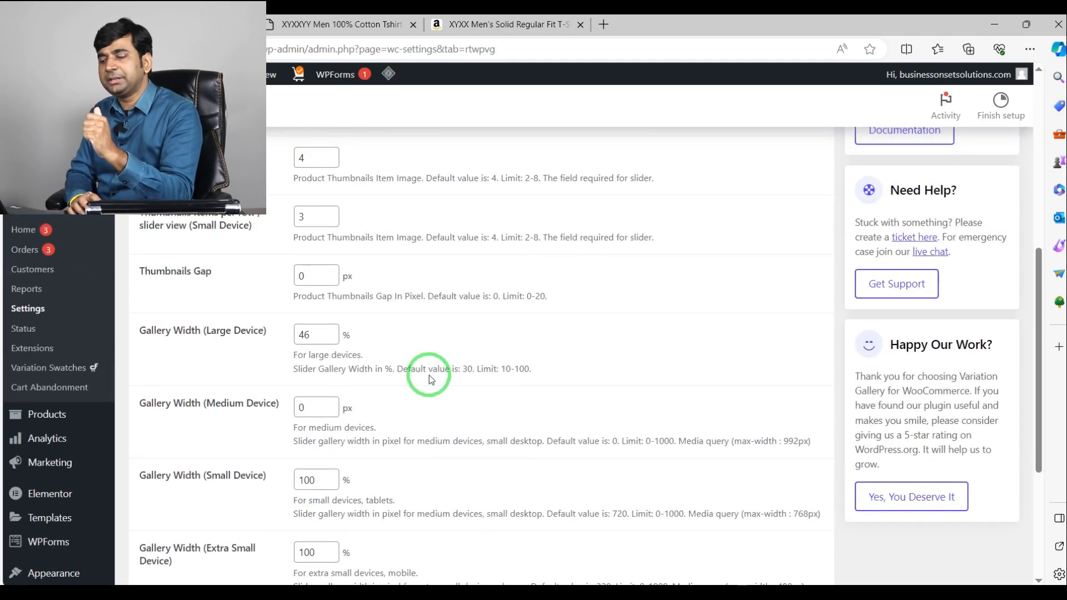
{"action": "scroll", "coordinate": [429, 375], "scroll_direction": "up", "scroll_amount": 2}
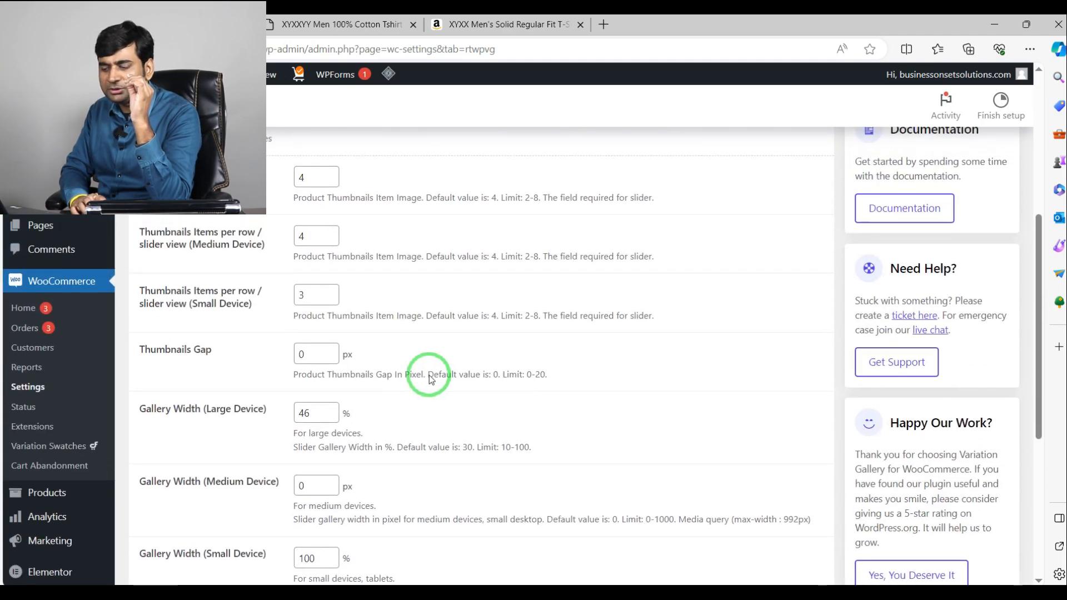
{"action": "scroll", "coordinate": [429, 375], "scroll_direction": "down", "scroll_amount": 6}
{"action": "left_click", "coordinate": [203, 515]}
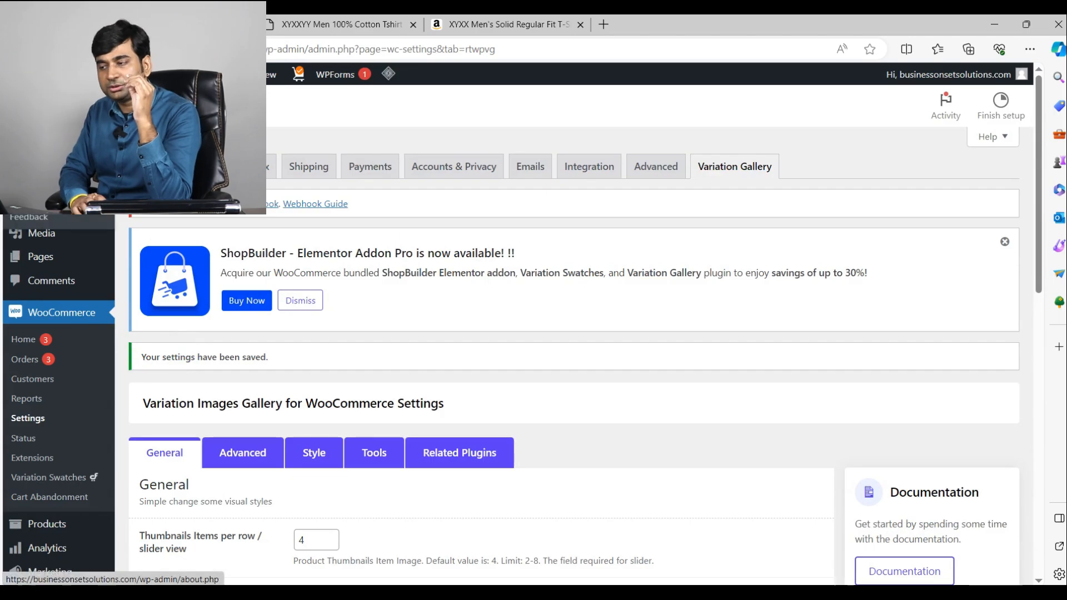
Open the XYXXYY Men 100% Cotton Tshirt product for editing from the product list and show its variations
{"action": "left_click", "coordinate": [16, 75]}
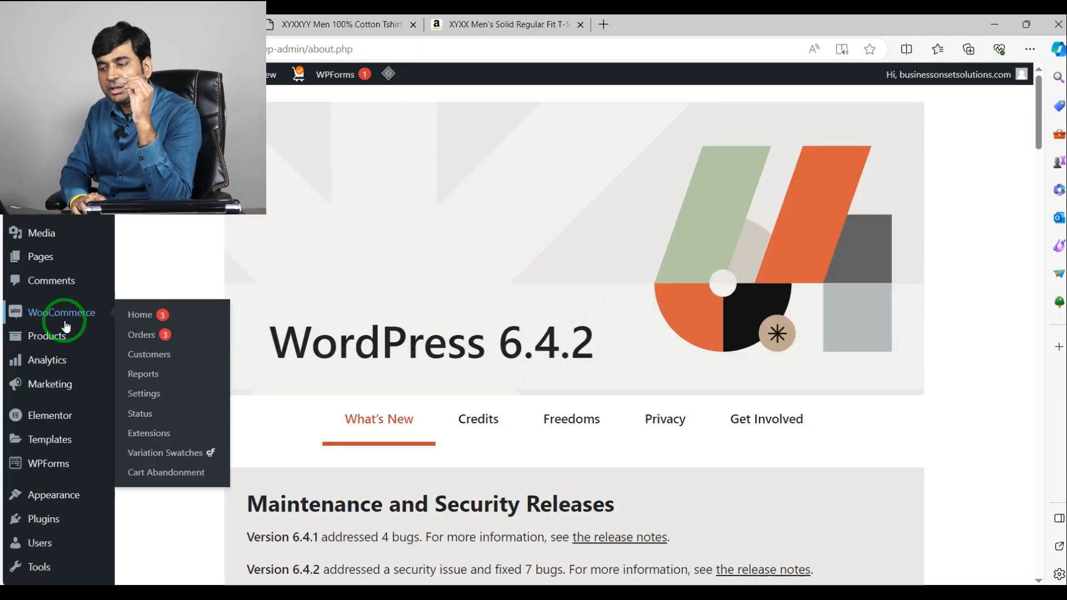
{"action": "mouse_move", "coordinate": [61, 339]}
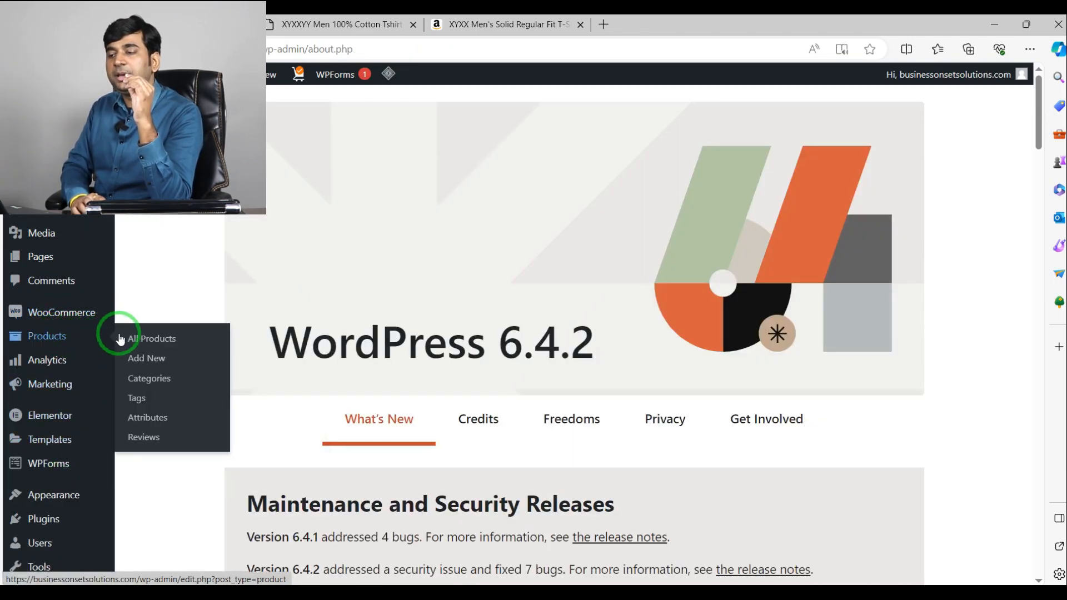
{"action": "left_click", "coordinate": [145, 344]}
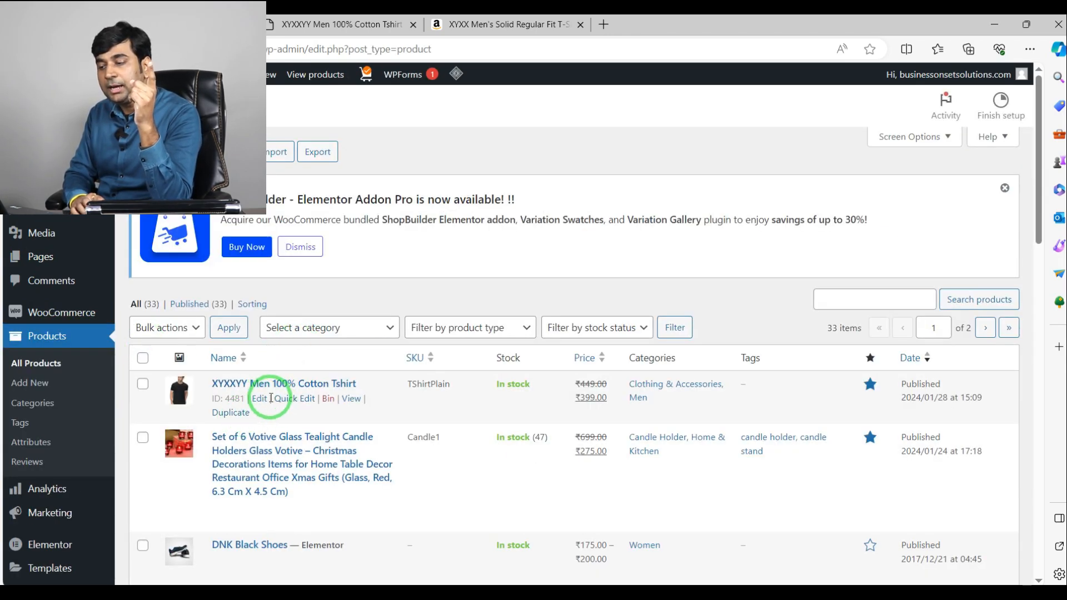
{"action": "left_click", "coordinate": [261, 400]}
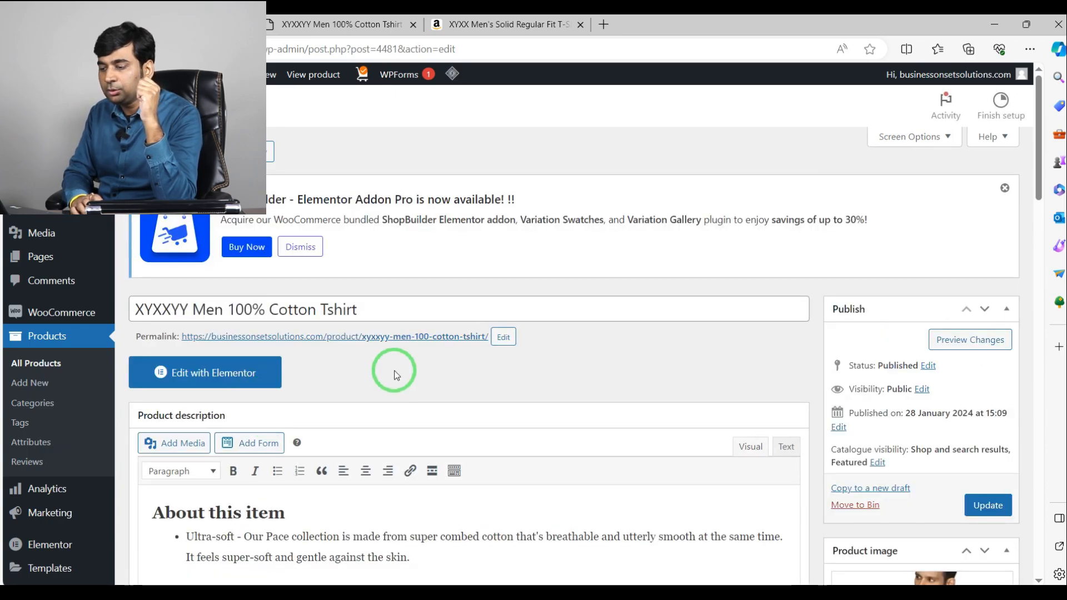
{"action": "scroll", "coordinate": [395, 373], "scroll_direction": "down", "scroll_amount": 15}
{"action": "scroll", "coordinate": [208, 395], "scroll_direction": "up", "scroll_amount": 4}
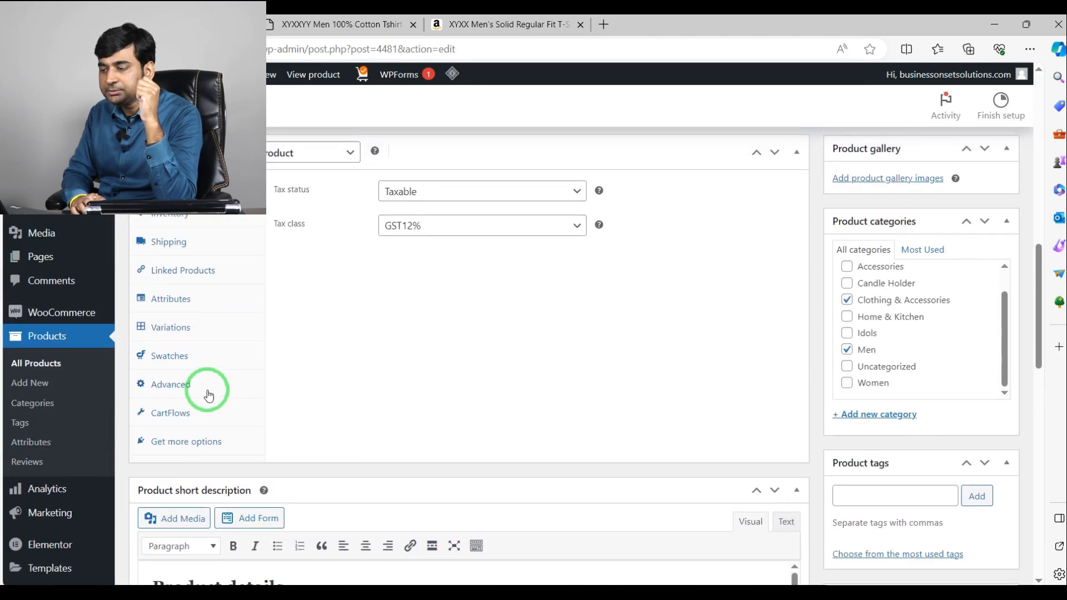
{"action": "left_click", "coordinate": [166, 326]}
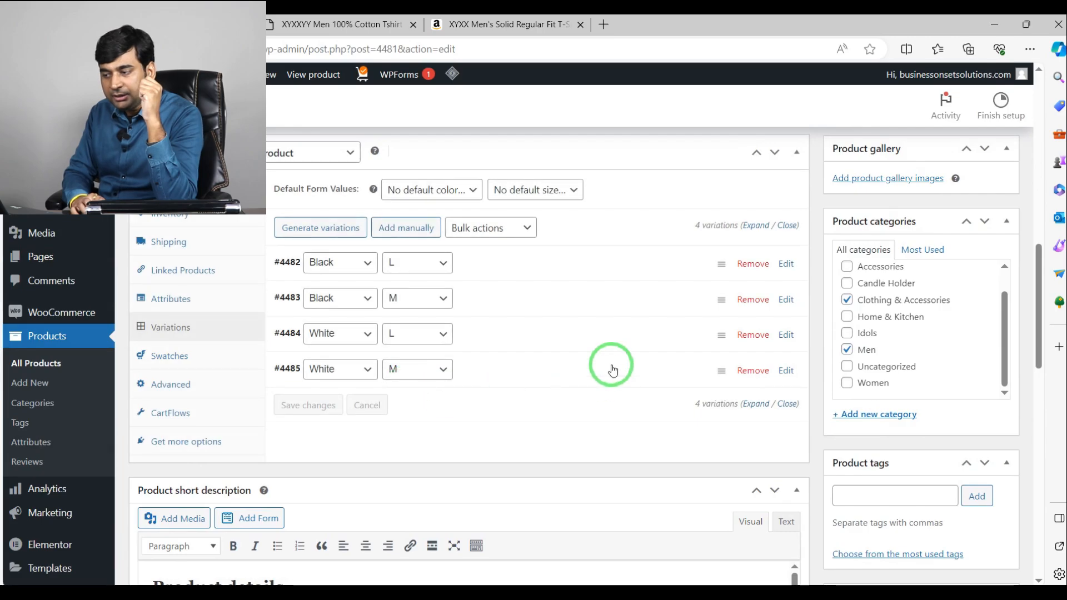
Upload the images black 1 and black 2, add them to the Black, L variation's image gallery and collapse that variation
{"action": "left_click", "coordinate": [518, 270]}
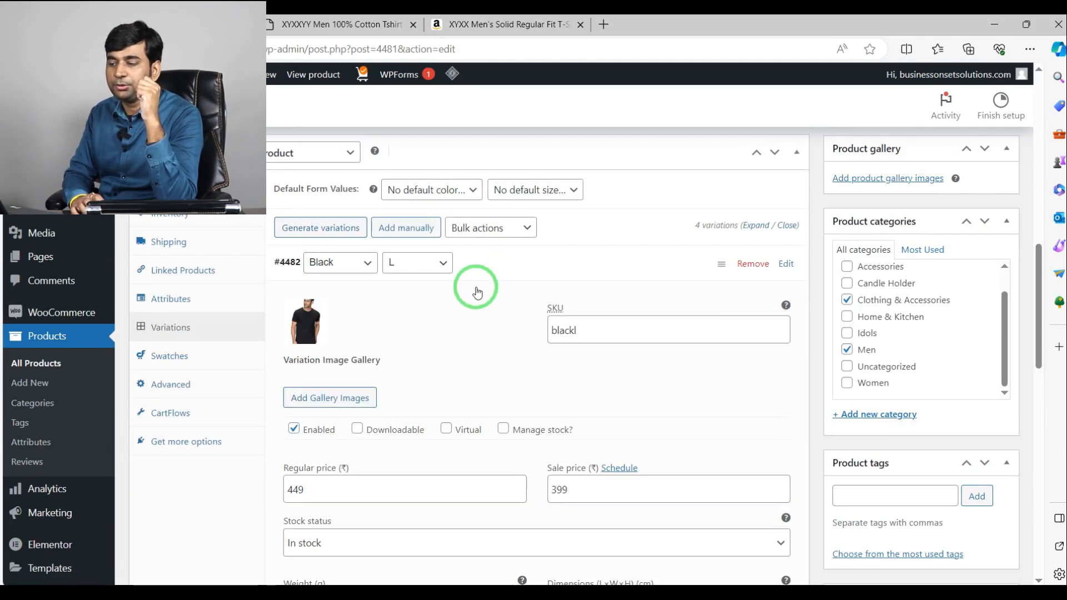
{"action": "scroll", "coordinate": [428, 309], "scroll_direction": "down", "scroll_amount": 1}
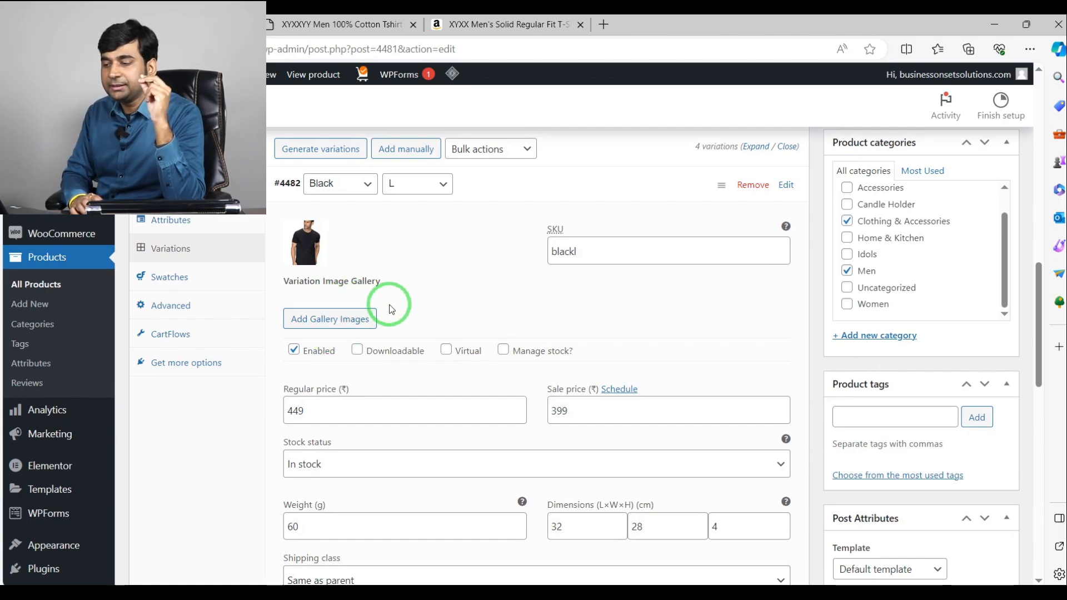
{"action": "left_click", "coordinate": [355, 317]}
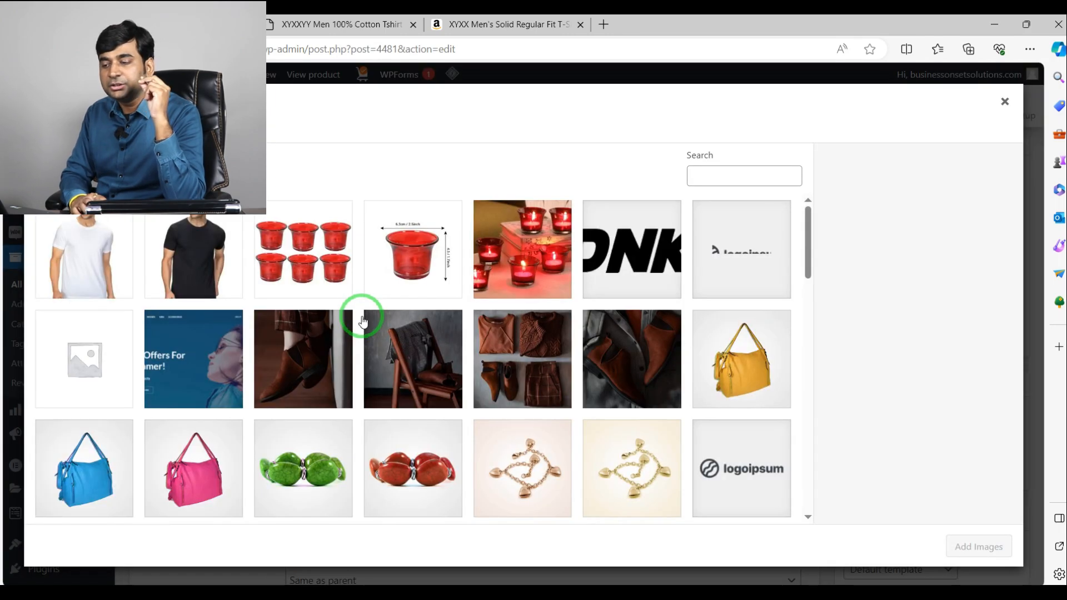
{"action": "left_click", "coordinate": [62, 132]}
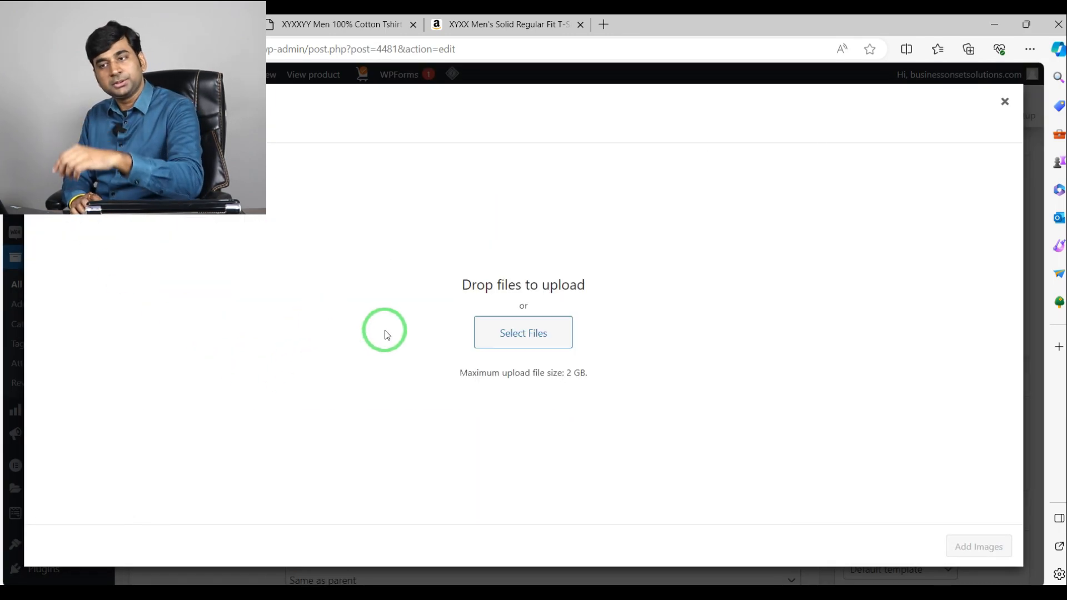
{"action": "left_click", "coordinate": [531, 340]}
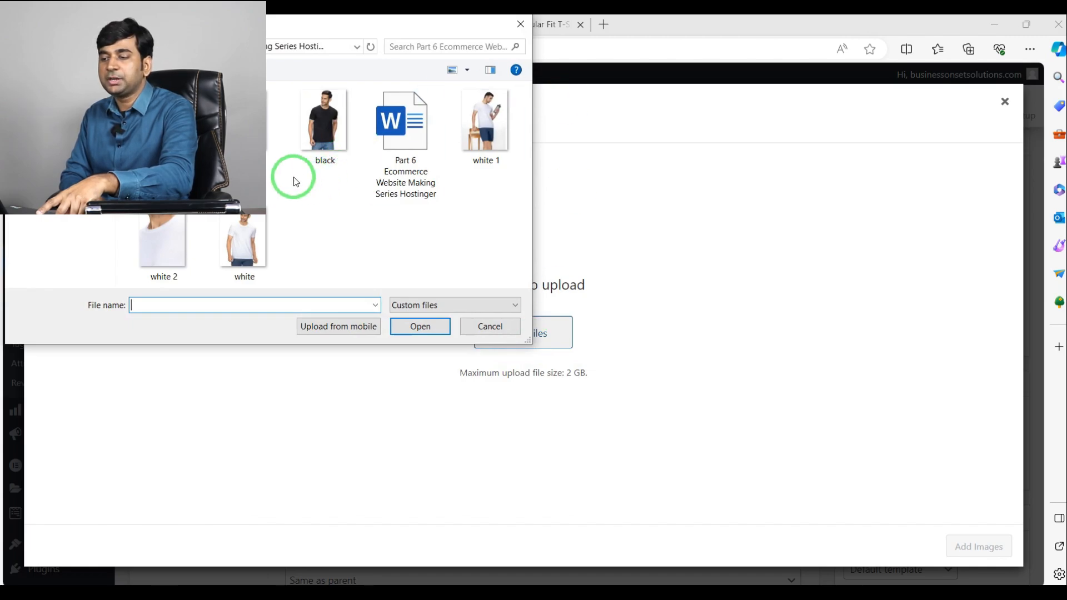
{"action": "left_click", "coordinate": [277, 175]}
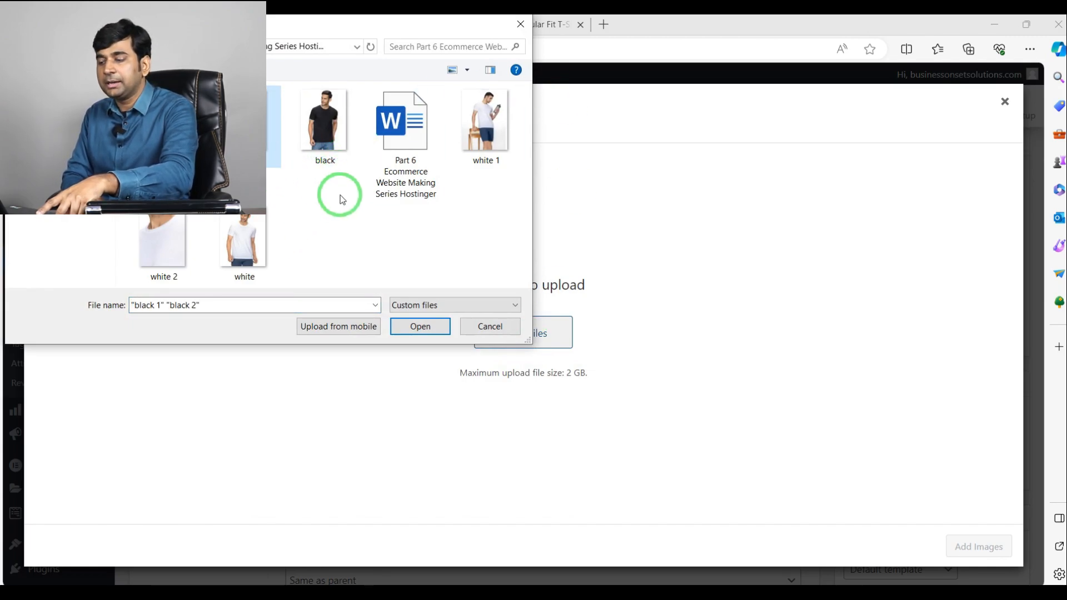
{"action": "left_click", "coordinate": [417, 326]}
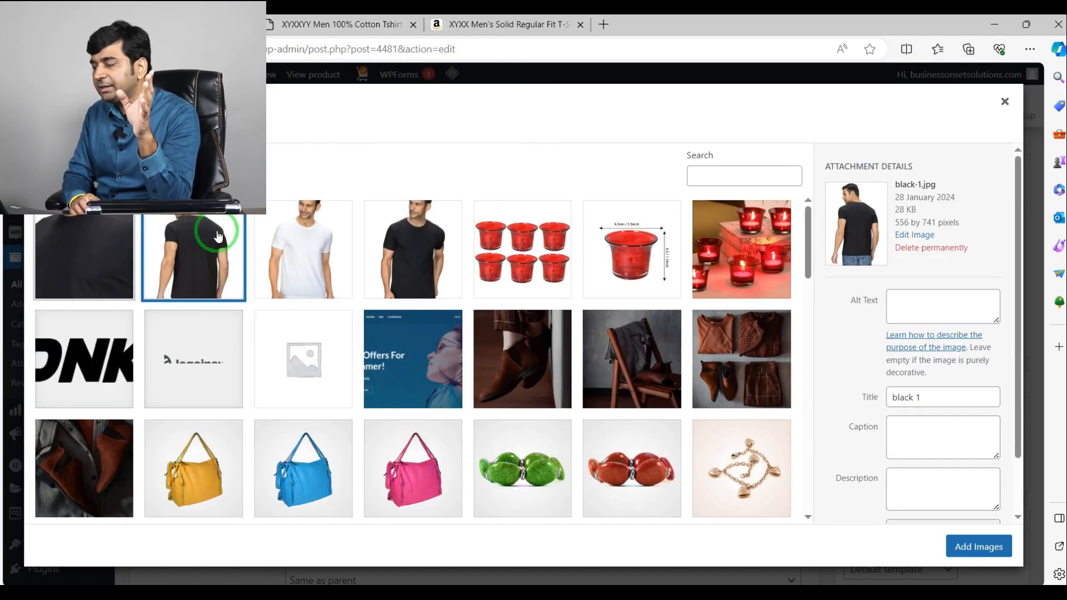
{"action": "left_click", "coordinate": [979, 546]}
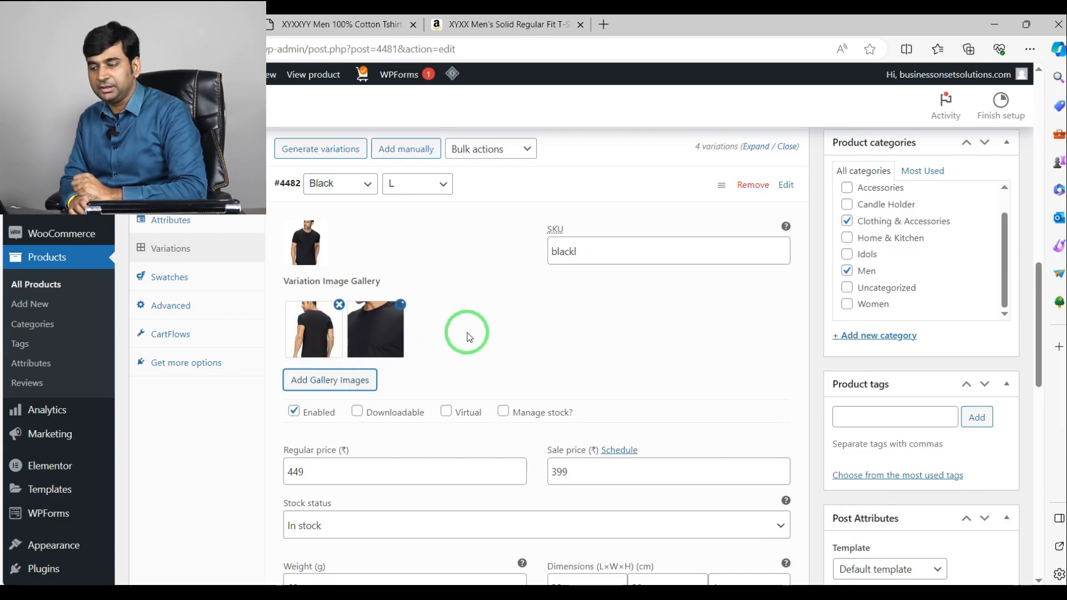
{"action": "scroll", "coordinate": [468, 333], "scroll_direction": "down", "scroll_amount": 3}
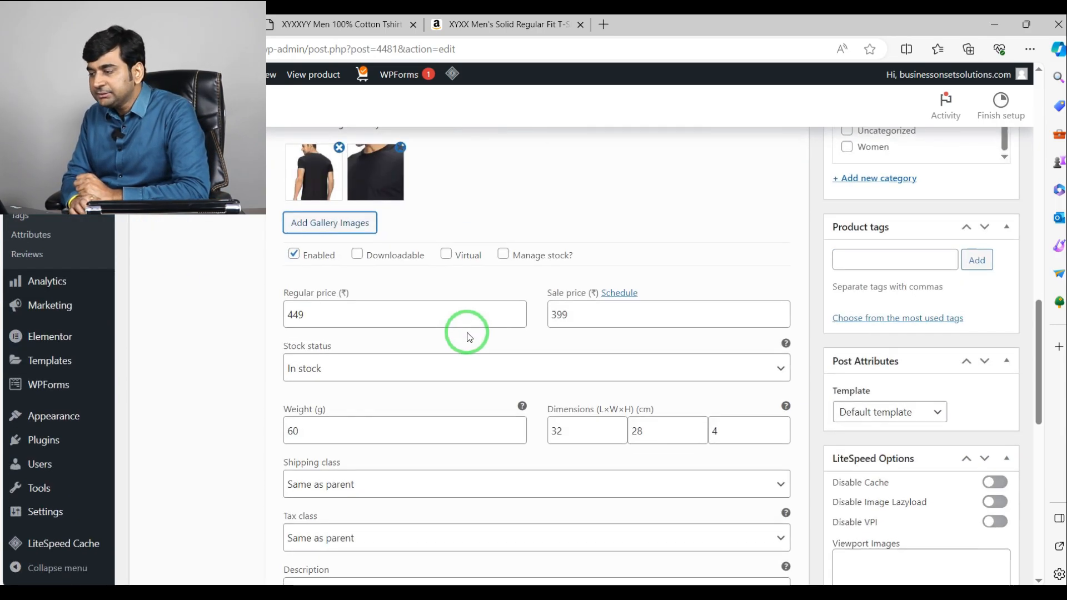
{"action": "scroll", "coordinate": [469, 328], "scroll_direction": "up", "scroll_amount": 6}
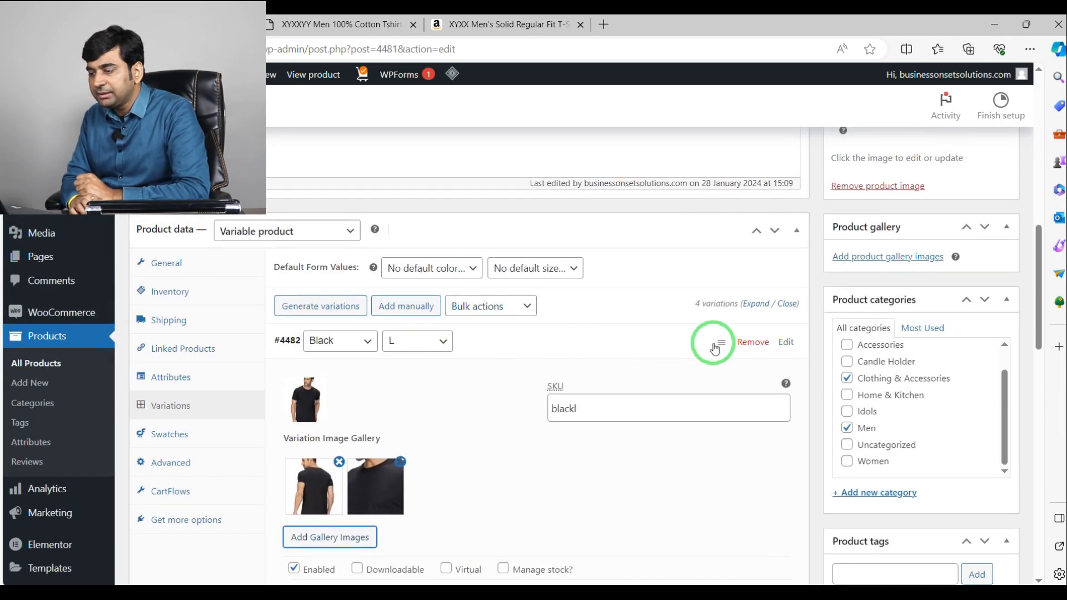
{"action": "left_click", "coordinate": [715, 348]}
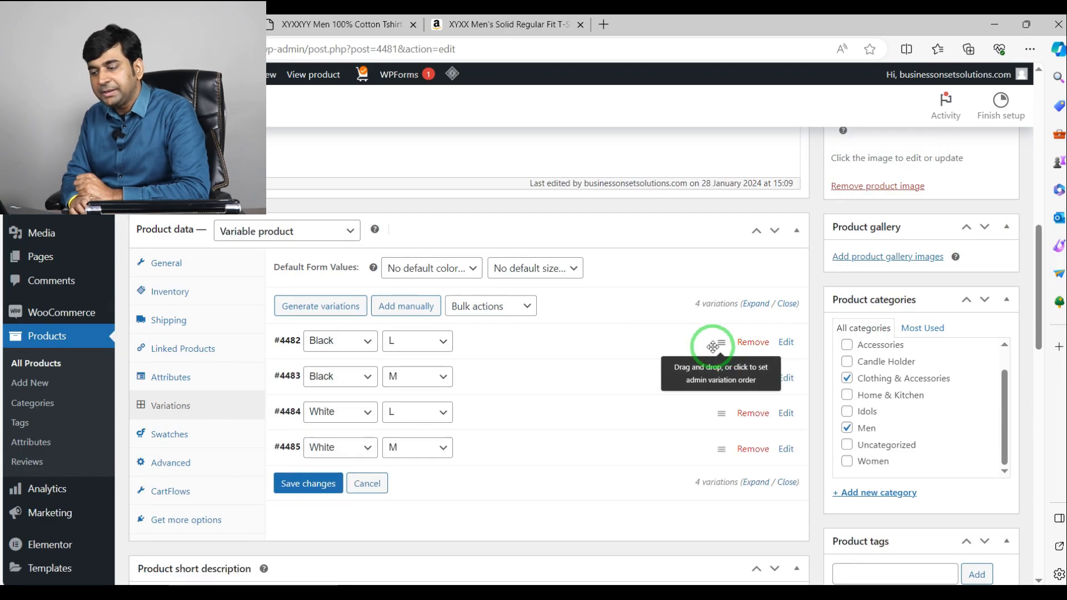
Add the already uploaded black 1 and black 2 images to the Black, M variation's gallery and collapse that variation
{"action": "left_click", "coordinate": [524, 367]}
{"action": "scroll", "coordinate": [516, 380], "scroll_direction": "down", "scroll_amount": 1}
{"action": "scroll", "coordinate": [516, 375], "scroll_direction": "down", "scroll_amount": 2}
{"action": "left_click", "coordinate": [355, 358]}
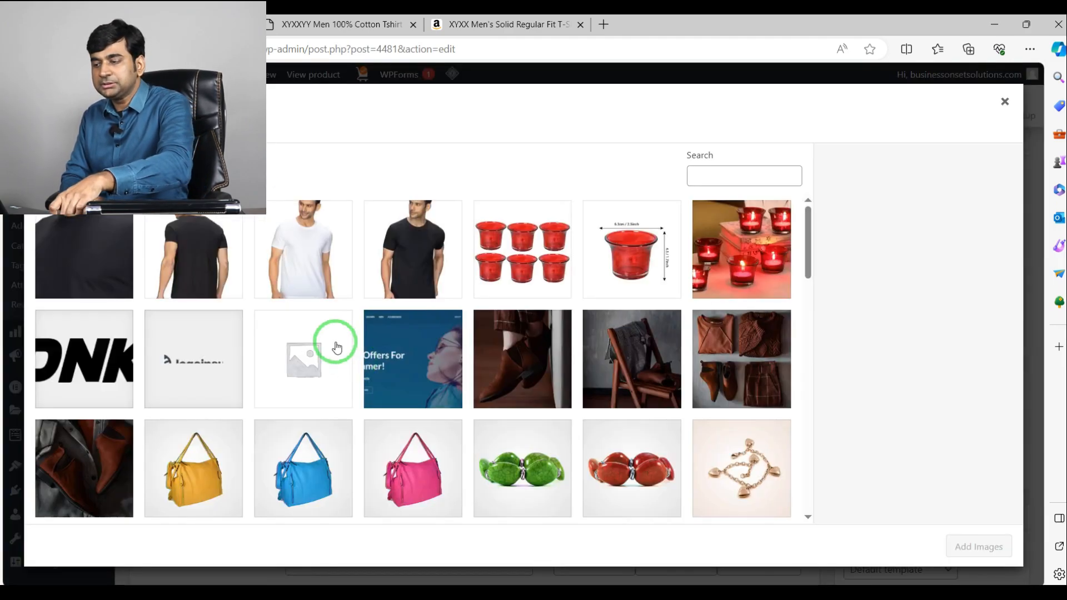
{"action": "left_click", "coordinate": [210, 243]}
{"action": "left_click", "coordinate": [119, 254]}
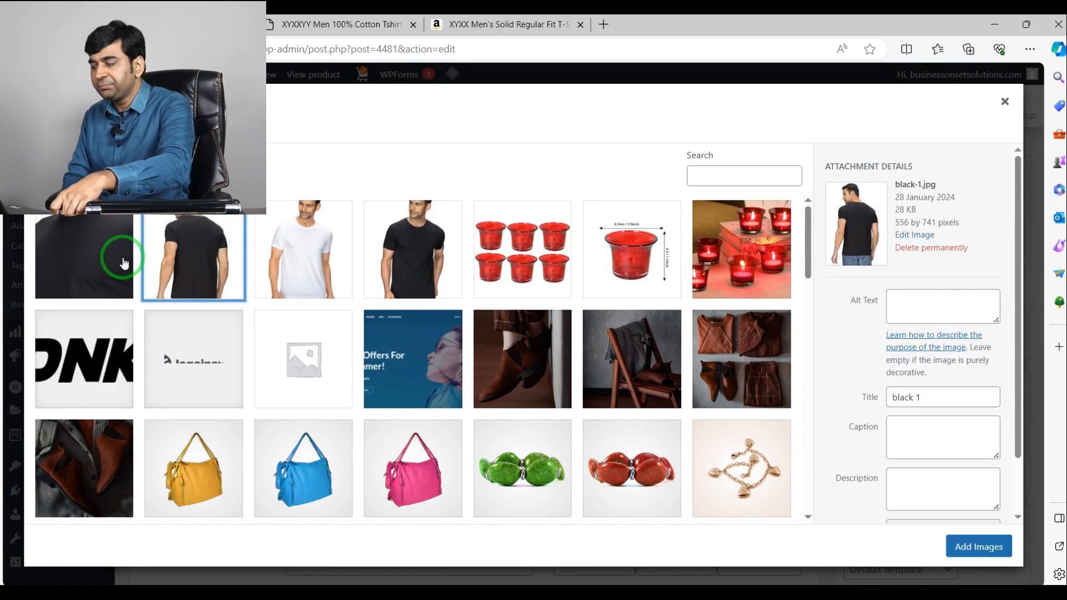
{"action": "left_click", "coordinate": [978, 546]}
{"action": "scroll", "coordinate": [589, 384], "scroll_direction": "down", "scroll_amount": 1}
{"action": "scroll", "coordinate": [567, 382], "scroll_direction": "up", "scroll_amount": 2}
{"action": "left_click", "coordinate": [721, 300]}
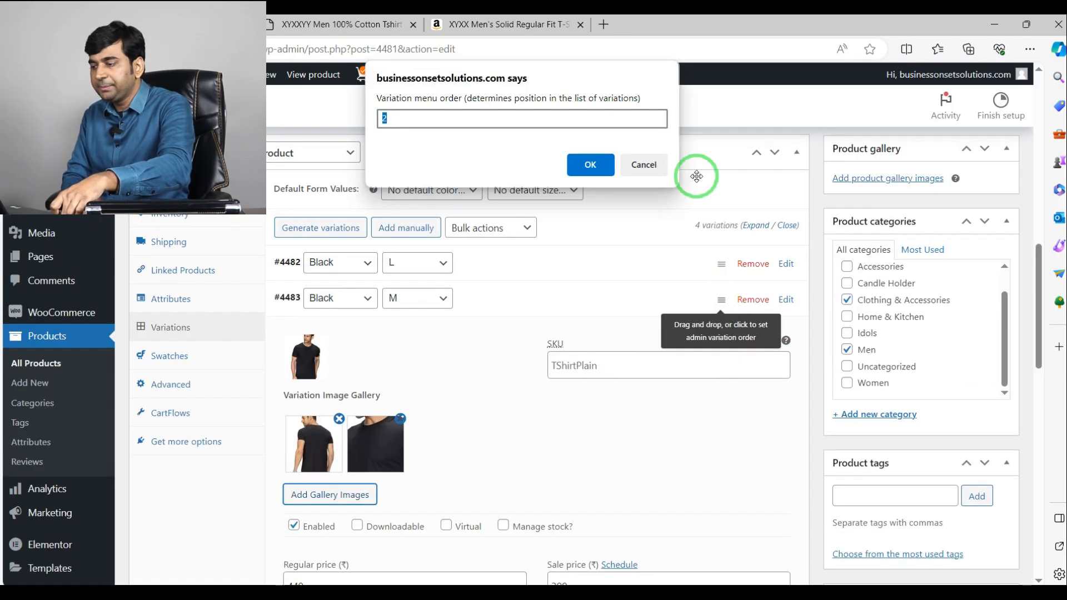
{"action": "left_click", "coordinate": [653, 169]}
{"action": "left_click", "coordinate": [500, 298]}
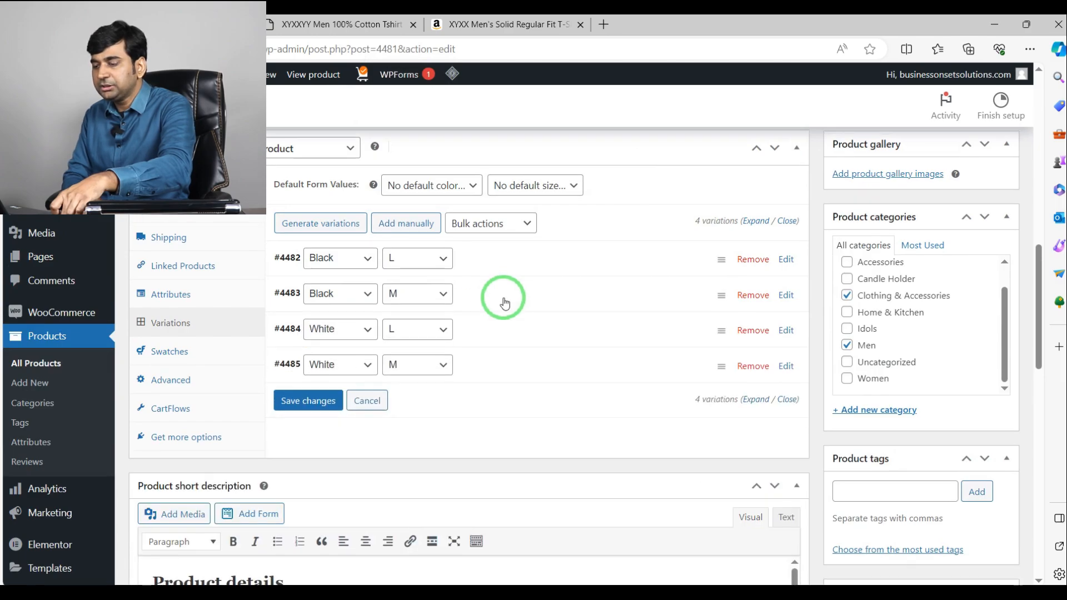
Upload the images white 1 and white 2 and add them to the White, L variation's image gallery
{"action": "scroll", "coordinate": [503, 300], "scroll_direction": "down", "scroll_amount": 1}
{"action": "left_click", "coordinate": [535, 271]}
{"action": "scroll", "coordinate": [374, 302], "scroll_direction": "down", "scroll_amount": 1}
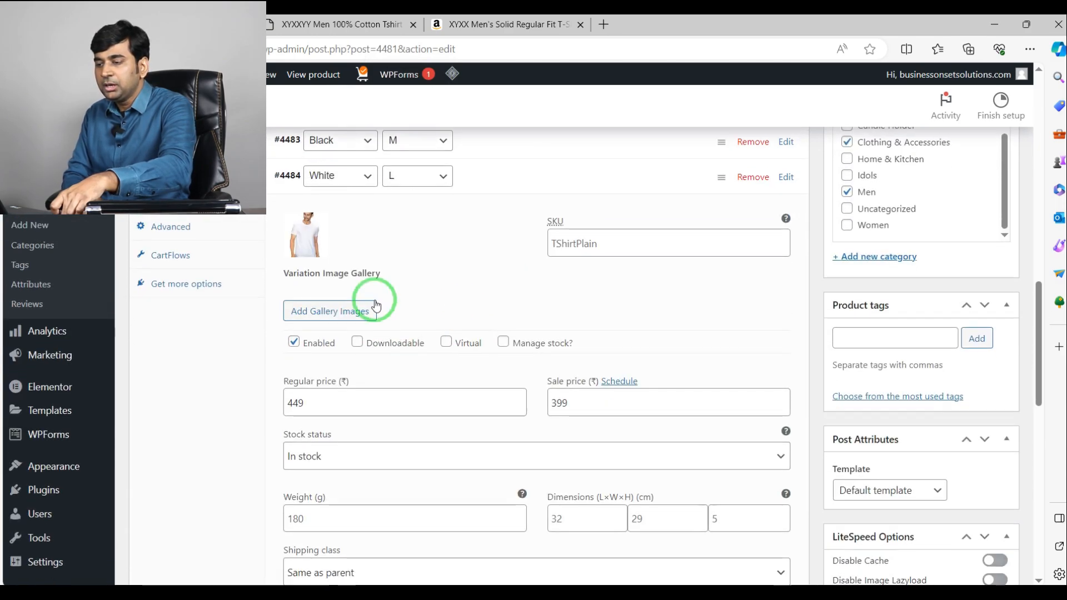
{"action": "left_click", "coordinate": [354, 314]}
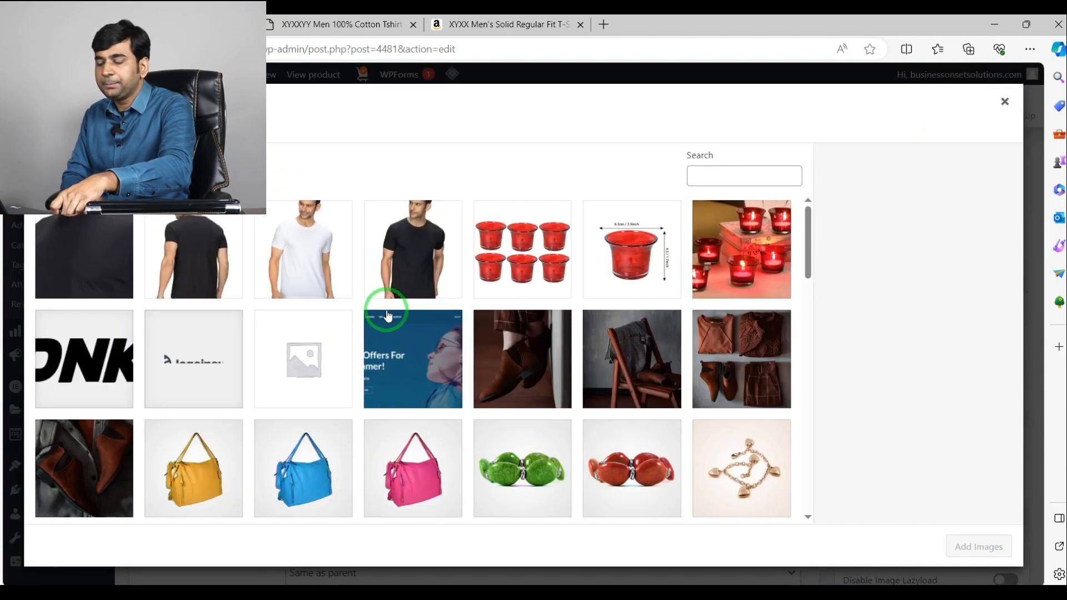
{"action": "left_click", "coordinate": [52, 120]}
{"action": "left_click", "coordinate": [496, 335]}
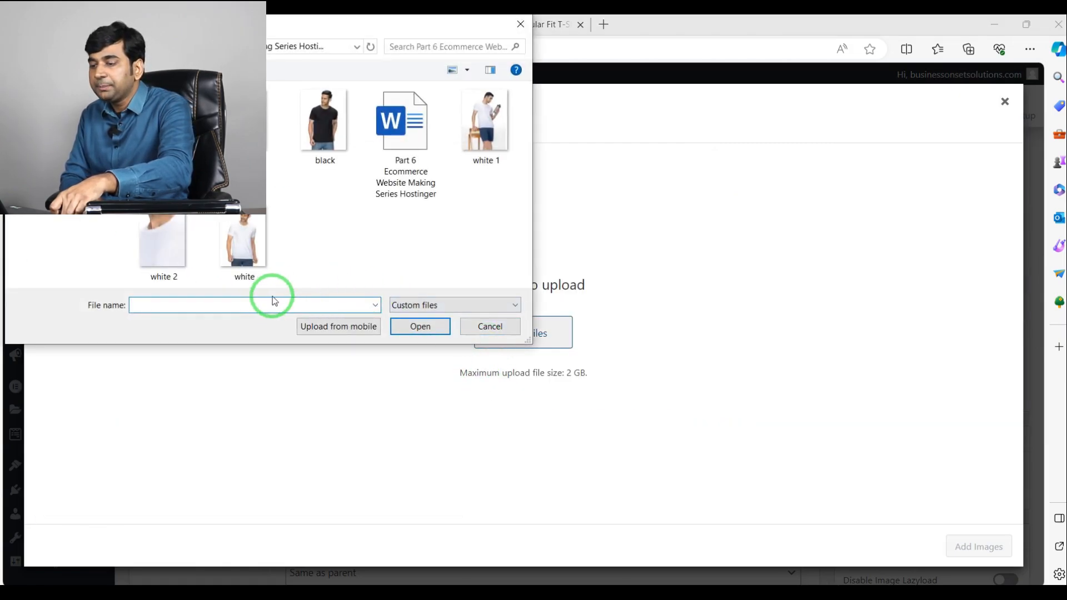
{"action": "left_click", "coordinate": [485, 161]}
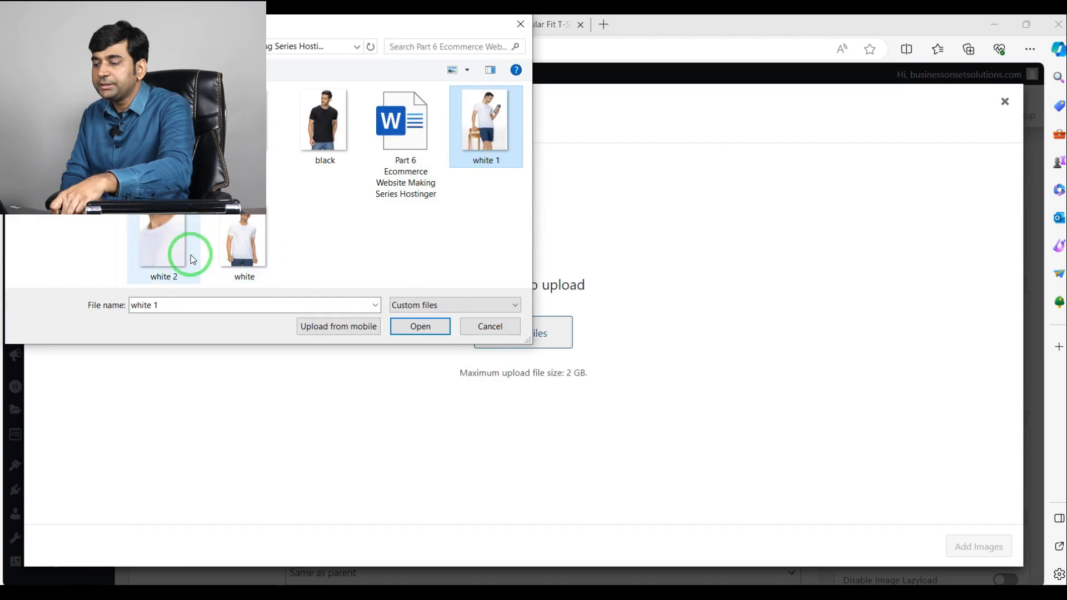
{"action": "left_click", "coordinate": [167, 244], "text": "ctrl"}
{"action": "left_click", "coordinate": [420, 333]}
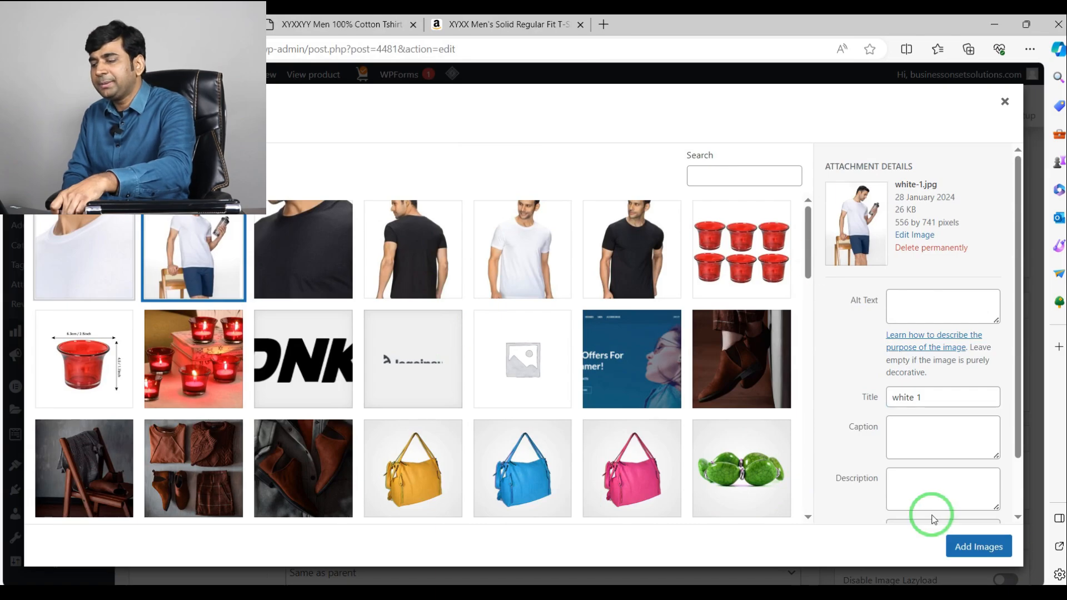
{"action": "left_click", "coordinate": [971, 549]}
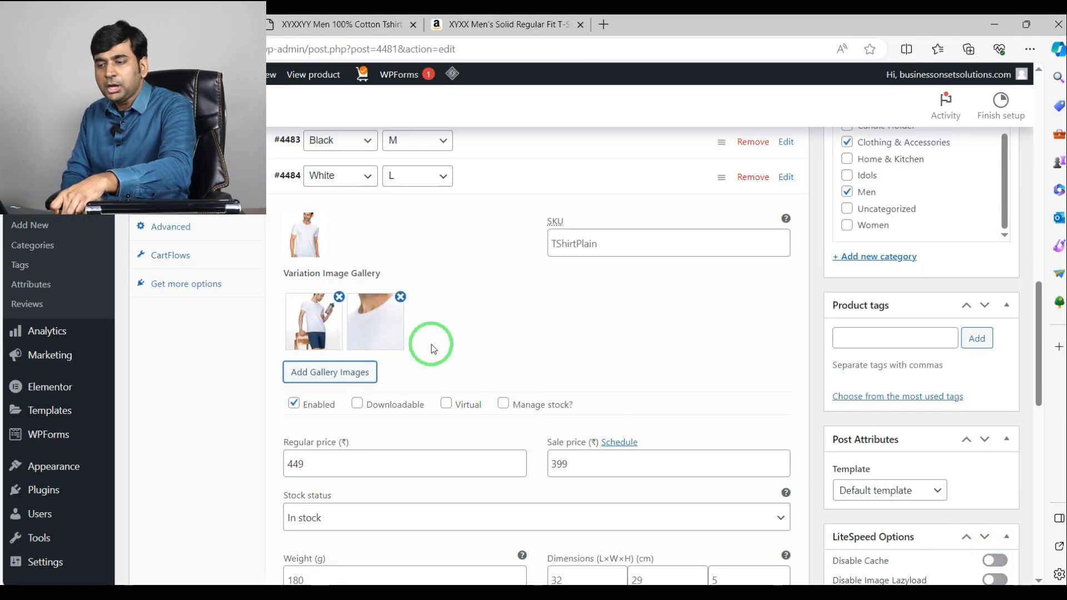
Expand the White, M variation and open the image selection for its gallery
{"action": "scroll", "coordinate": [428, 350], "scroll_direction": "down", "scroll_amount": 3}
{"action": "scroll", "coordinate": [111, 311], "scroll_direction": "up", "scroll_amount": 4}
{"action": "scroll", "coordinate": [30, 274], "scroll_direction": "up", "scroll_amount": 3}
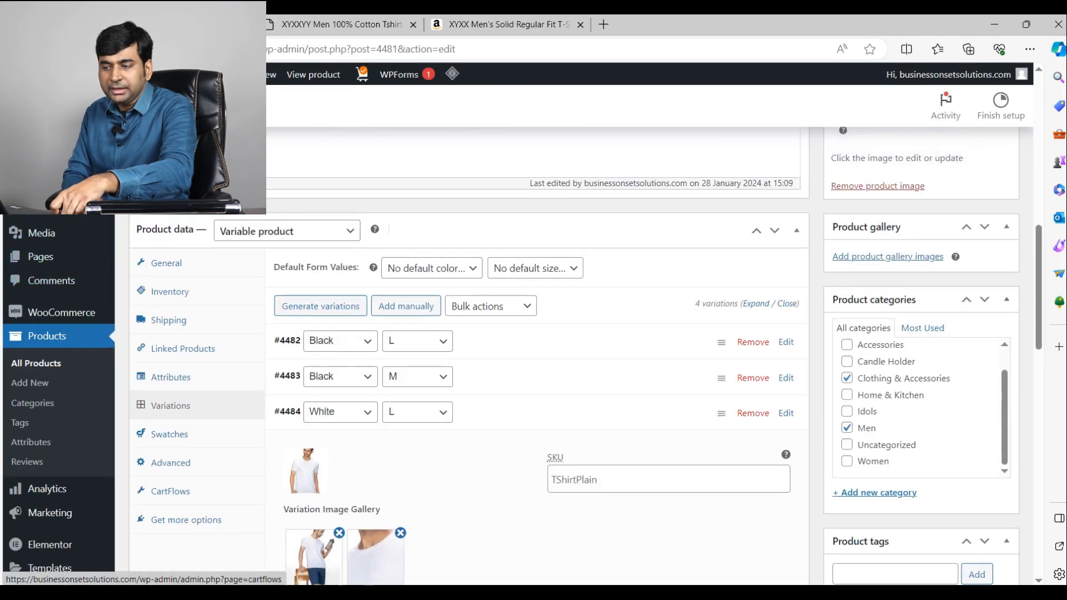
{"action": "mouse_move", "coordinate": [34, 236]}
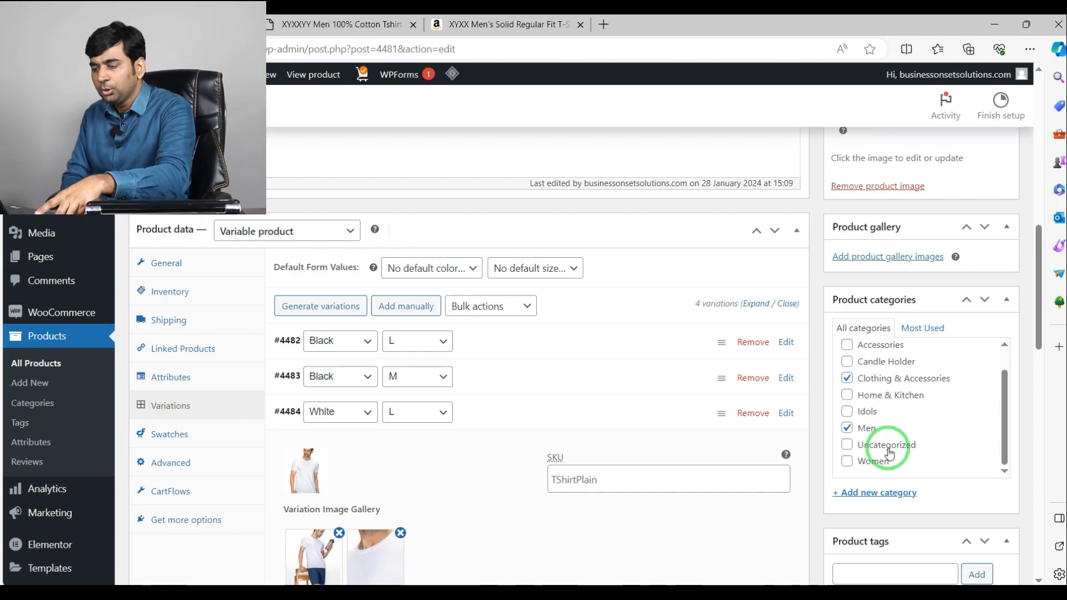
{"action": "scroll", "coordinate": [889, 453], "scroll_direction": "down", "scroll_amount": 10}
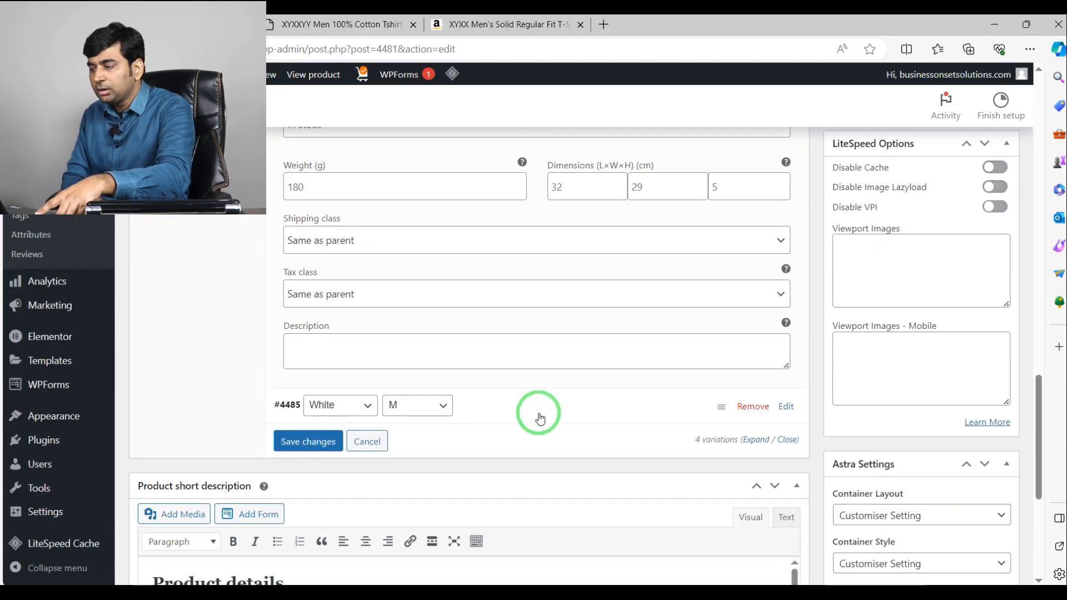
{"action": "scroll", "coordinate": [345, 406], "scroll_direction": "up", "scroll_amount": 7}
{"action": "scroll", "coordinate": [422, 435], "scroll_direction": "down", "scroll_amount": 7}
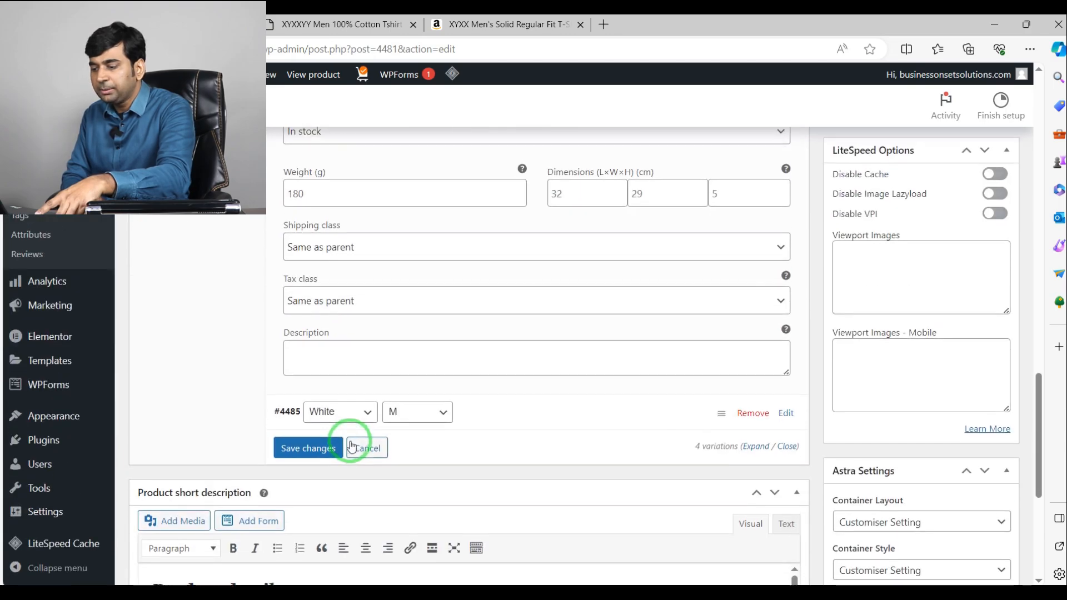
{"action": "left_click", "coordinate": [287, 409]}
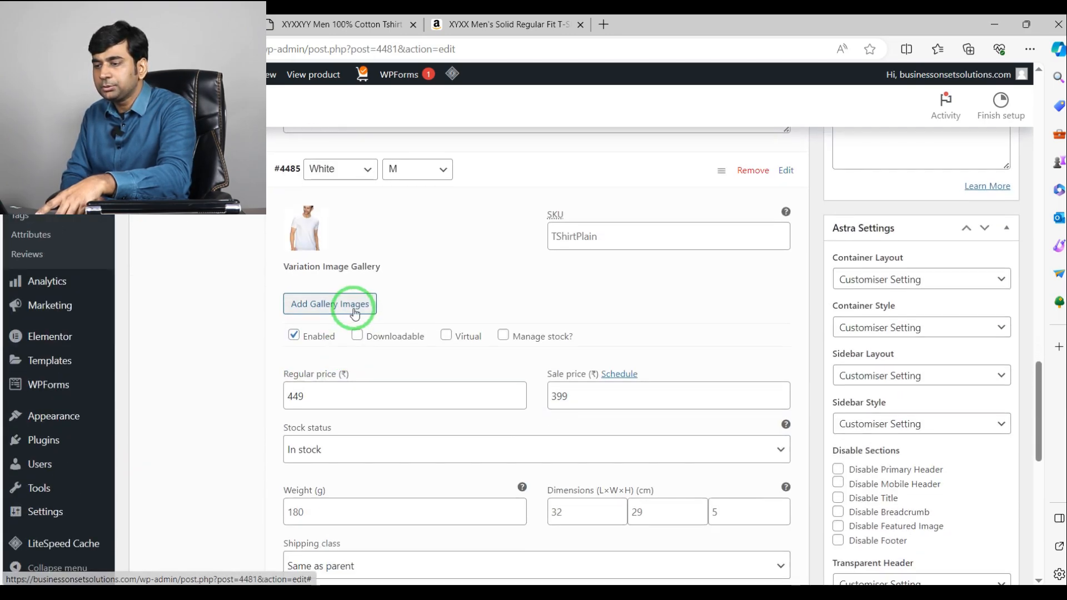
{"action": "left_click", "coordinate": [352, 306]}
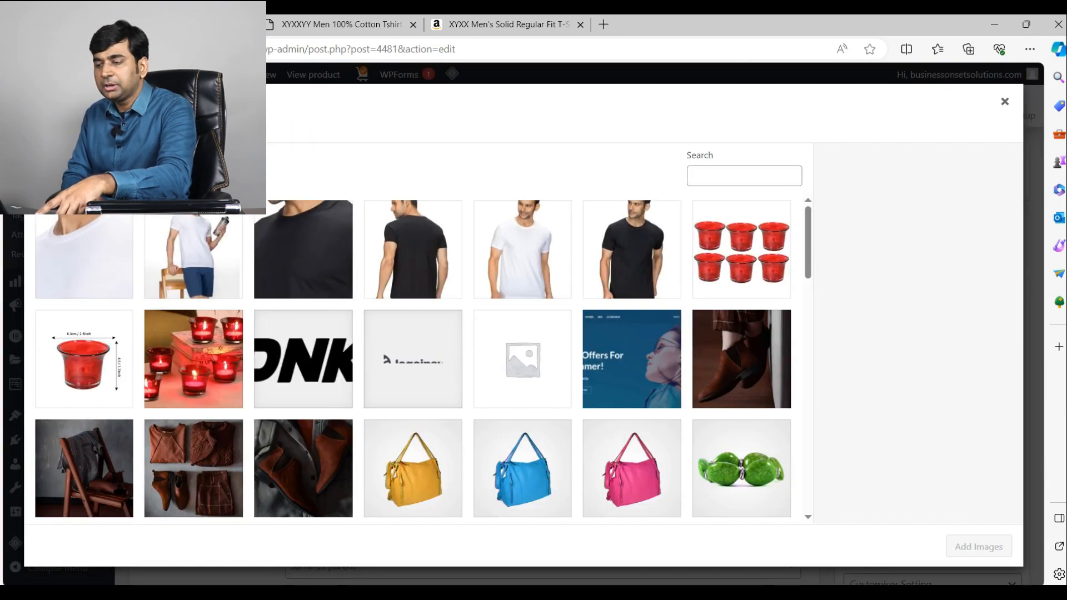
{"action": "left_click", "coordinate": [56, 129]}
{"action": "left_click", "coordinate": [524, 332]}
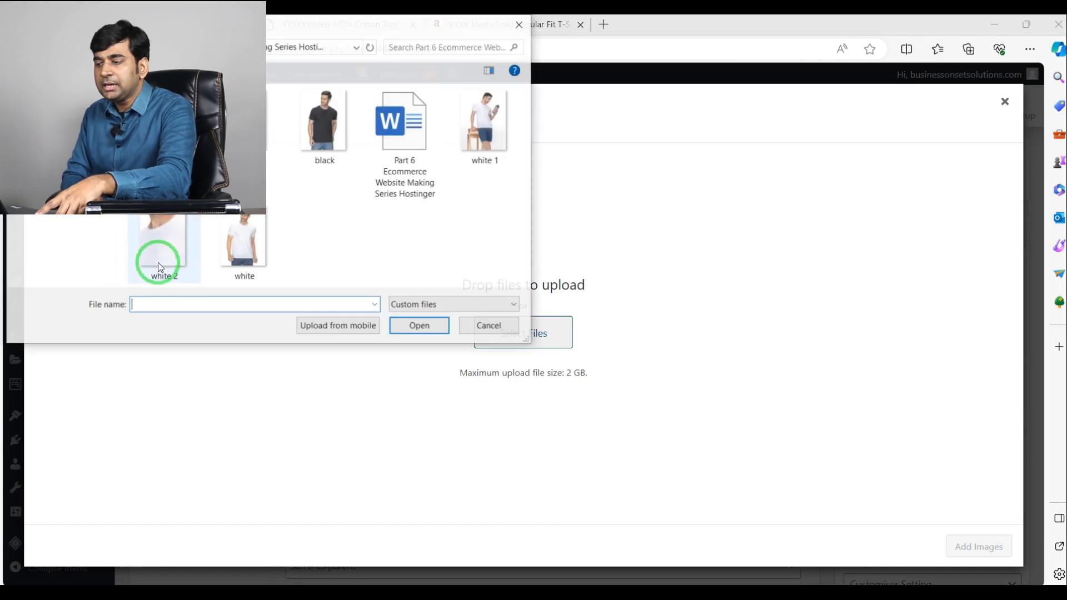
{"action": "left_click", "coordinate": [490, 327]}
{"action": "left_click", "coordinate": [123, 129]}
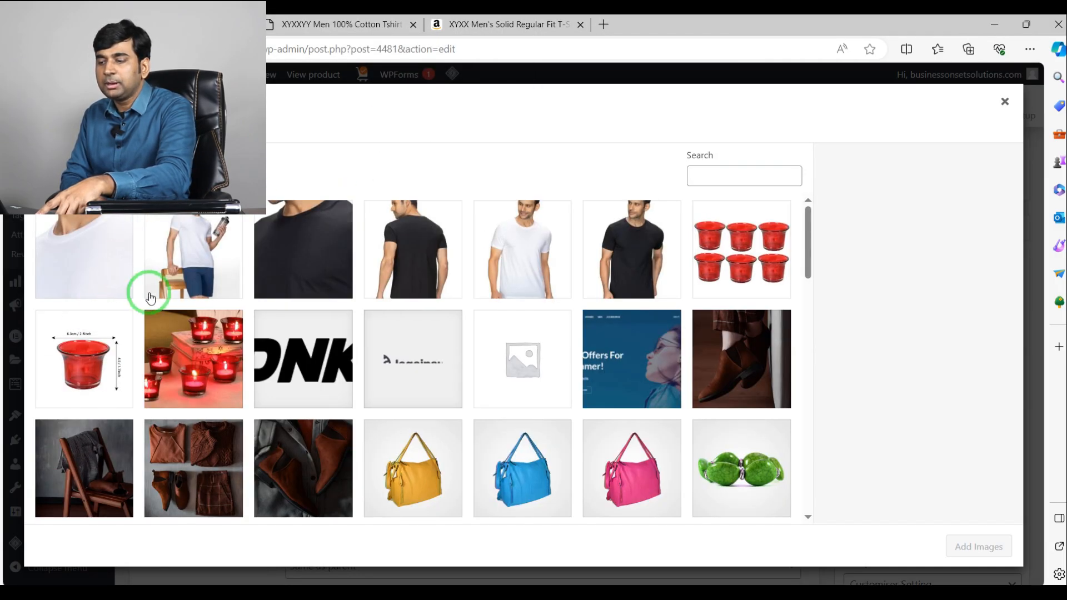
Add the already uploaded white 1 and white 2 images to the White, M variation's gallery
{"action": "left_click", "coordinate": [198, 255]}
{"action": "left_click", "coordinate": [95, 245]}
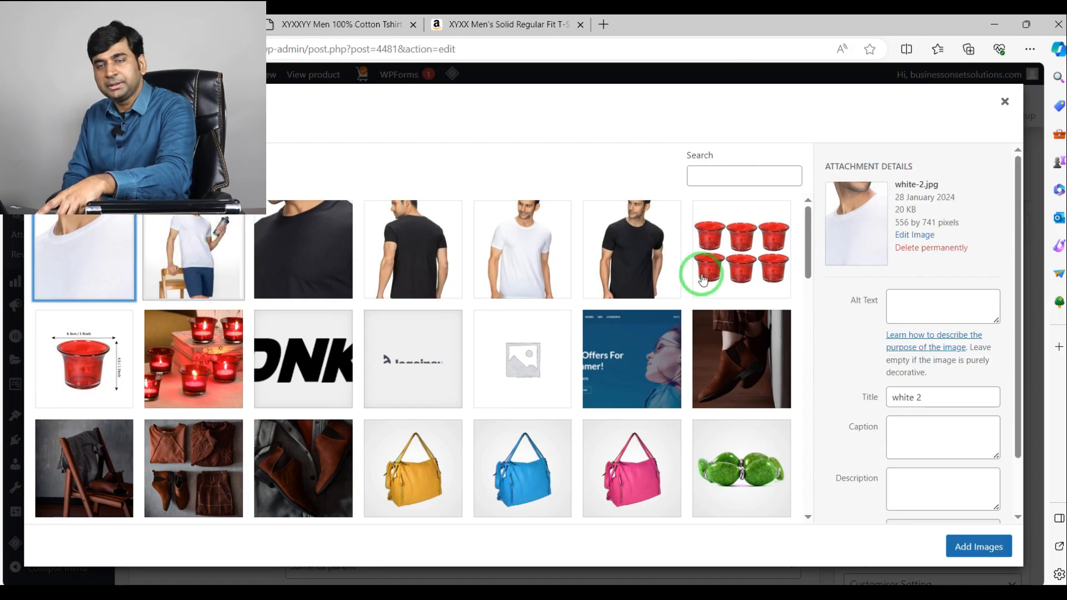
{"action": "left_click", "coordinate": [984, 546]}
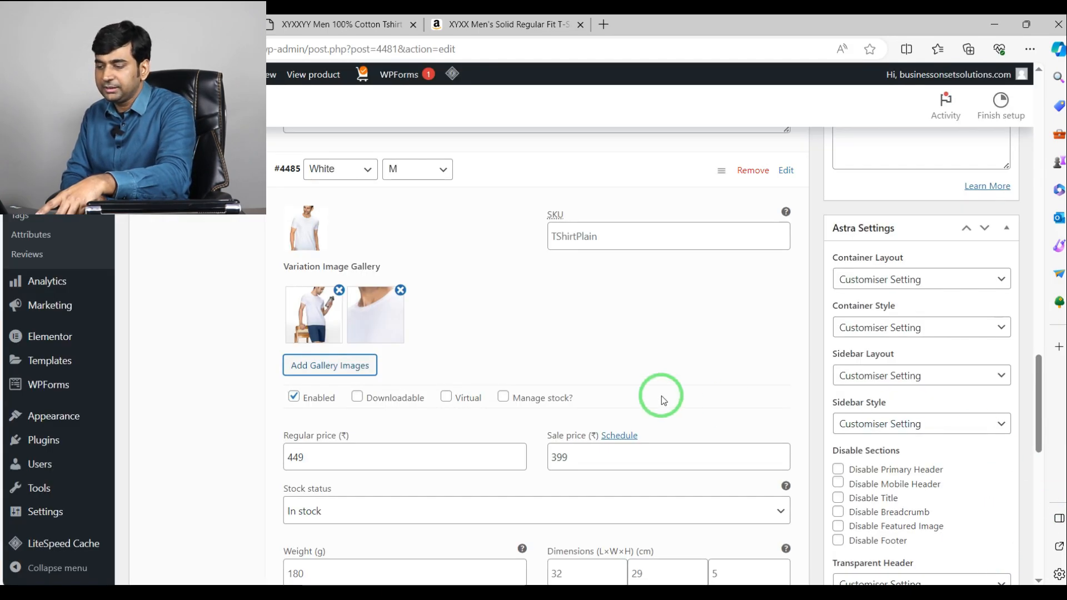
Save the changes made to the product's variations
{"action": "scroll", "coordinate": [498, 369], "scroll_direction": "down", "scroll_amount": 7}
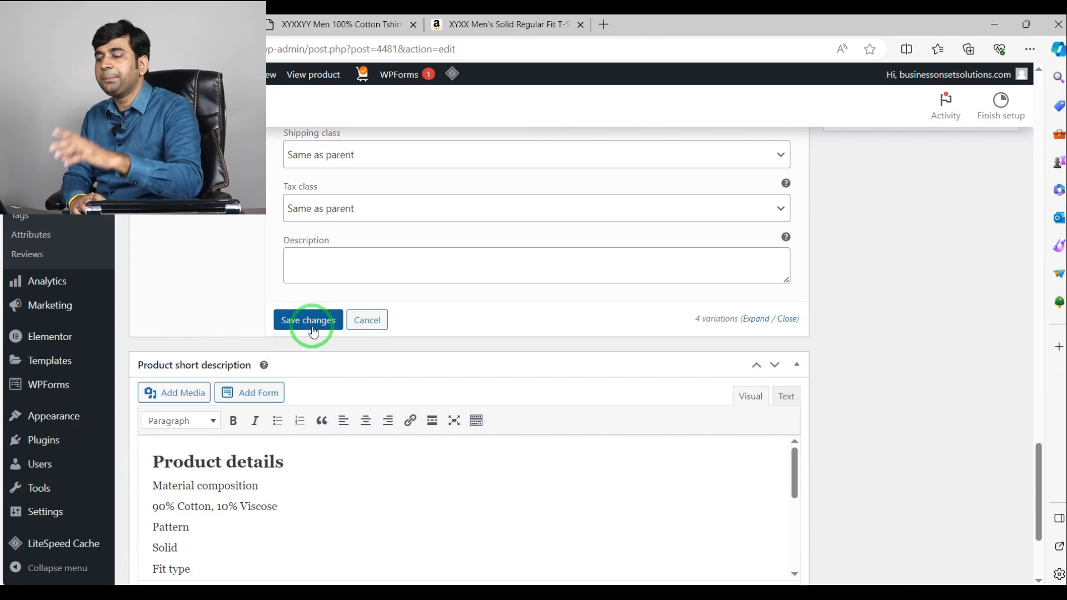
{"action": "left_click", "coordinate": [313, 327]}
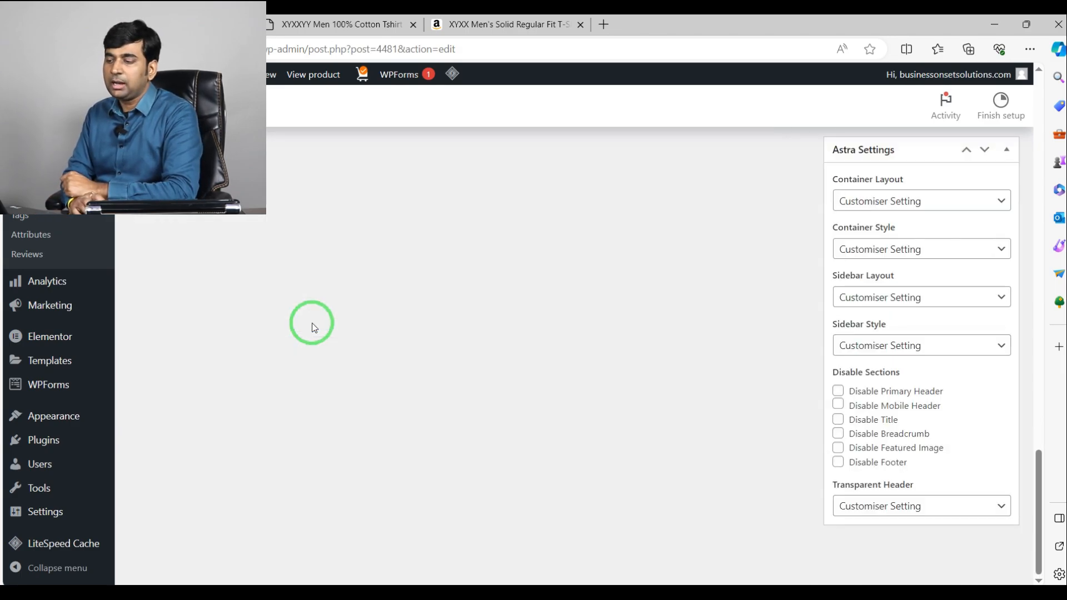
{"action": "scroll", "coordinate": [313, 327], "scroll_direction": "up", "scroll_amount": 14}
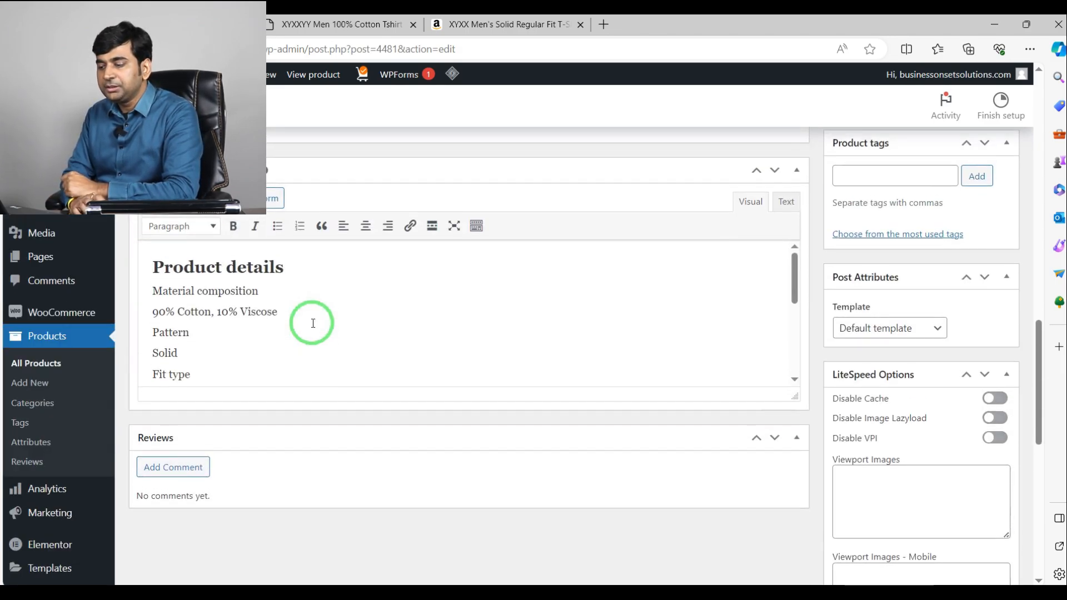
{"action": "scroll", "coordinate": [525, 440], "scroll_direction": "up", "scroll_amount": 3}
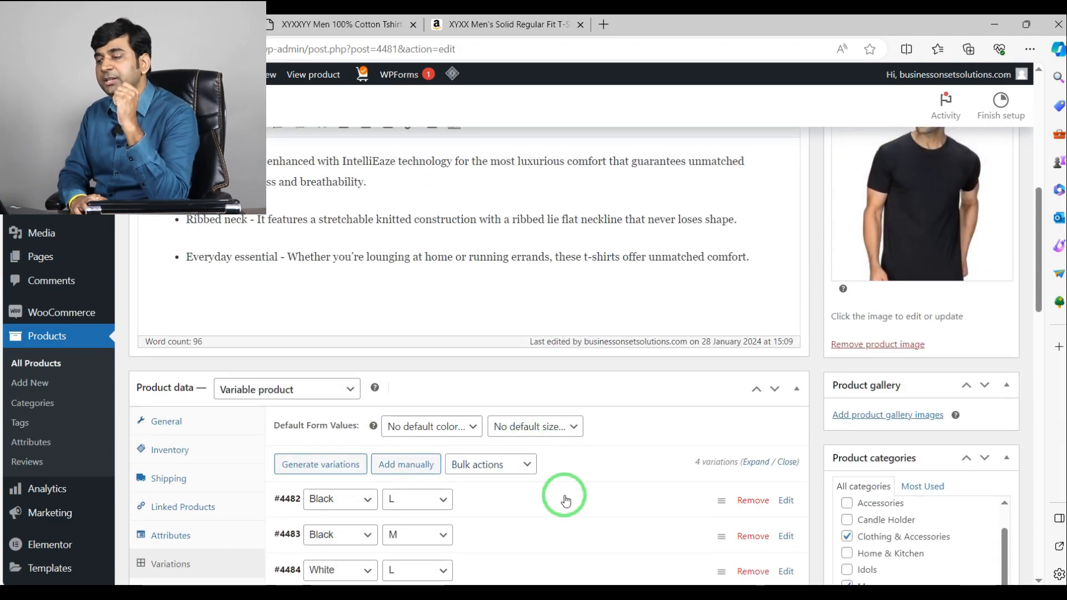
Reload the T-shirt's storefront product page and select the White colour in size M
{"action": "left_click", "coordinate": [311, 25]}
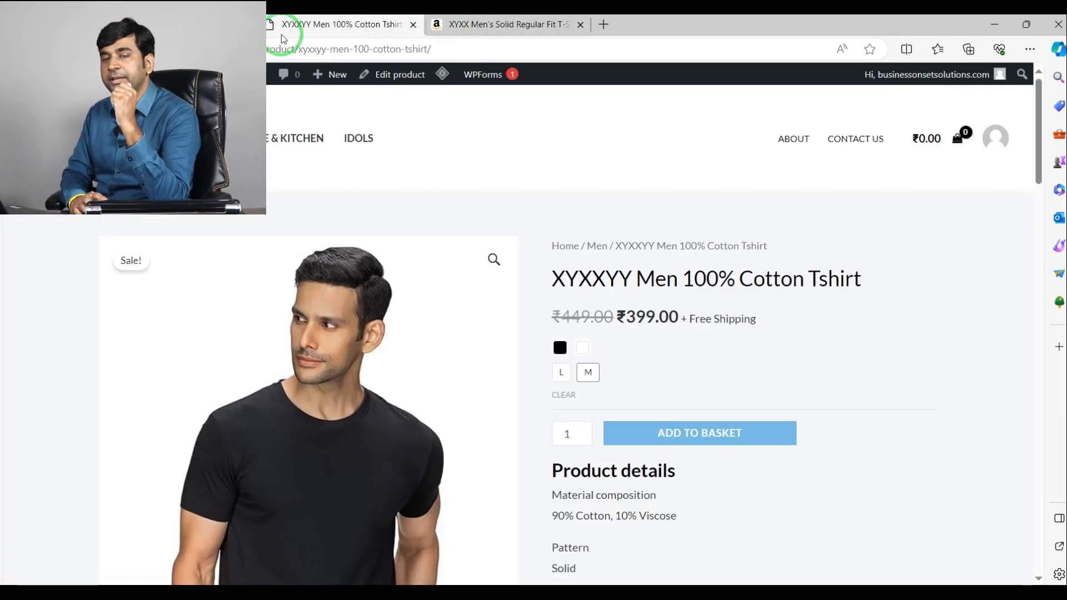
{"action": "left_click", "coordinate": [367, 50]}
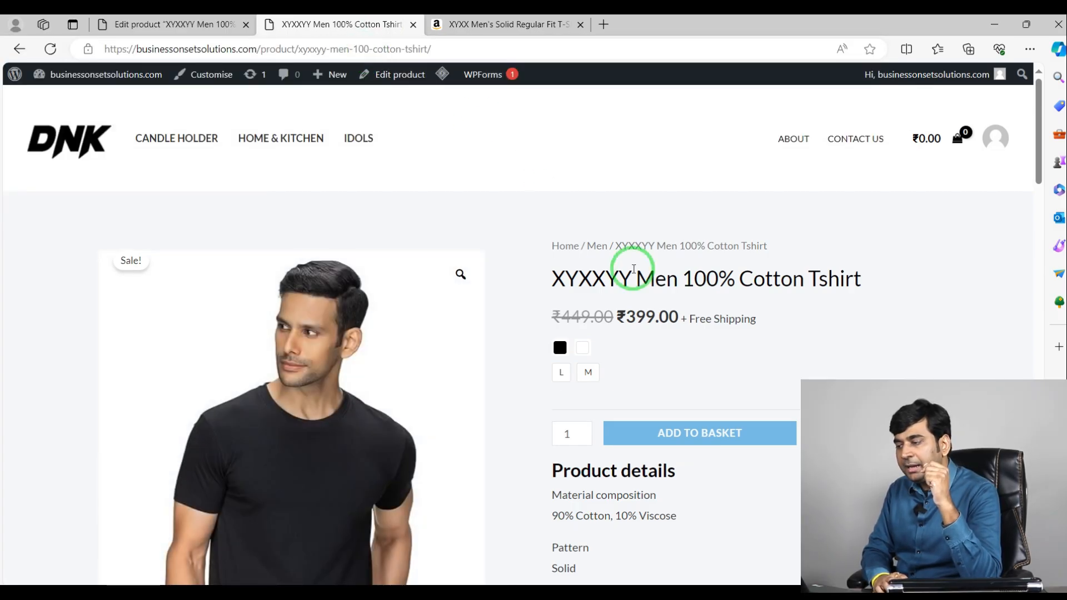
{"action": "scroll", "coordinate": [641, 194], "scroll_direction": "down", "scroll_amount": 3}
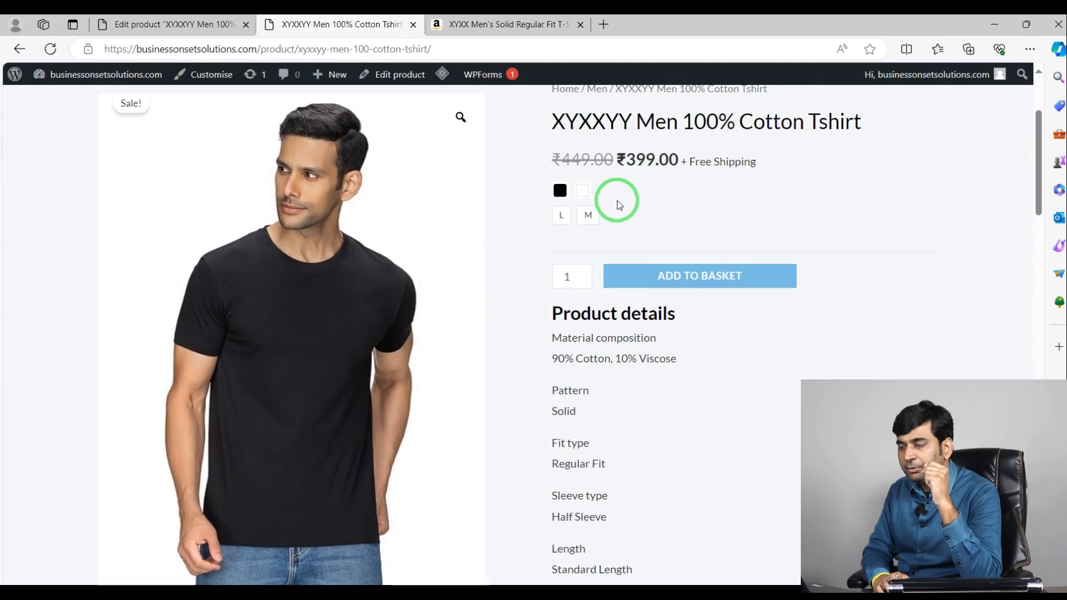
{"action": "left_click", "coordinate": [583, 191]}
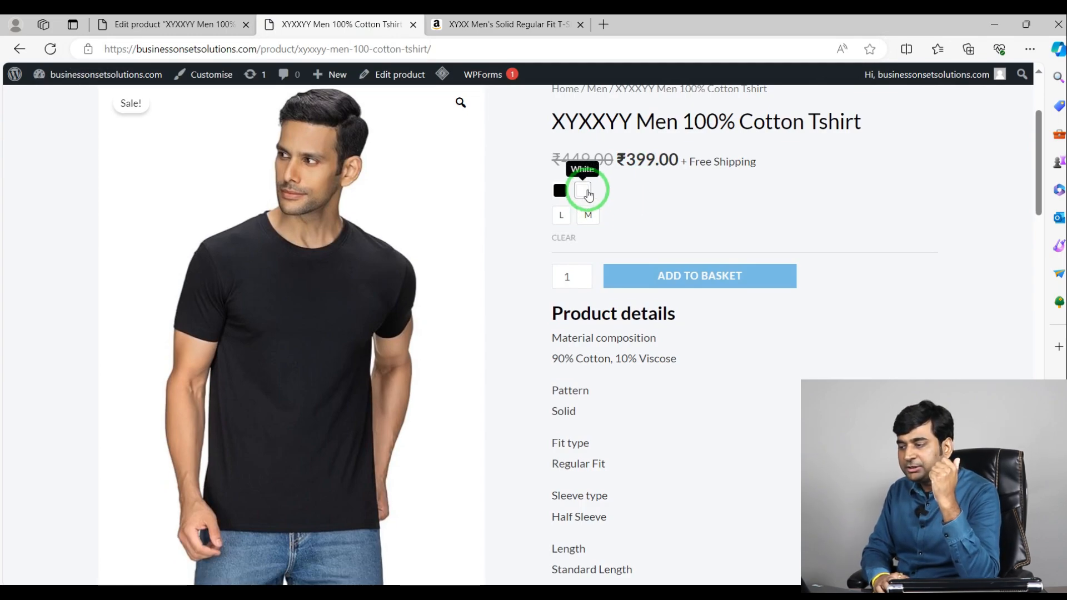
{"action": "left_click", "coordinate": [590, 218]}
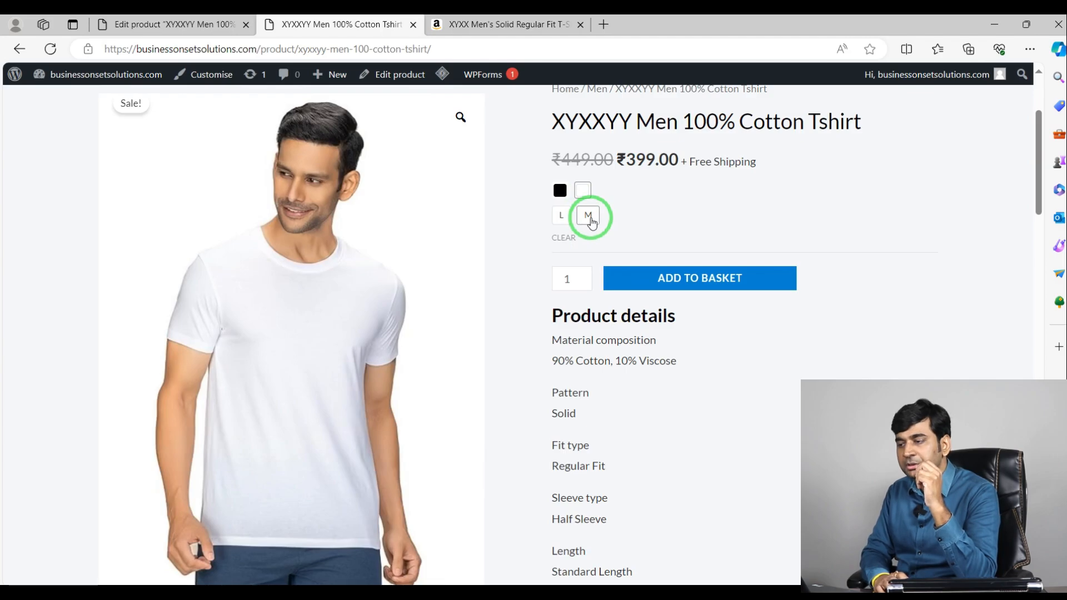
Check the White, M gallery on the product page by switching between the main white image and the white 1 image
{"action": "scroll", "coordinate": [288, 248], "scroll_direction": "down", "scroll_amount": 1}
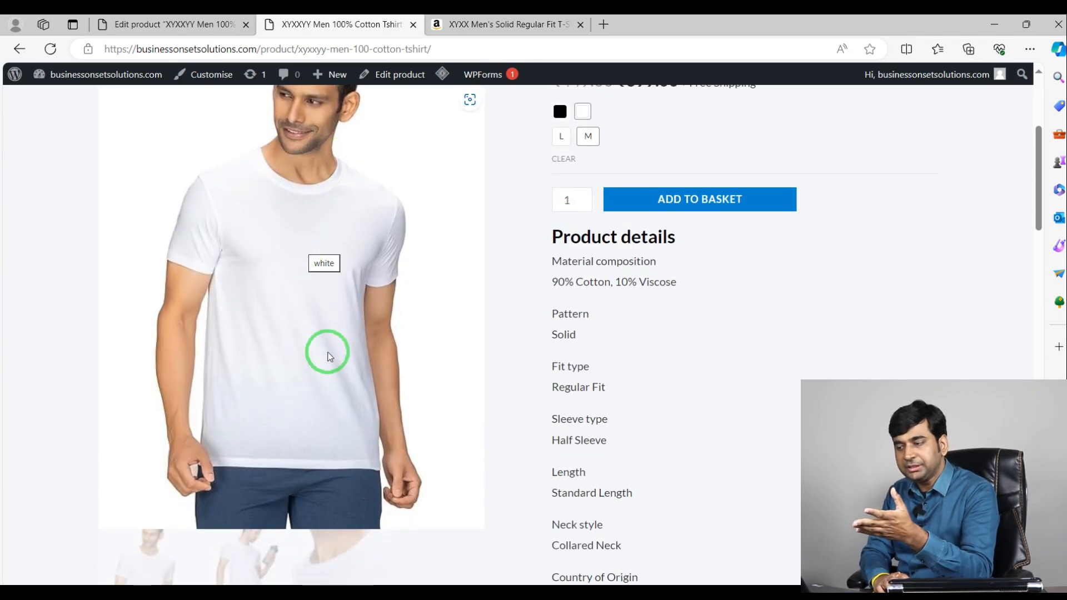
{"action": "scroll", "coordinate": [342, 250], "scroll_direction": "up", "scroll_amount": 3}
{"action": "scroll", "coordinate": [353, 314], "scroll_direction": "down", "scroll_amount": 7}
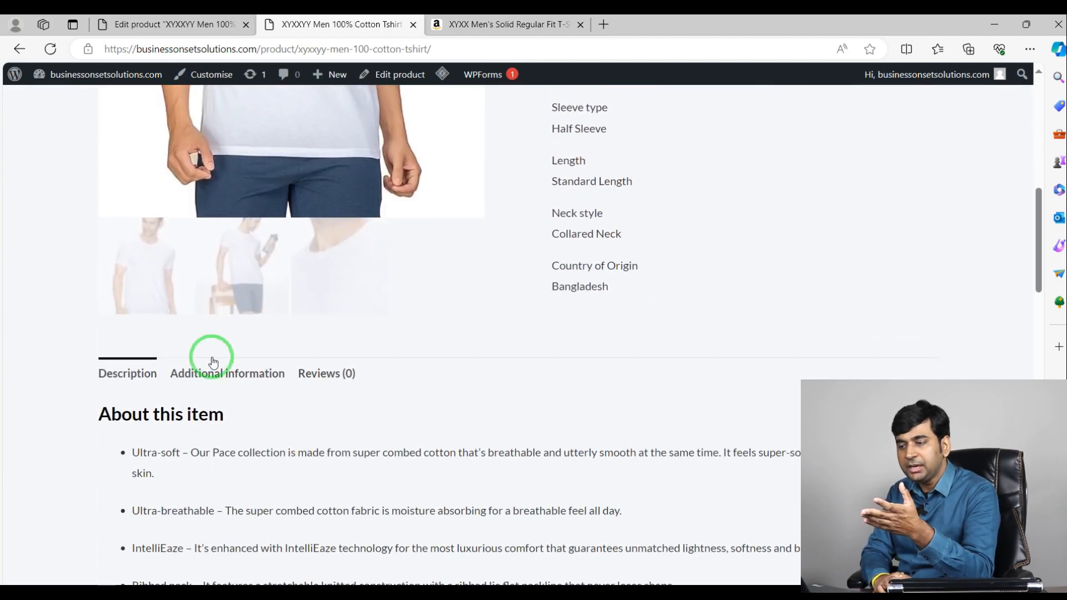
{"action": "left_click", "coordinate": [155, 262]}
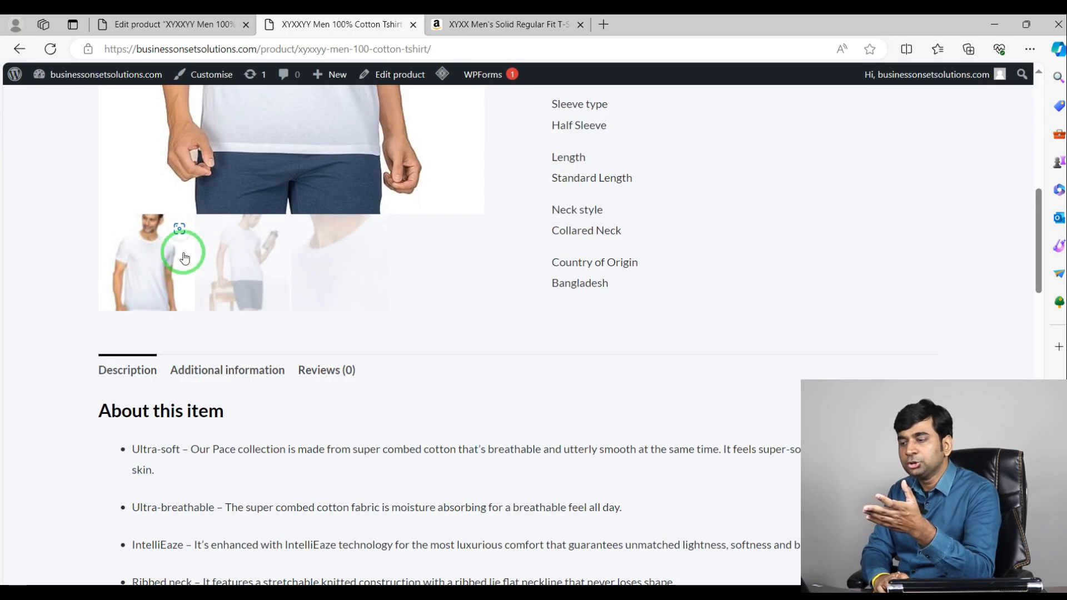
{"action": "left_click", "coordinate": [226, 248]}
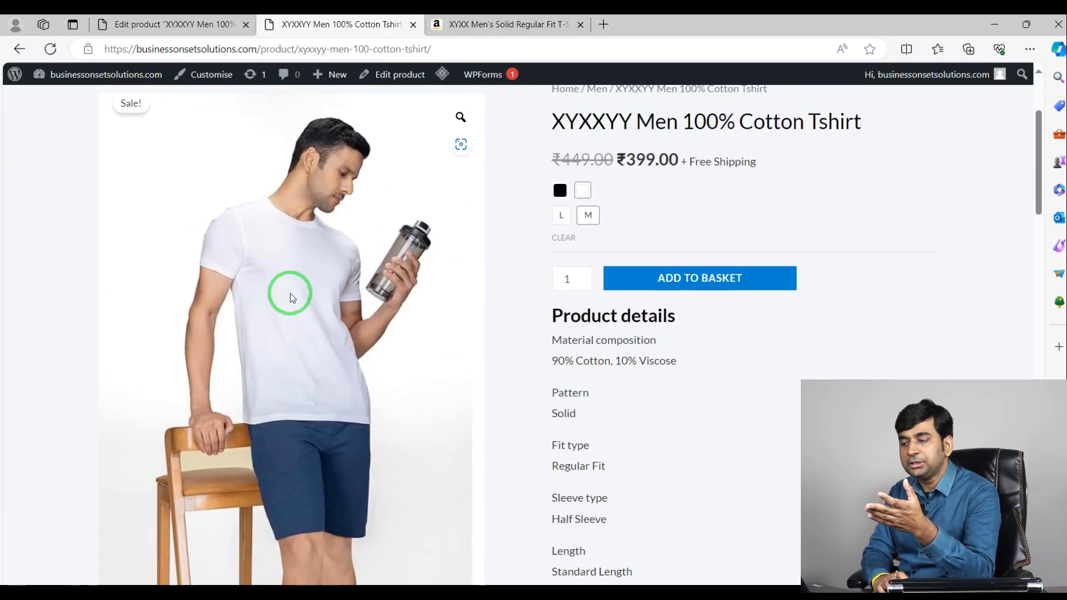
{"action": "scroll", "coordinate": [266, 334], "scroll_direction": "down", "scroll_amount": 5}
{"action": "left_click", "coordinate": [161, 345]}
{"action": "scroll", "coordinate": [300, 322], "scroll_direction": "up", "scroll_amount": 5}
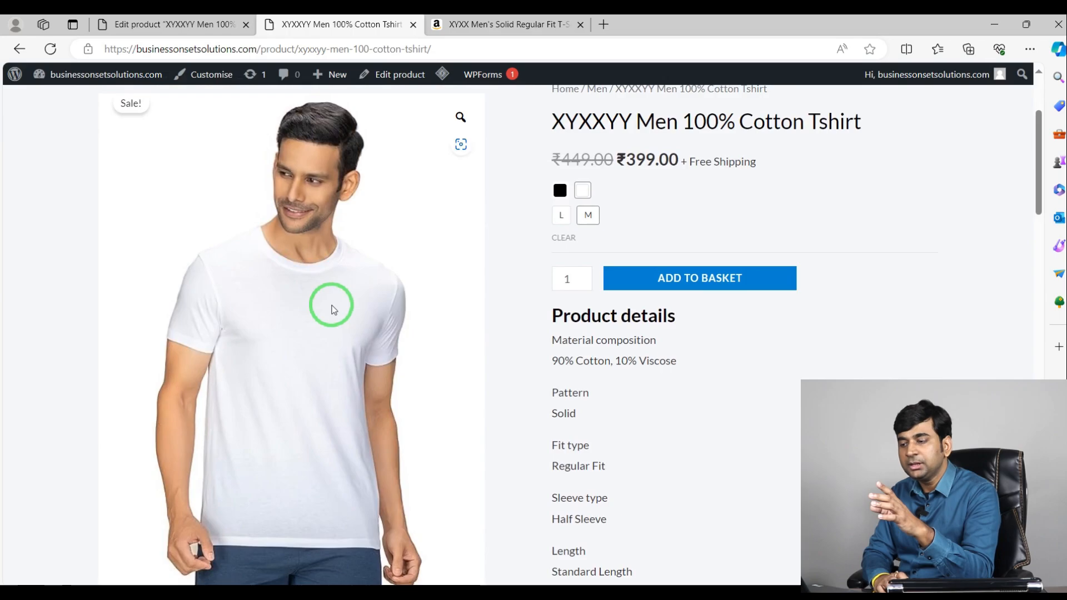
{"action": "scroll", "coordinate": [332, 309], "scroll_direction": "down", "scroll_amount": 5}
{"action": "left_click", "coordinate": [240, 341]}
{"action": "scroll", "coordinate": [327, 226], "scroll_direction": "up", "scroll_amount": 5}
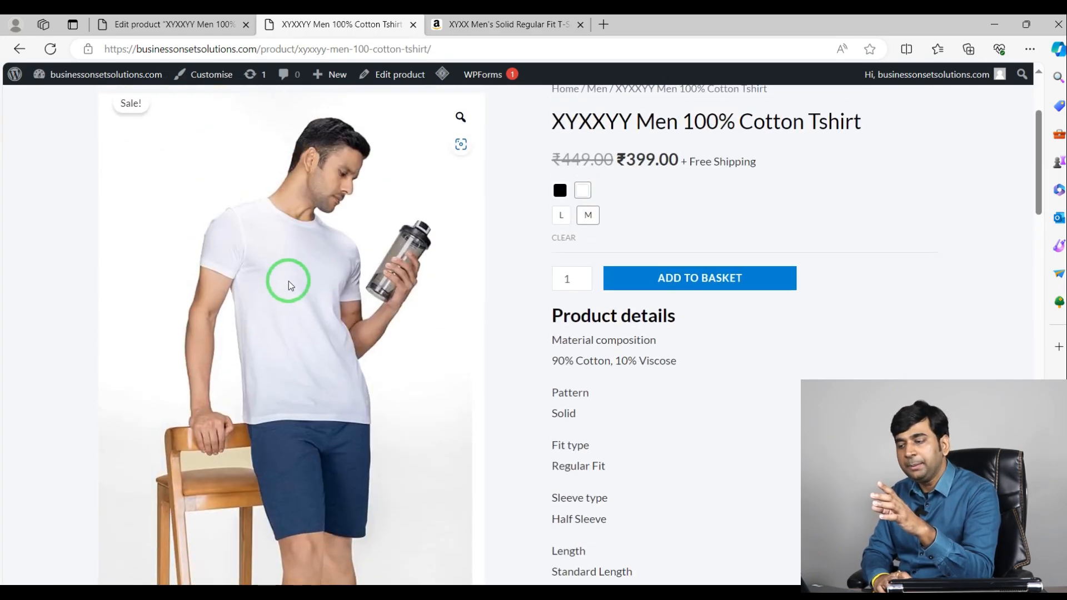
{"action": "scroll", "coordinate": [216, 289], "scroll_direction": "down", "scroll_amount": 5}
{"action": "left_click", "coordinate": [143, 290]}
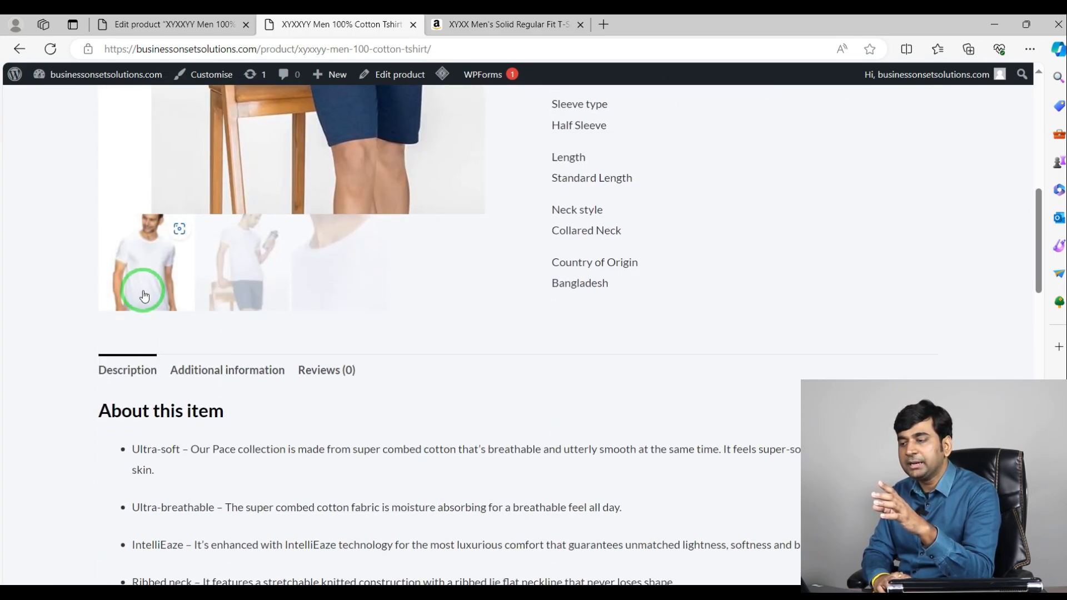
{"action": "scroll", "coordinate": [226, 295], "scroll_direction": "up", "scroll_amount": 5}
{"action": "scroll", "coordinate": [300, 250], "scroll_direction": "down", "scroll_amount": 5}
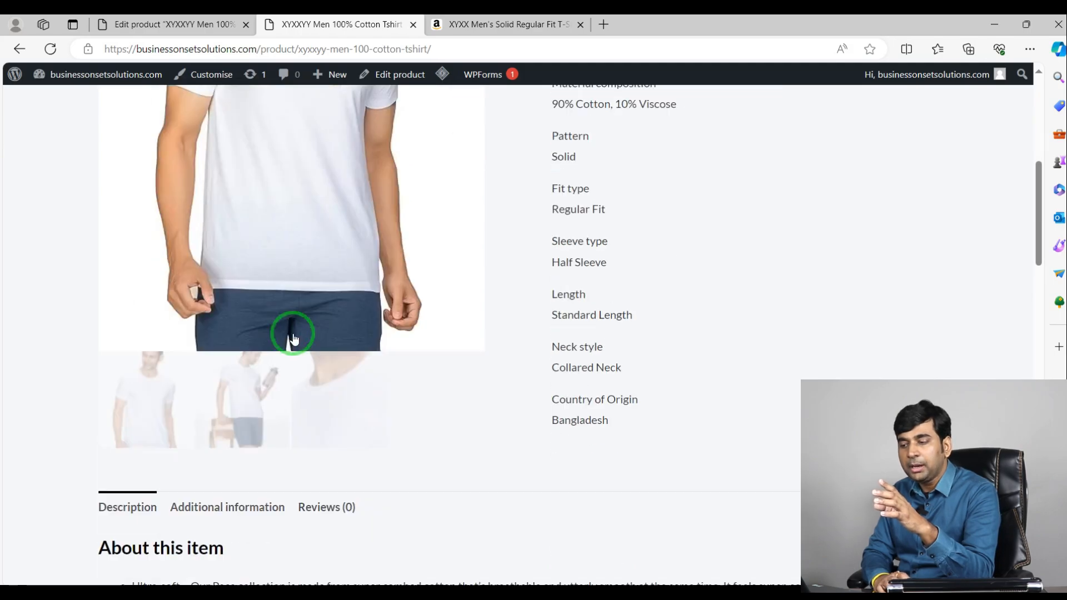
{"action": "left_click", "coordinate": [257, 242]}
{"action": "scroll", "coordinate": [264, 278], "scroll_direction": "up", "scroll_amount": 5}
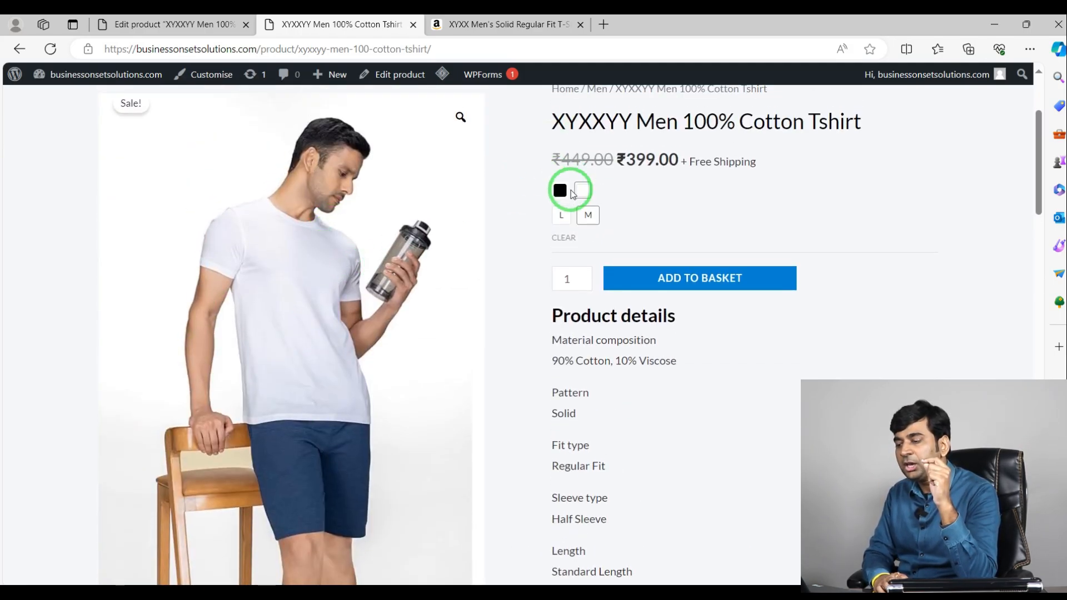
Select the Black colour in size M on the product page and view the front and back images in its gallery
{"action": "left_click", "coordinate": [564, 198]}
{"action": "scroll", "coordinate": [564, 191], "scroll_direction": "down", "scroll_amount": 2}
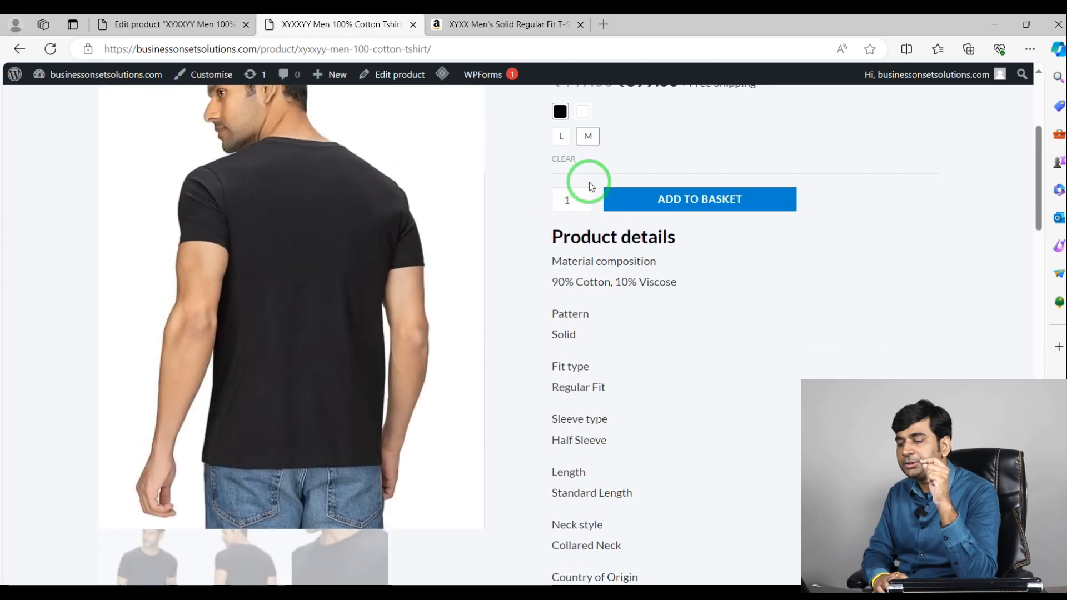
{"action": "scroll", "coordinate": [470, 267], "scroll_direction": "down", "scroll_amount": 4}
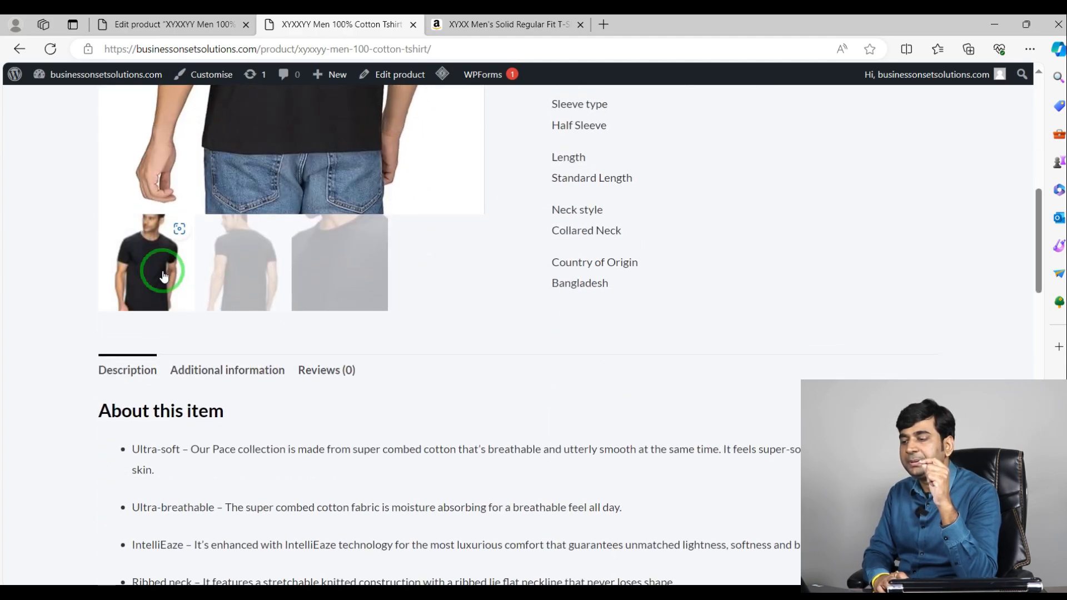
{"action": "left_click", "coordinate": [165, 273]}
{"action": "left_click", "coordinate": [255, 291]}
Switch the black T-shirt to size L and view the neck close-up in its gallery
{"action": "scroll", "coordinate": [334, 369], "scroll_direction": "up", "scroll_amount": 4}
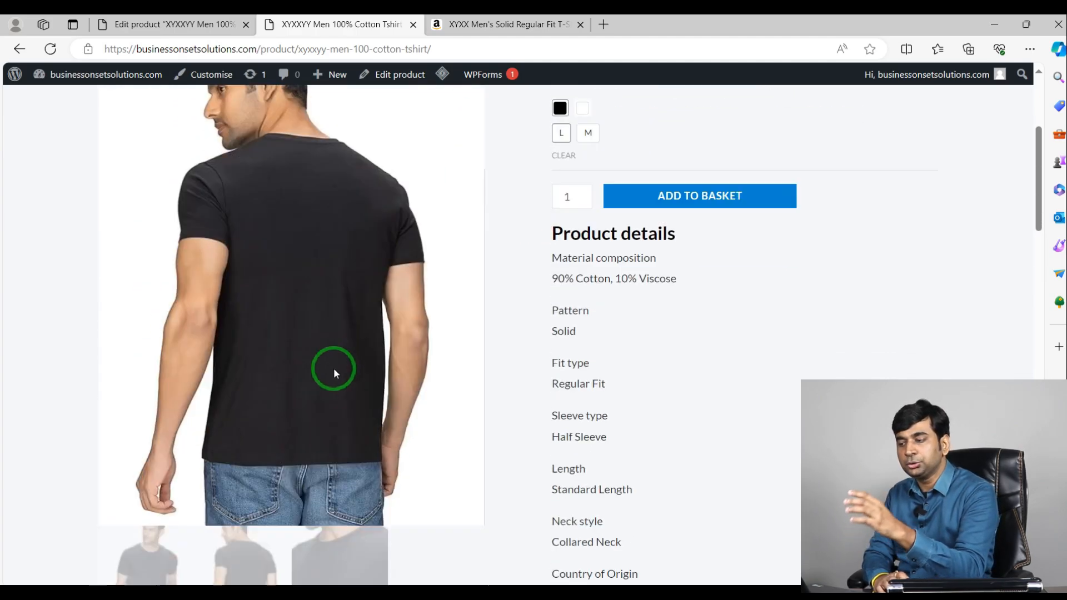
{"action": "scroll", "coordinate": [334, 371], "scroll_direction": "down", "scroll_amount": 2}
{"action": "left_click", "coordinate": [348, 424]}
{"action": "scroll", "coordinate": [341, 378], "scroll_direction": "up", "scroll_amount": 2}
{"action": "scroll", "coordinate": [339, 371], "scroll_direction": "up", "scroll_amount": 3}
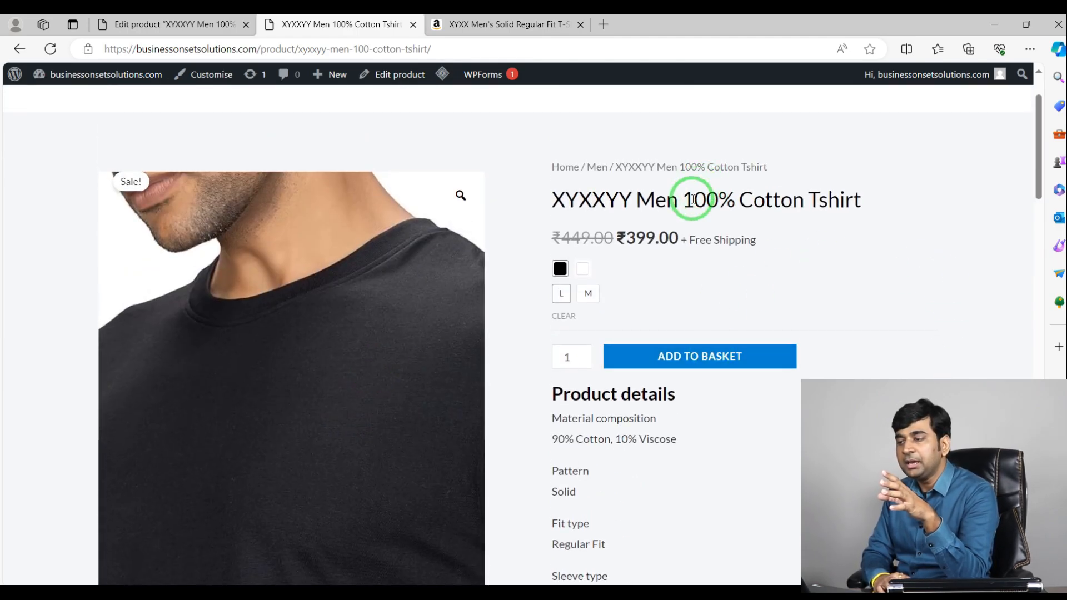
Reload the T-shirt's product page and examine its default image area with no colour or size selected
{"action": "left_click", "coordinate": [467, 45]}
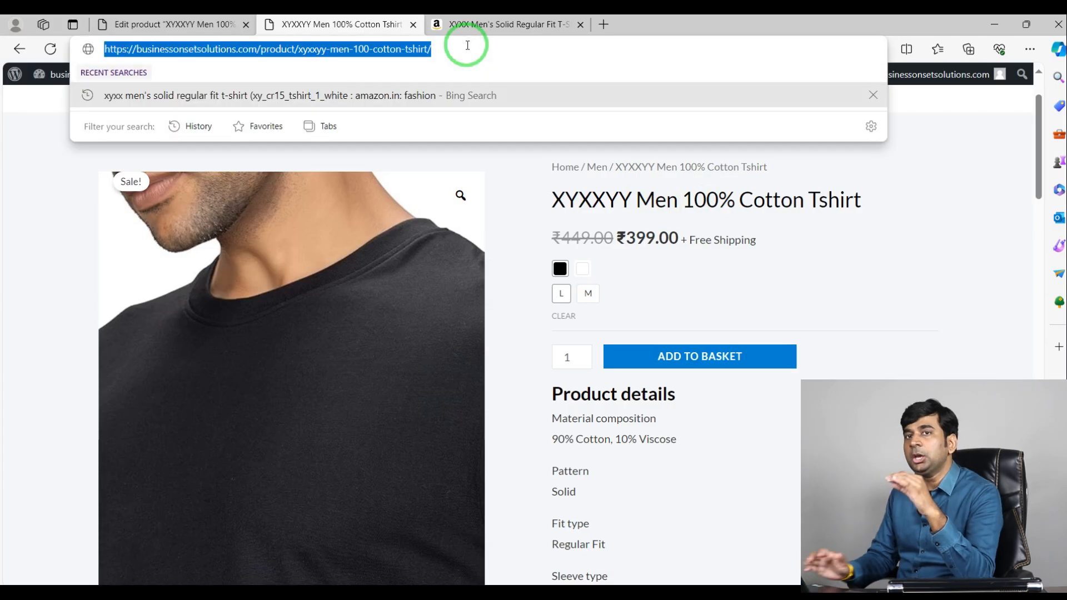
{"action": "key", "text": "Return"}
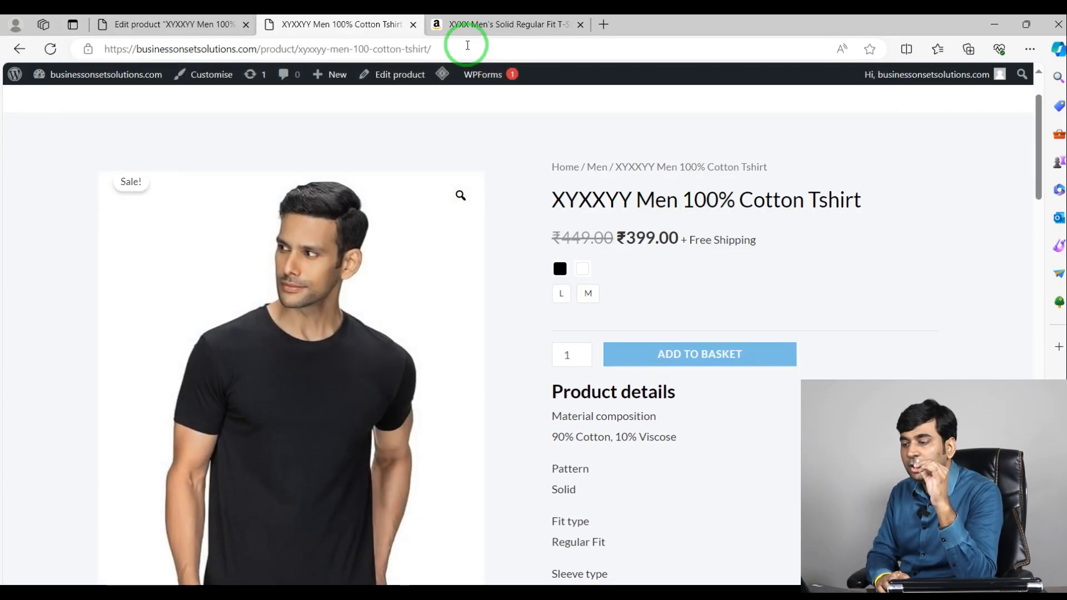
{"action": "scroll", "coordinate": [453, 179], "scroll_direction": "down", "scroll_amount": 15}
{"action": "scroll", "coordinate": [532, 437], "scroll_direction": "up", "scroll_amount": 5}
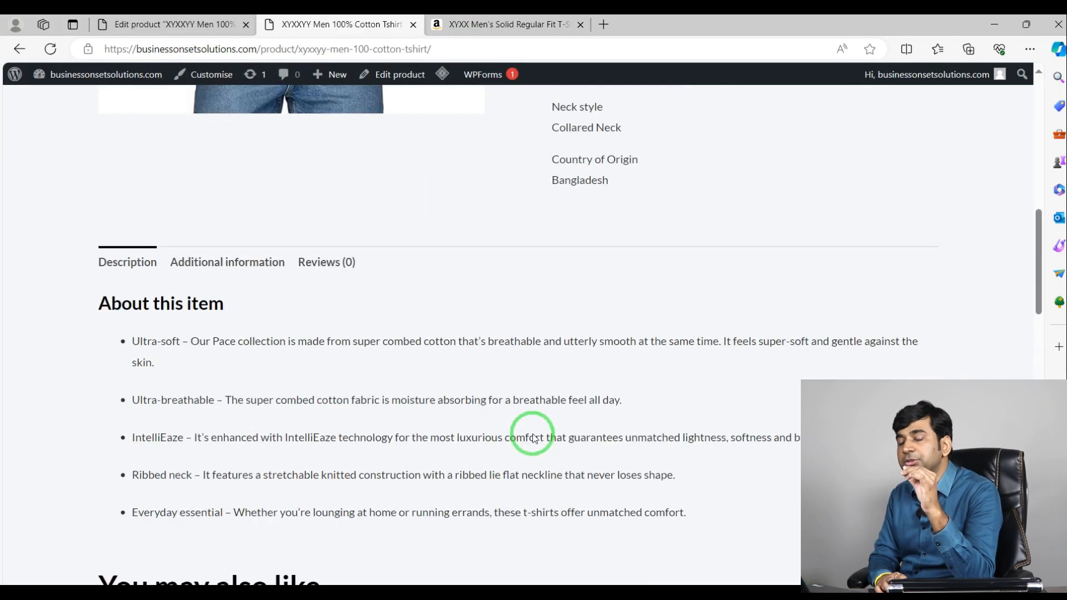
{"action": "scroll", "coordinate": [532, 437], "scroll_direction": "up", "scroll_amount": 10}
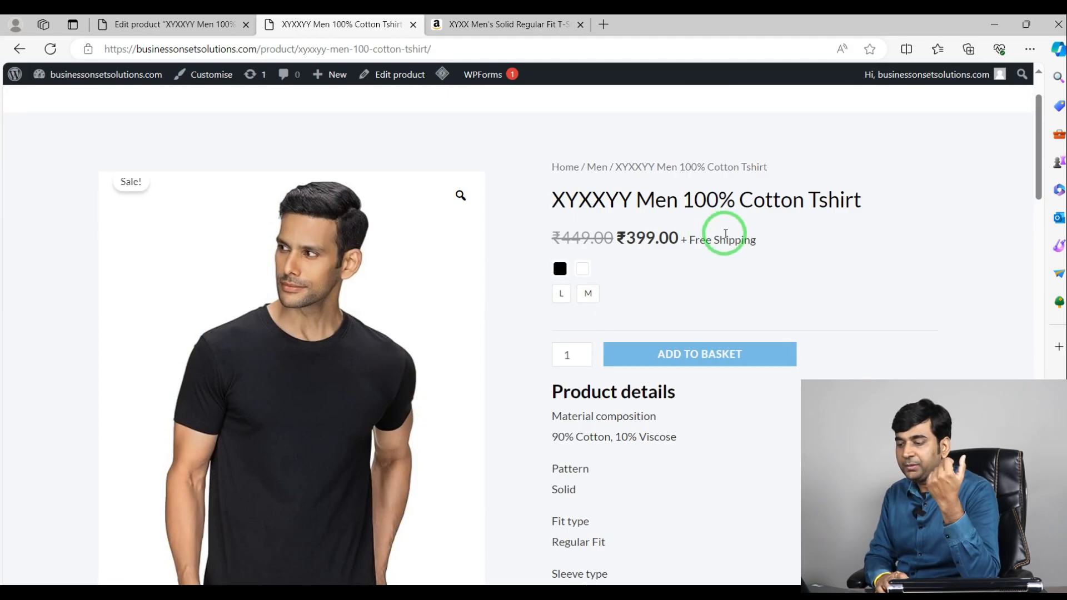
{"action": "scroll", "coordinate": [725, 234], "scroll_direction": "down", "scroll_amount": 5}
{"action": "scroll", "coordinate": [865, 340], "scroll_direction": "up", "scroll_amount": 5}
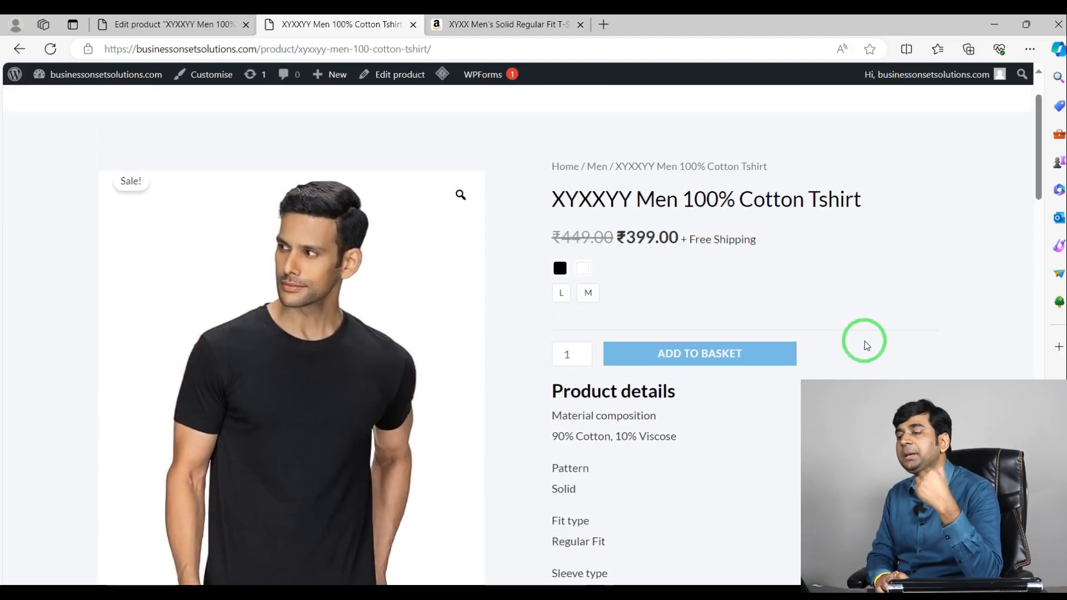
{"action": "scroll", "coordinate": [530, 388], "scroll_direction": "down", "scroll_amount": 3}
{"action": "scroll", "coordinate": [530, 388], "scroll_direction": "up", "scroll_amount": 4}
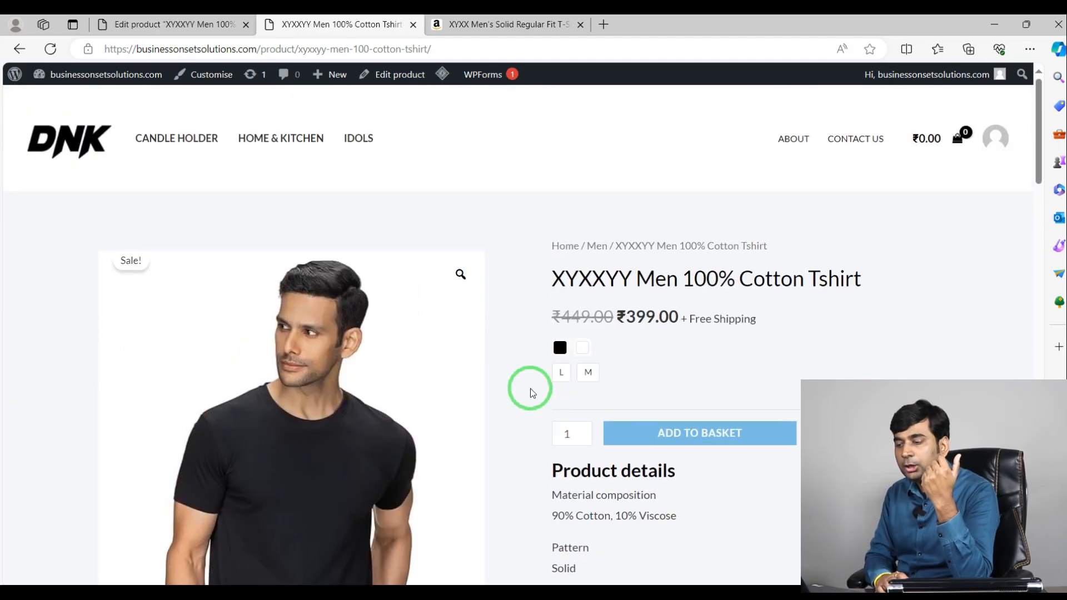
{"action": "scroll", "coordinate": [530, 389], "scroll_direction": "down", "scroll_amount": 5}
{"action": "scroll", "coordinate": [198, 335], "scroll_direction": "up", "scroll_amount": 5}
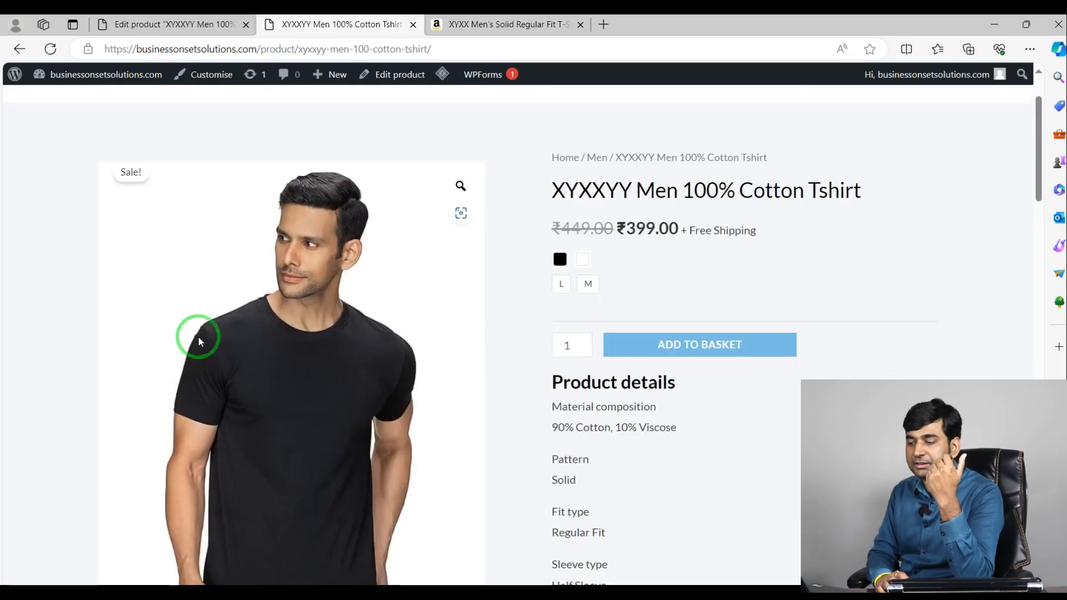
{"action": "scroll", "coordinate": [201, 335], "scroll_direction": "down", "scroll_amount": 9}
{"action": "scroll", "coordinate": [201, 336], "scroll_direction": "up", "scroll_amount": 9}
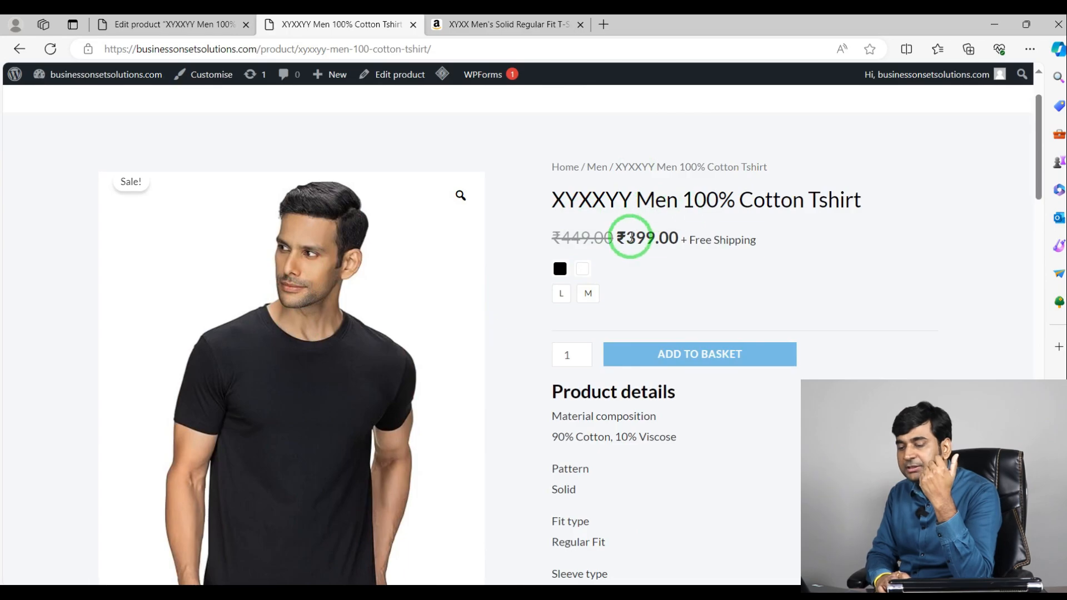
{"action": "scroll", "coordinate": [240, 141], "scroll_direction": "down", "scroll_amount": 5}
{"action": "scroll", "coordinate": [357, 400], "scroll_direction": "up", "scroll_amount": 4}
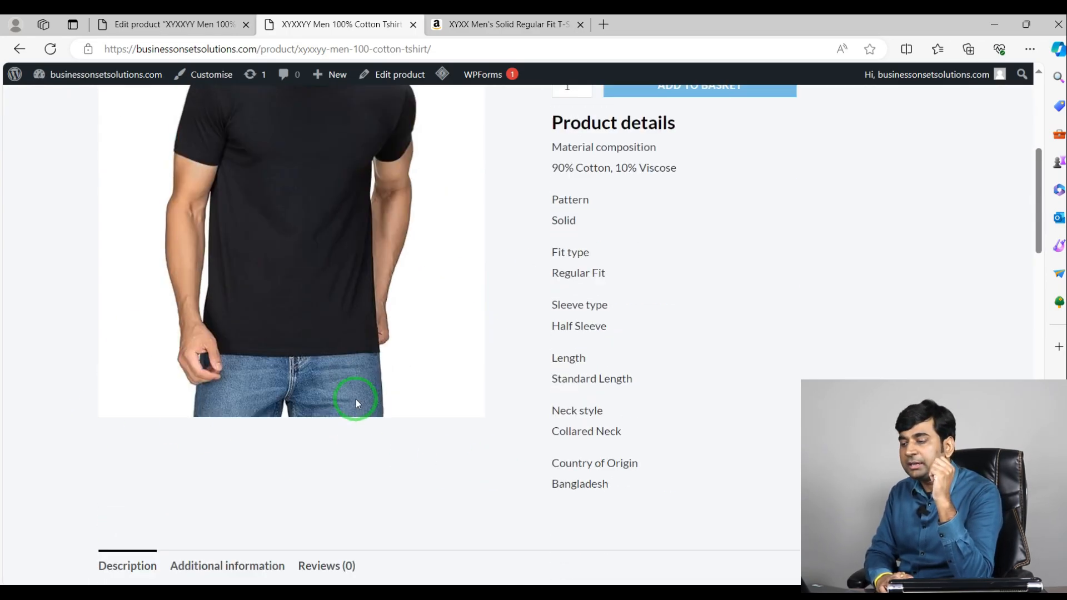
Add the six uploaded black and white T-shirt images to the product gallery in the product editor and update the product
{"action": "left_click", "coordinate": [149, 21]}
{"action": "scroll", "coordinate": [969, 238], "scroll_direction": "up", "scroll_amount": 2}
{"action": "scroll", "coordinate": [952, 238], "scroll_direction": "down", "scroll_amount": 8}
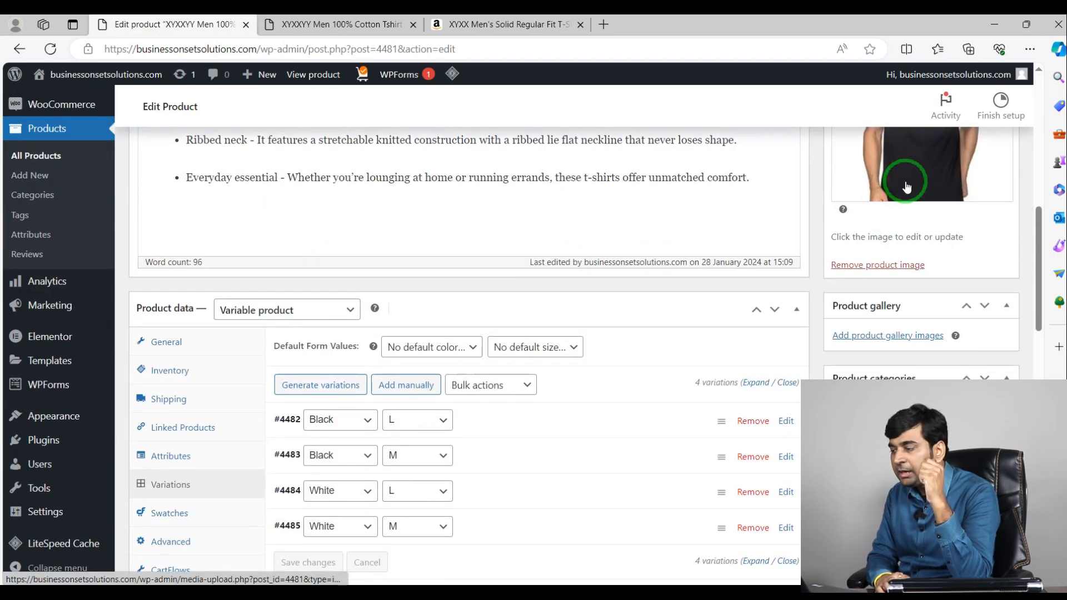
{"action": "left_click", "coordinate": [875, 336]}
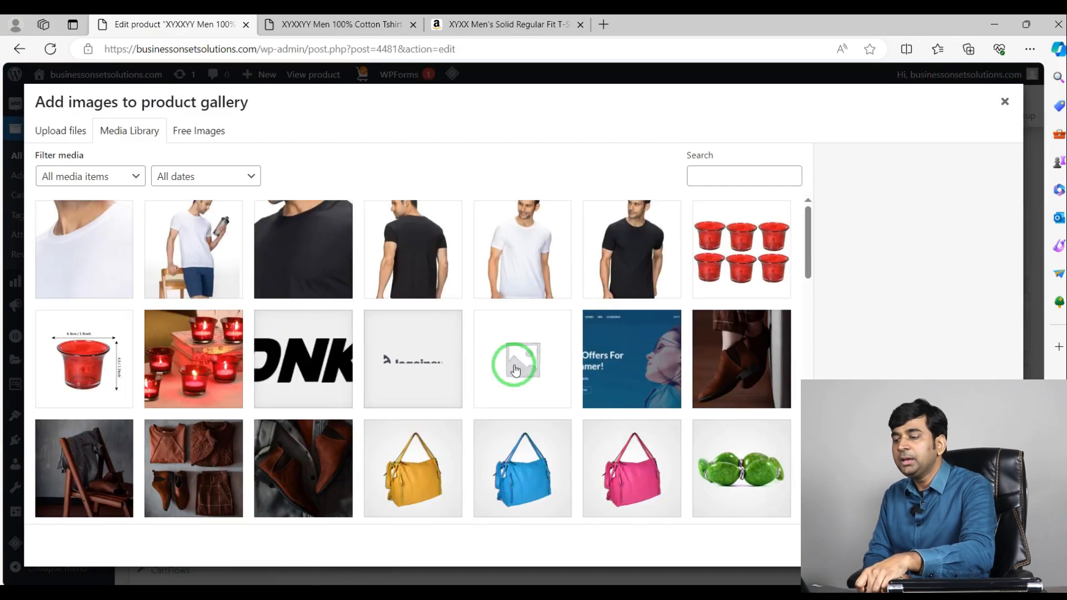
{"action": "left_click", "coordinate": [639, 269]}
{"action": "left_click", "coordinate": [562, 253]}
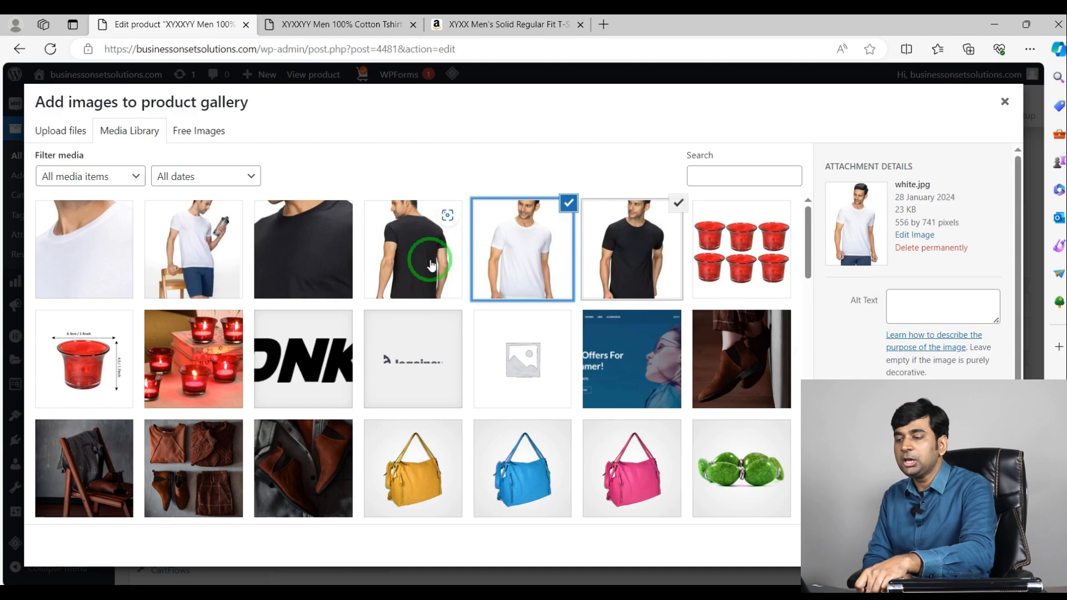
{"action": "left_click", "coordinate": [431, 266]}
{"action": "left_click", "coordinate": [317, 264]}
{"action": "left_click", "coordinate": [222, 239]}
{"action": "left_click", "coordinate": [109, 238]}
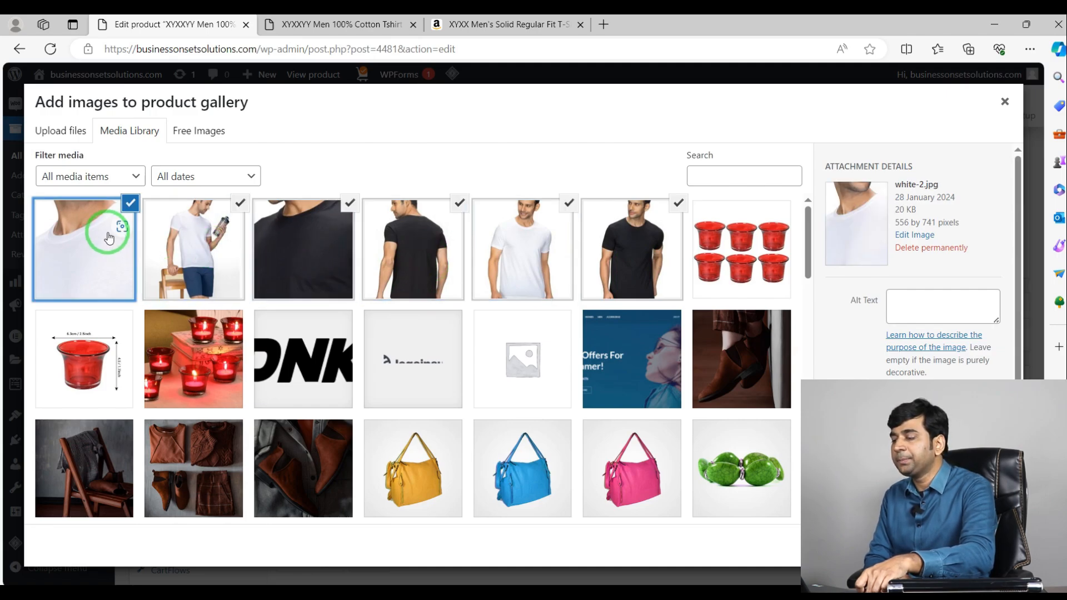
{"action": "left_click", "coordinate": [975, 546]}
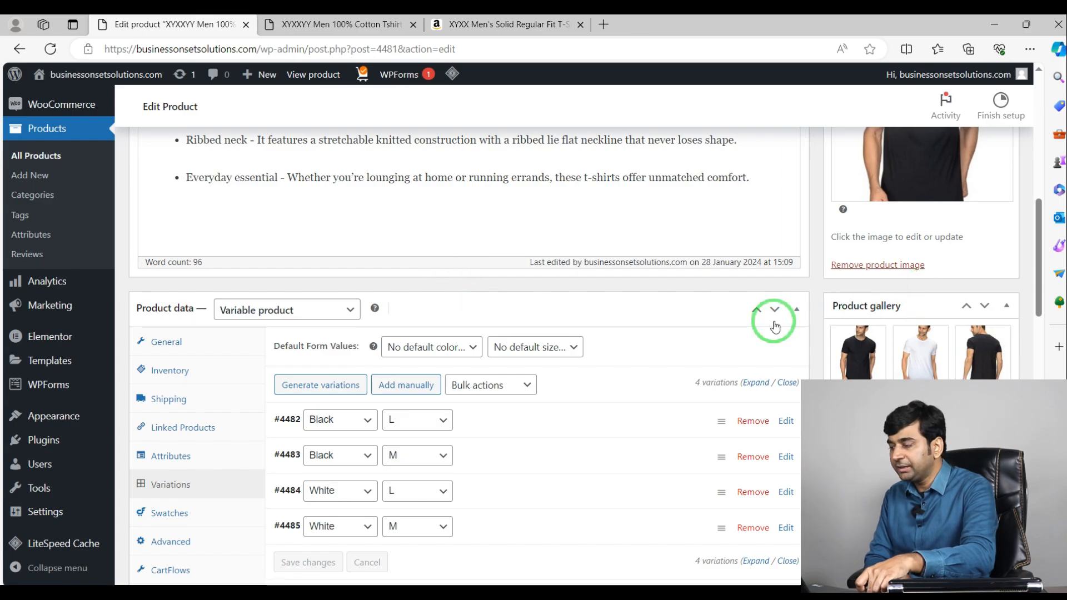
{"action": "scroll", "coordinate": [822, 386], "scroll_direction": "up", "scroll_amount": 7}
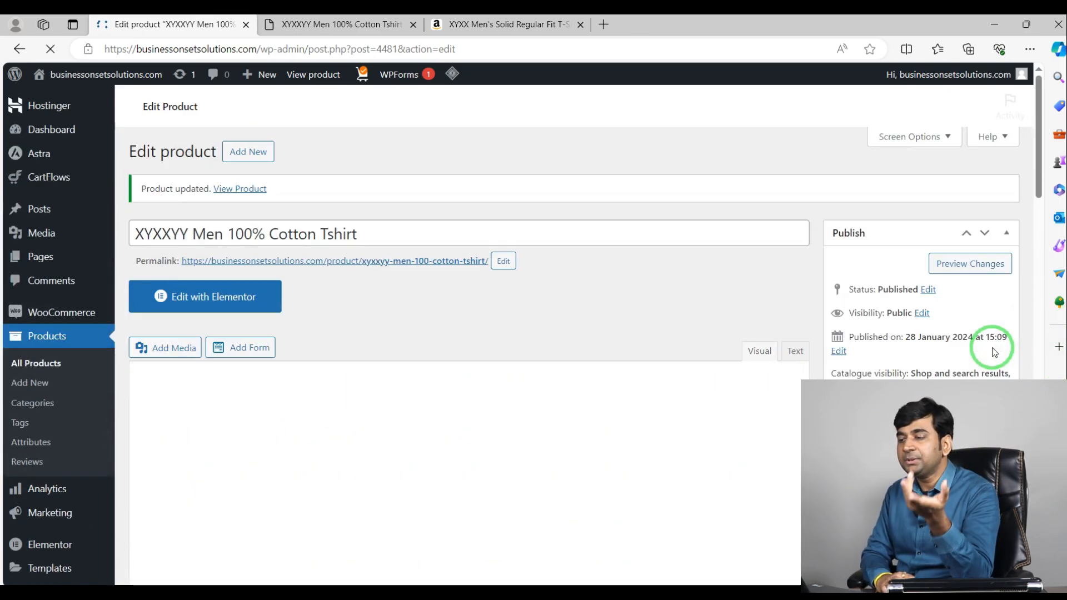
Return to the T-shirt's storefront page, reload it and examine the default gallery thumbnails
{"action": "left_click", "coordinate": [320, 21]}
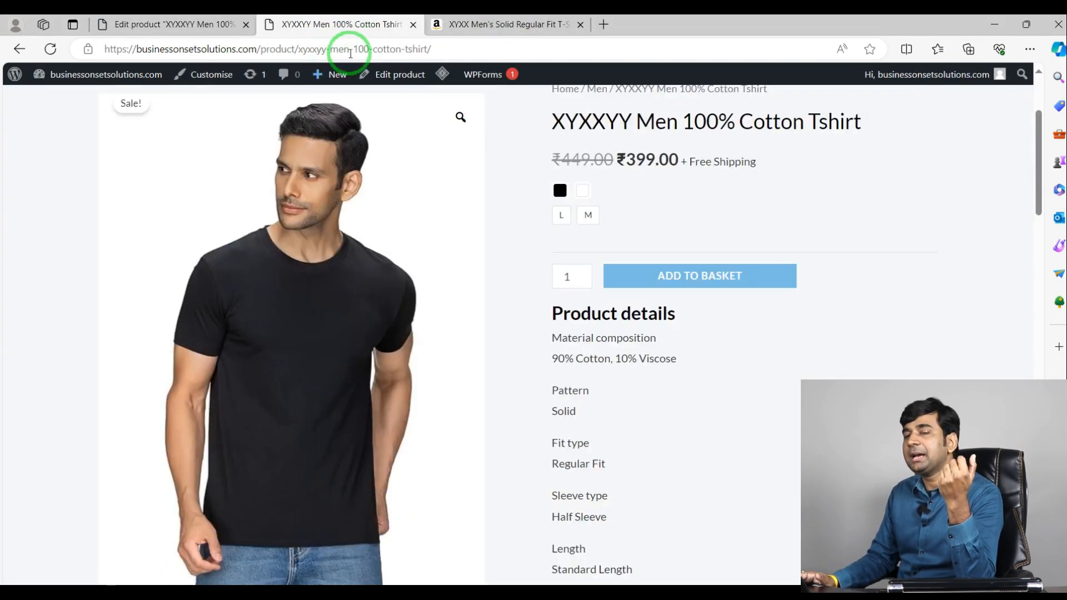
{"action": "left_click", "coordinate": [346, 49]}
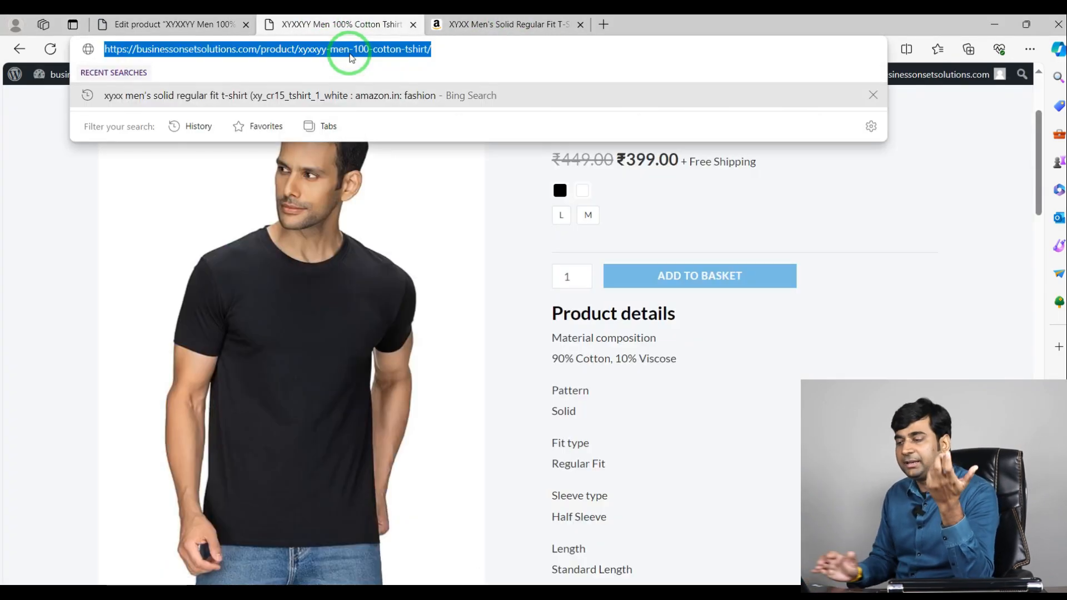
{"action": "key", "text": "Return"}
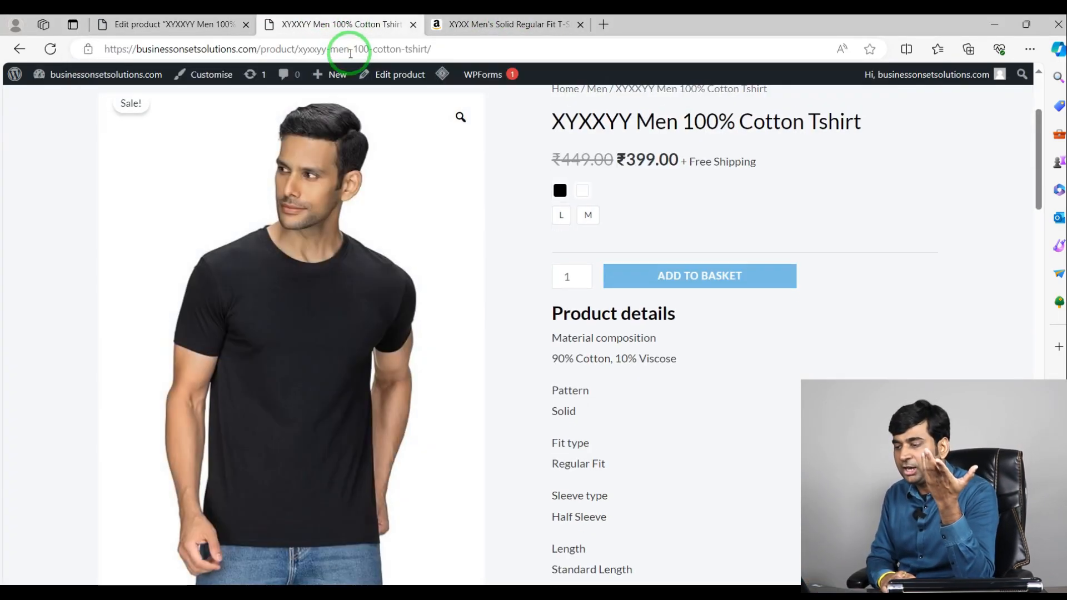
{"action": "scroll", "coordinate": [295, 195], "scroll_direction": "down", "scroll_amount": 5}
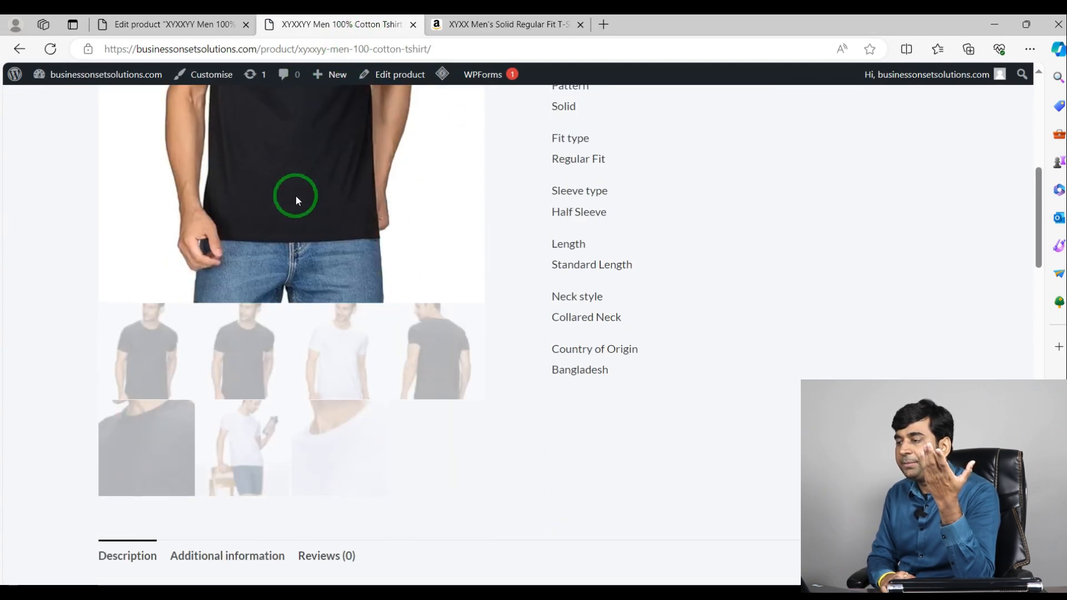
{"action": "scroll", "coordinate": [428, 166], "scroll_direction": "up", "scroll_amount": 8}
{"action": "left_click", "coordinate": [445, 47]}
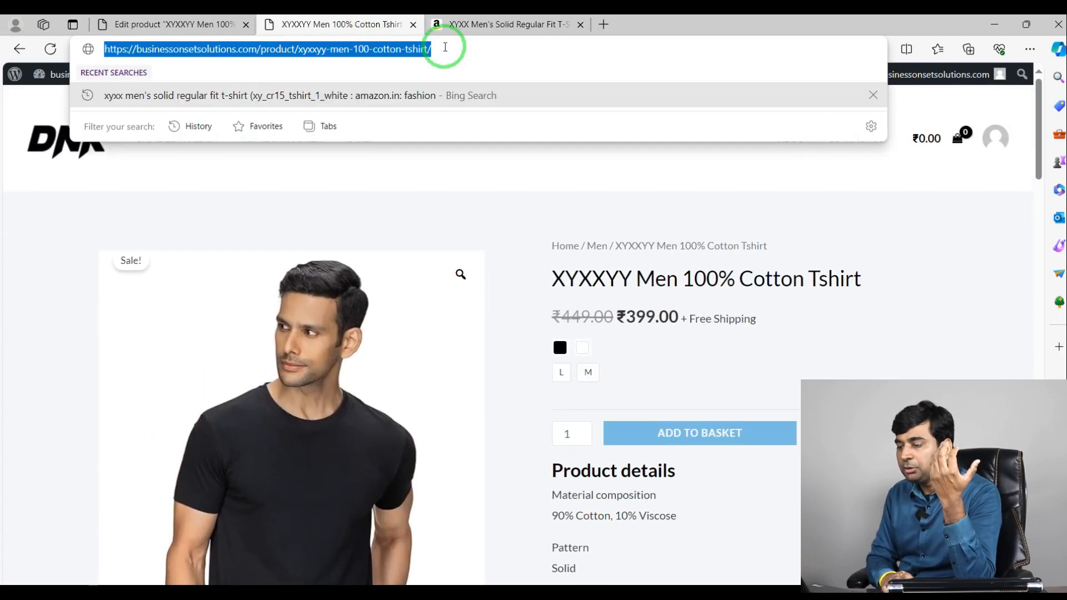
{"action": "key", "text": "Return"}
{"action": "scroll", "coordinate": [392, 135], "scroll_direction": "down", "scroll_amount": 10}
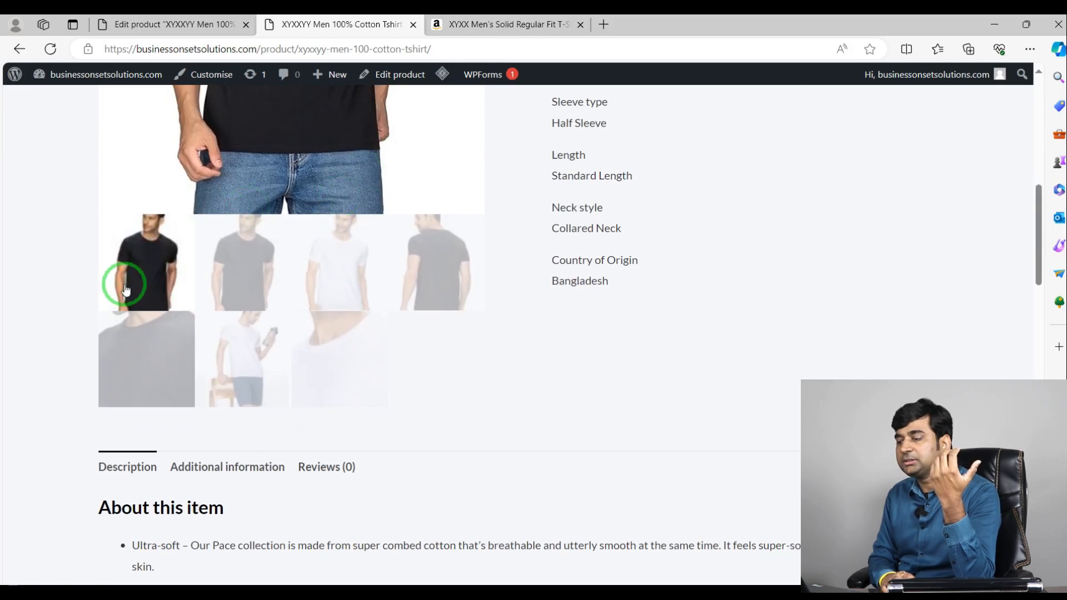
Browse the black and white T-shirt images in the default gallery with no variation selected, ending on the white front image
{"action": "left_click", "coordinate": [226, 245]}
{"action": "left_click", "coordinate": [358, 274]}
{"action": "scroll", "coordinate": [416, 450], "scroll_direction": "up", "scroll_amount": 3}
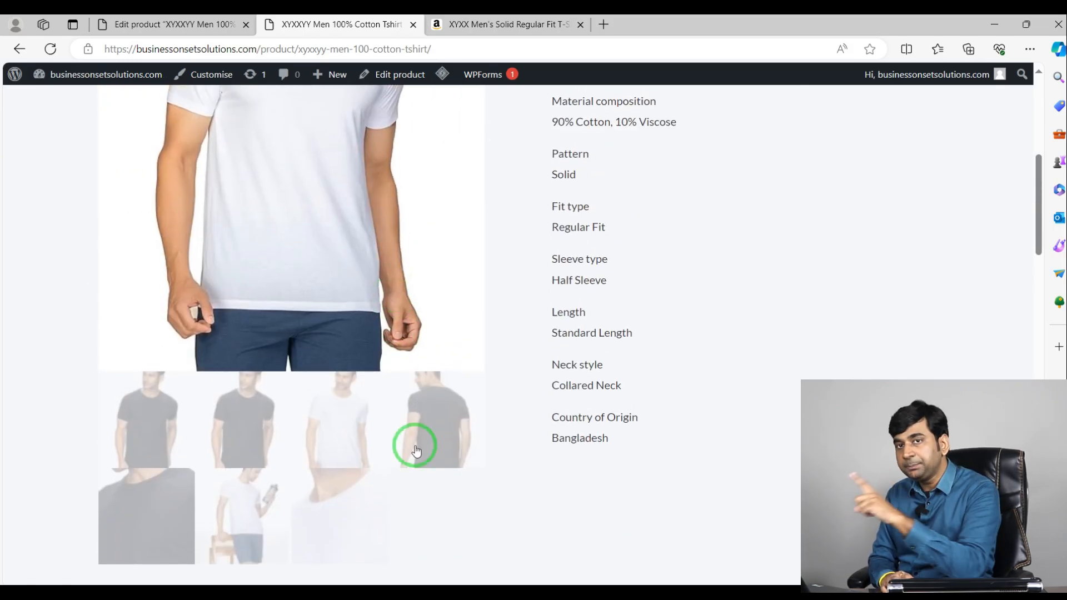
{"action": "left_click", "coordinate": [416, 449]}
{"action": "scroll", "coordinate": [356, 444], "scroll_direction": "down", "scroll_amount": 3}
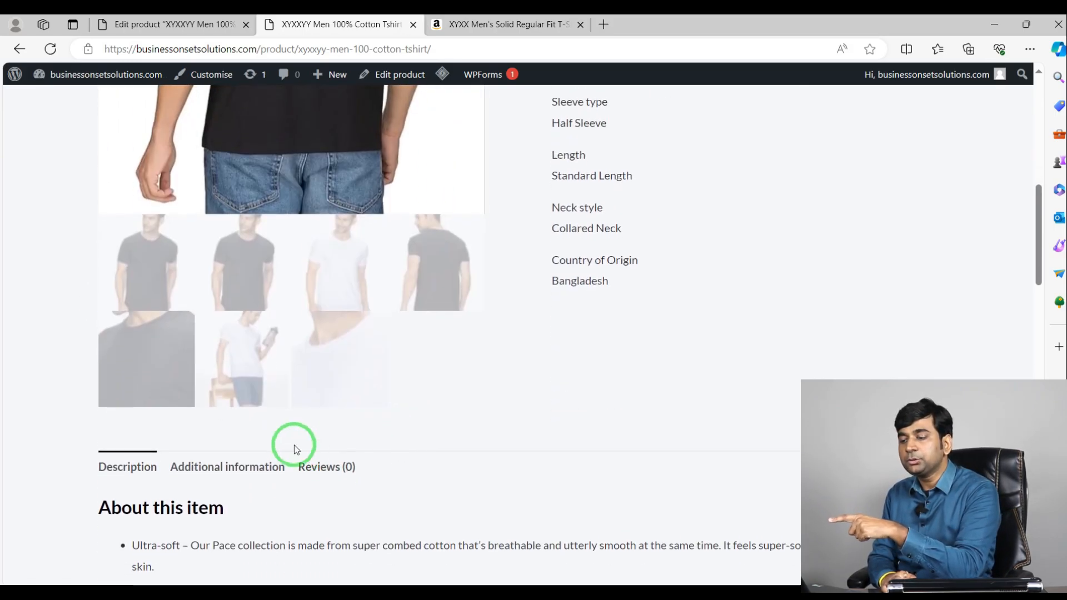
{"action": "left_click", "coordinate": [222, 340]}
{"action": "left_click", "coordinate": [127, 339]}
{"action": "left_click", "coordinate": [140, 290]}
{"action": "scroll", "coordinate": [266, 341], "scroll_direction": "up", "scroll_amount": 1}
{"action": "left_click", "coordinate": [267, 341]}
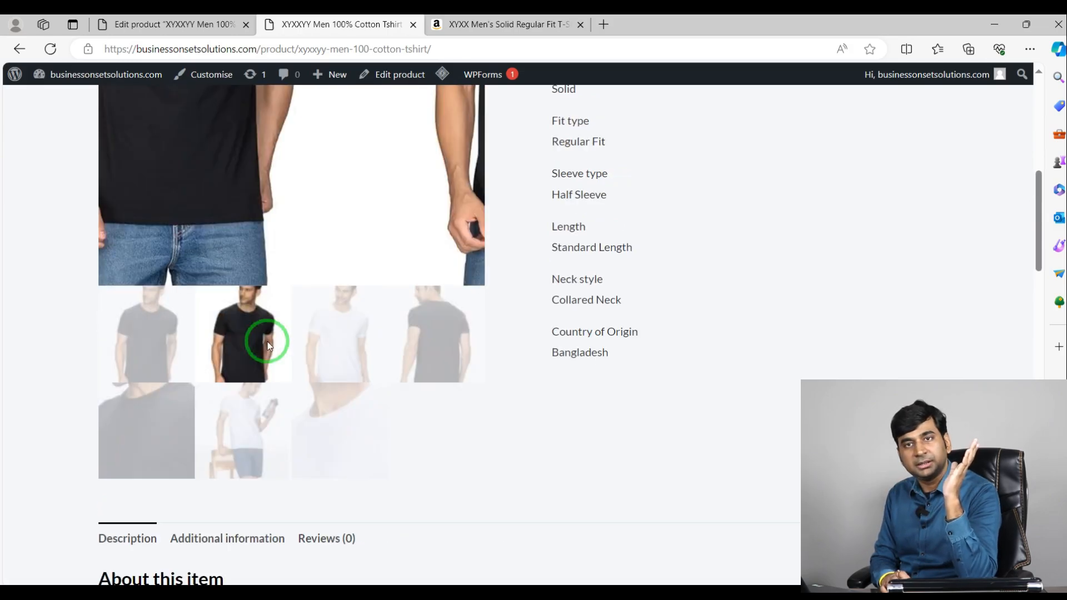
{"action": "scroll", "coordinate": [357, 489], "scroll_direction": "up", "scroll_amount": 3}
{"action": "left_click", "coordinate": [357, 489]}
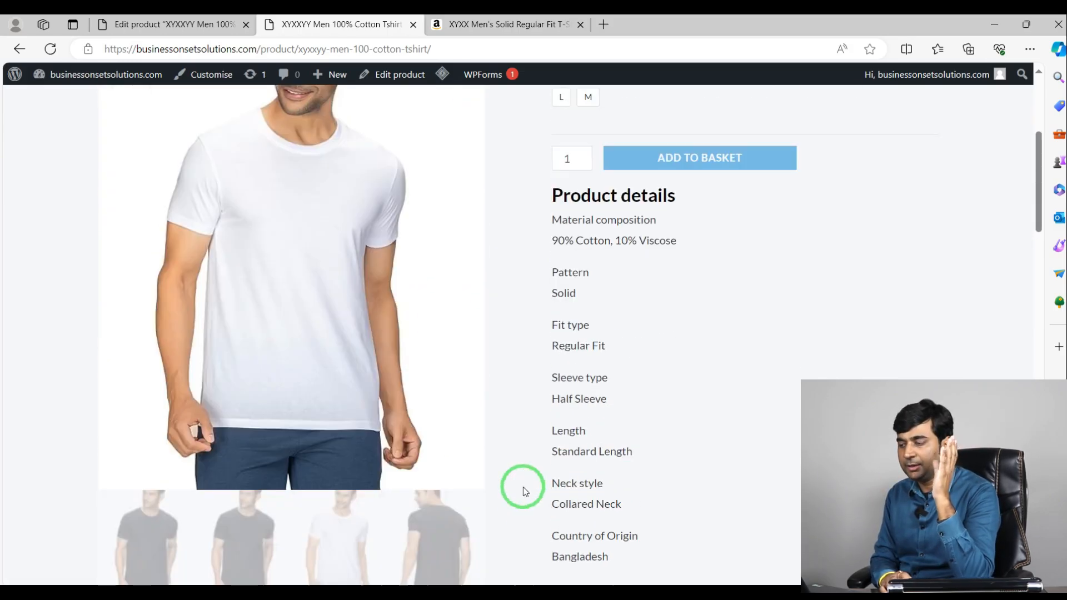
Select the White colour in size M on the product page
{"action": "scroll", "coordinate": [518, 488], "scroll_direction": "down", "scroll_amount": 5}
{"action": "scroll", "coordinate": [392, 305], "scroll_direction": "up", "scroll_amount": 5}
{"action": "scroll", "coordinate": [753, 392], "scroll_direction": "up", "scroll_amount": 4}
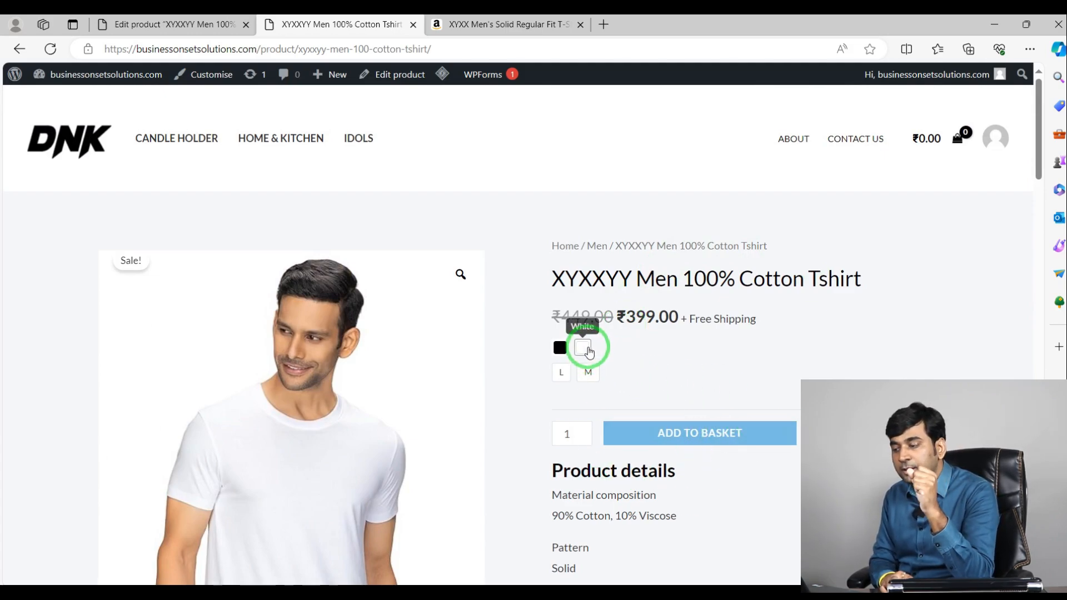
{"action": "left_click", "coordinate": [586, 377]}
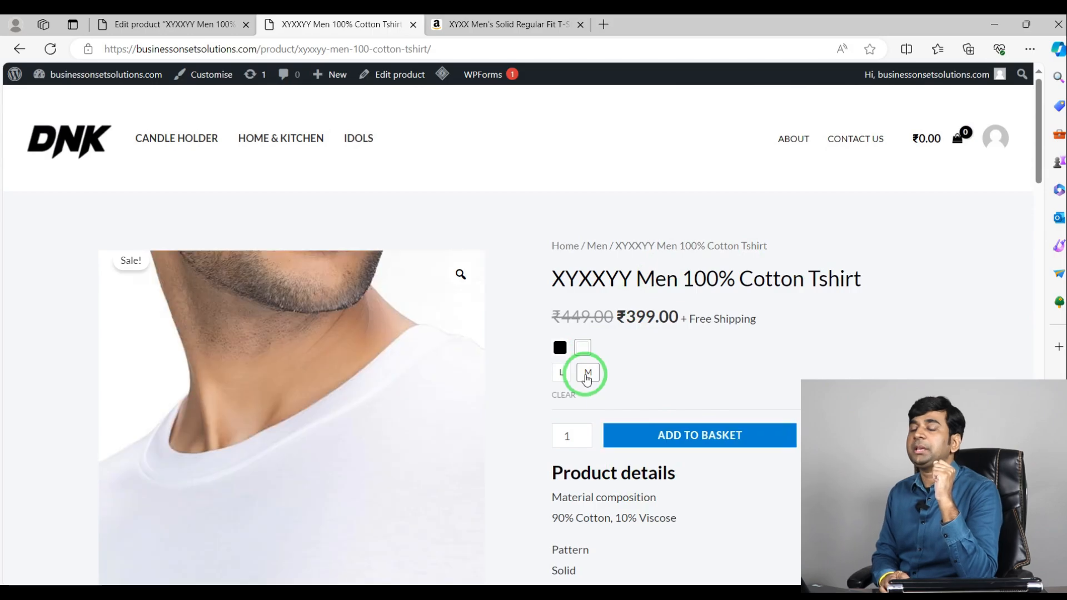
{"action": "scroll", "coordinate": [708, 502], "scroll_direction": "down", "scroll_amount": 4}
{"action": "scroll", "coordinate": [774, 526], "scroll_direction": "up", "scroll_amount": 4}
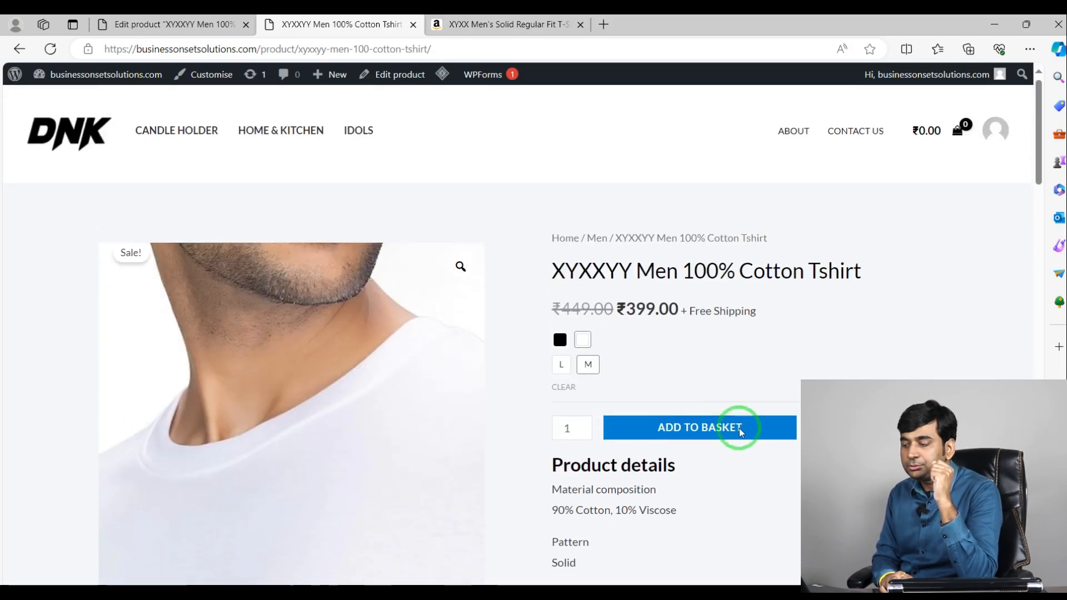
{"action": "left_click", "coordinate": [590, 375]}
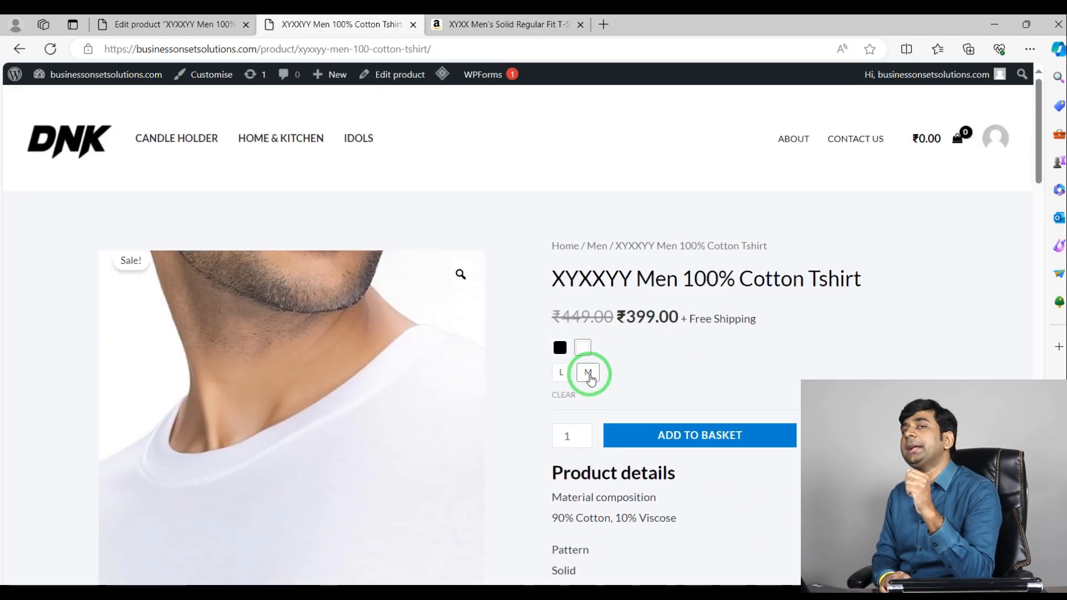
Examine the main image and gallery thumbnails shown for the White, M variation
{"action": "scroll", "coordinate": [590, 377], "scroll_direction": "down", "scroll_amount": 1}
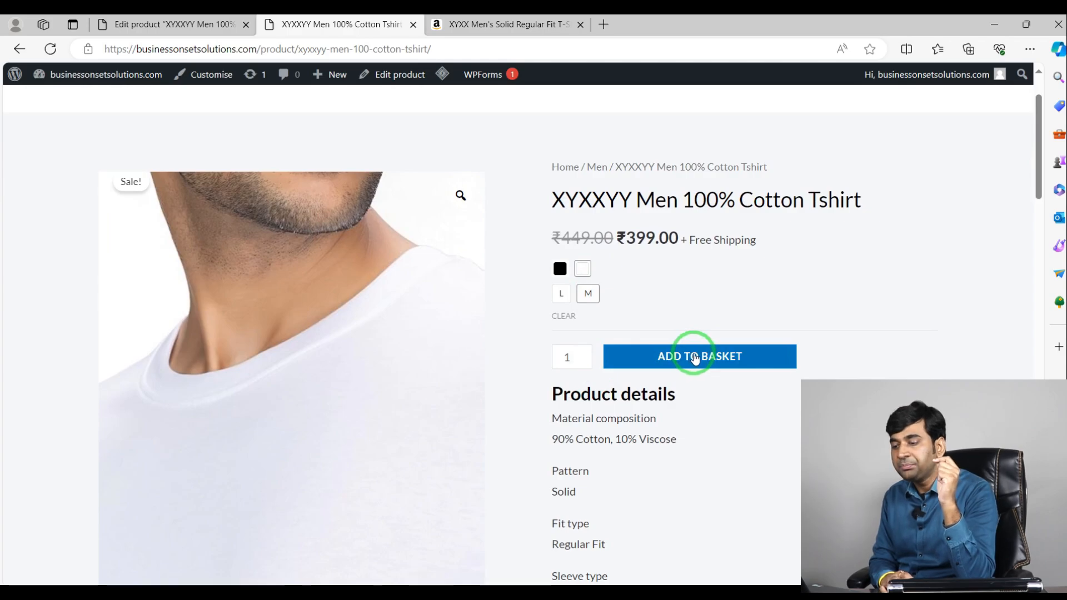
{"action": "scroll", "coordinate": [471, 407], "scroll_direction": "down", "scroll_amount": 6}
{"action": "scroll", "coordinate": [286, 204], "scroll_direction": "up", "scroll_amount": 3}
{"action": "scroll", "coordinate": [376, 286], "scroll_direction": "down", "scroll_amount": 3}
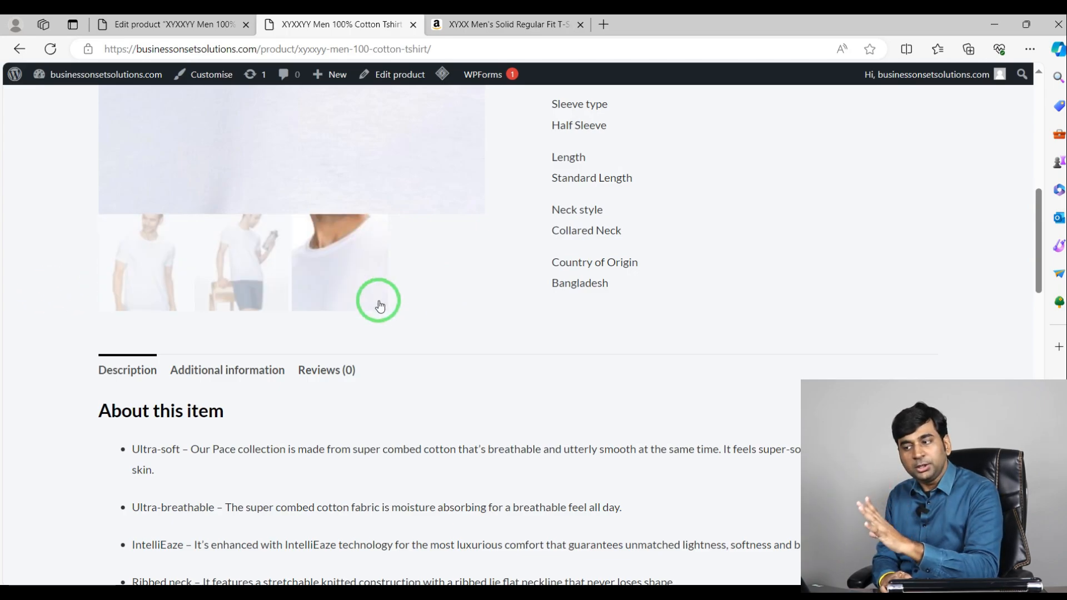
{"action": "scroll", "coordinate": [240, 190], "scroll_direction": "up", "scroll_amount": 4}
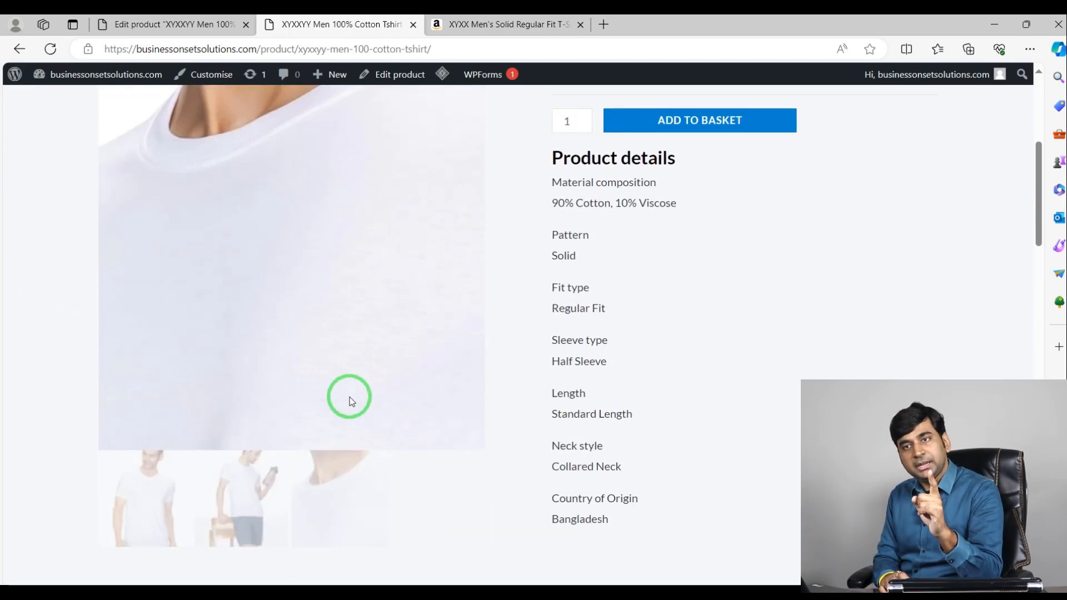
{"action": "scroll", "coordinate": [624, 367], "scroll_direction": "up", "scroll_amount": 5}
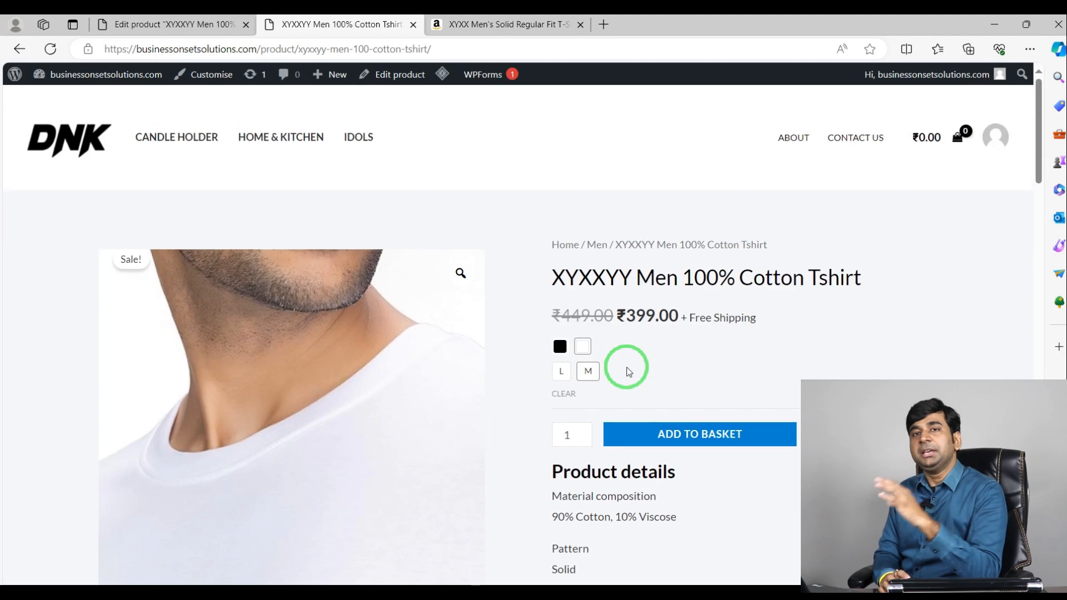